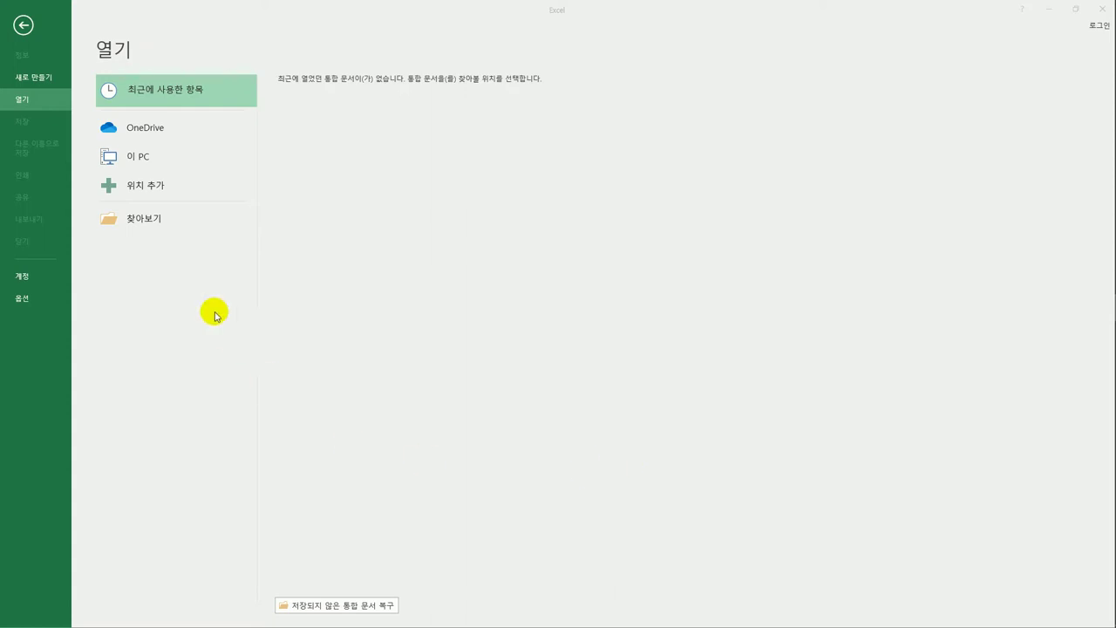
# - Open the 기출문제따라하기 workbook from C:\컴활2급\기출문제따라하기, bringing up its password prompt
pyautogui.click(21, 103)
pyautogui.click(146, 225)
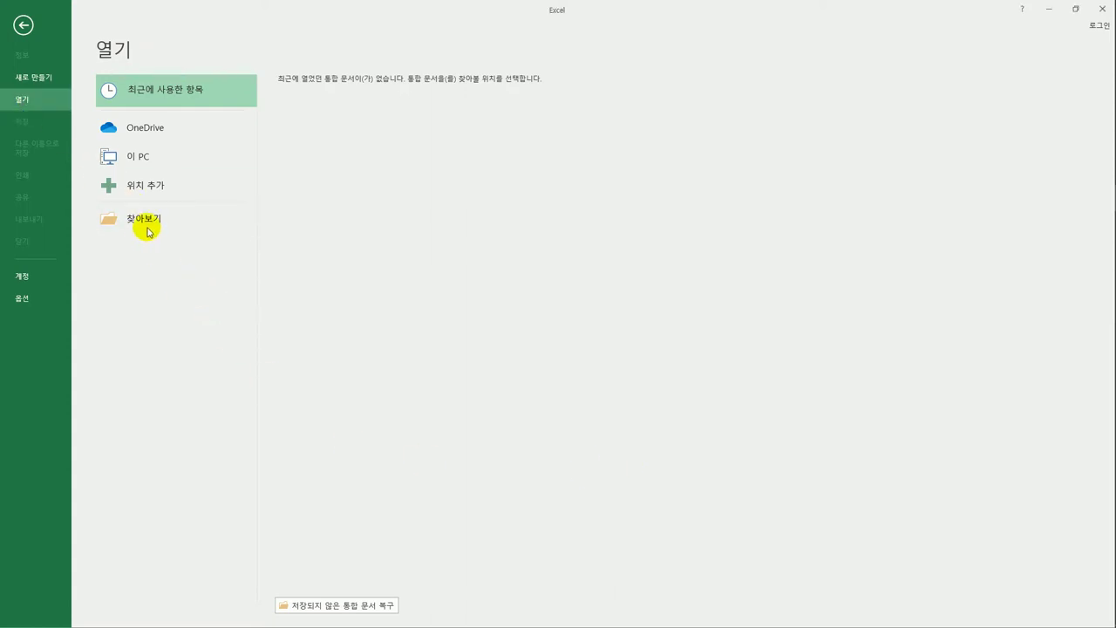
pyautogui.click(147, 224)
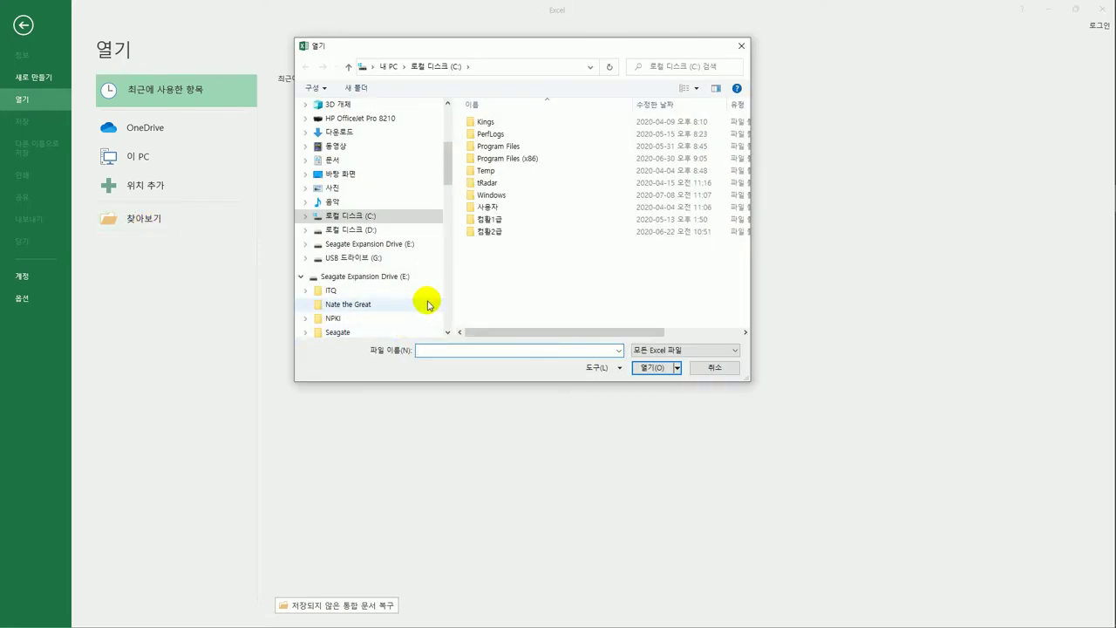
pyautogui.click(490, 235)
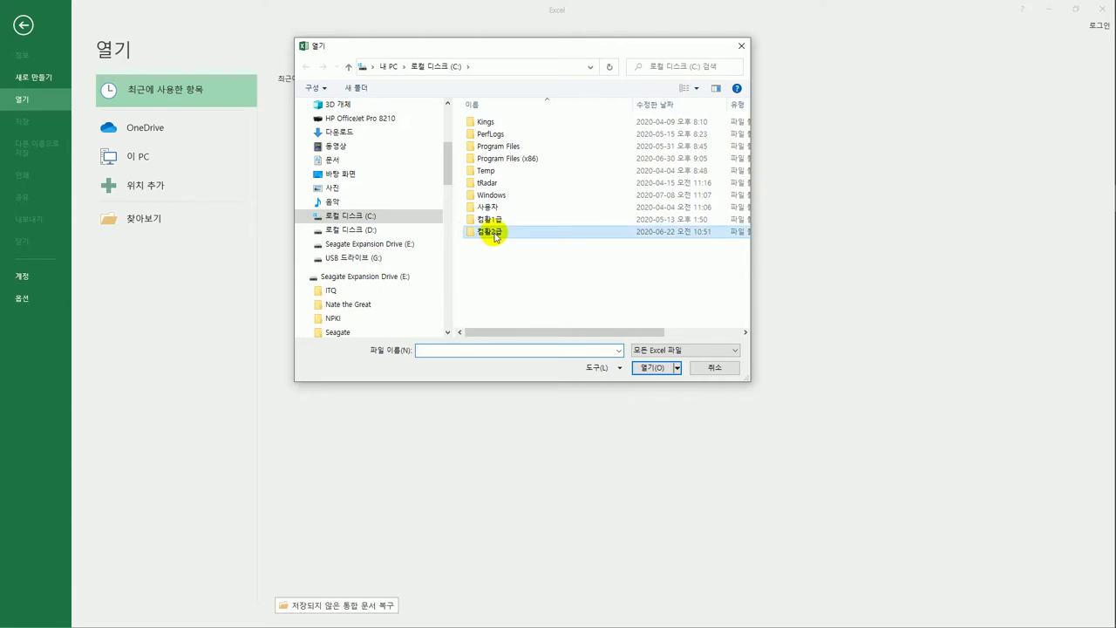
pyautogui.doubleClick(523, 233)
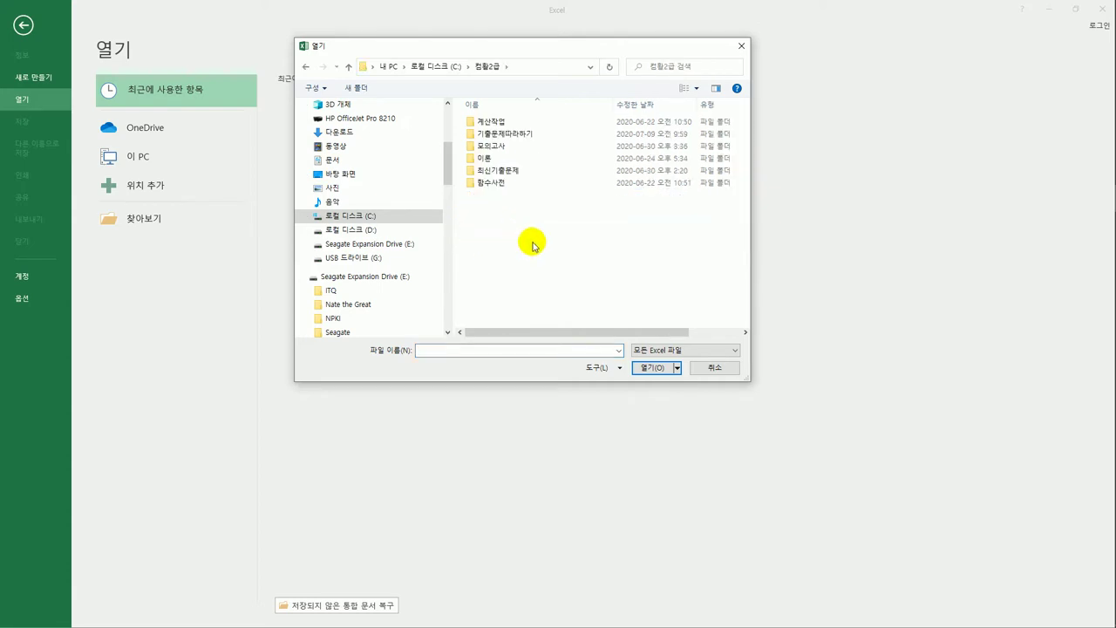
pyautogui.click(528, 137)
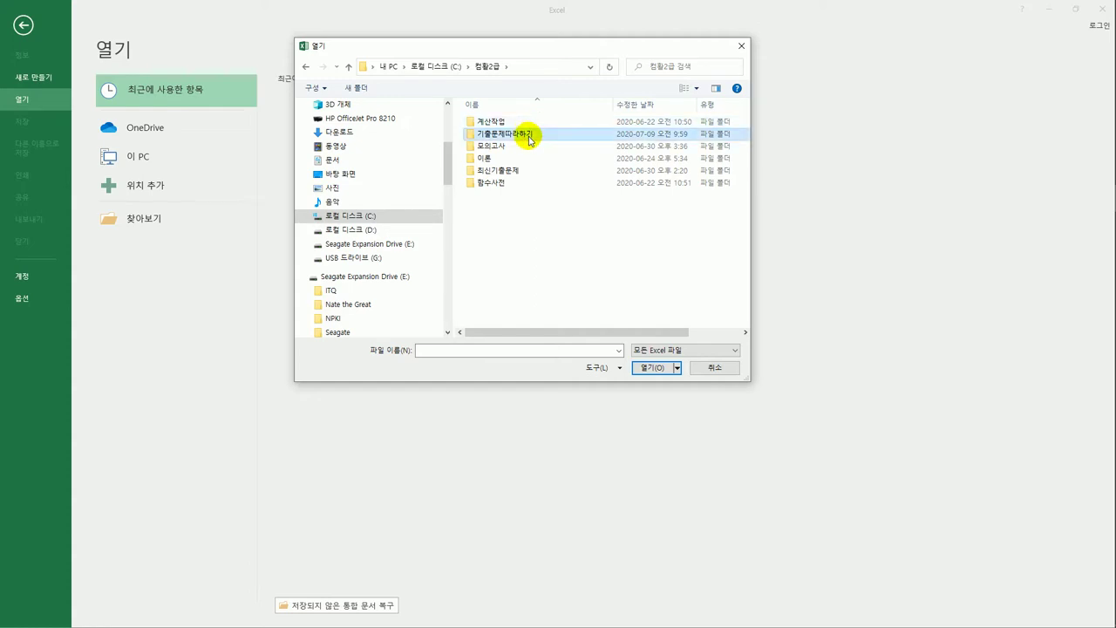
pyautogui.doubleClick(529, 137)
pyautogui.click(530, 134)
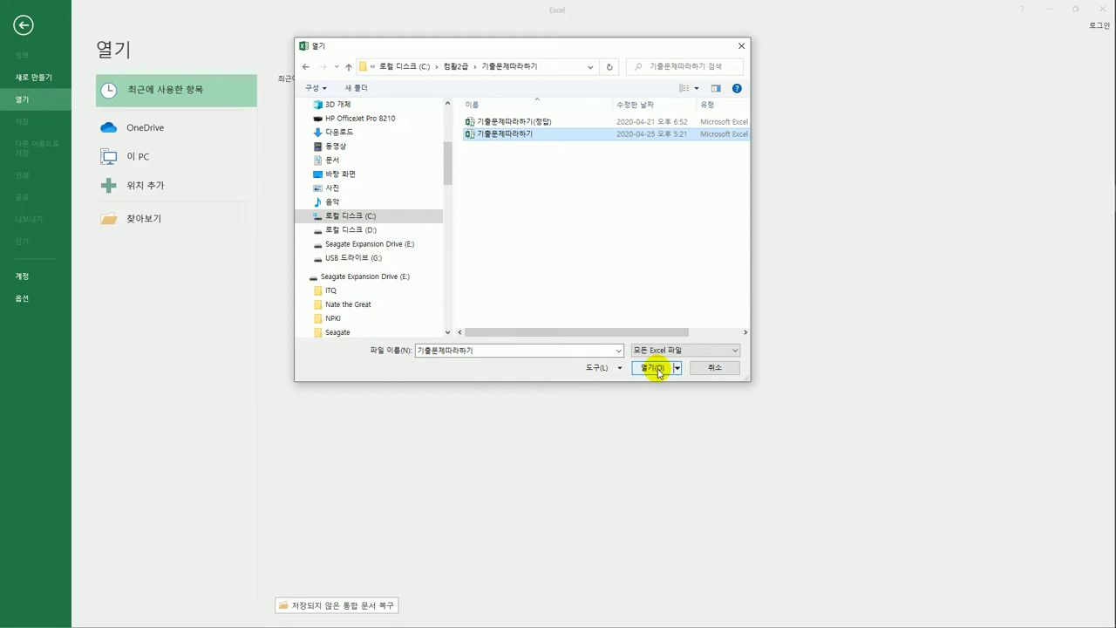
pyautogui.click(658, 370)
pyautogui.moveTo(748, 392); pyautogui.dragTo(419, 192)
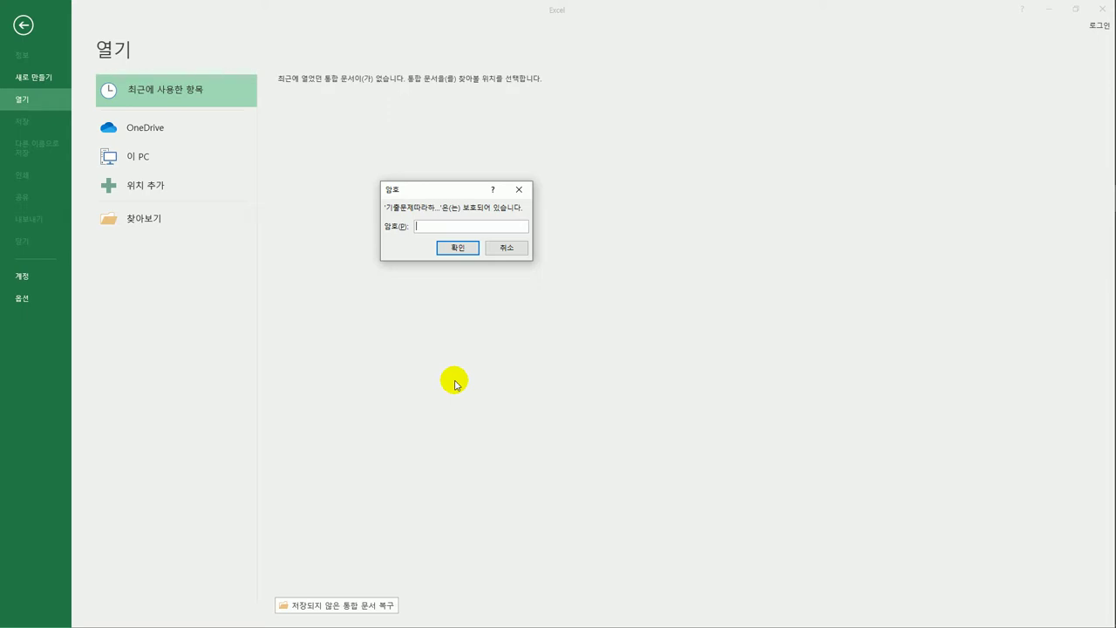
# - Enter the workbook password and confirm it to open the workbook
pyautogui.write('12345')
pyautogui.click(457, 251)
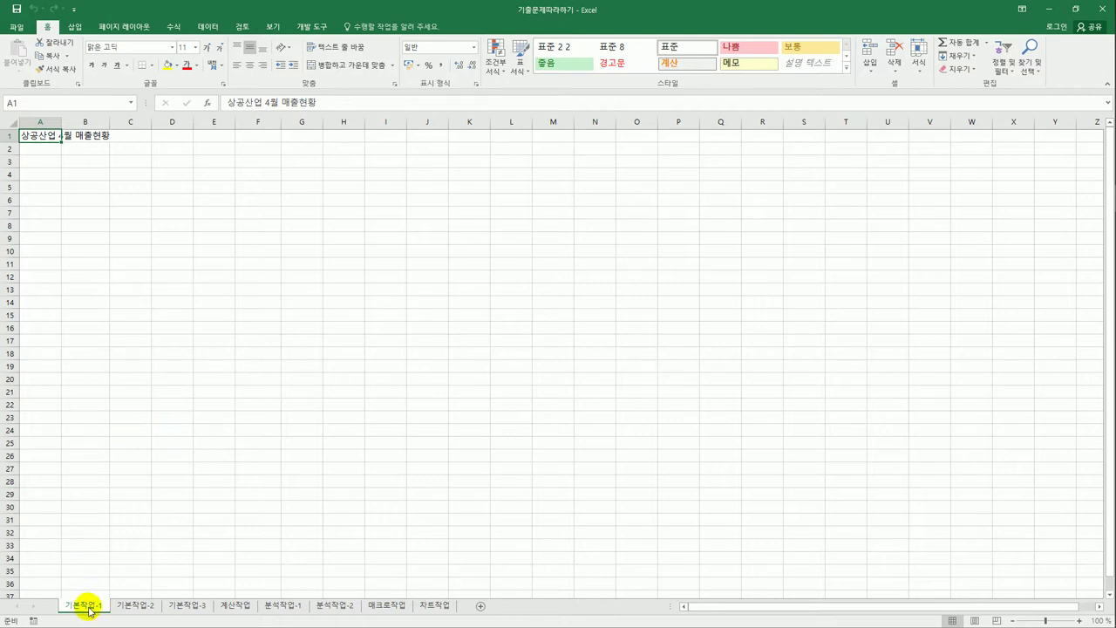
# - Select A3:F14 on the first sheet, then switch to the 기본작업-2 sheet
pyautogui.click(41, 165)
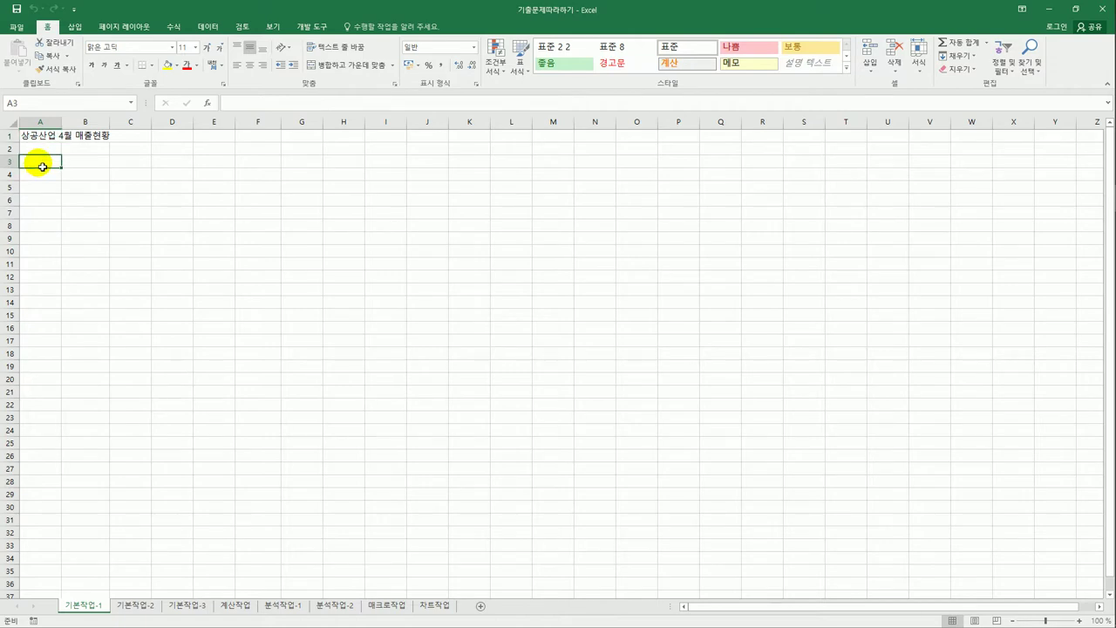
pyautogui.moveTo(41, 166); pyautogui.dragTo(254, 297)
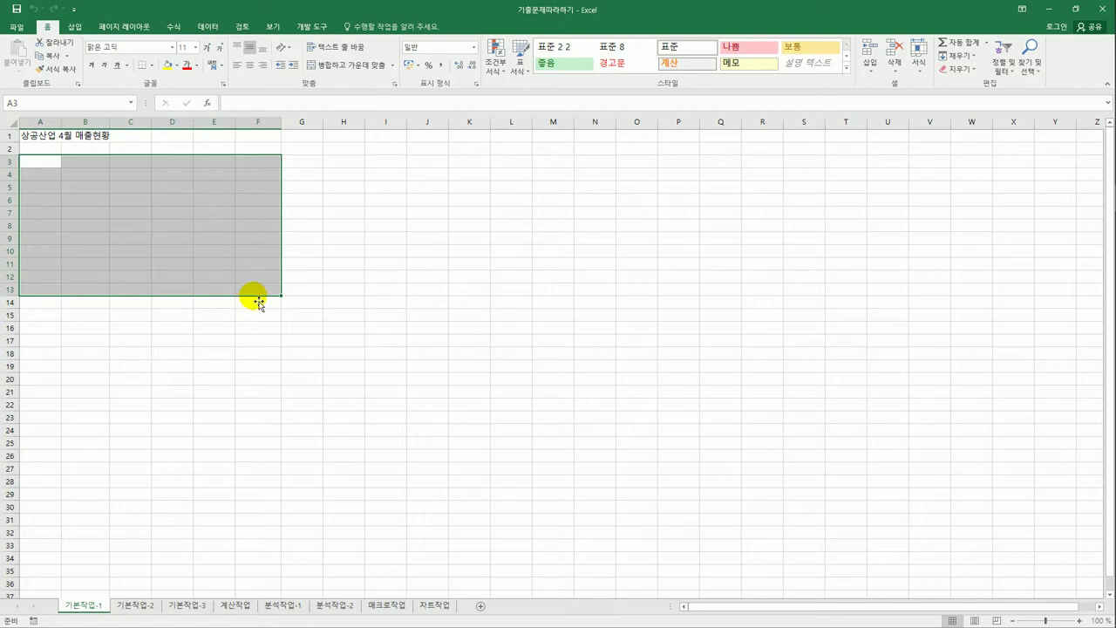
pyautogui.click(136, 608)
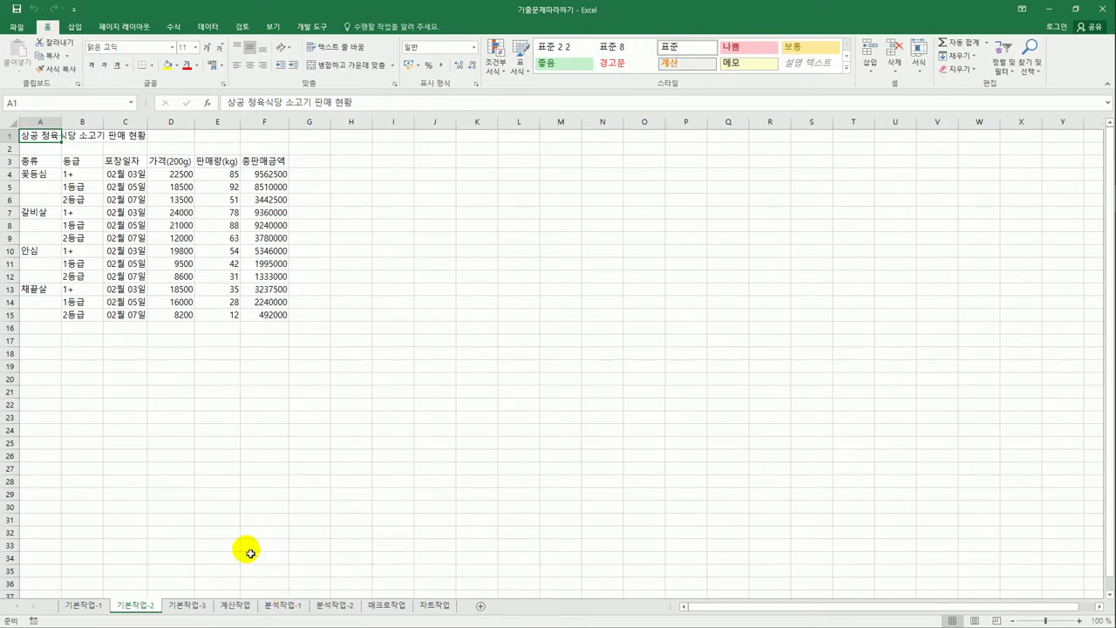
# - Merge and centre the title over A1:F1 and apply the 제목 1 cell style
pyautogui.moveTo(43, 135); pyautogui.dragTo(251, 141)
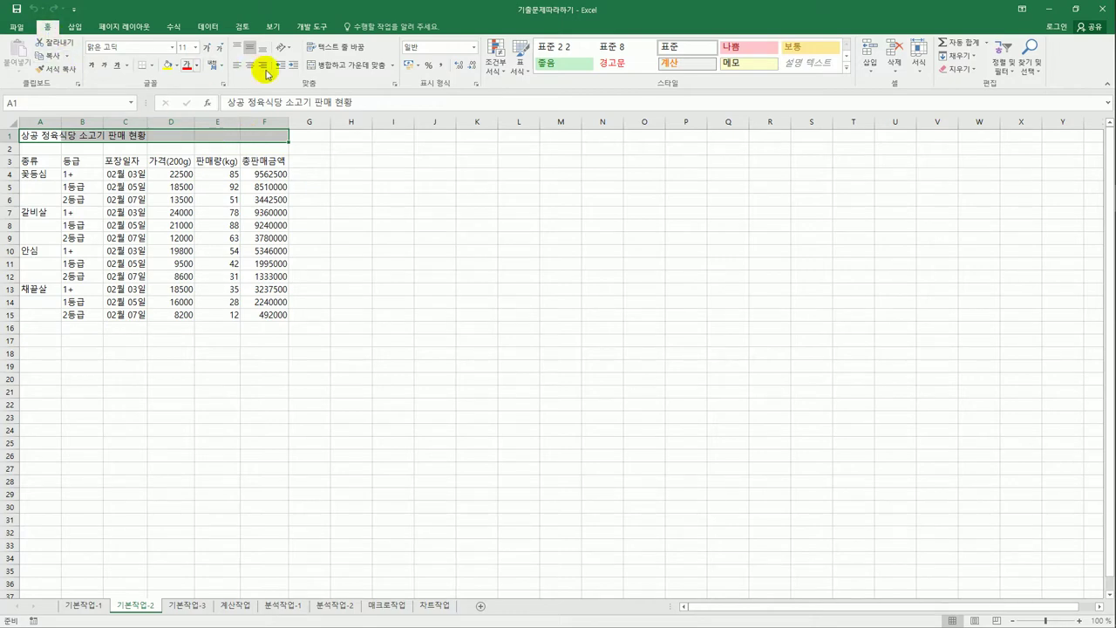
pyautogui.click(345, 69)
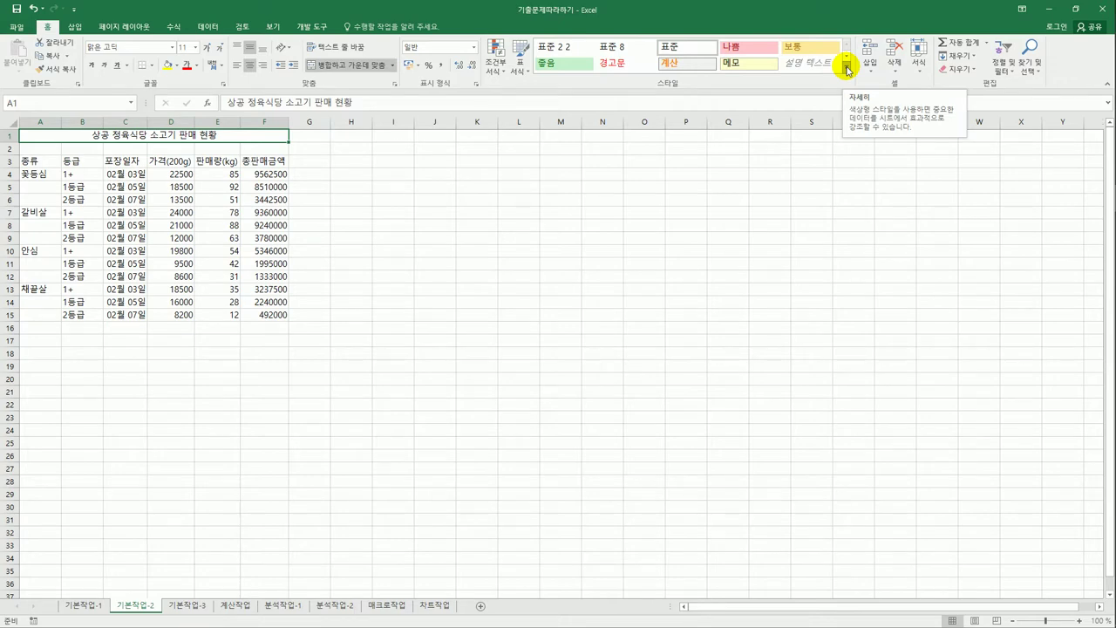
pyautogui.click(846, 67)
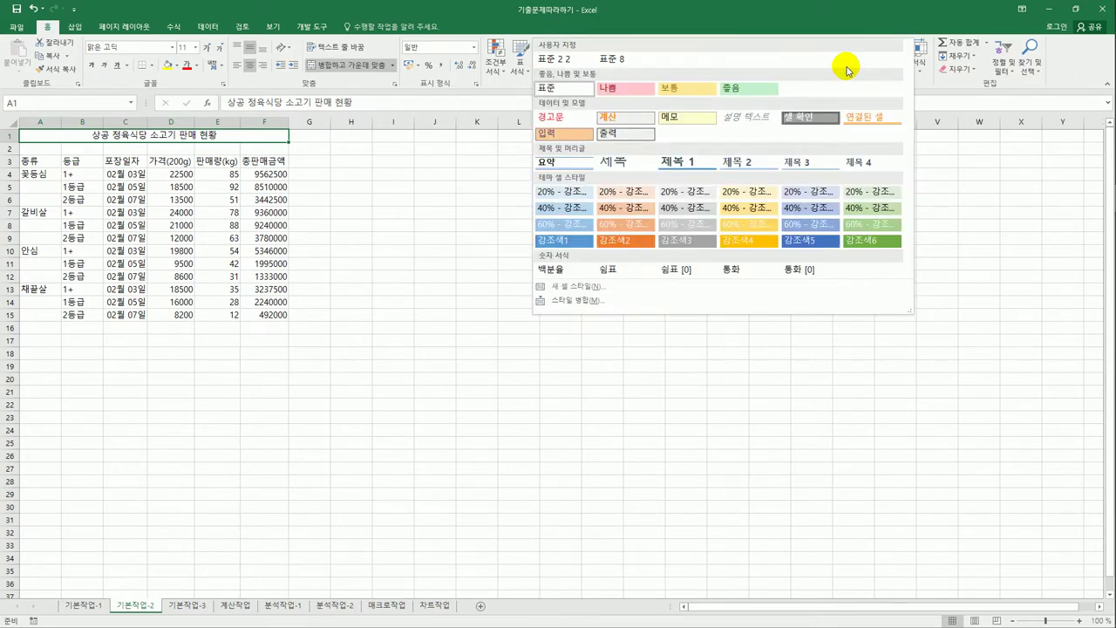
pyautogui.click(676, 166)
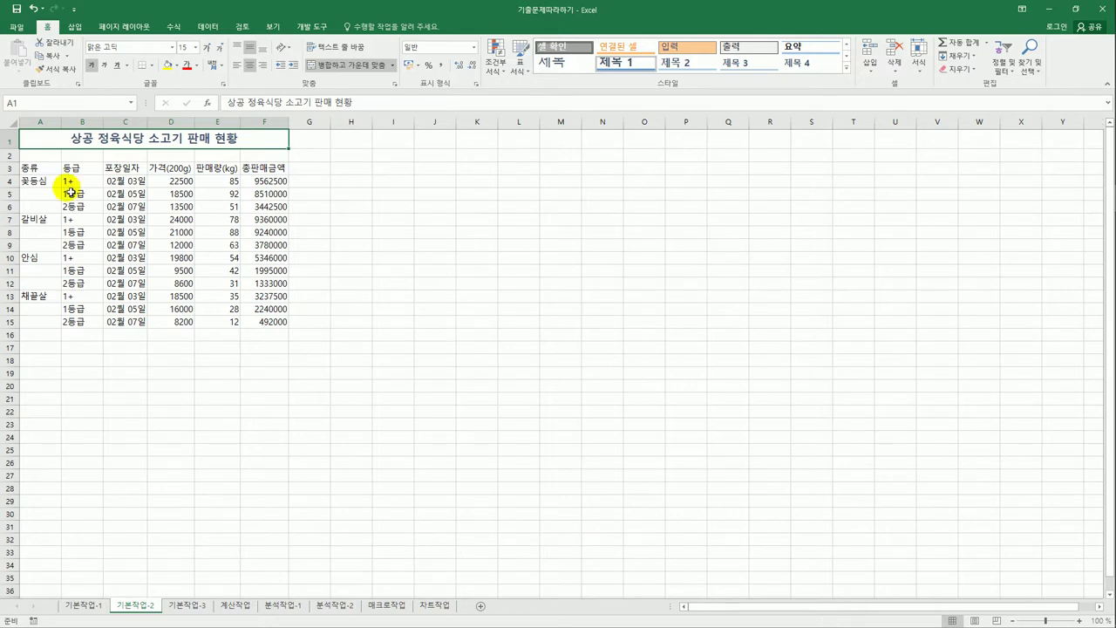
pyautogui.click(13, 142)
# - Set the height of row 1 to 32
pyautogui.rightClick(13, 143)
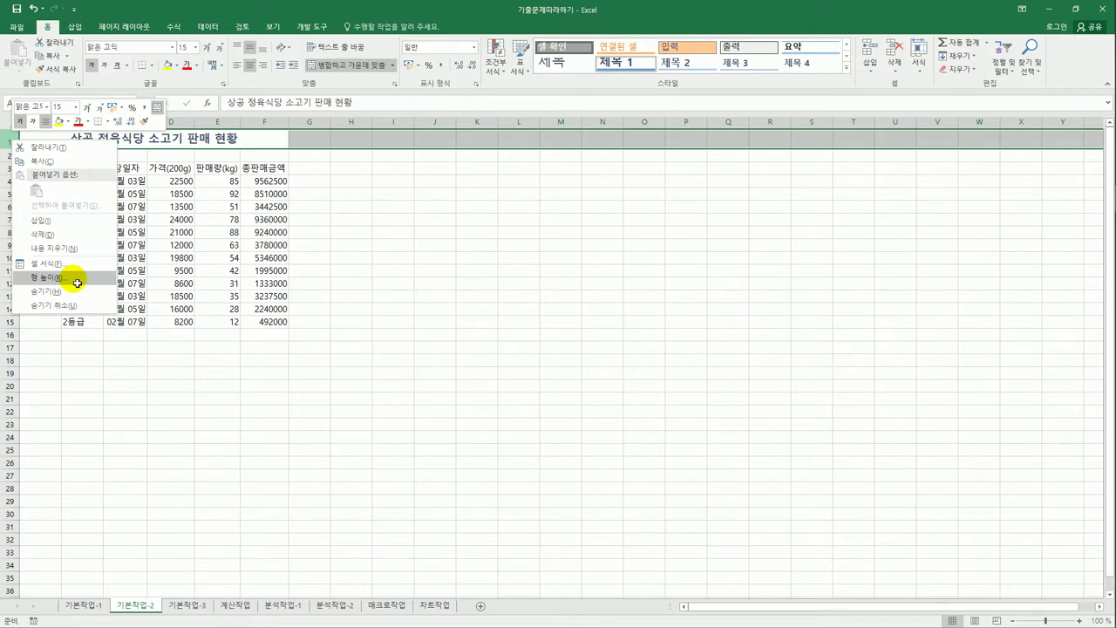
pyautogui.click(75, 283)
pyautogui.moveTo(49, 248); pyautogui.dragTo(475, 206)
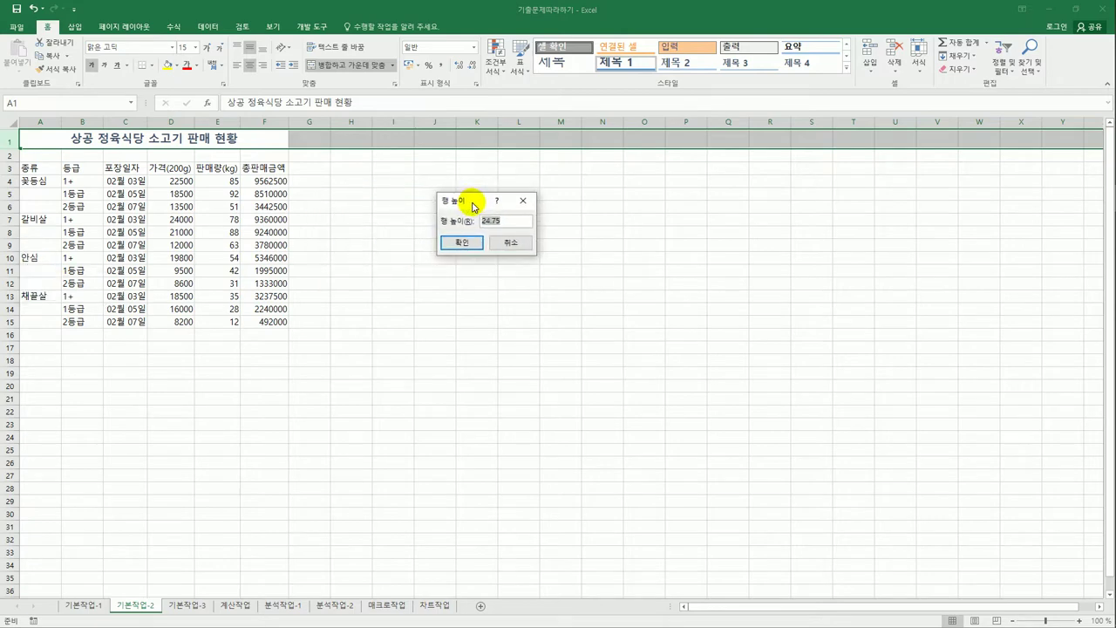
pyautogui.write('32')
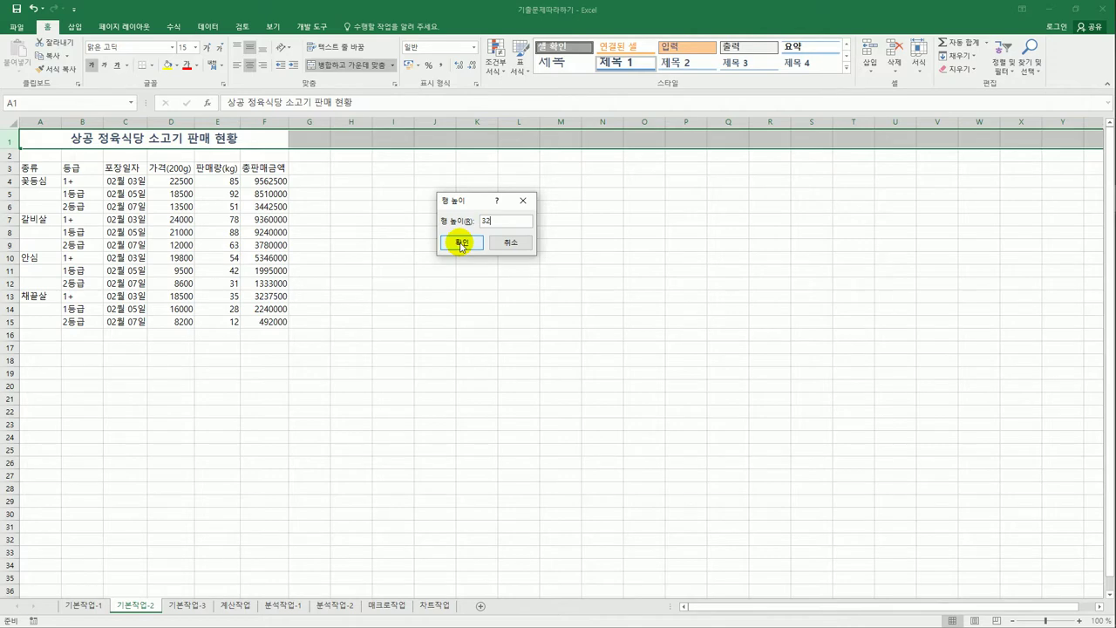
pyautogui.click(462, 245)
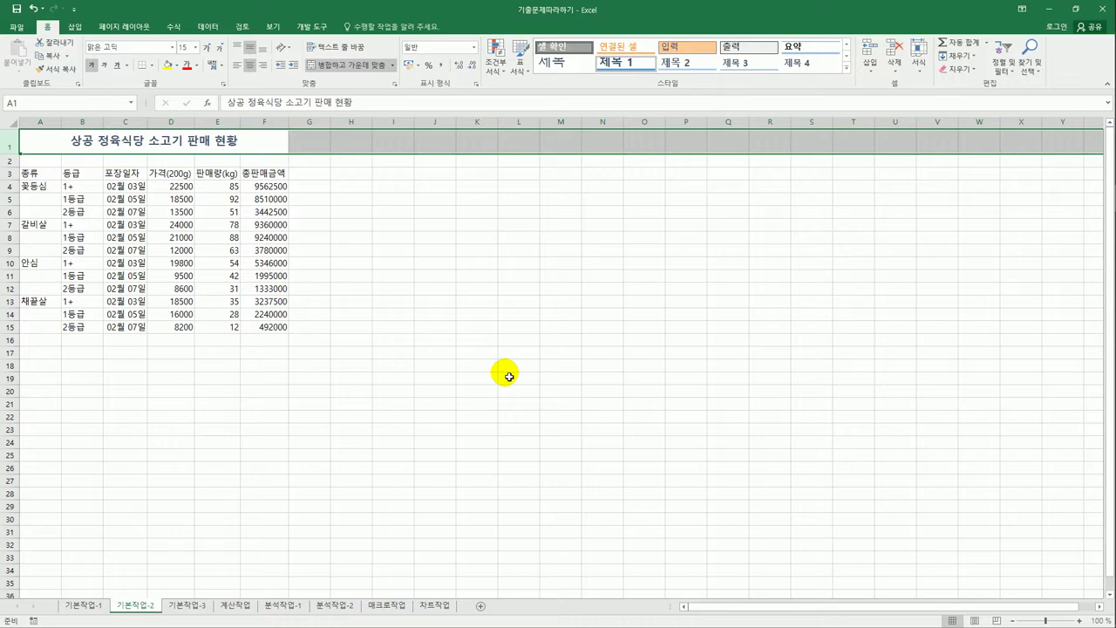
# - Merge and centre A4:A6, A7:A9, A10:A12 and A13:A15 into three-row blocks
pyautogui.click(43, 189)
pyautogui.moveTo(43, 192); pyautogui.dragTo(43, 217)
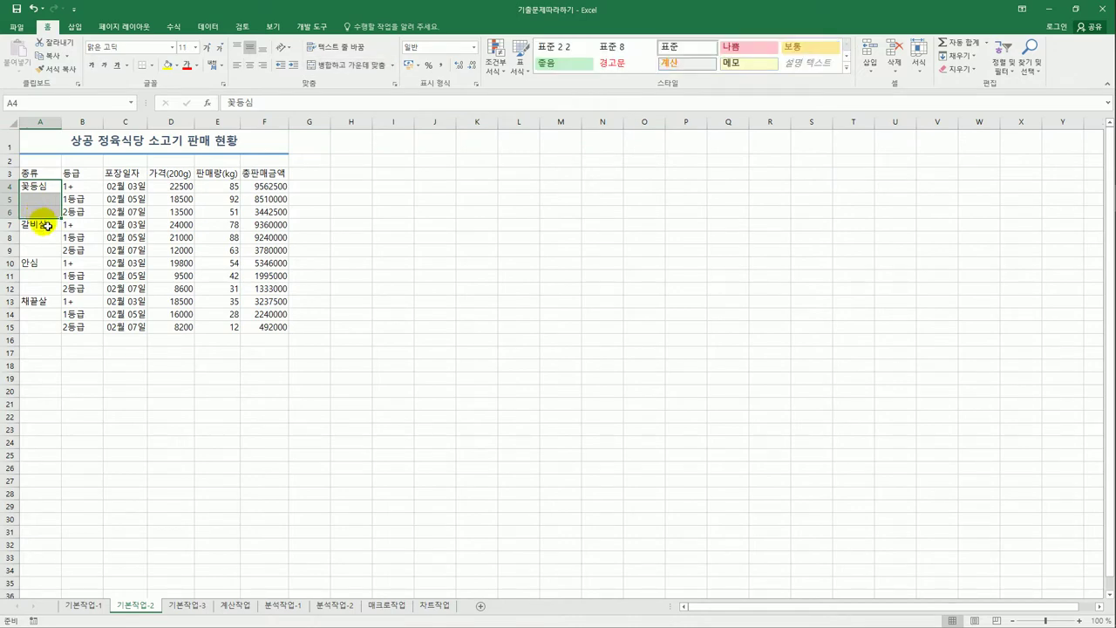
pyautogui.keyDown('ctrl'); pyautogui.click(44, 226); pyautogui.keyUp('ctrl')
pyautogui.moveTo(45, 228); pyautogui.dragTo(38, 250)
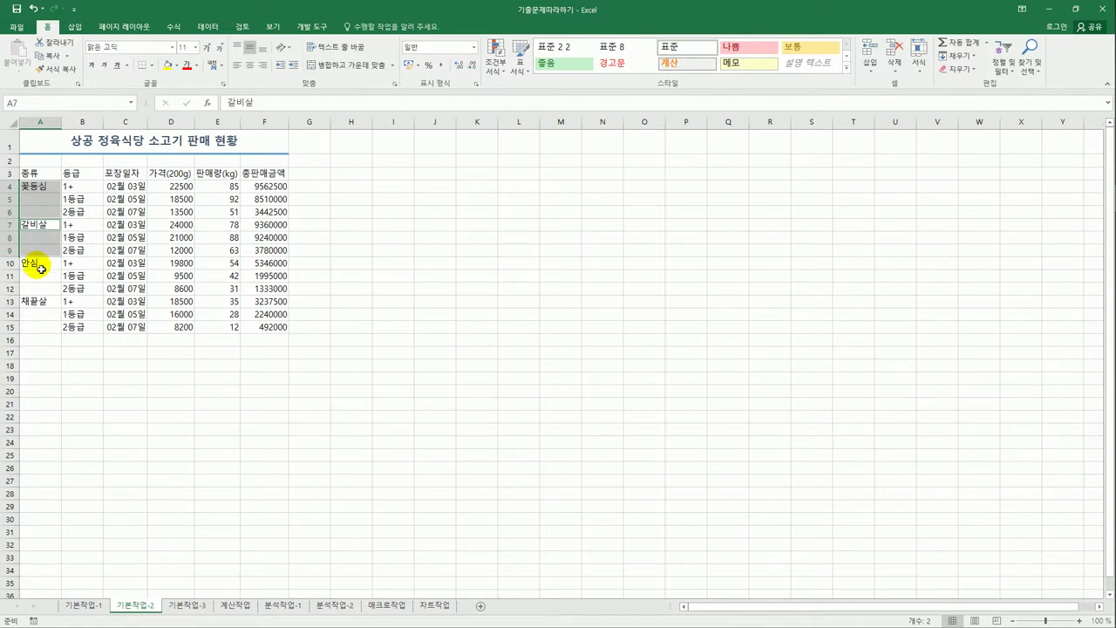
pyautogui.moveTo(41, 269); pyautogui.dragTo(44, 326)
pyautogui.keyDown('ctrl'); pyautogui.click(41, 304); pyautogui.keyUp('ctrl')
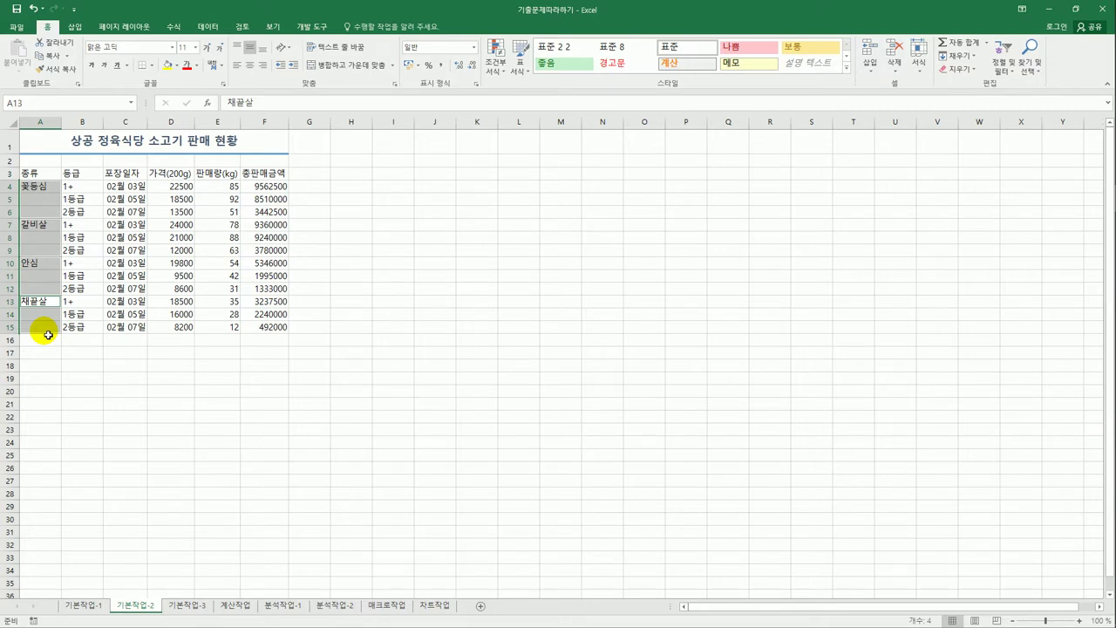
pyautogui.click(332, 70)
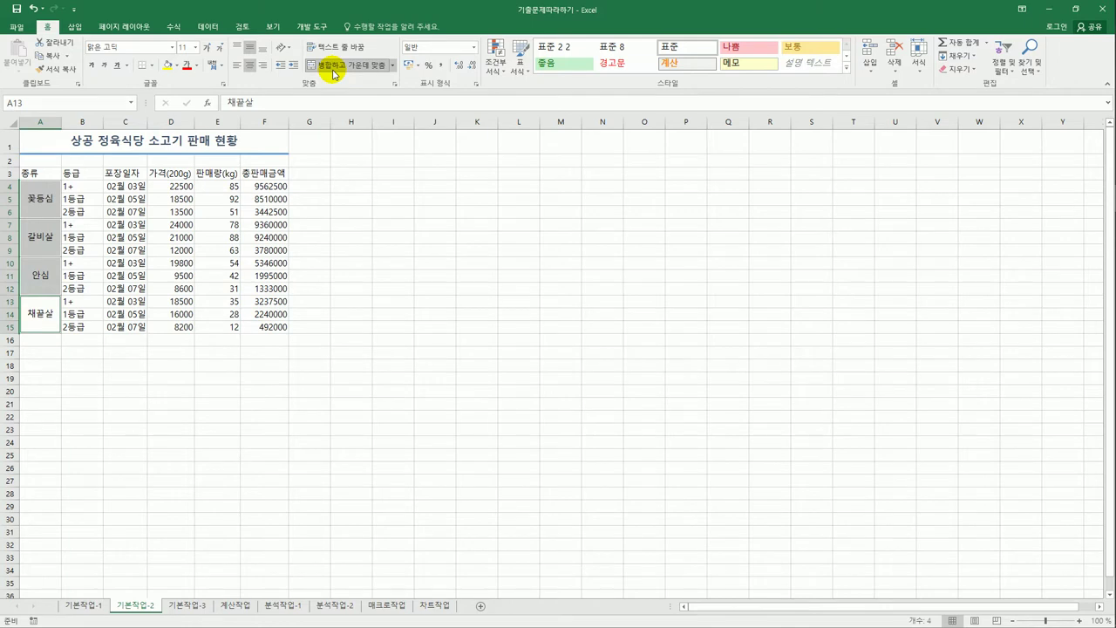
pyautogui.click(341, 231)
pyautogui.click(50, 201)
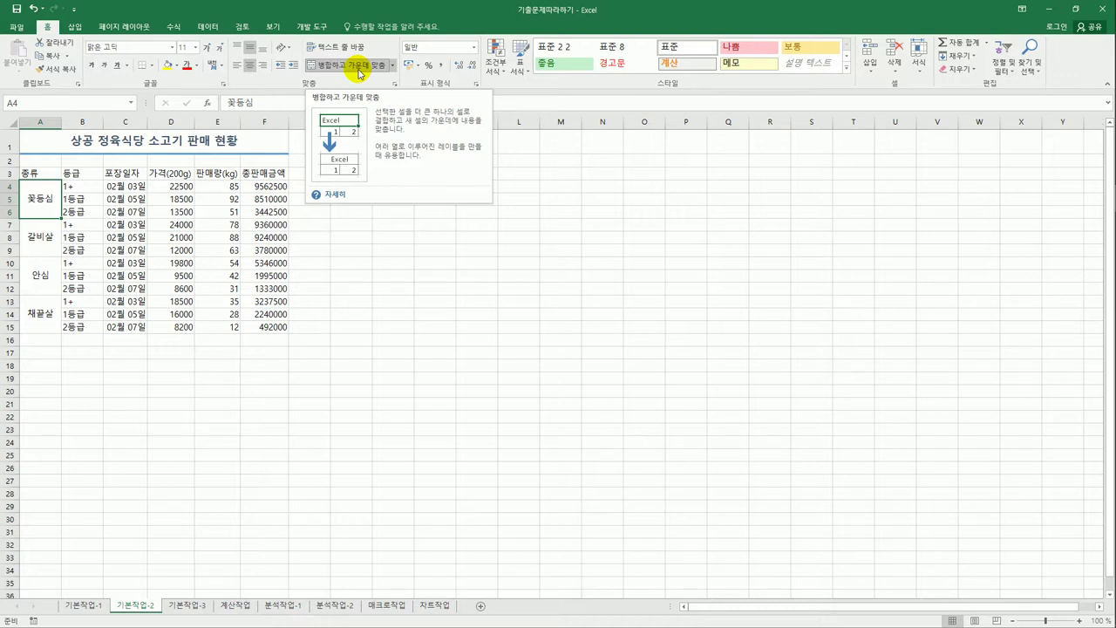
pyautogui.click(462, 299)
pyautogui.click(54, 178)
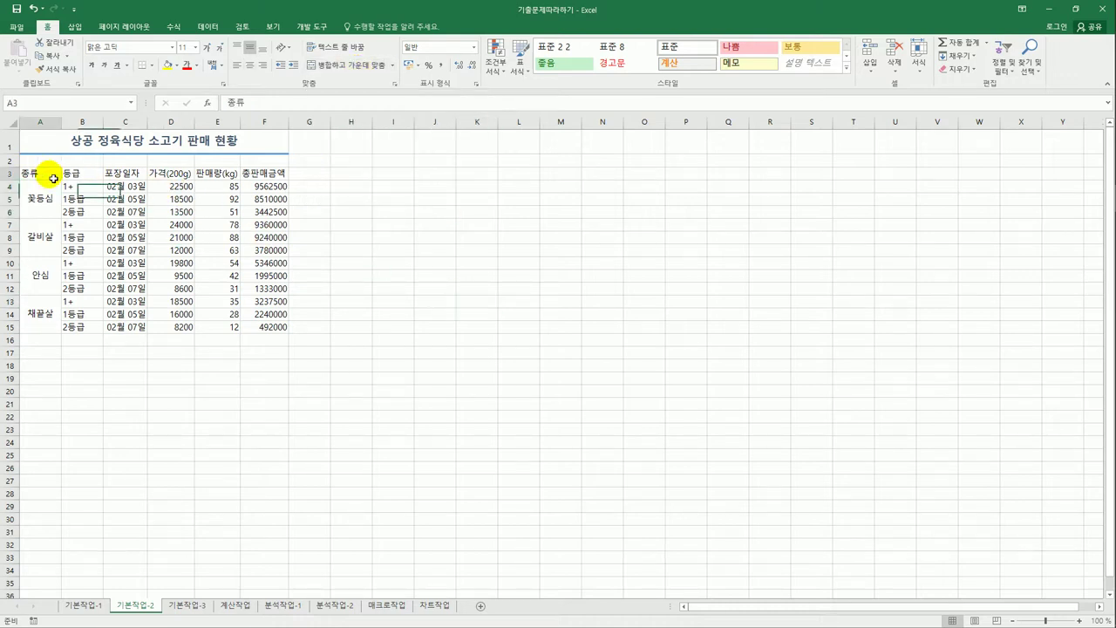
# - Centre the A3:F3 header labels both horizontally and vertically
pyautogui.moveTo(54, 178); pyautogui.dragTo(253, 175)
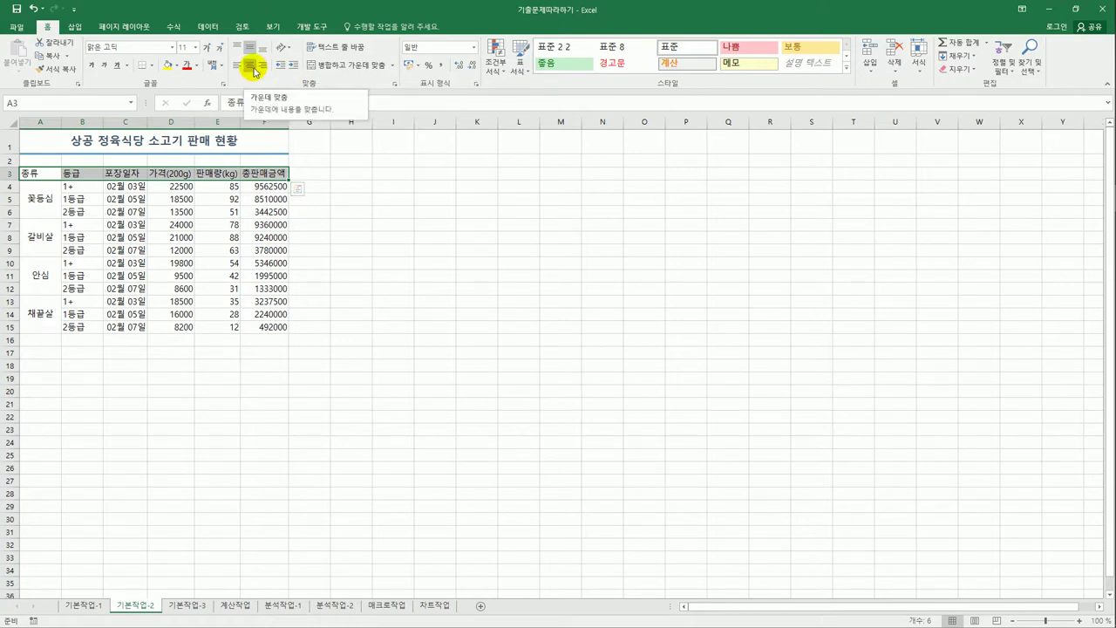
pyautogui.click(254, 71)
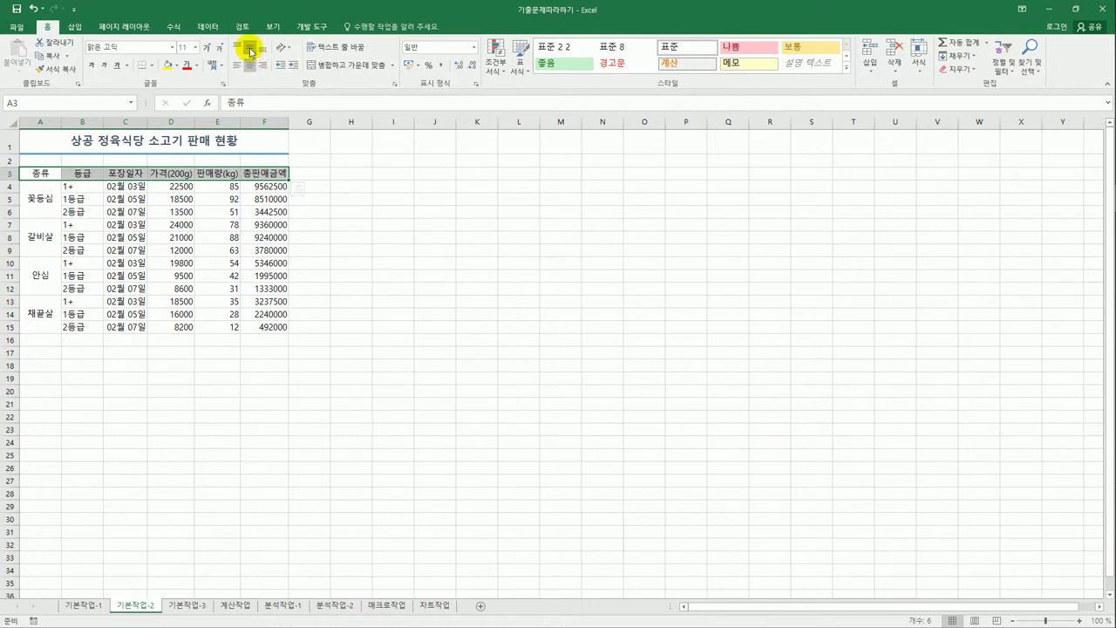
pyautogui.click(250, 50)
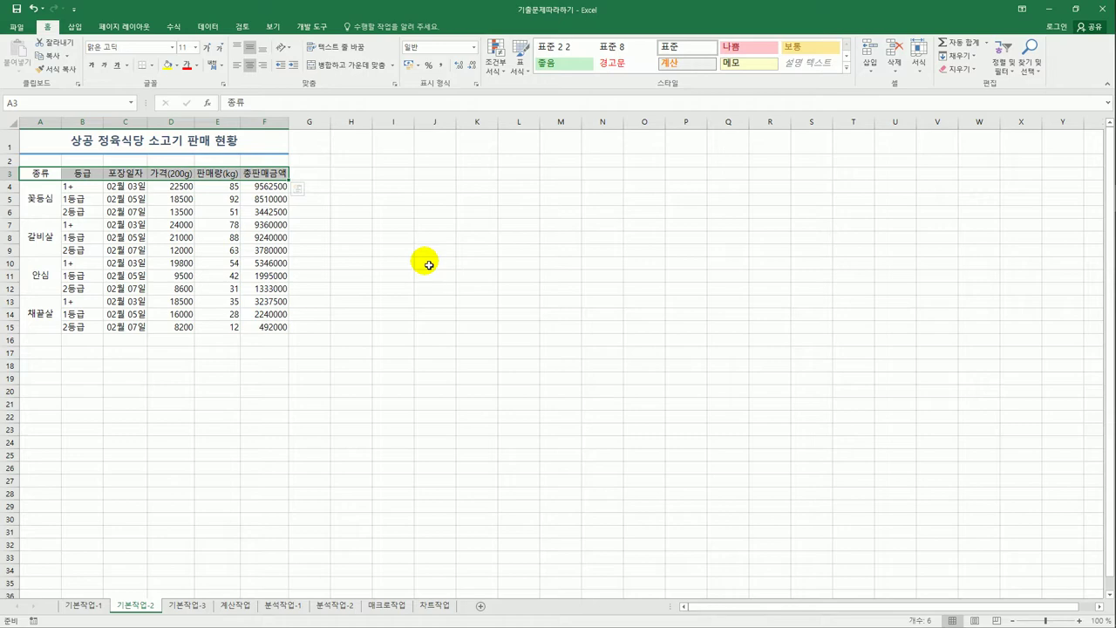
# - Name the price range D4:D15 as 가격 using the Name Box
pyautogui.click(178, 187)
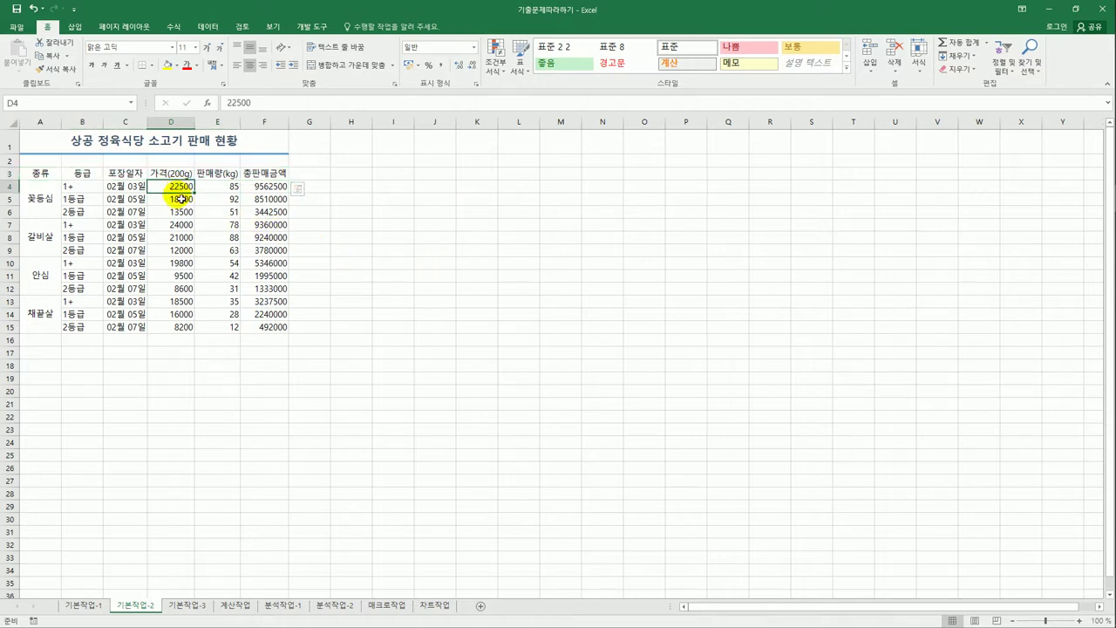
pyautogui.moveTo(179, 199); pyautogui.dragTo(173, 334)
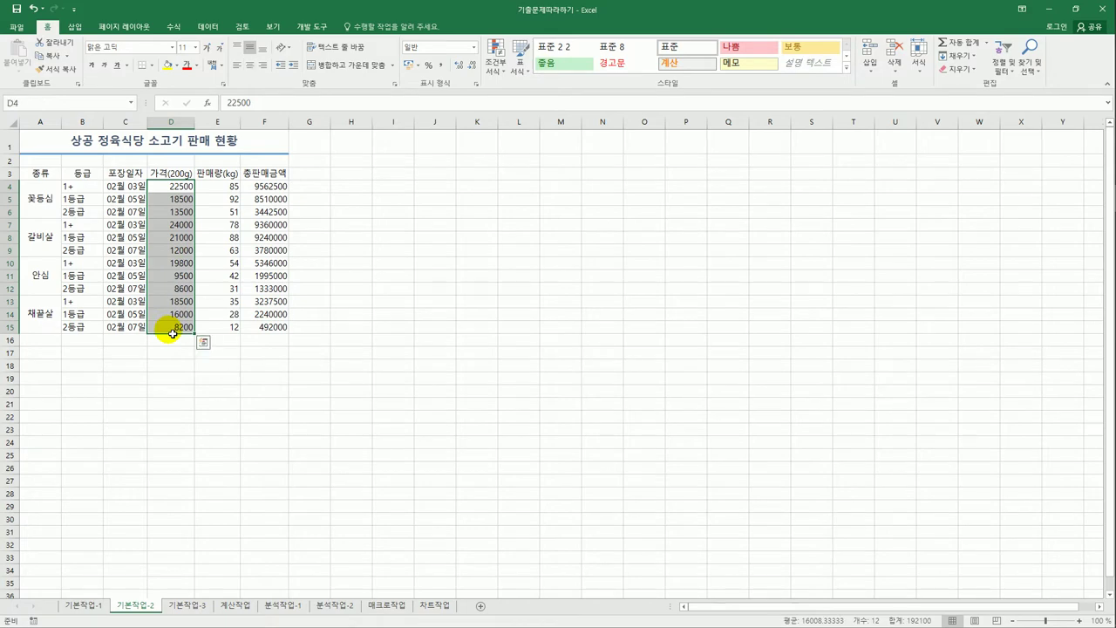
pyautogui.click(54, 108)
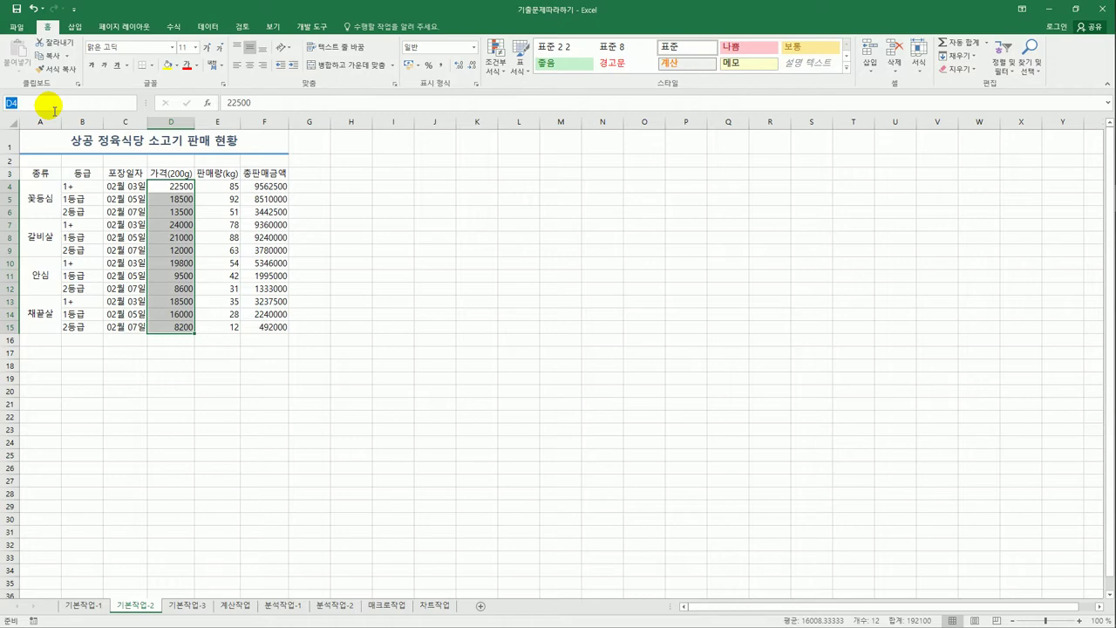
pyautogui.press('BackSpace')
pyautogui.write('가격')
pyautogui.press('Return')
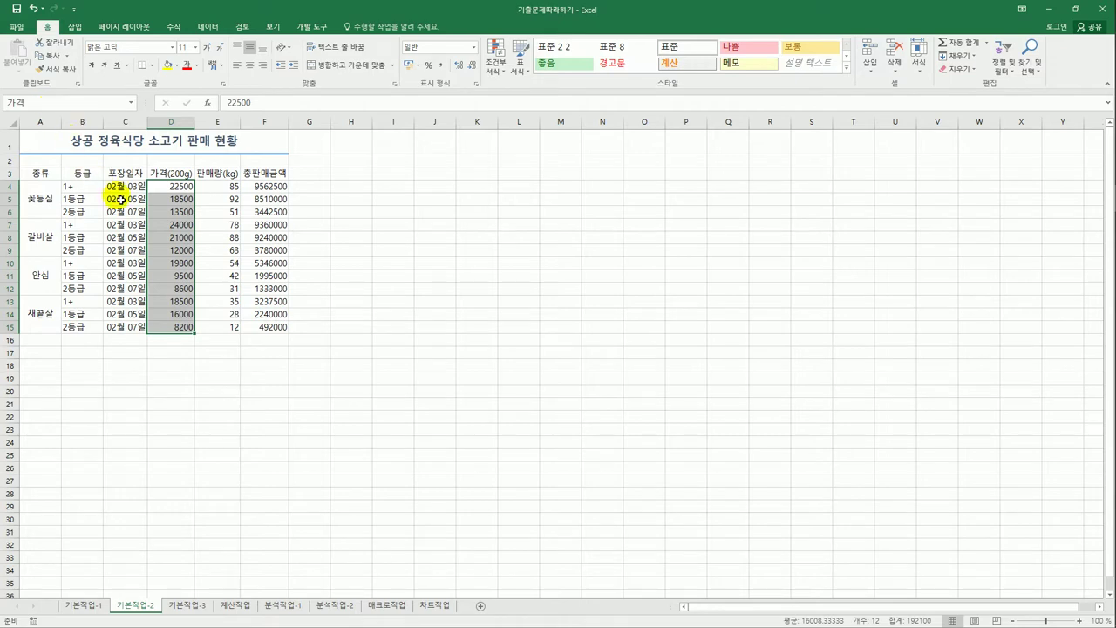
# - Reselect D4:D15 to confirm the Name Box shows 가격
pyautogui.moveTo(174, 188); pyautogui.dragTo(184, 332)
pyautogui.click(182, 328)
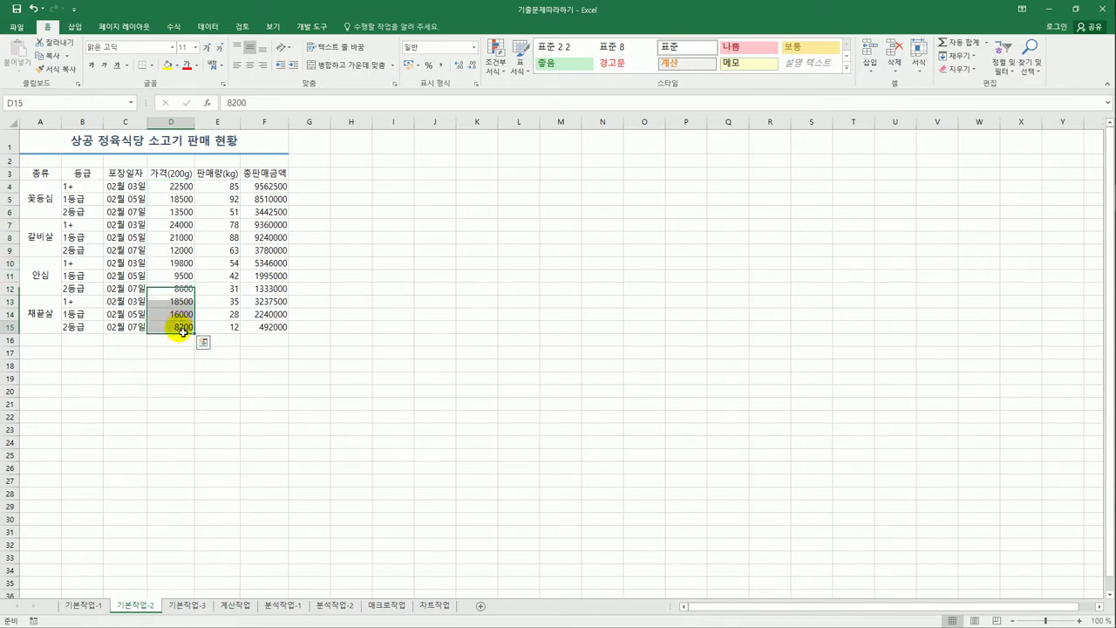
pyautogui.moveTo(181, 187); pyautogui.dragTo(180, 328)
pyautogui.click(7, 102)
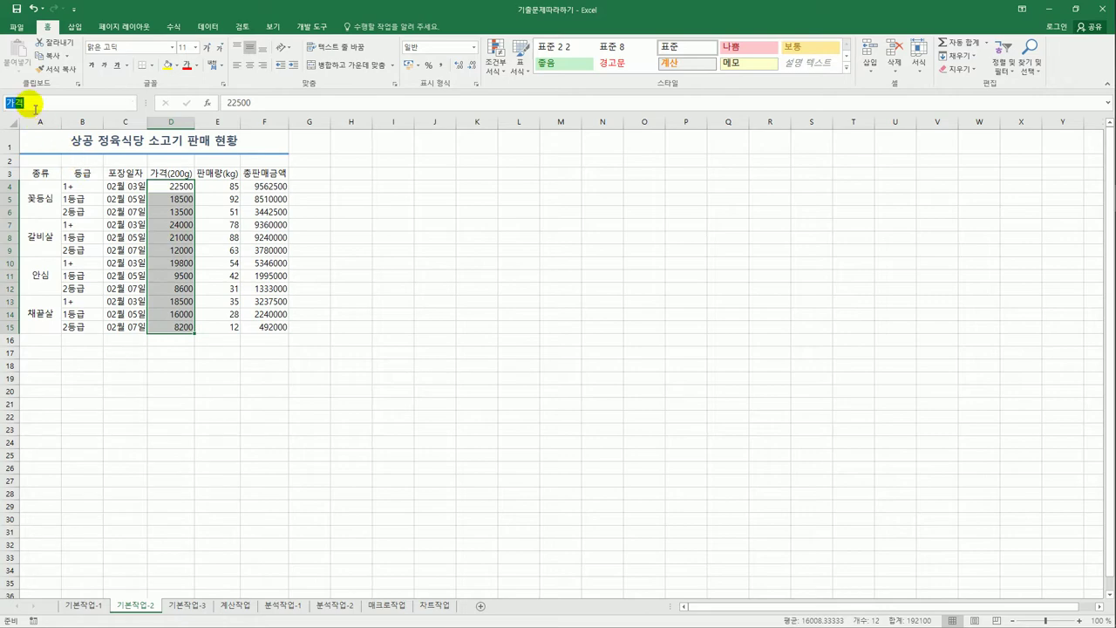
pyautogui.press('BackSpace')
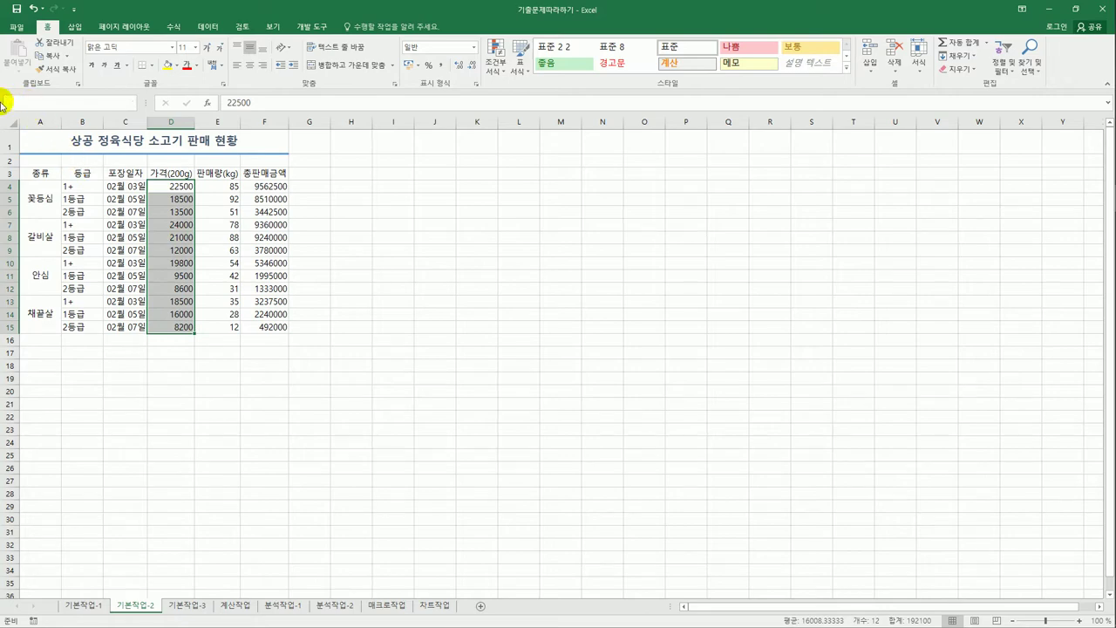
pyautogui.click(308, 367)
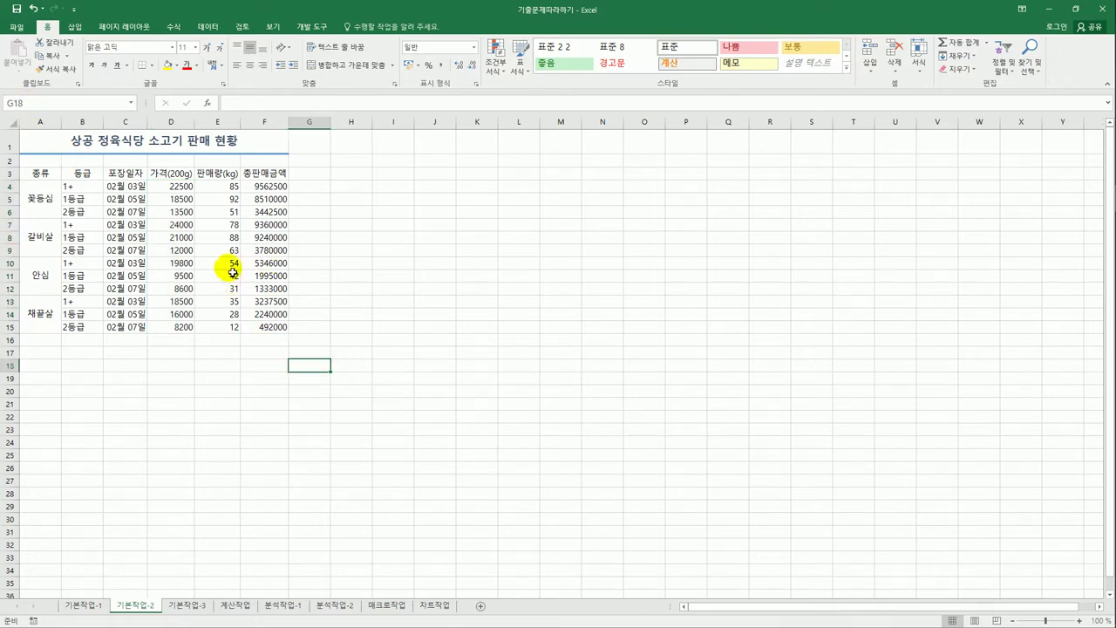
pyautogui.moveTo(180, 190); pyautogui.dragTo(179, 332)
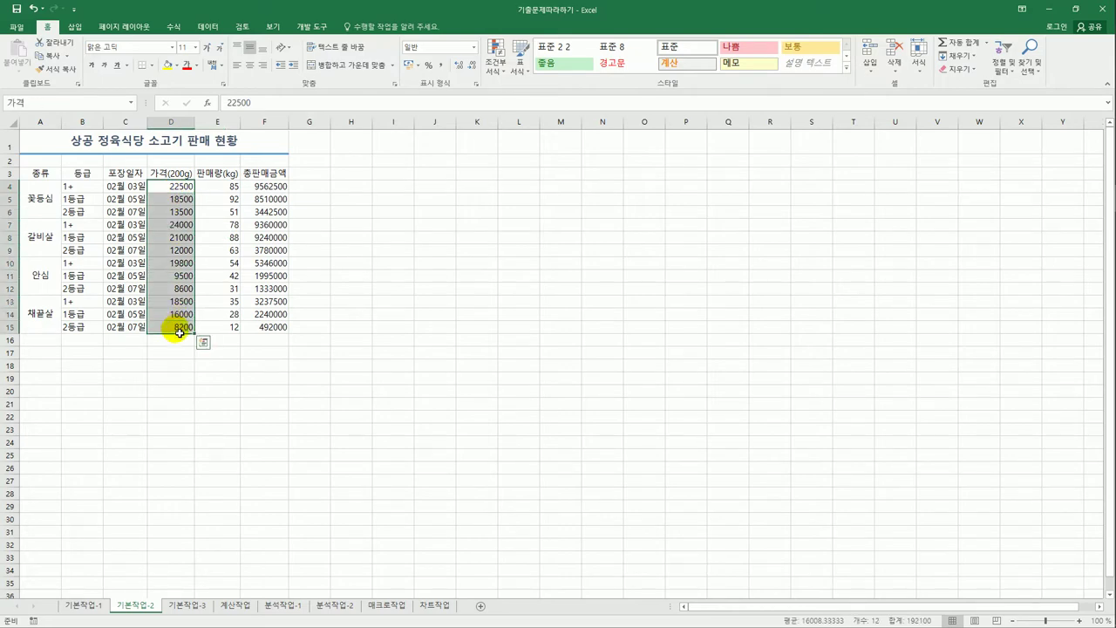
# - Verify in Name Manager that 가격 refers to '기본작업-2'!$D$4:$D$15
pyautogui.click(175, 27)
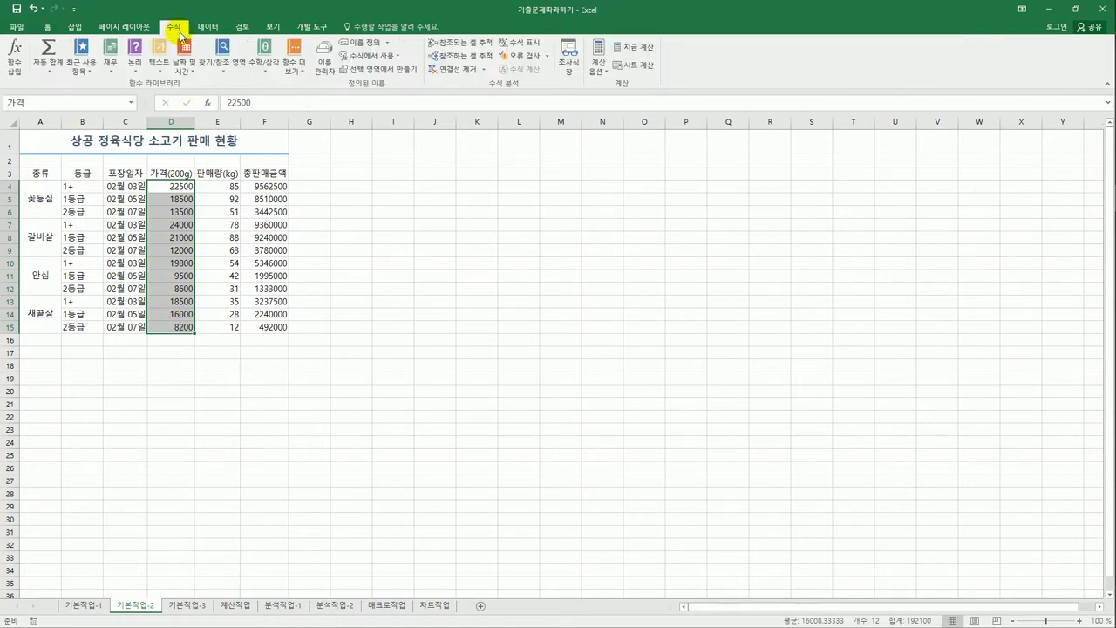
pyautogui.click(330, 73)
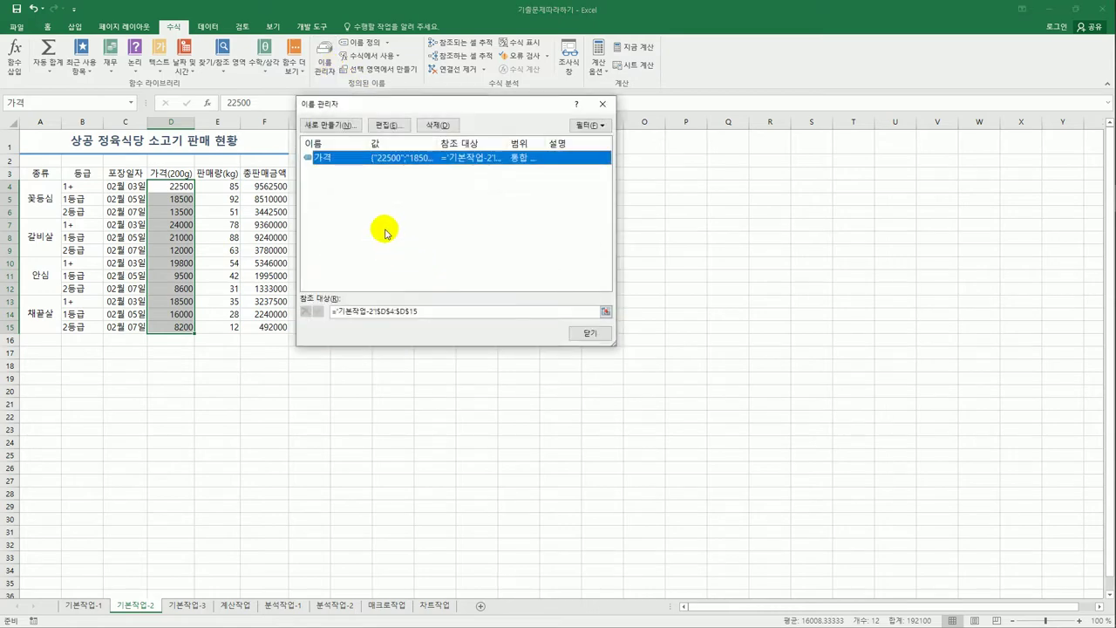
pyautogui.moveTo(364, 105); pyautogui.dragTo(471, 182)
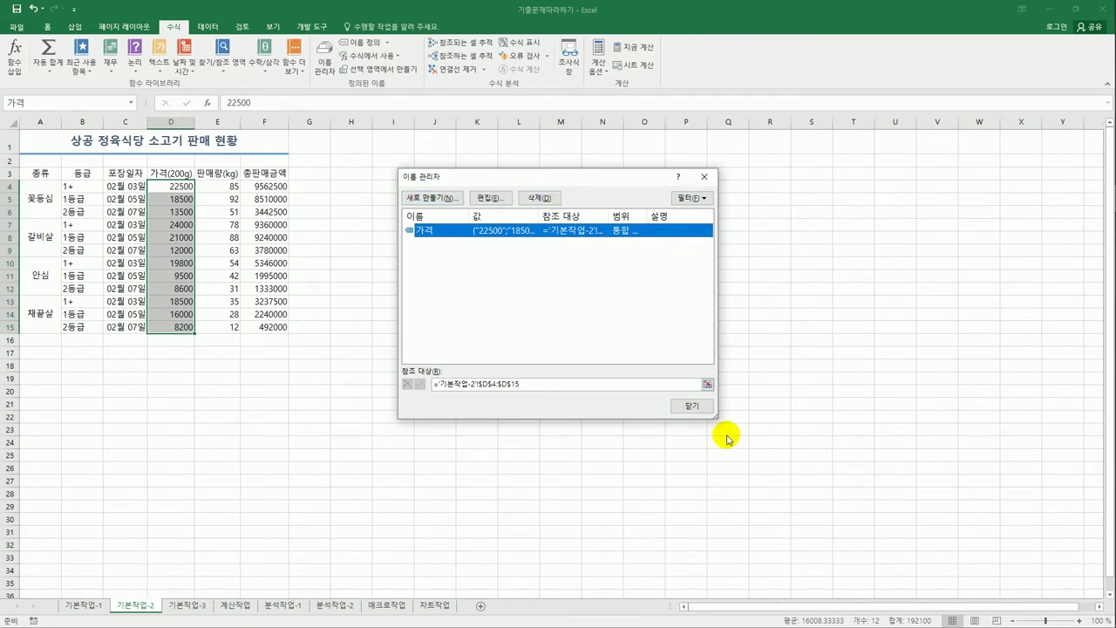
pyautogui.click(701, 415)
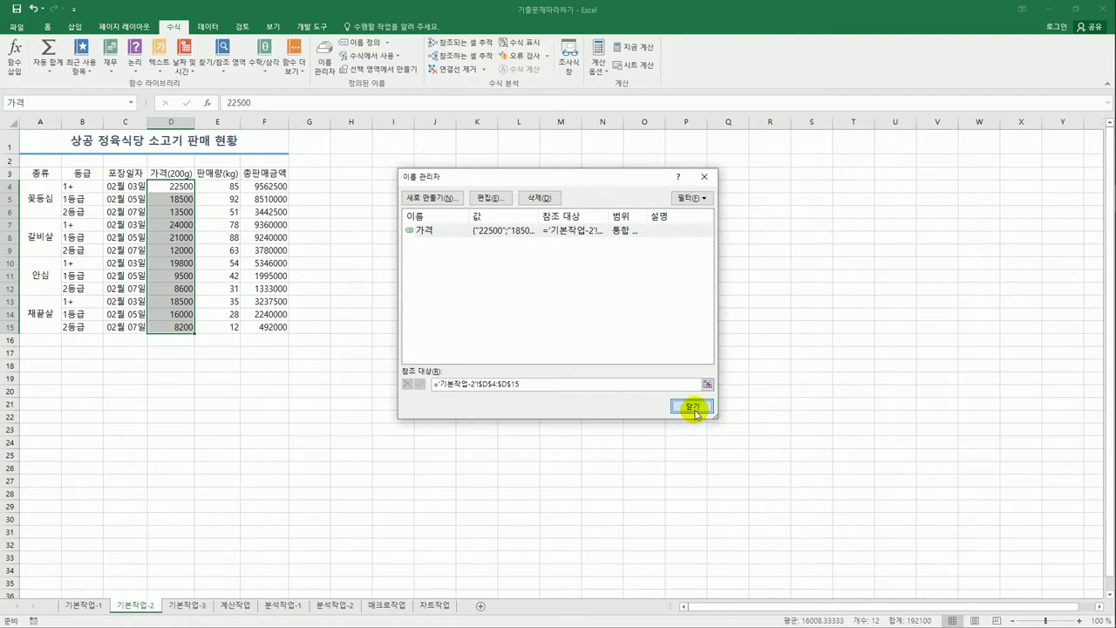
pyautogui.click(693, 410)
pyautogui.click(677, 384)
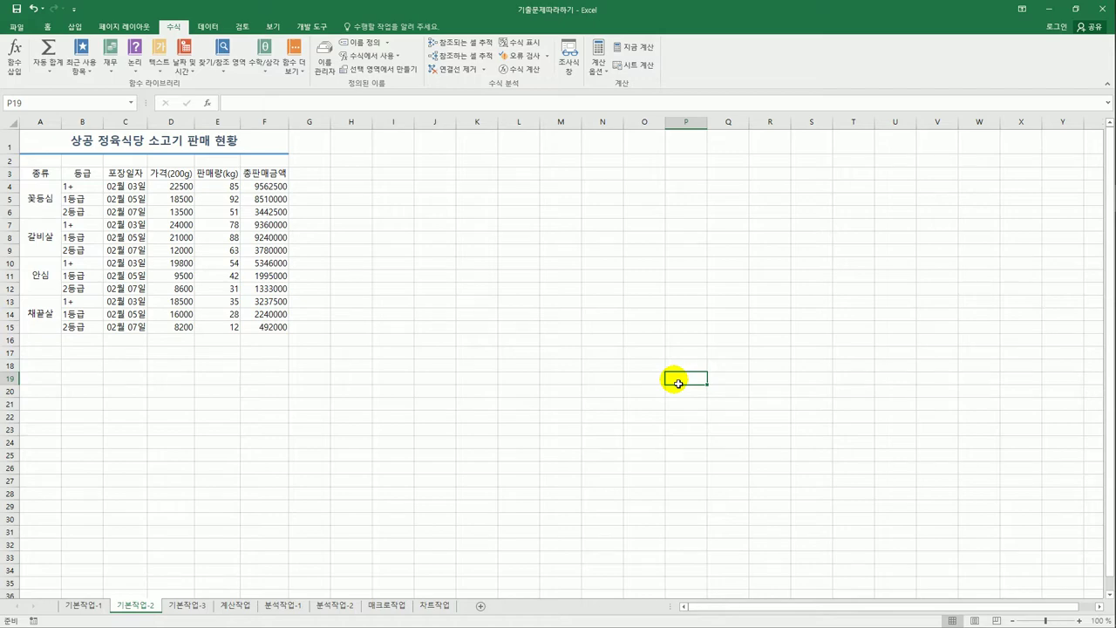
# - Select the prices D4:D15 together with the totals F4:F15
pyautogui.click(190, 189)
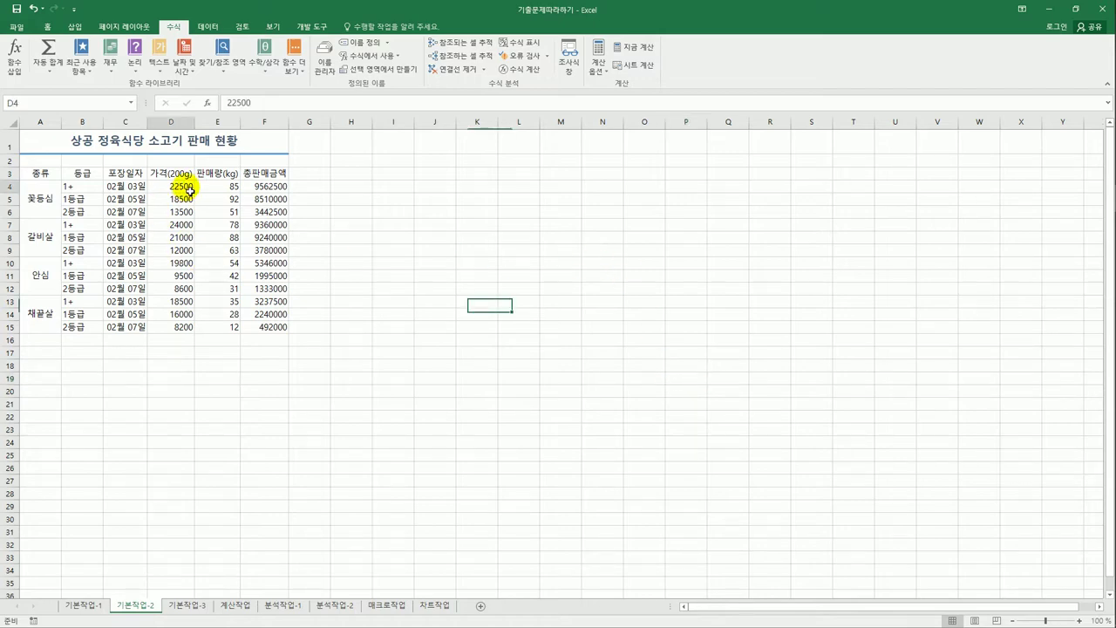
pyautogui.moveTo(189, 188); pyautogui.dragTo(177, 321)
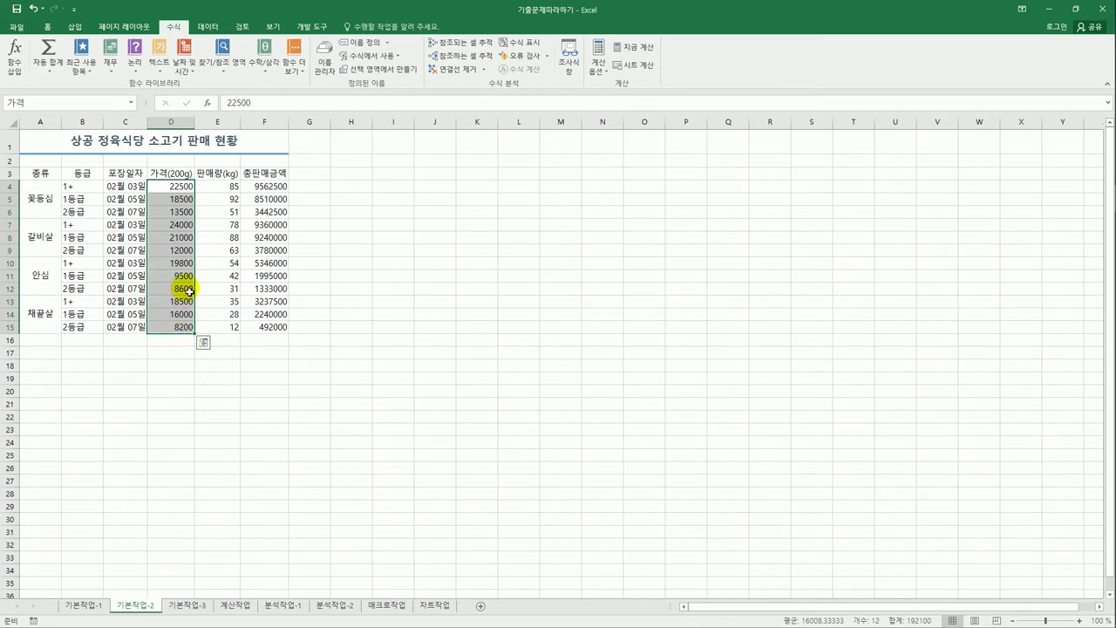
pyautogui.keyDown('ctrl'); pyautogui.click(264, 187); pyautogui.keyUp('ctrl')
pyautogui.moveTo(264, 187); pyautogui.dragTo(264, 327)
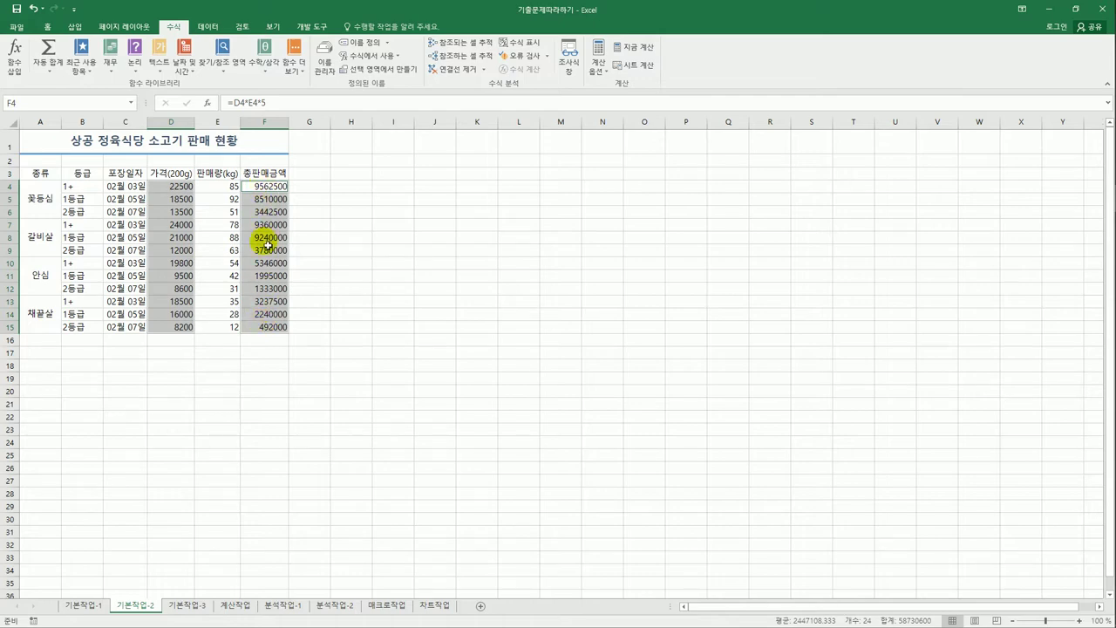
# - Apply the custom number format #,###"원" to the selected cells
pyautogui.rightClick(267, 186)
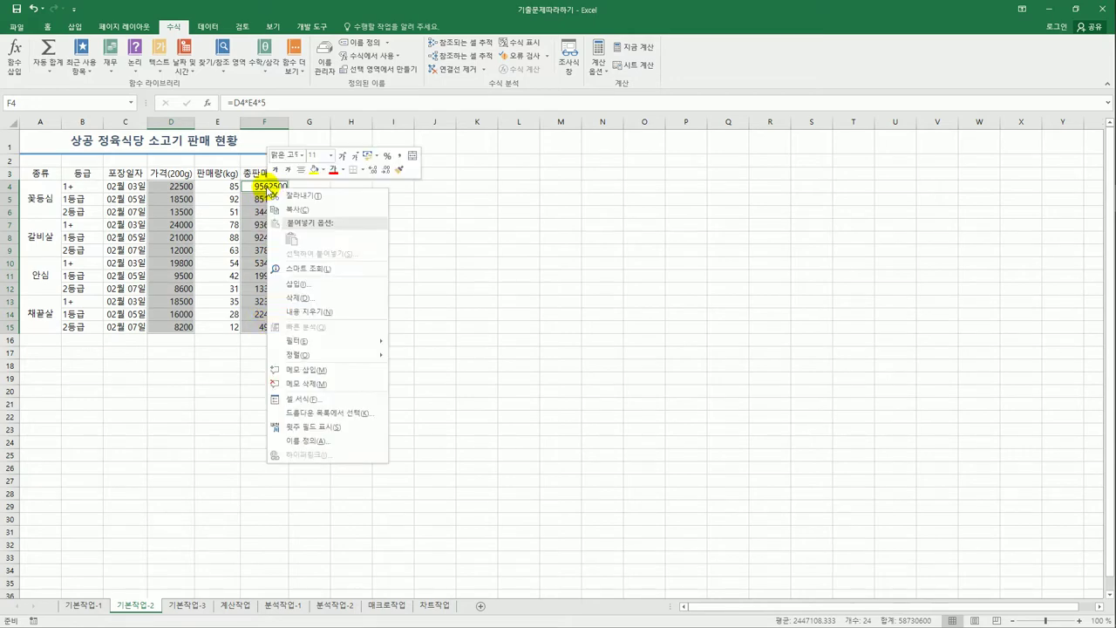
pyautogui.click(365, 402)
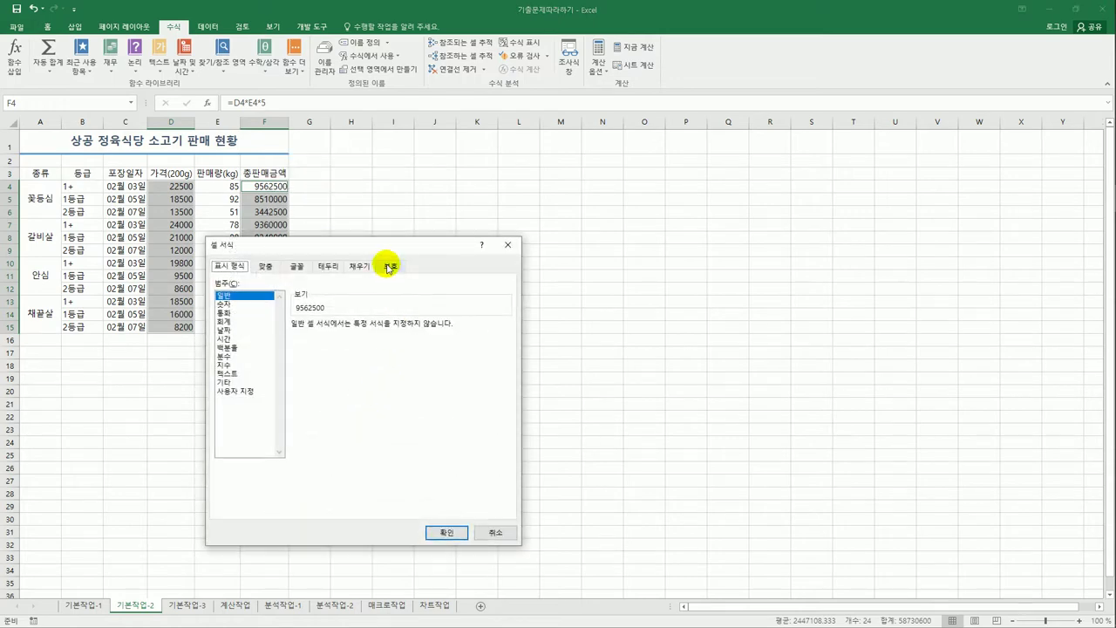
pyautogui.moveTo(385, 250); pyautogui.dragTo(570, 167)
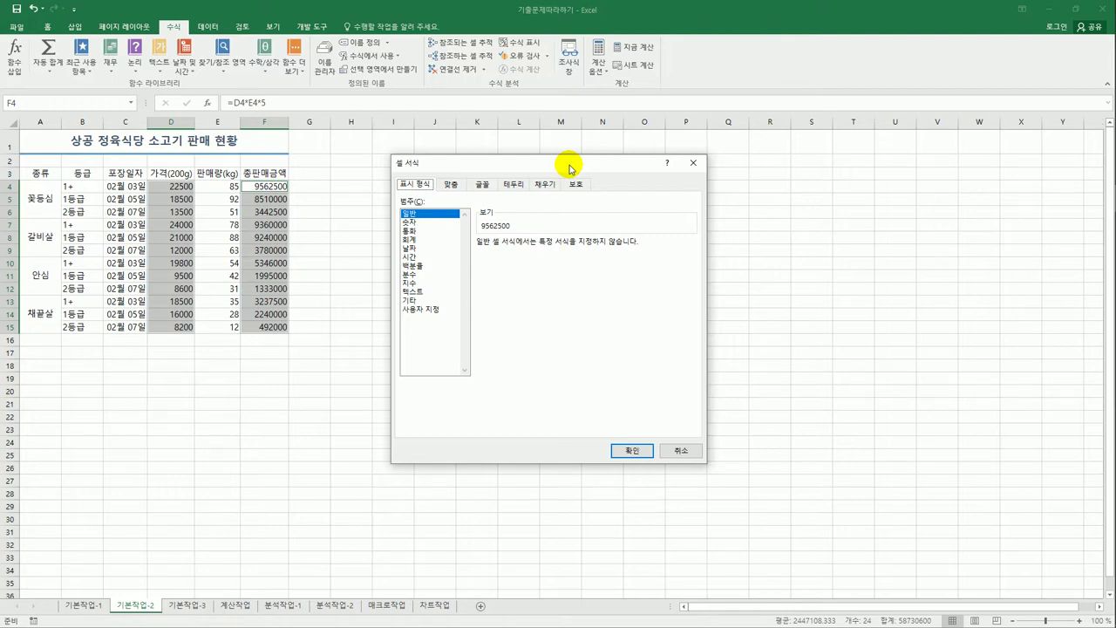
pyautogui.click(420, 310)
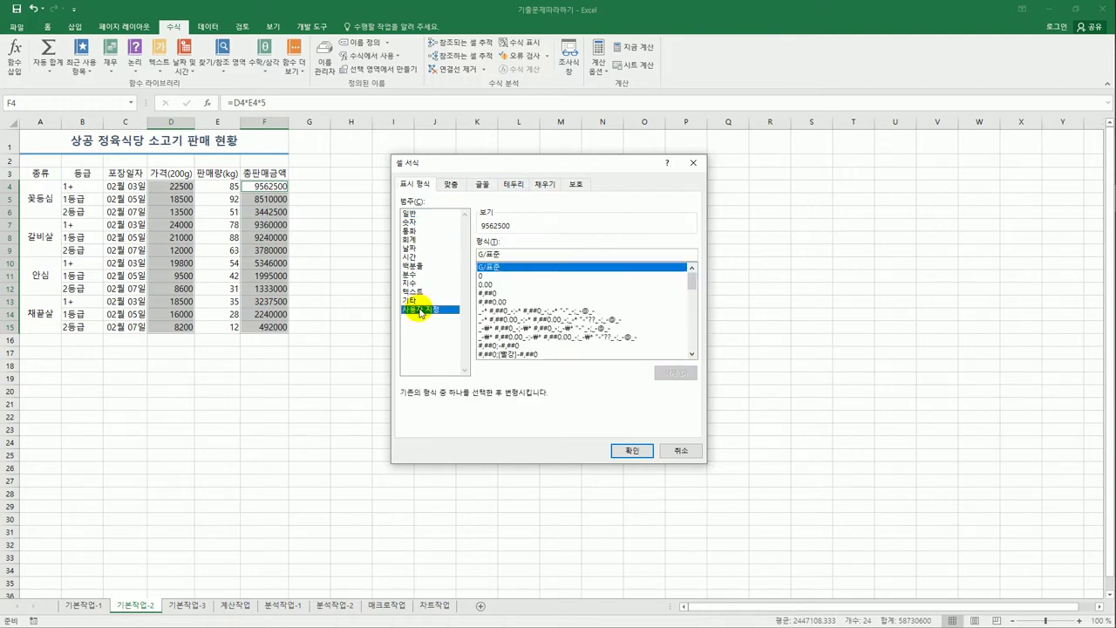
pyautogui.moveTo(528, 254); pyautogui.dragTo(436, 253)
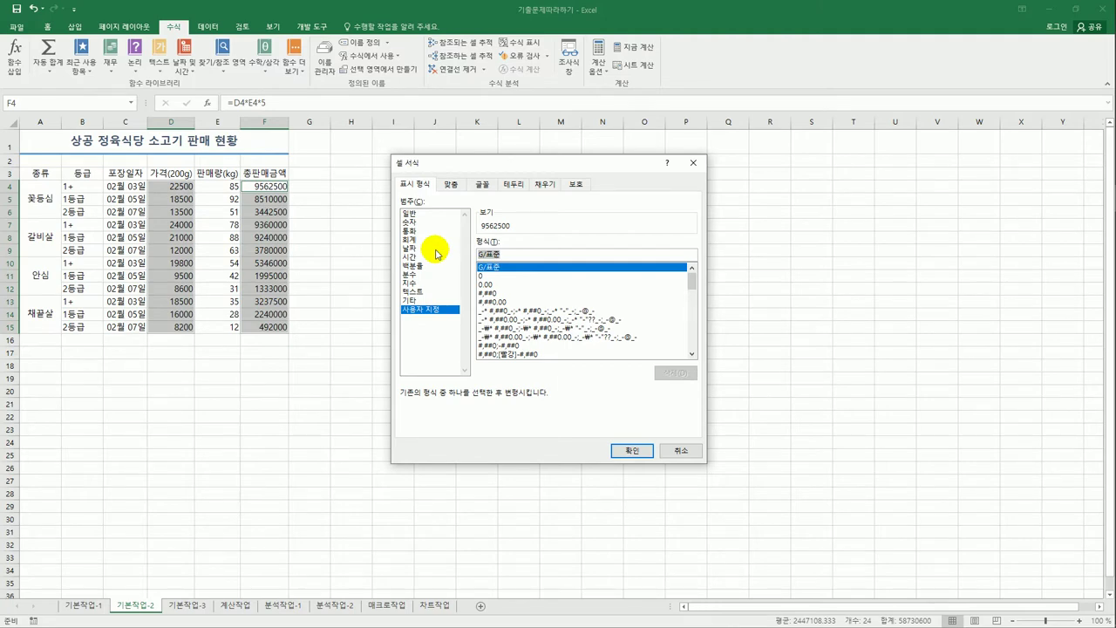
pyautogui.write('#')
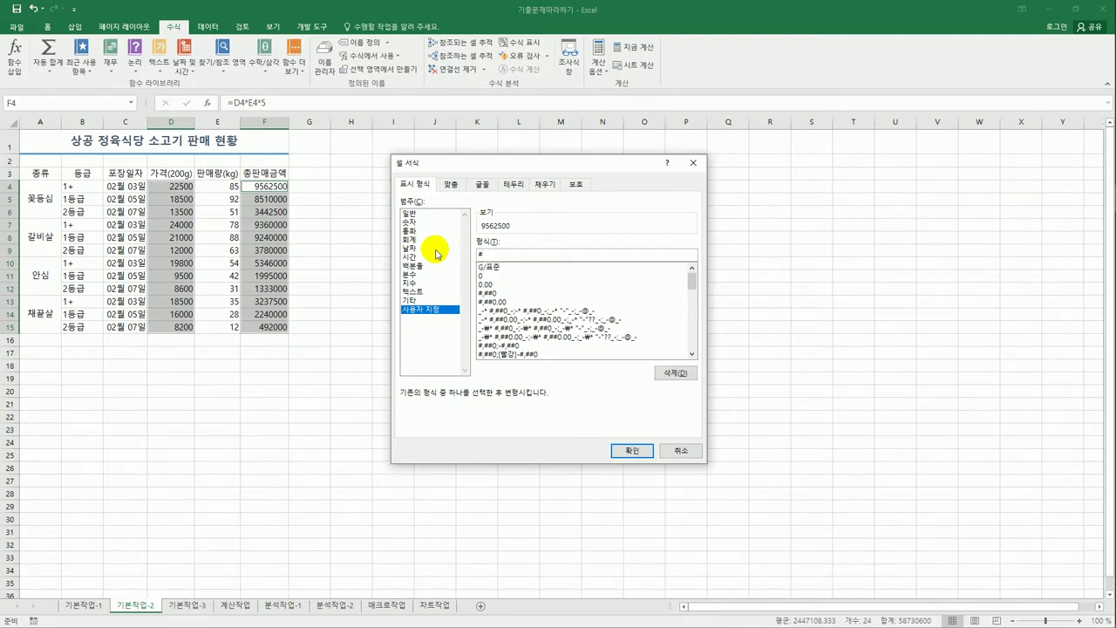
pyautogui.write(',###')
pyautogui.press('BackSpace')
pyautogui.write('0')
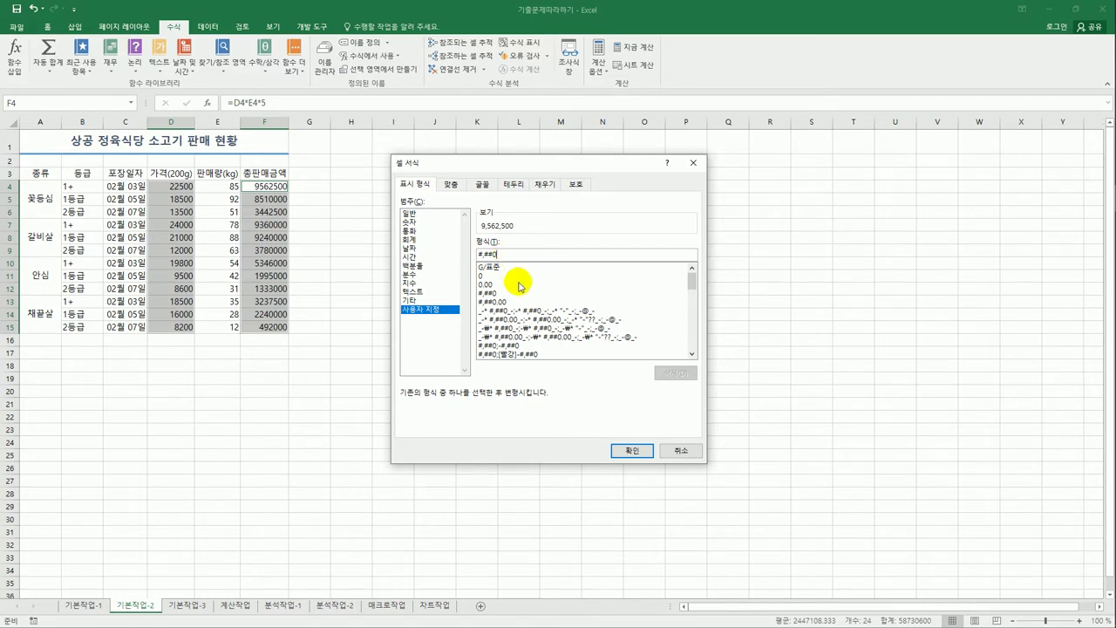
pyautogui.press('BackSpace')
pyautogui.press('BackSpace')
pyautogui.write('##')
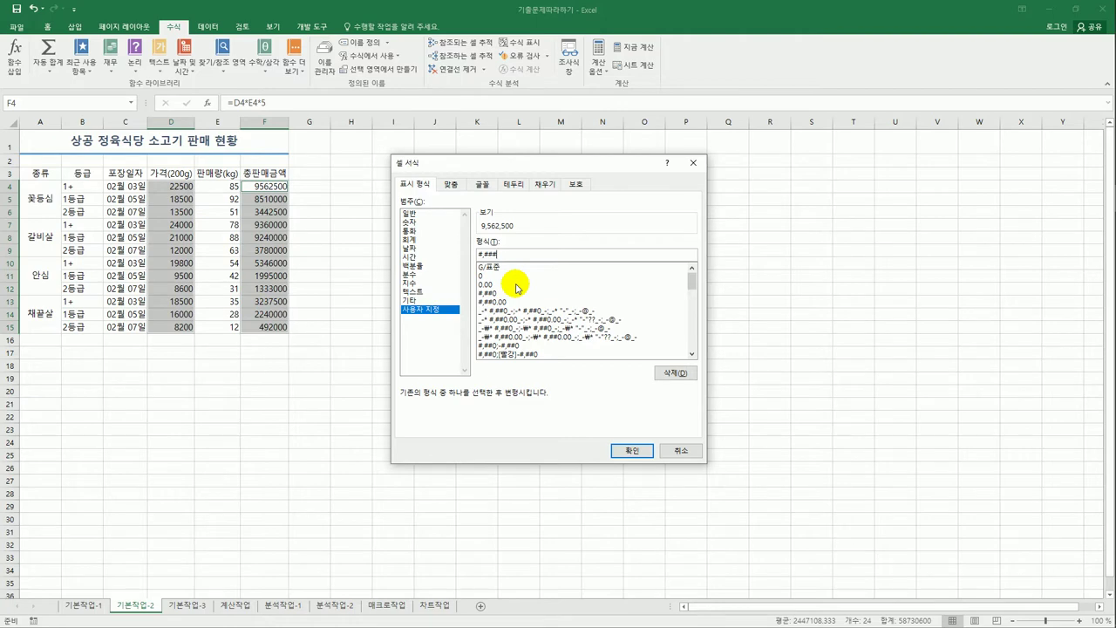
pyautogui.write('원')
pyautogui.click(634, 450)
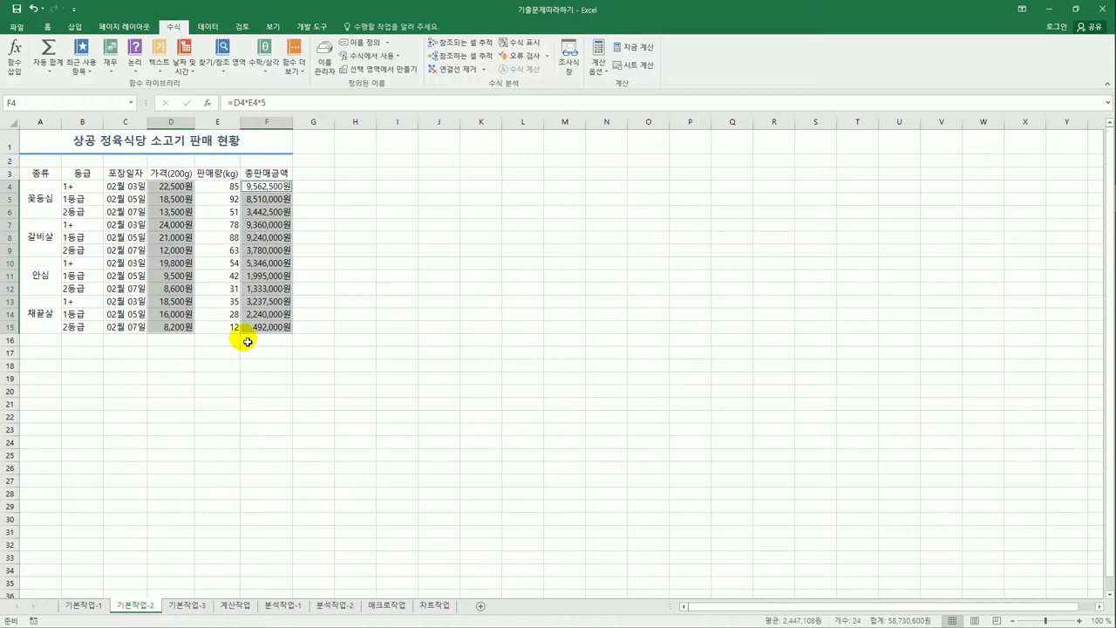
# - Apply All Borders to every cell of the meat sales table A3:F15
pyautogui.moveTo(38, 174); pyautogui.dragTo(277, 333)
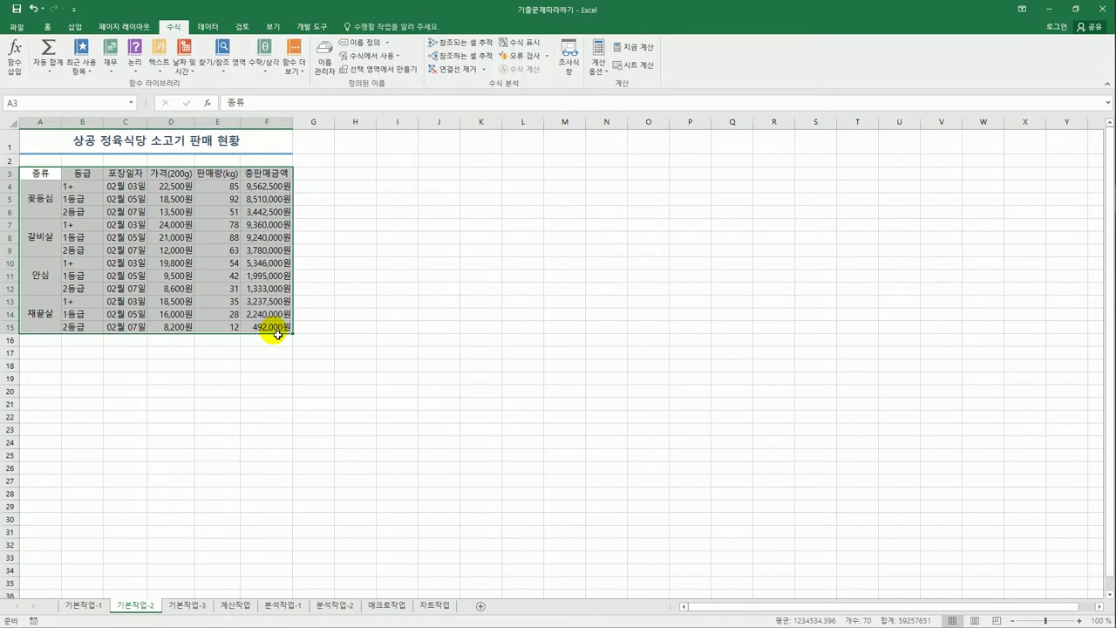
pyautogui.click(47, 28)
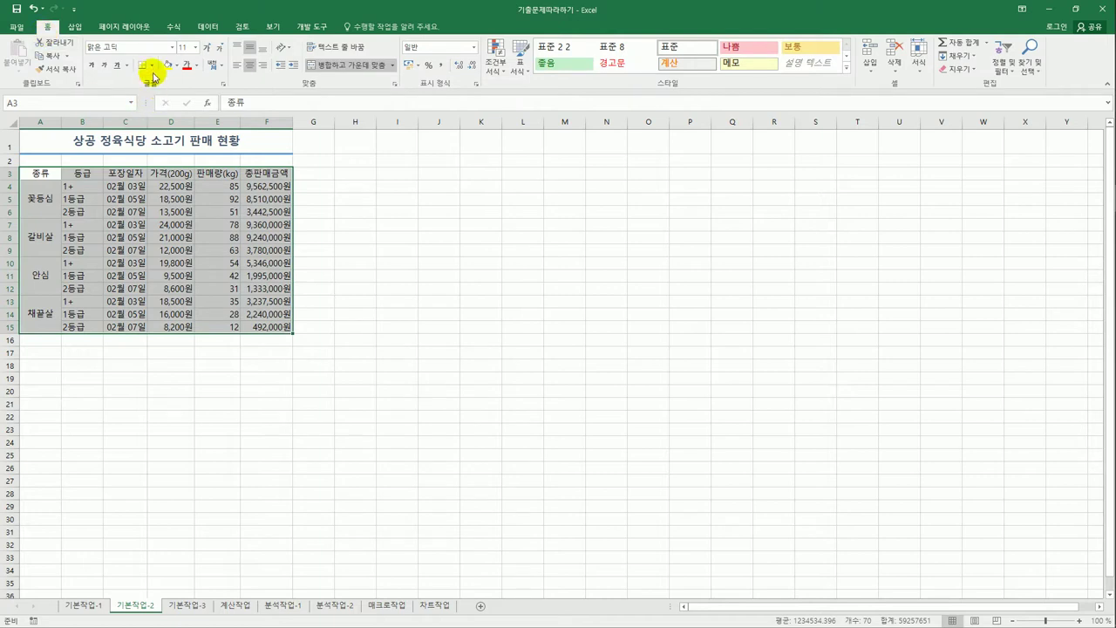
pyautogui.click(154, 66)
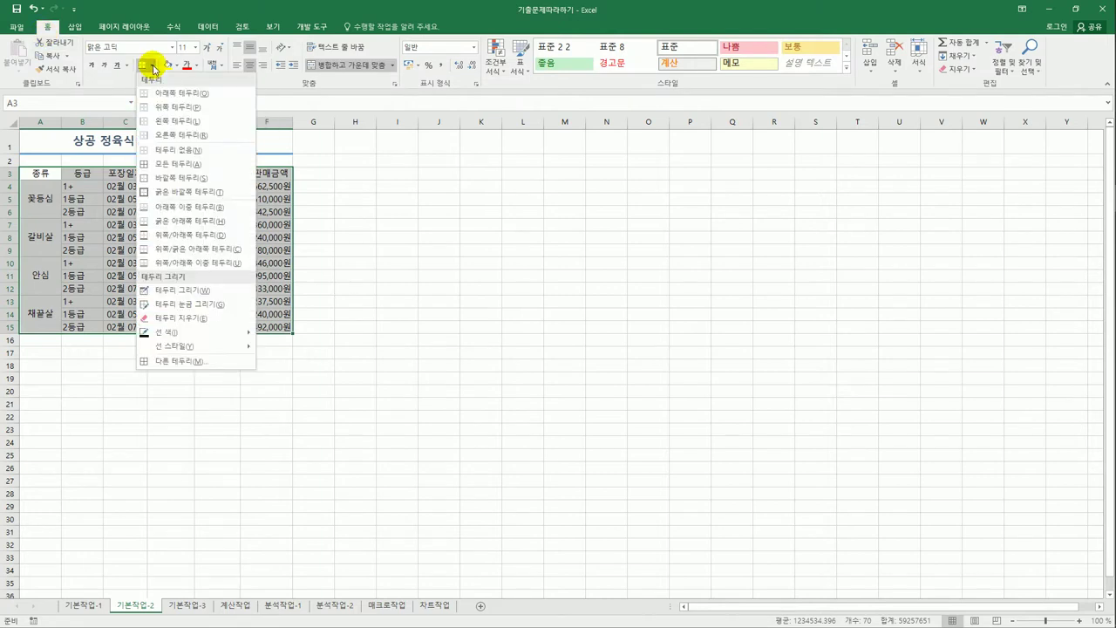
pyautogui.click(177, 163)
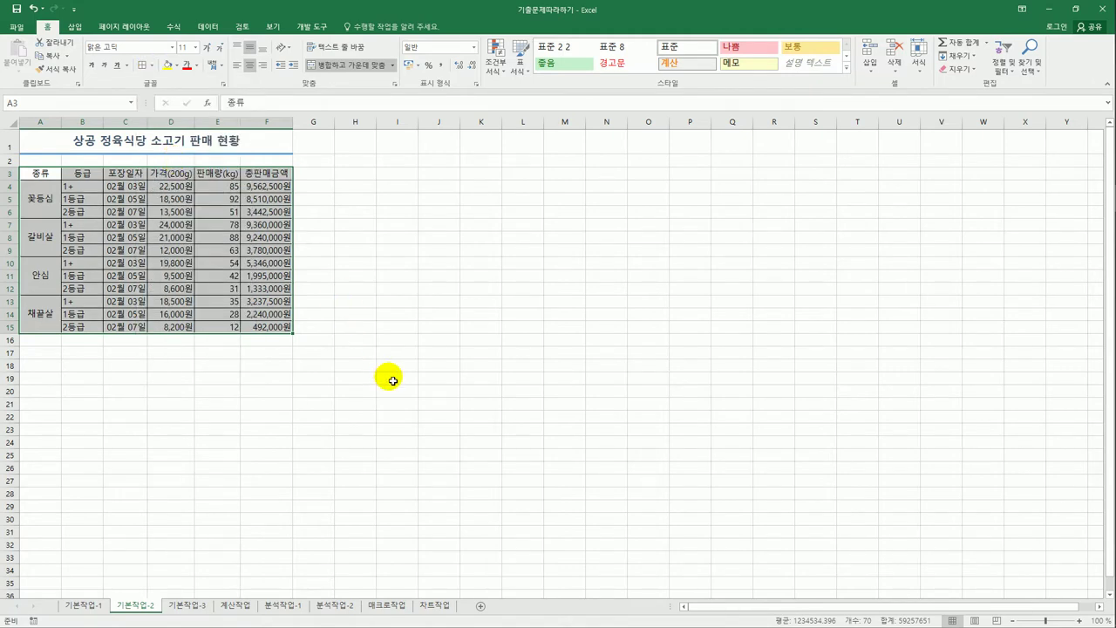
pyautogui.click(393, 381)
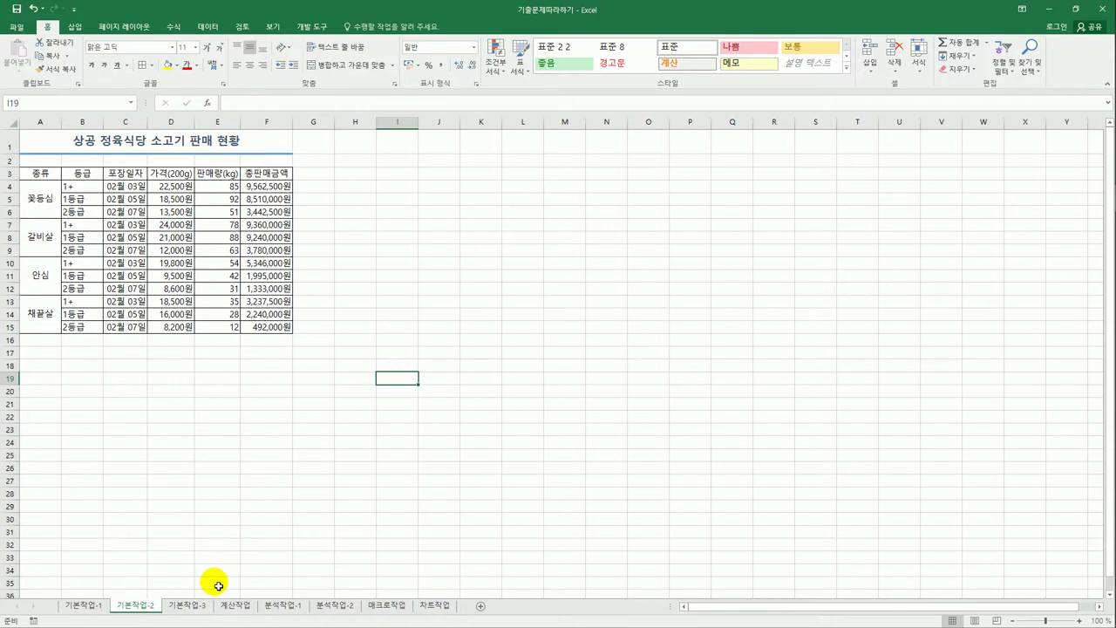
# - On sheet 기본작업-3, copy the 이사량(톤) heading from E3 into A19
pyautogui.click(186, 606)
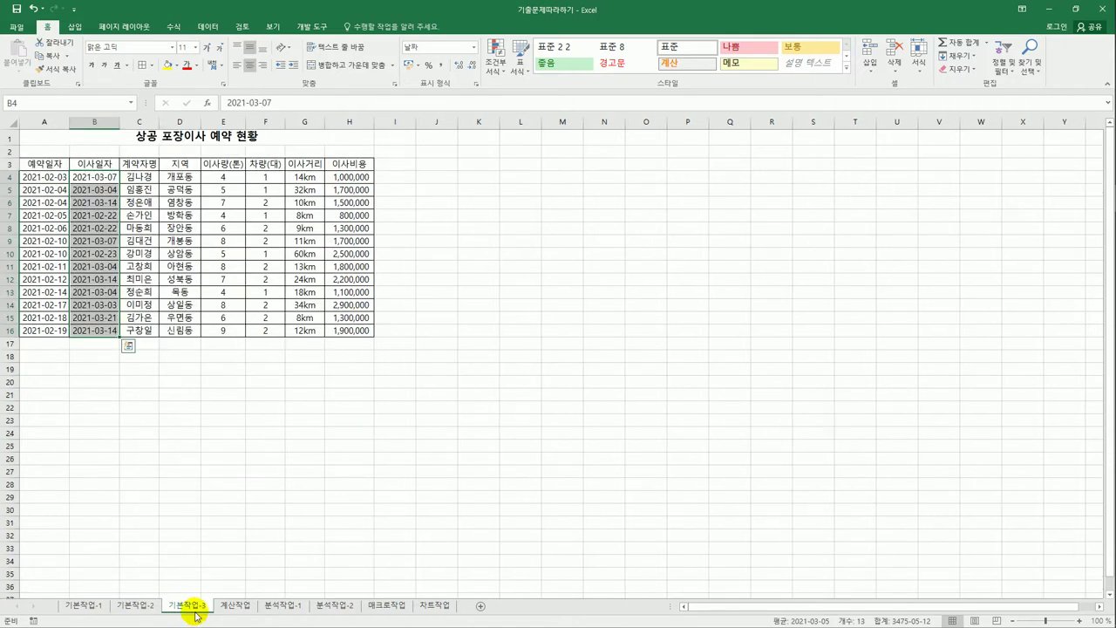
pyautogui.click(416, 433)
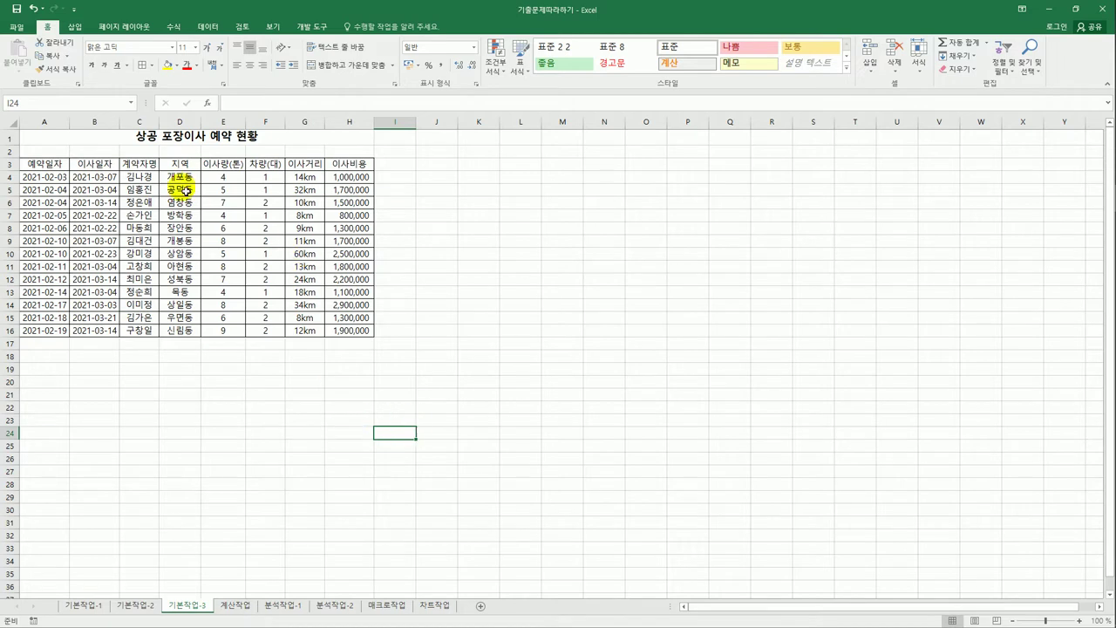
pyautogui.click(221, 160)
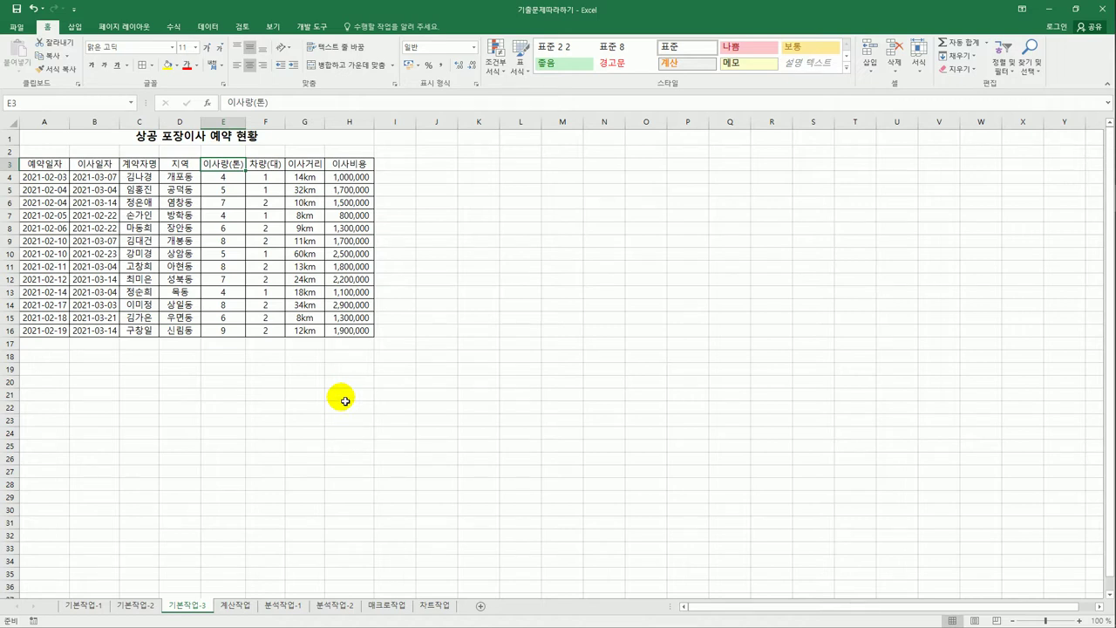
pyautogui.hotkey('ctrl', 'c')
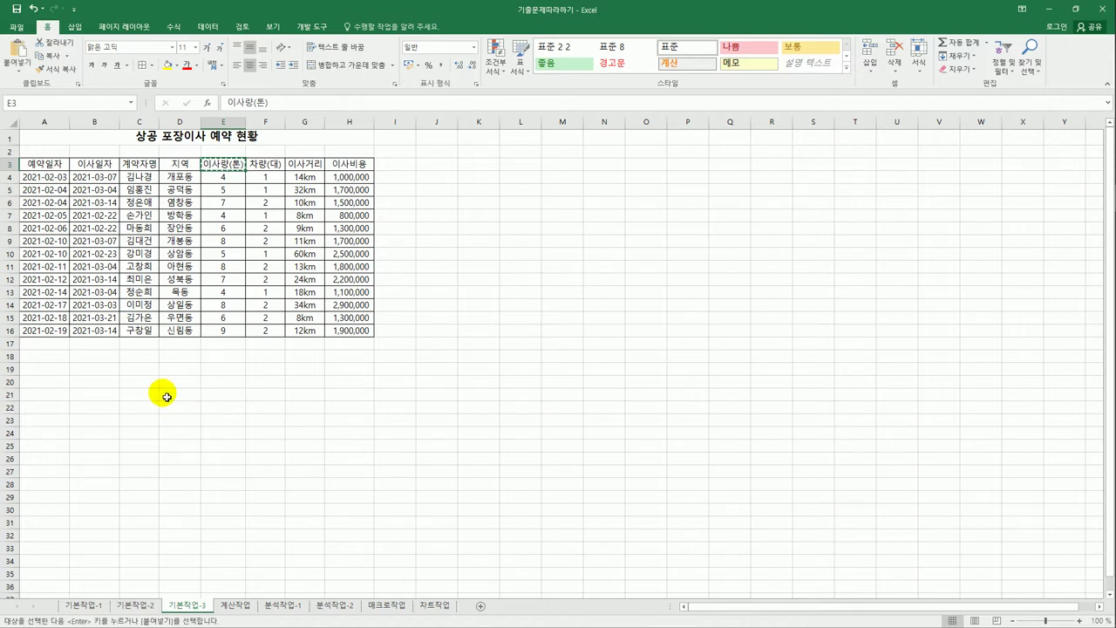
pyautogui.click(52, 373)
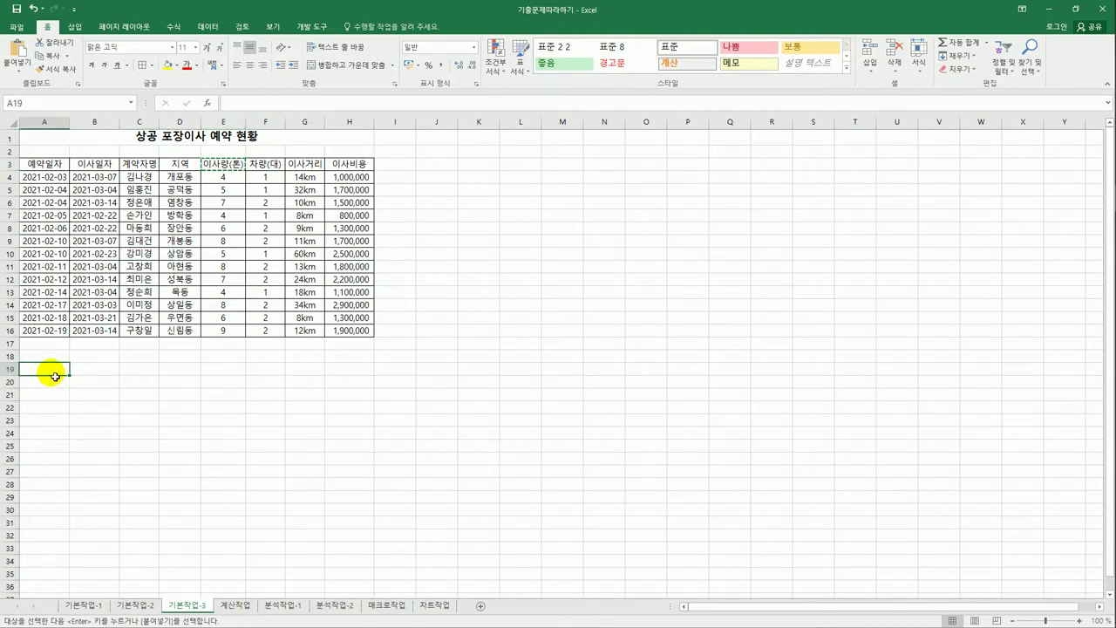
pyautogui.hotkey('ctrl', 'v')
# - Enter the condition >=6 in A20 below the heading
pyautogui.press('Return')
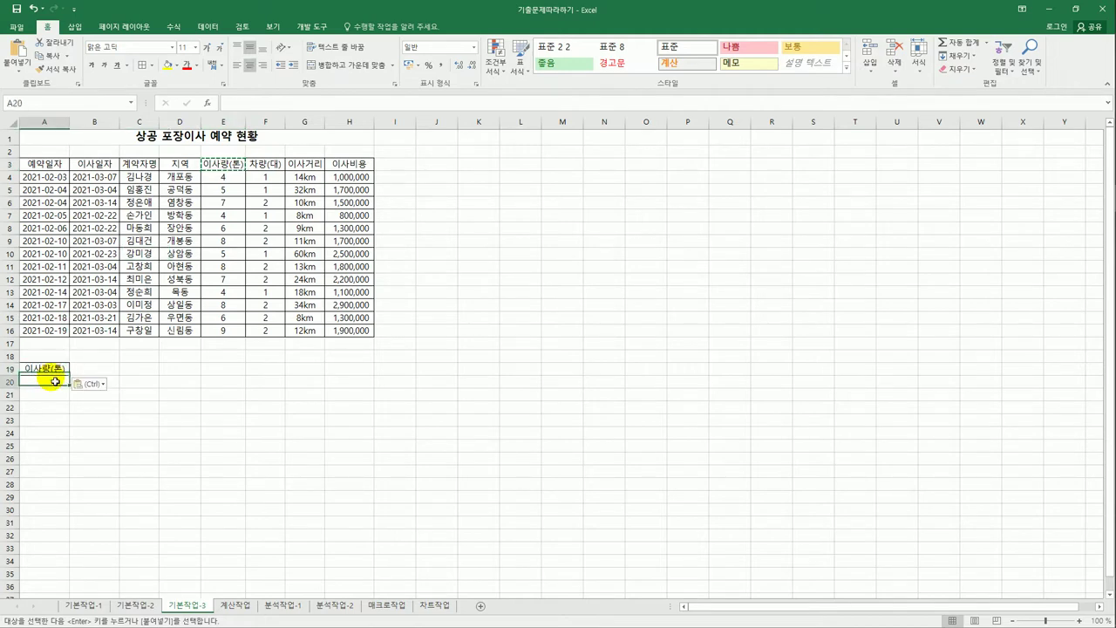
pyautogui.write('>')
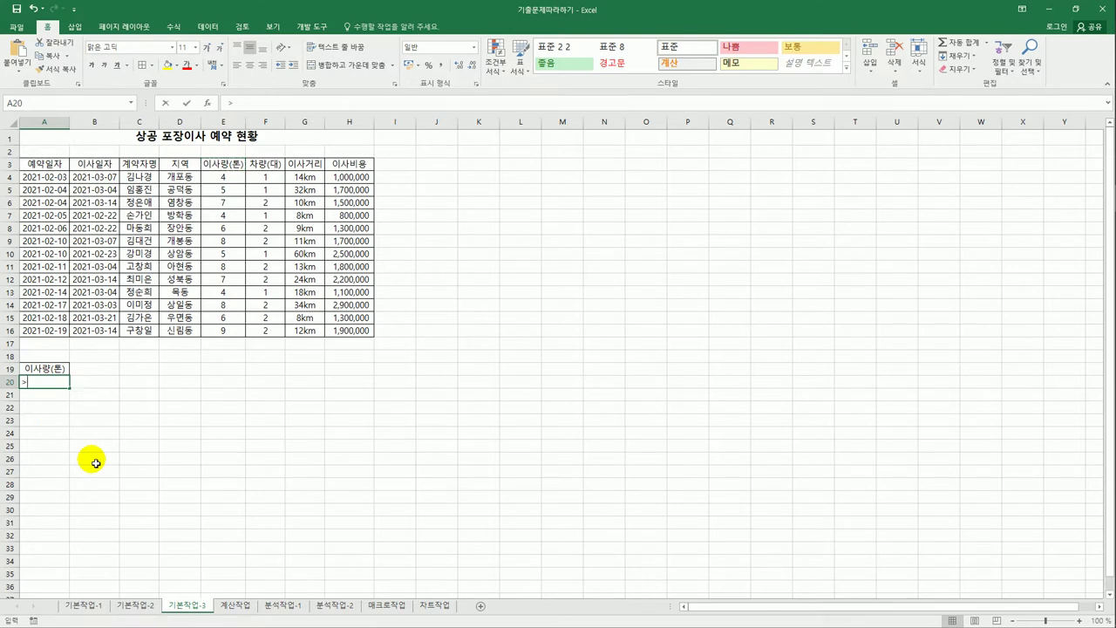
pyautogui.write('=6')
pyautogui.press('Return')
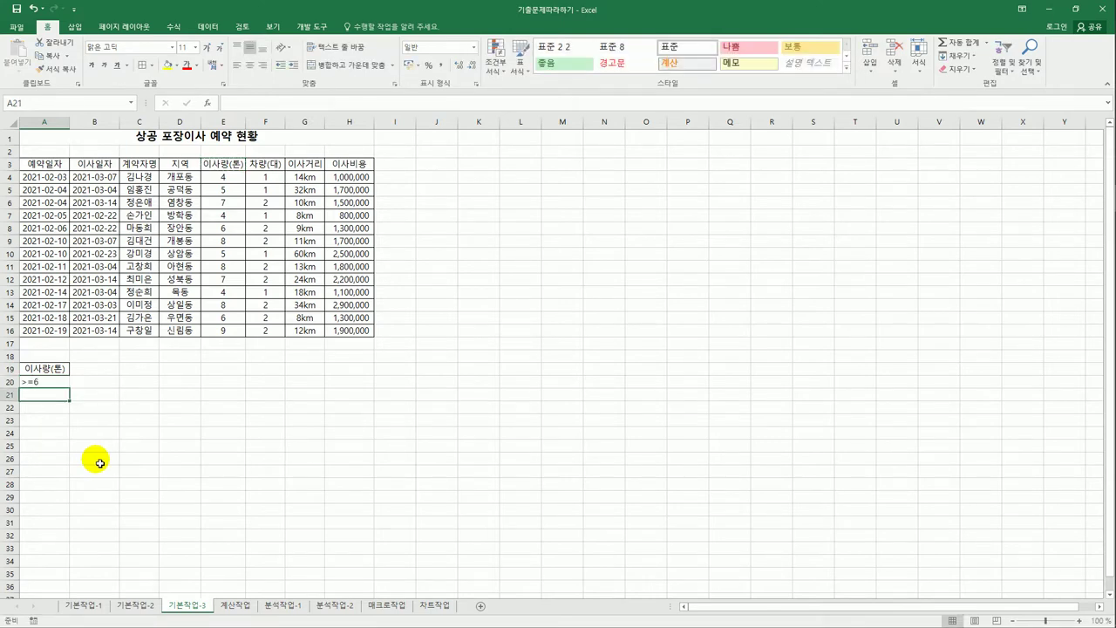
pyautogui.click(495, 360)
# - Enter 이상 with >= in K18:L18 and 이하 with <= in K19:L19
pyautogui.write('이상')
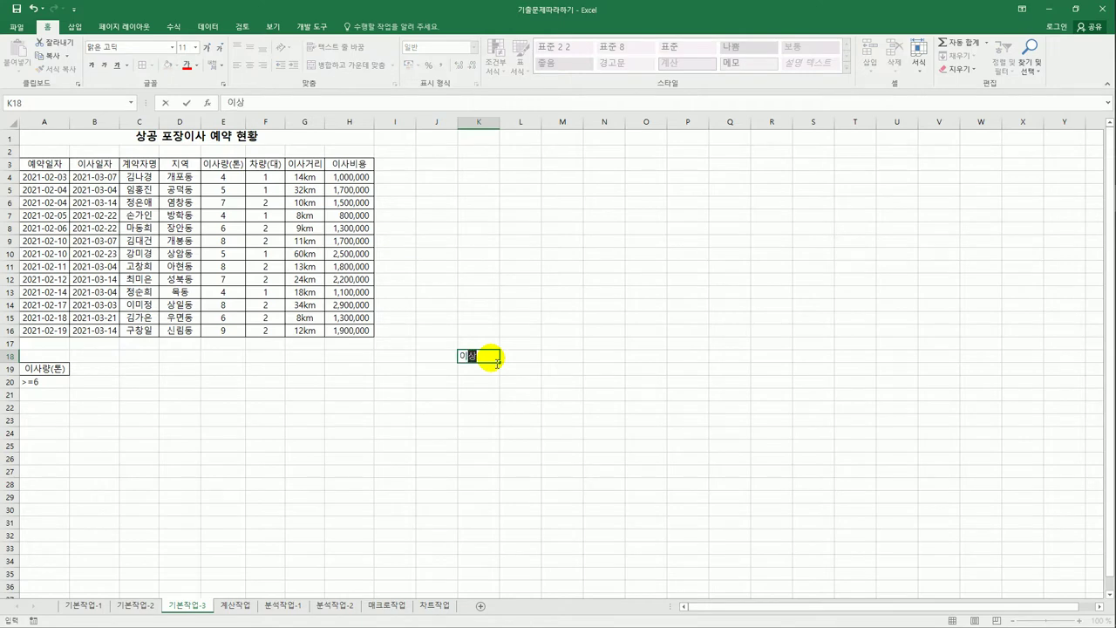
pyautogui.press('Tab')
pyautogui.write('>=')
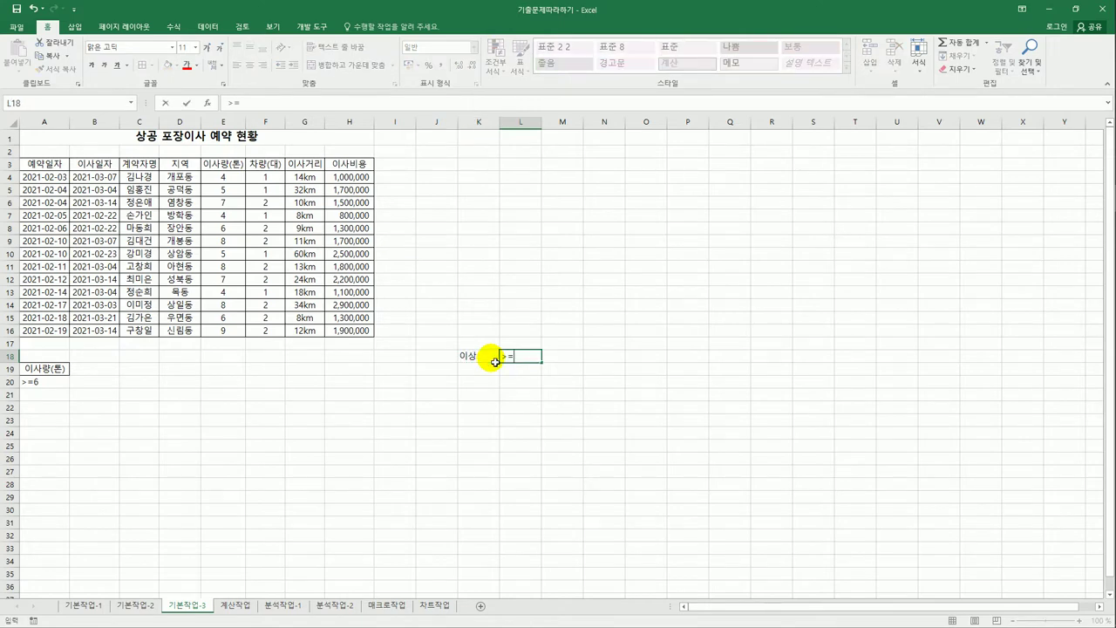
pyautogui.press('Return')
pyautogui.write('이하')
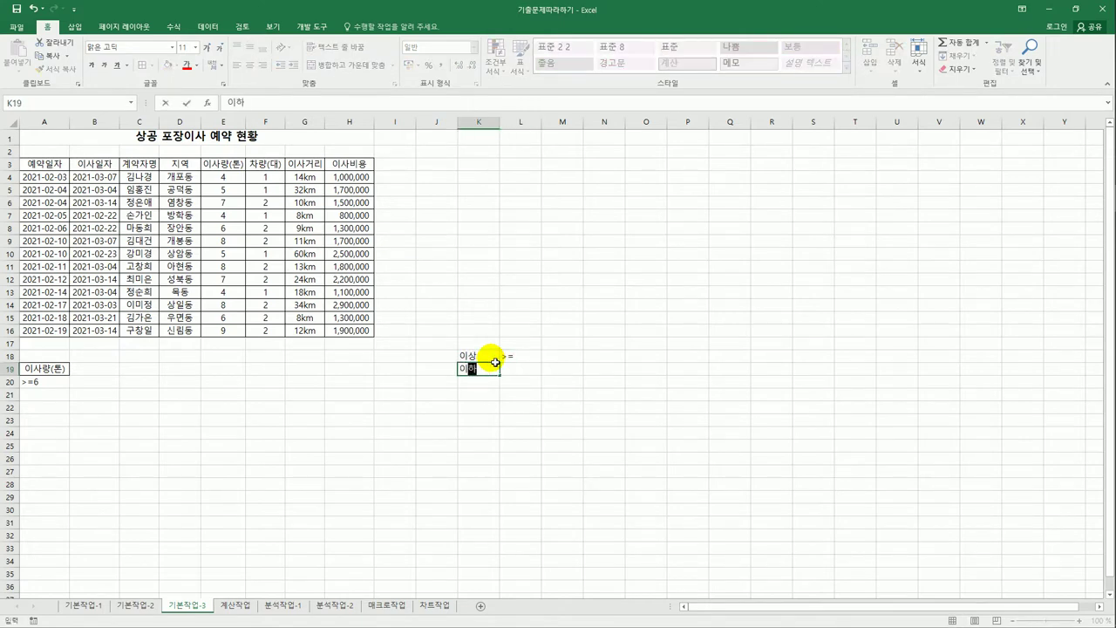
pyautogui.press('Tab')
pyautogui.write('<=')
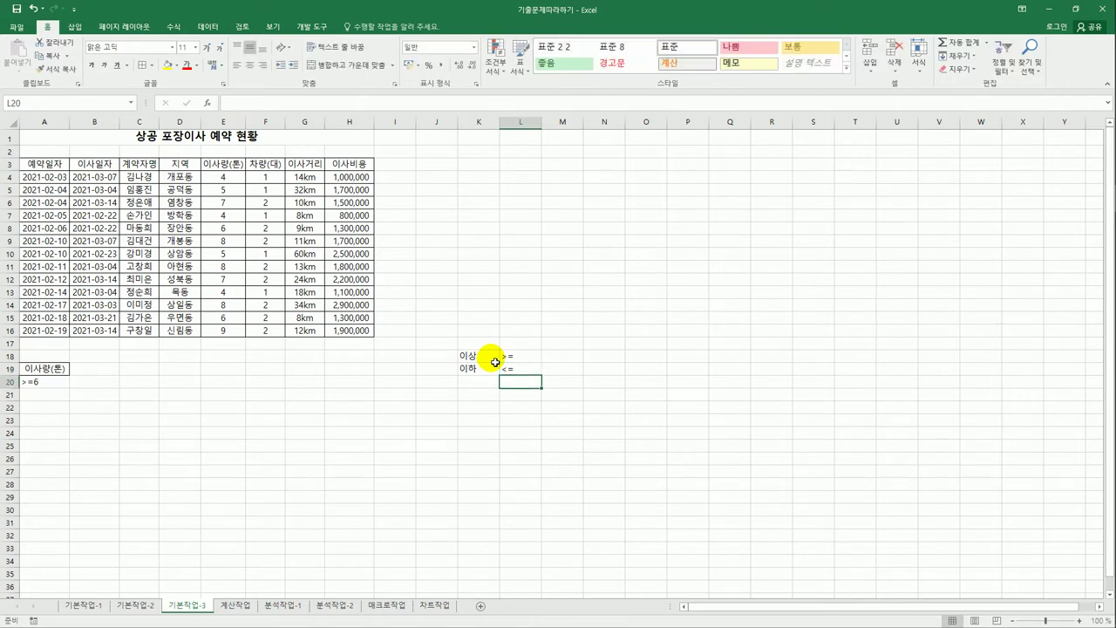
pyautogui.press('Return')
# - Enter 초과 with > in K20:L20 and 미만 with < in K21:L21
pyautogui.write('초과')
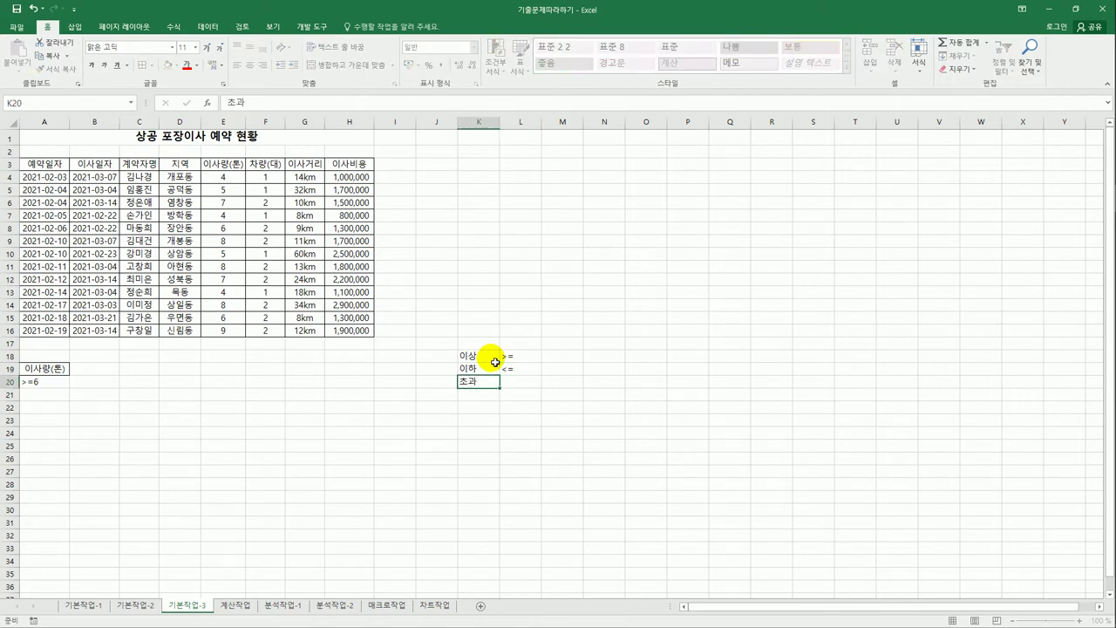
pyautogui.press('Tab')
pyautogui.write('>')
pyautogui.press('Return')
pyautogui.write('미만')
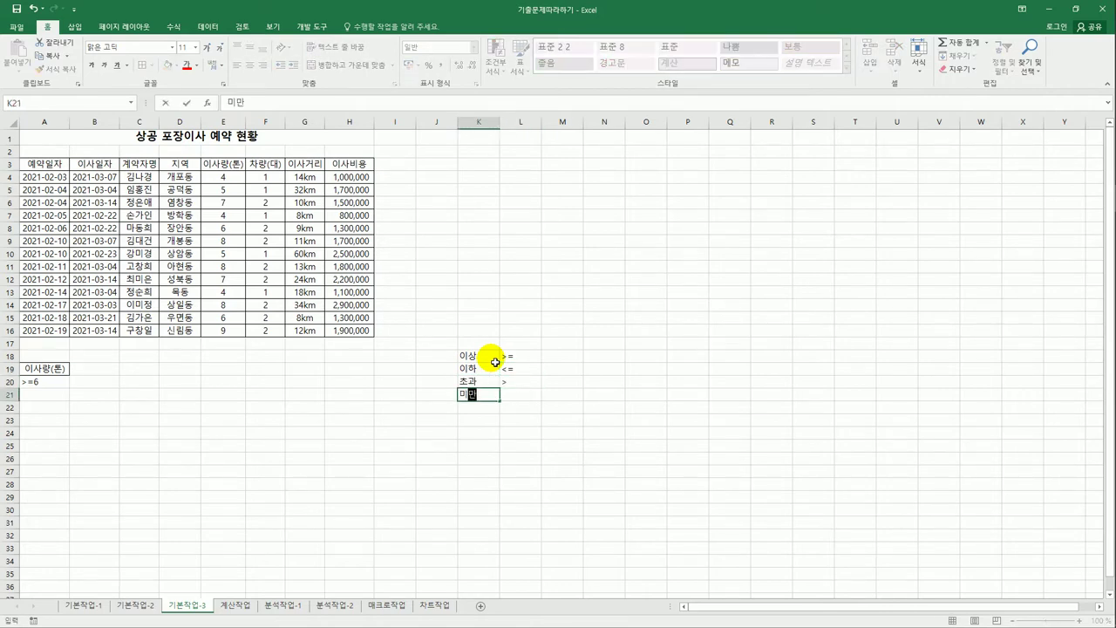
pyautogui.press('Tab')
pyautogui.write('<')
pyautogui.press('Return')
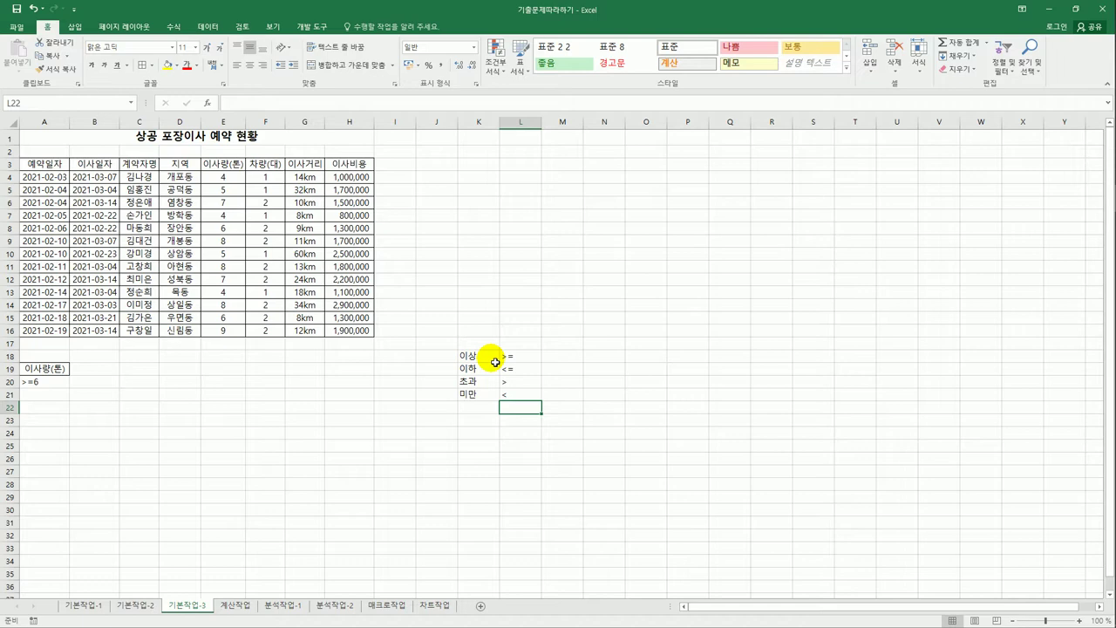
# - Copy the 이사비용 heading from H3 into B19
pyautogui.click(352, 177)
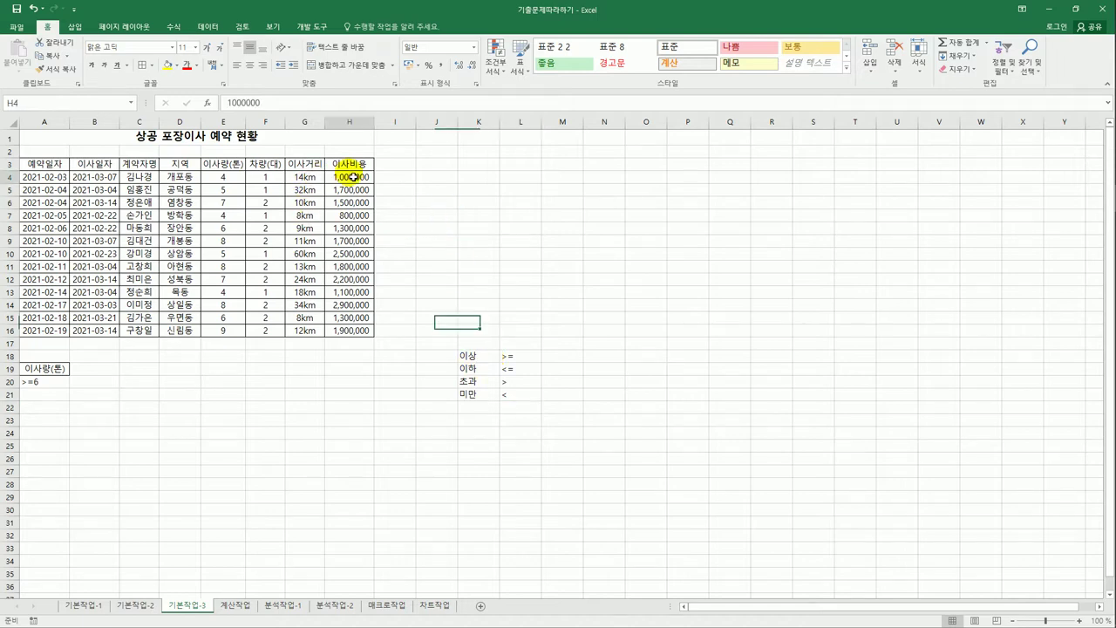
pyautogui.moveTo(353, 177); pyautogui.dragTo(352, 331)
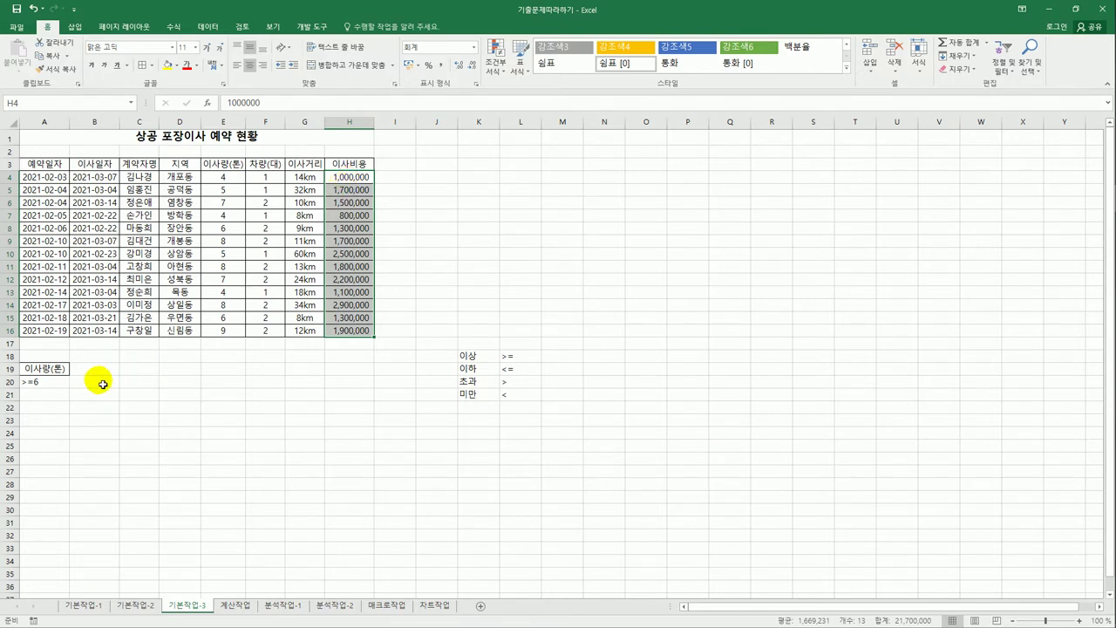
pyautogui.click(366, 164)
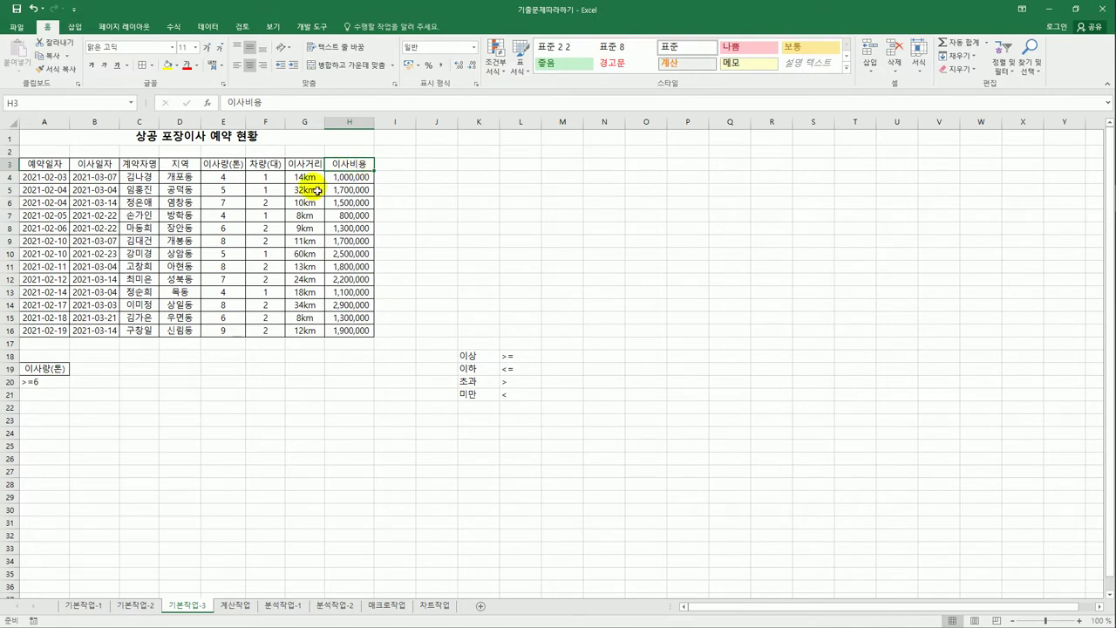
pyautogui.hotkey('ctrl', 'c')
pyautogui.click(91, 372)
pyautogui.hotkey('ctrl', 'v')
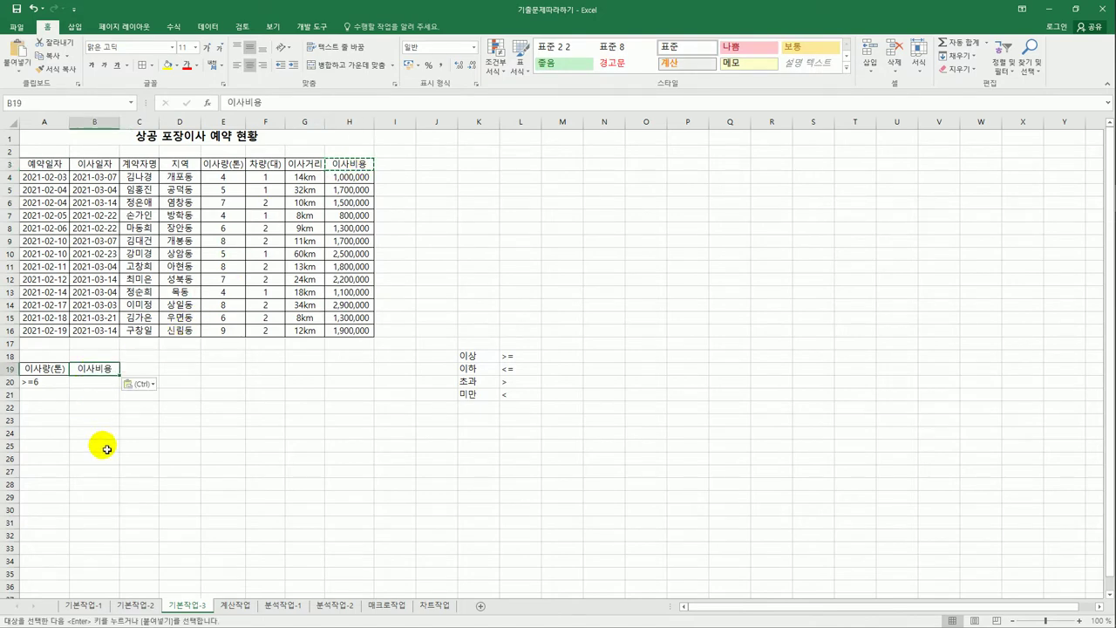
# - Overwrite B19 with the heading 조건
pyautogui.click(40, 389)
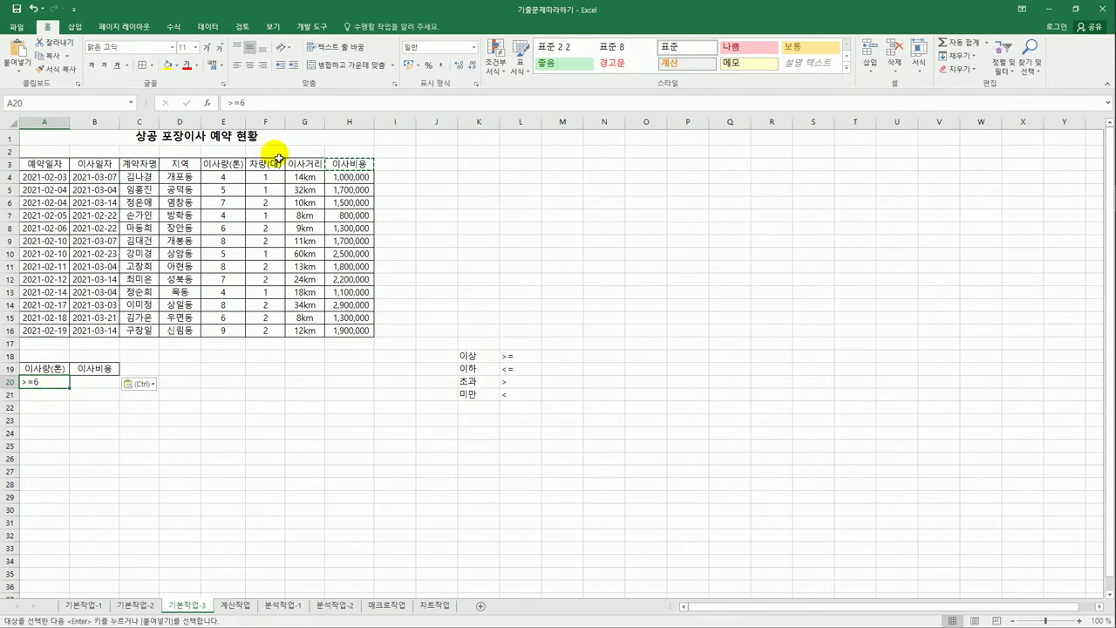
pyautogui.click(228, 168)
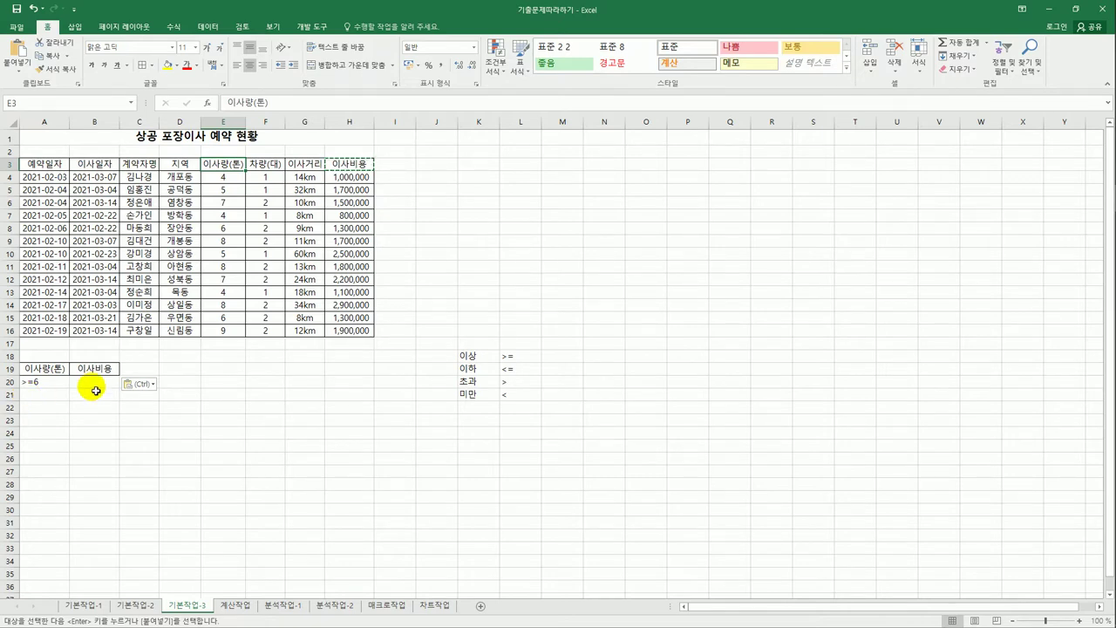
pyautogui.click(108, 370)
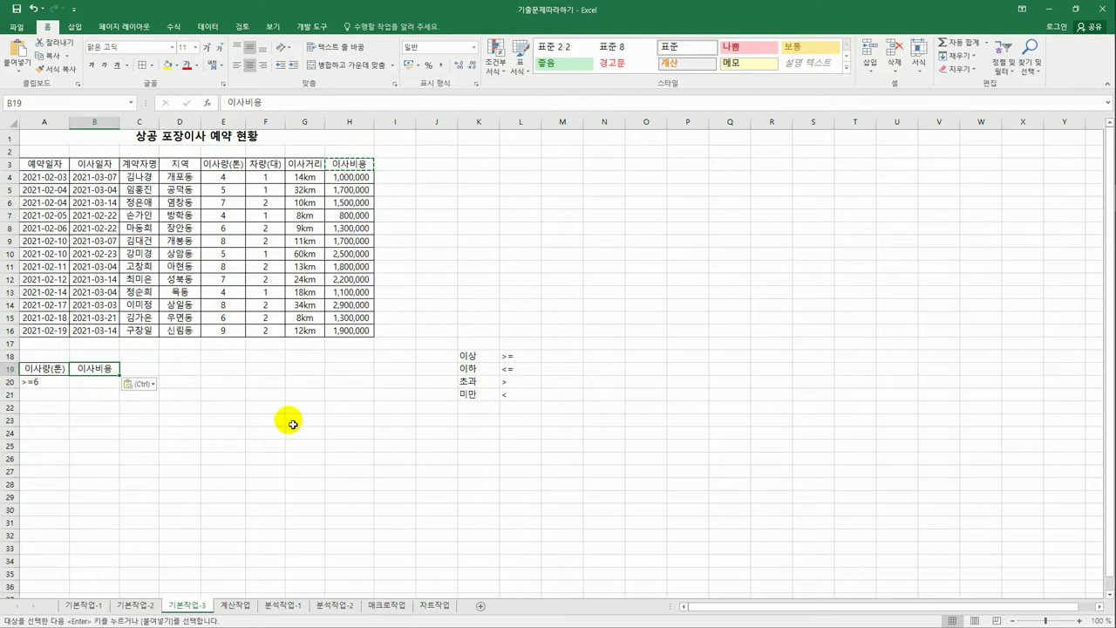
pyautogui.write('조건')
pyautogui.press('Return')
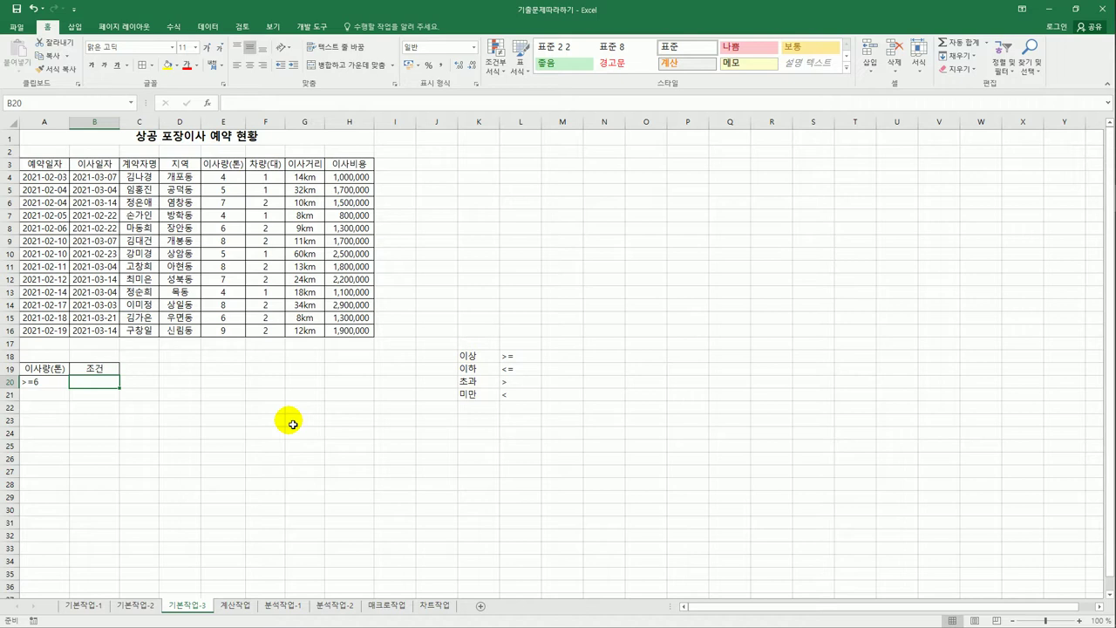
# - Enter =H4>=AVERAGE($H$4:$H$16) in B20 as the 조건 criterion
pyautogui.write('=')
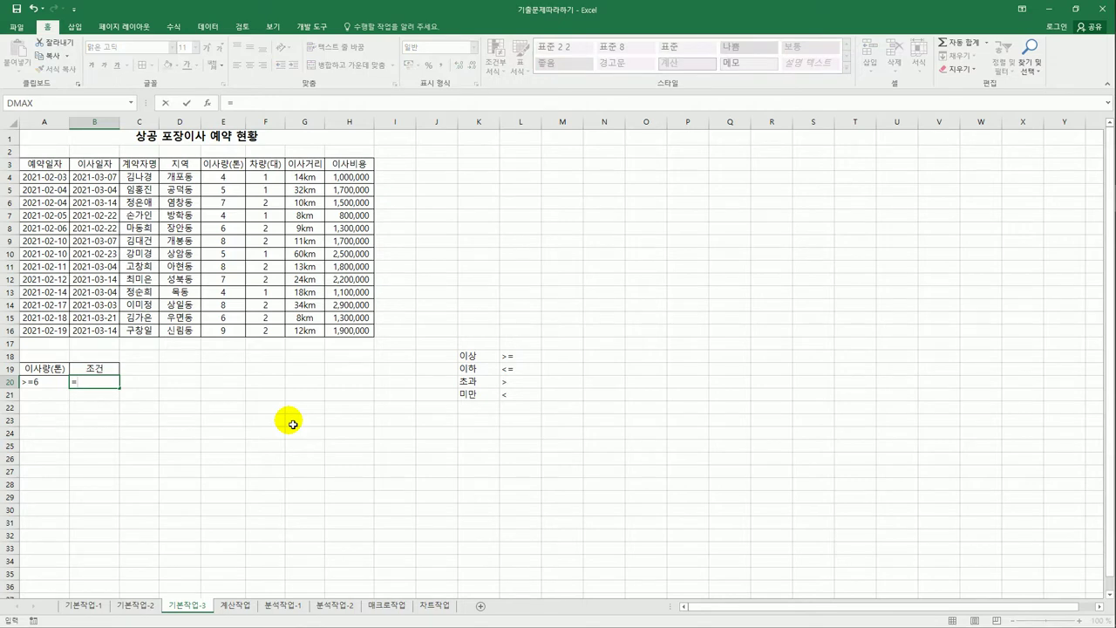
pyautogui.click(354, 178)
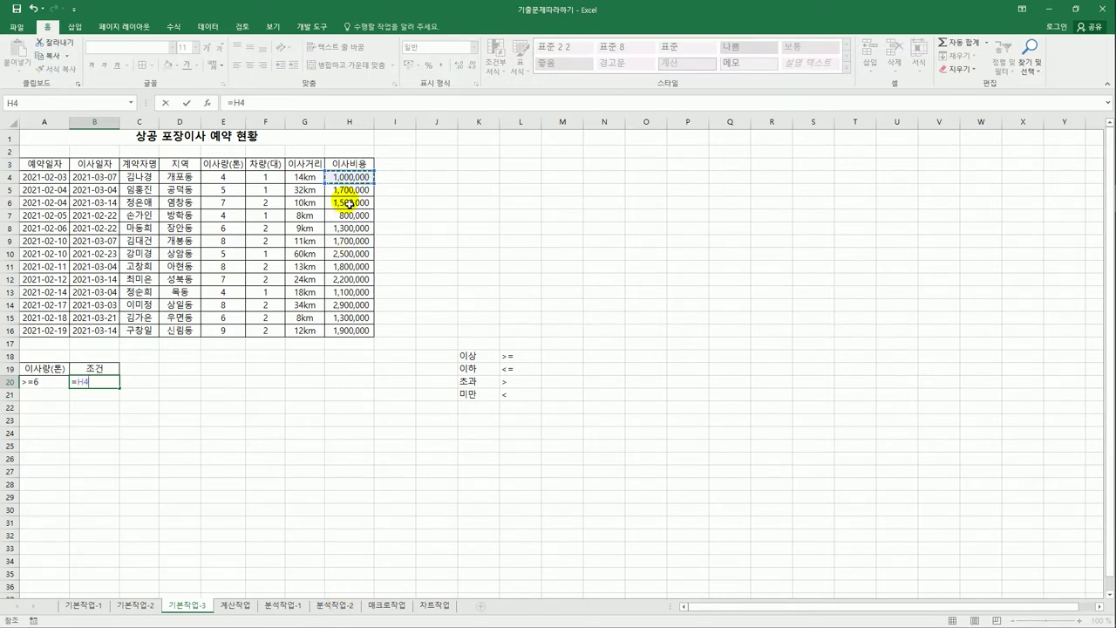
pyautogui.write('>=')
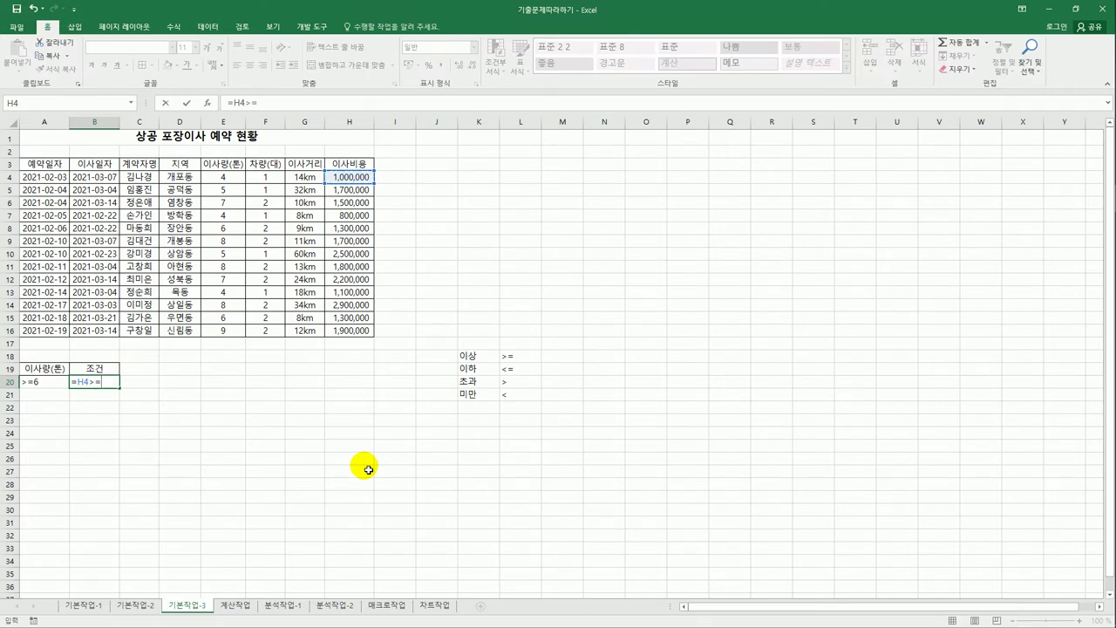
pyautogui.write('av')
pyautogui.press('Down')
pyautogui.press('Tab')
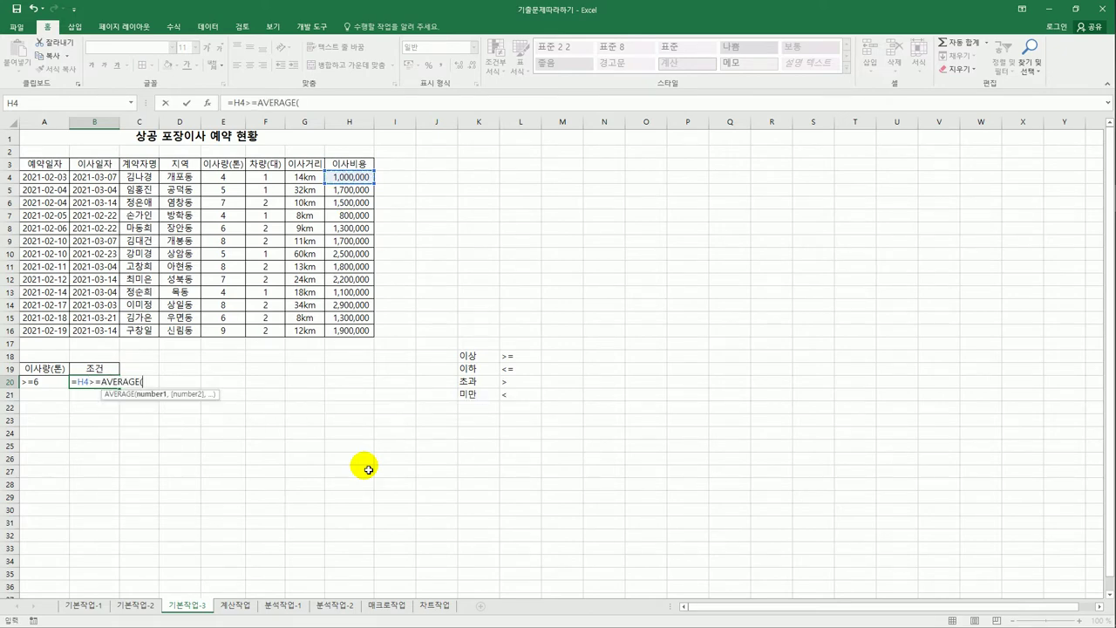
pyautogui.moveTo(360, 183); pyautogui.dragTo(352, 332)
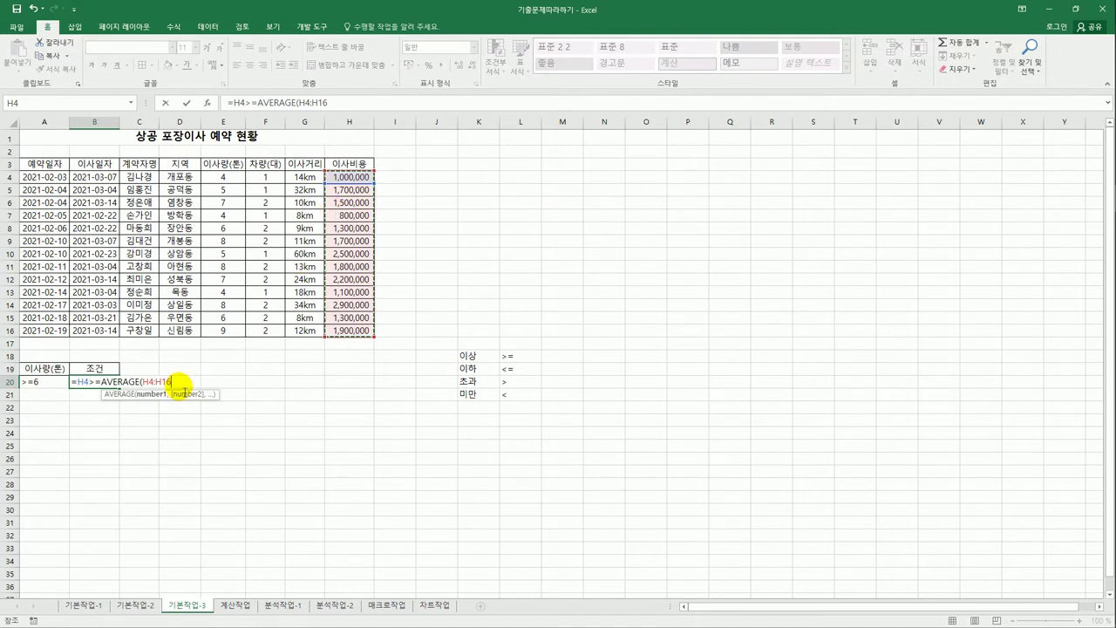
pyautogui.press('F4')
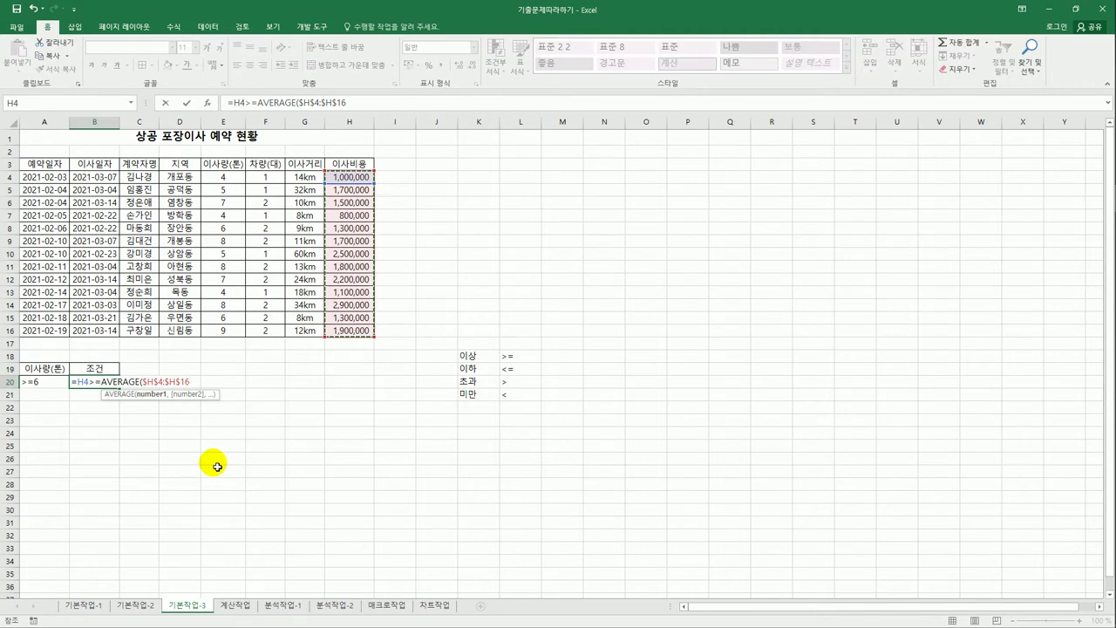
pyautogui.hotkey('ctrl', 'Return')
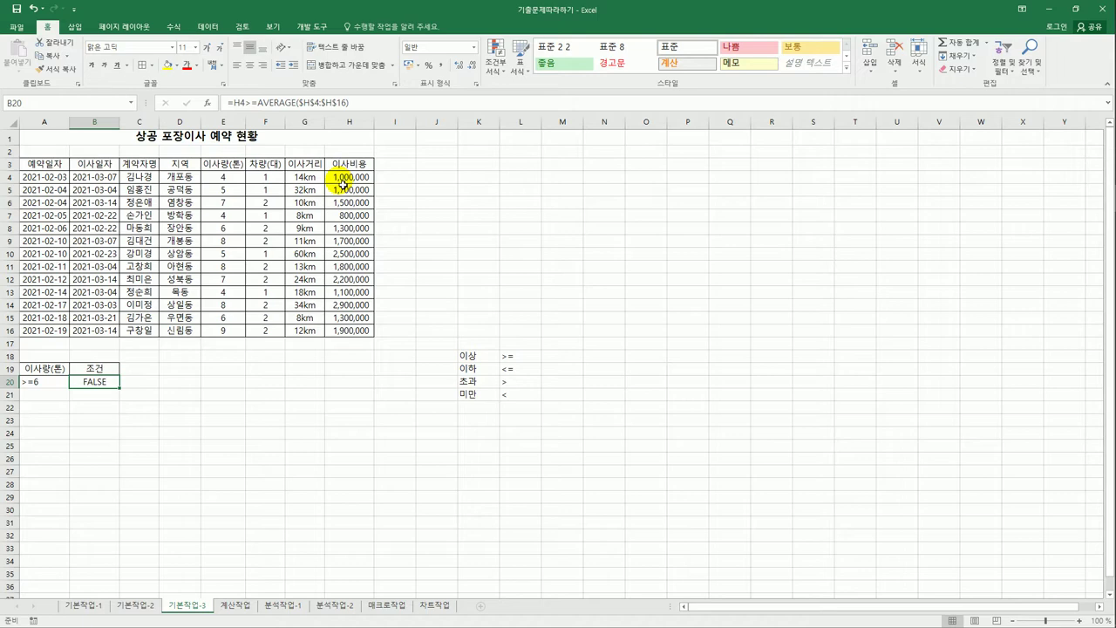
pyautogui.click(58, 386)
pyautogui.moveTo(59, 387); pyautogui.dragTo(91, 386)
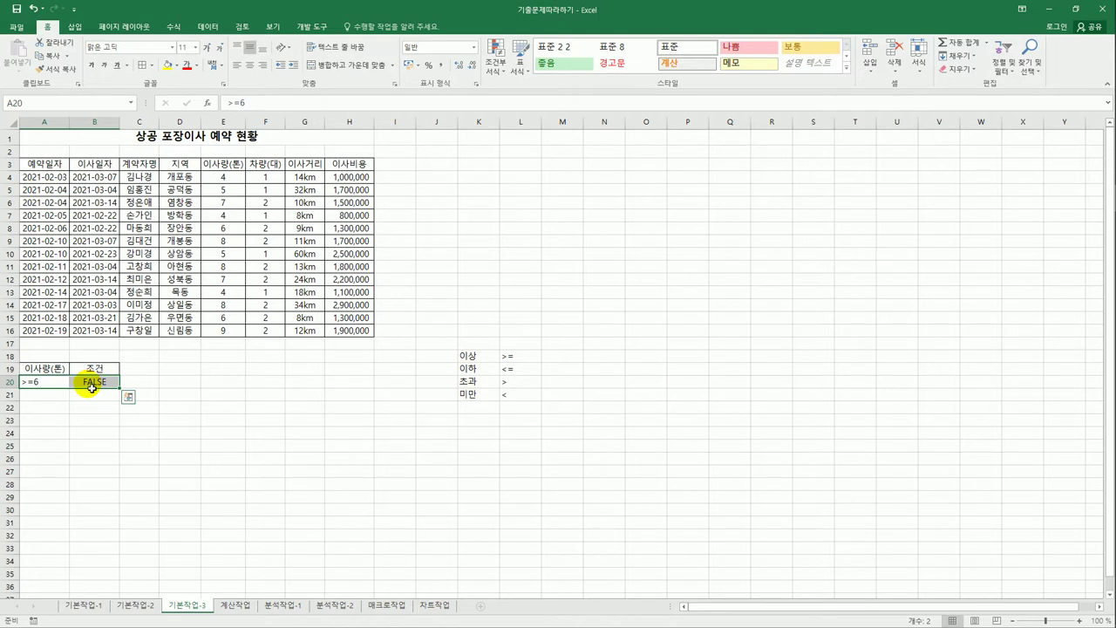
pyautogui.click(57, 425)
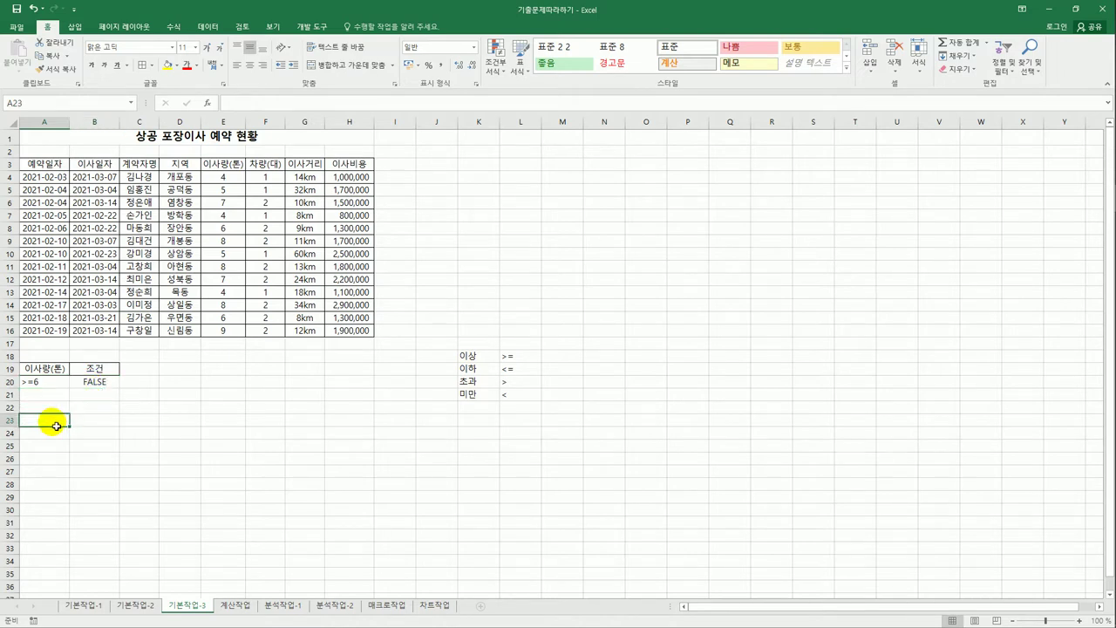
# - Run Advanced Filter on A3:H16 with criteria A19:B20, copying matches to A23
pyautogui.click(85, 178)
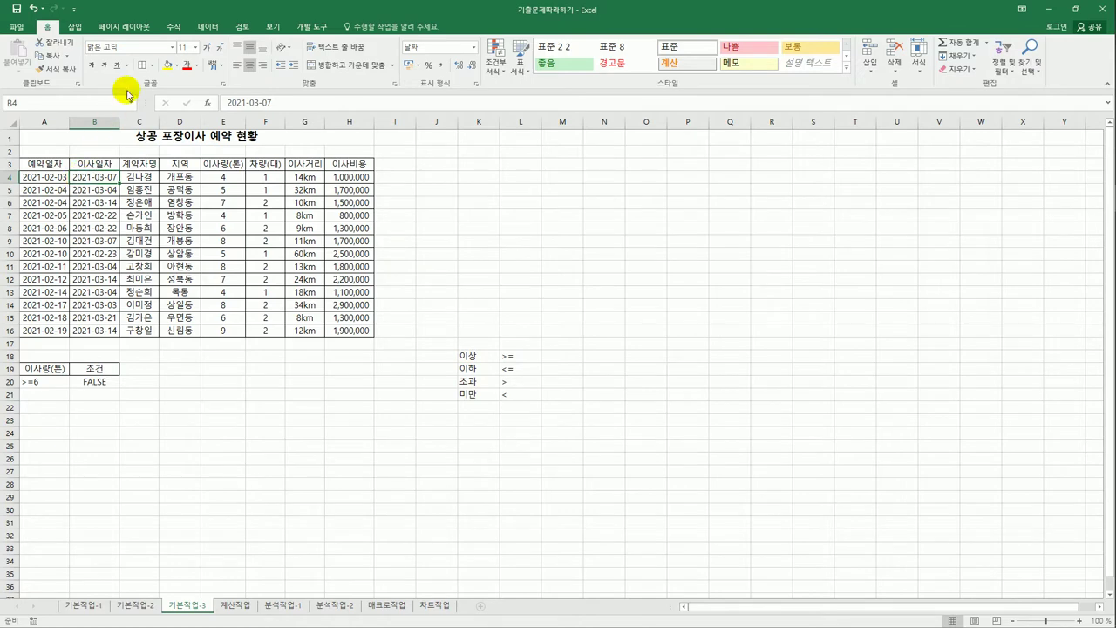
pyautogui.click(207, 28)
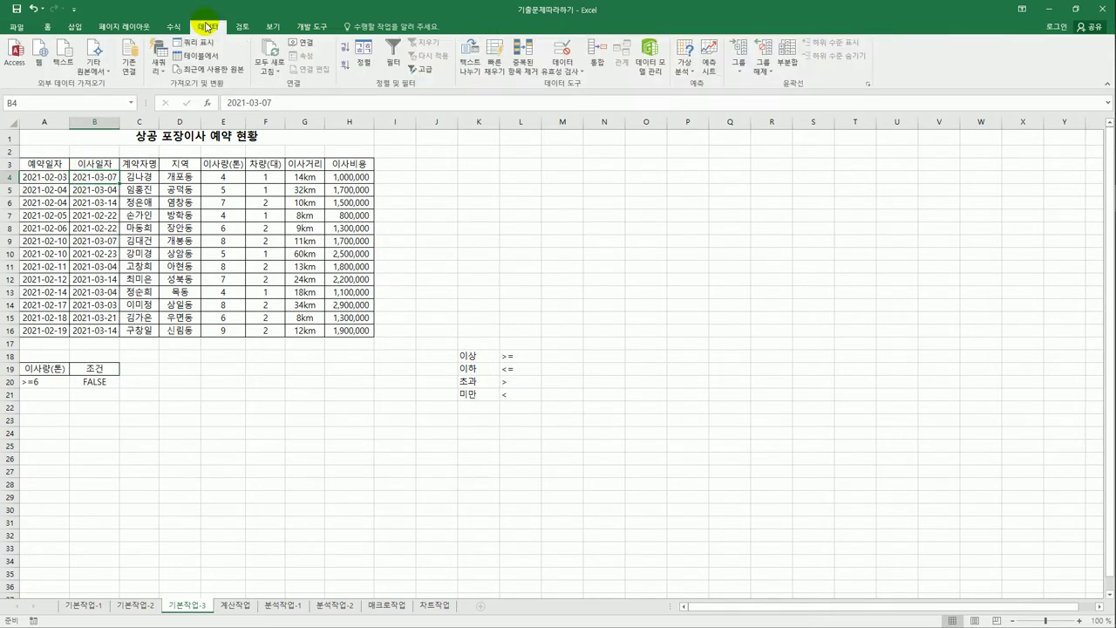
pyautogui.click(423, 69)
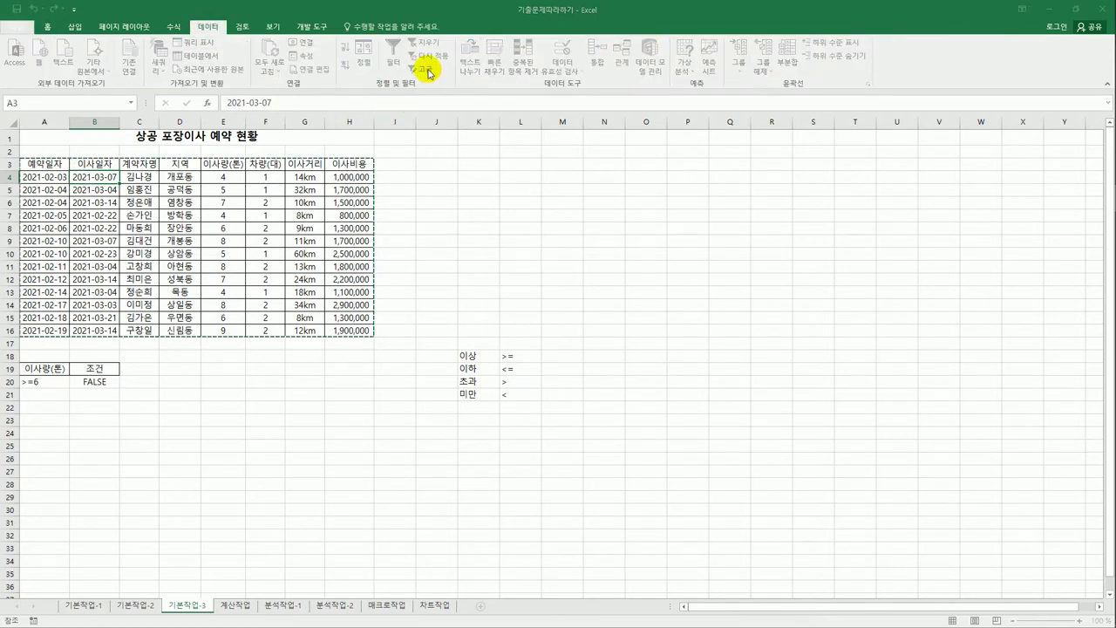
pyautogui.moveTo(550, 229); pyautogui.dragTo(479, 155)
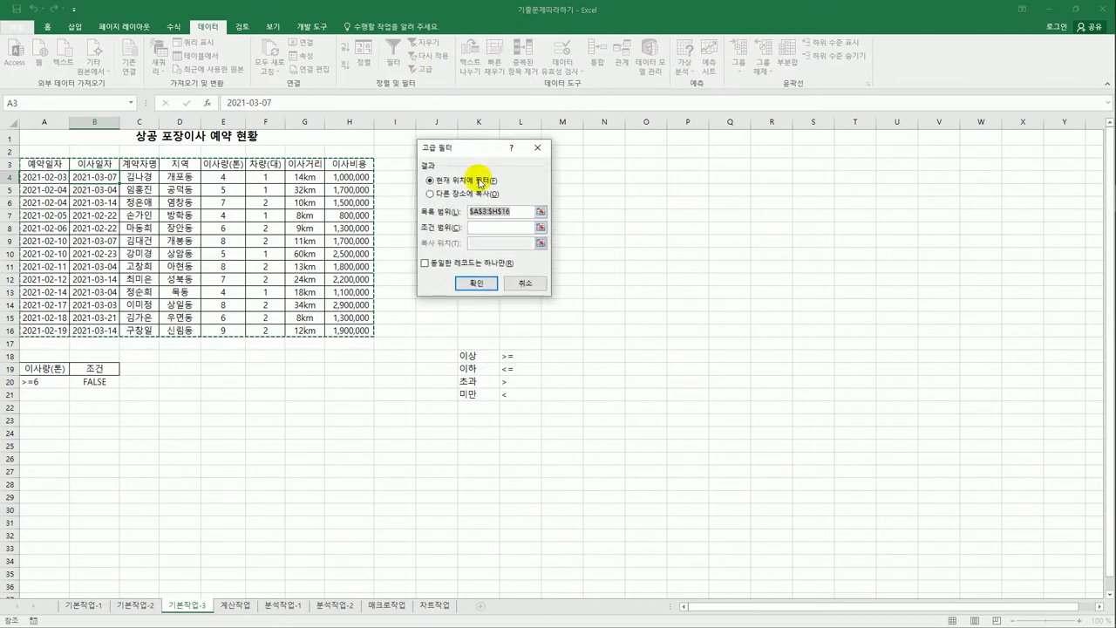
pyautogui.click(488, 228)
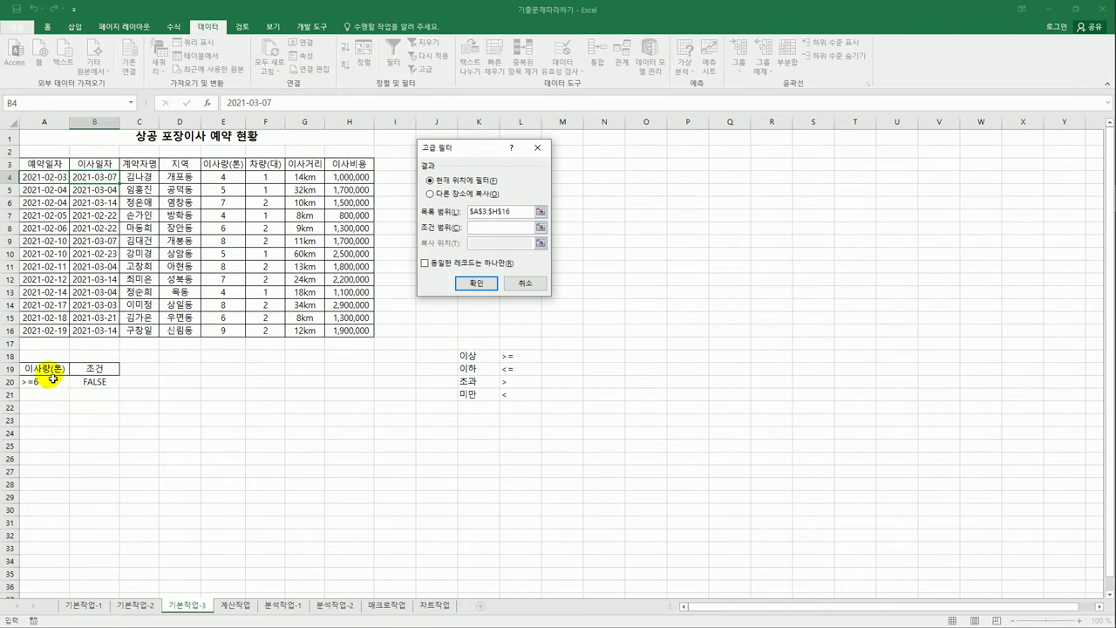
pyautogui.moveTo(42, 370); pyautogui.dragTo(101, 392)
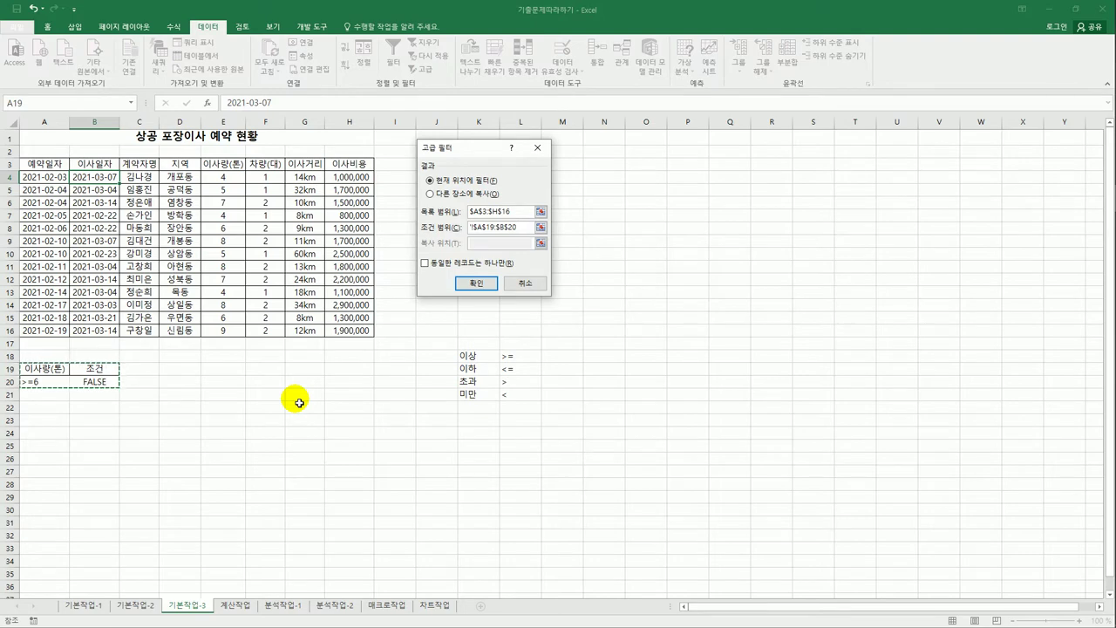
pyautogui.click(436, 195)
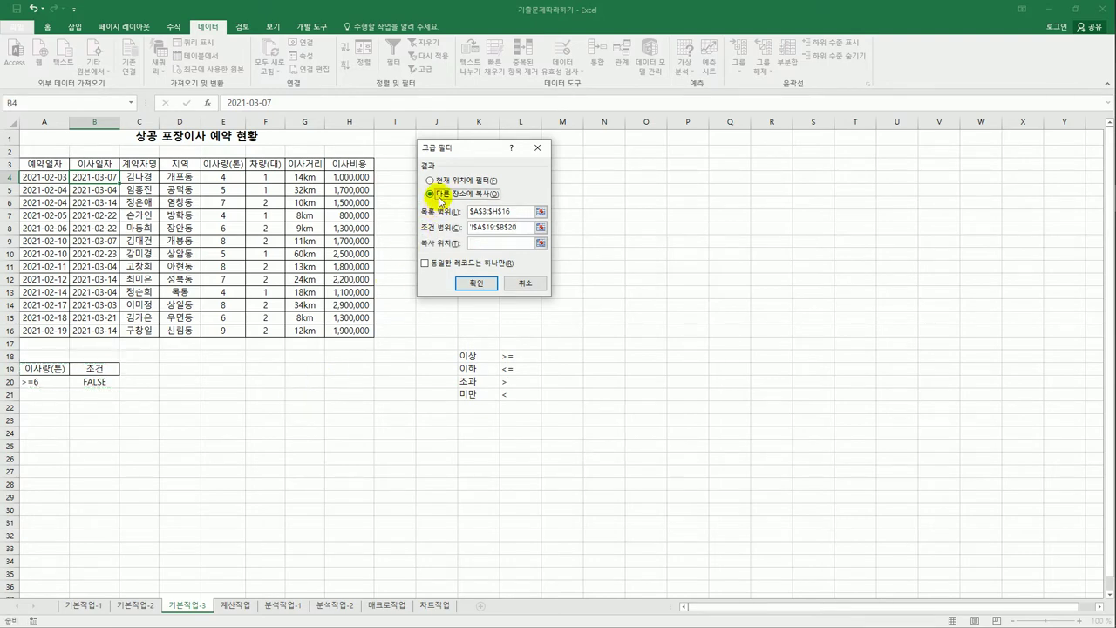
pyautogui.click(482, 245)
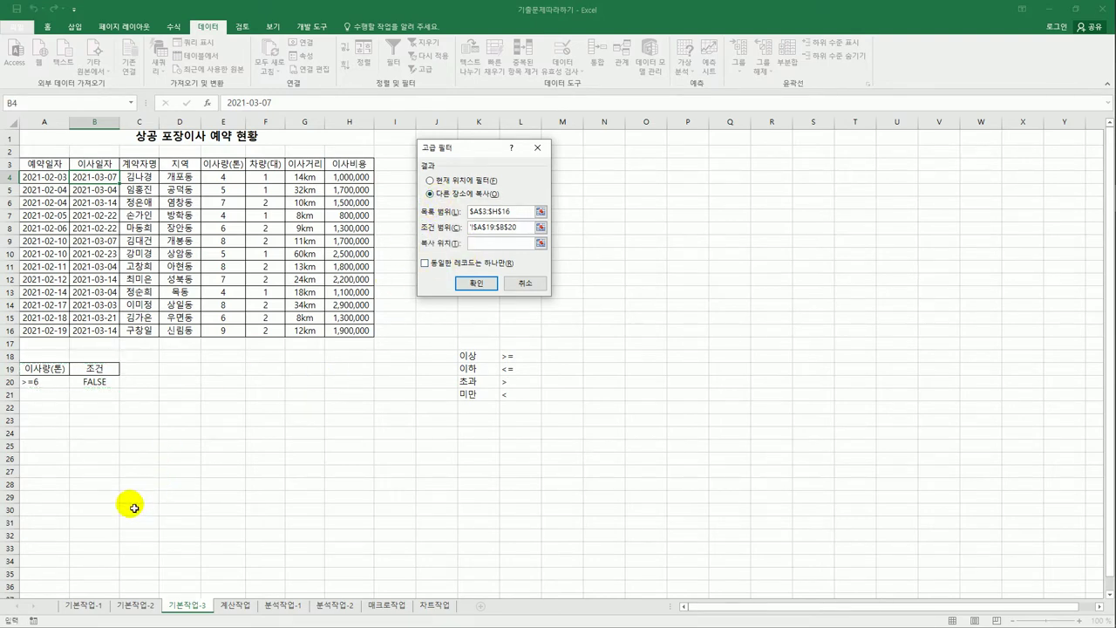
pyautogui.click(54, 424)
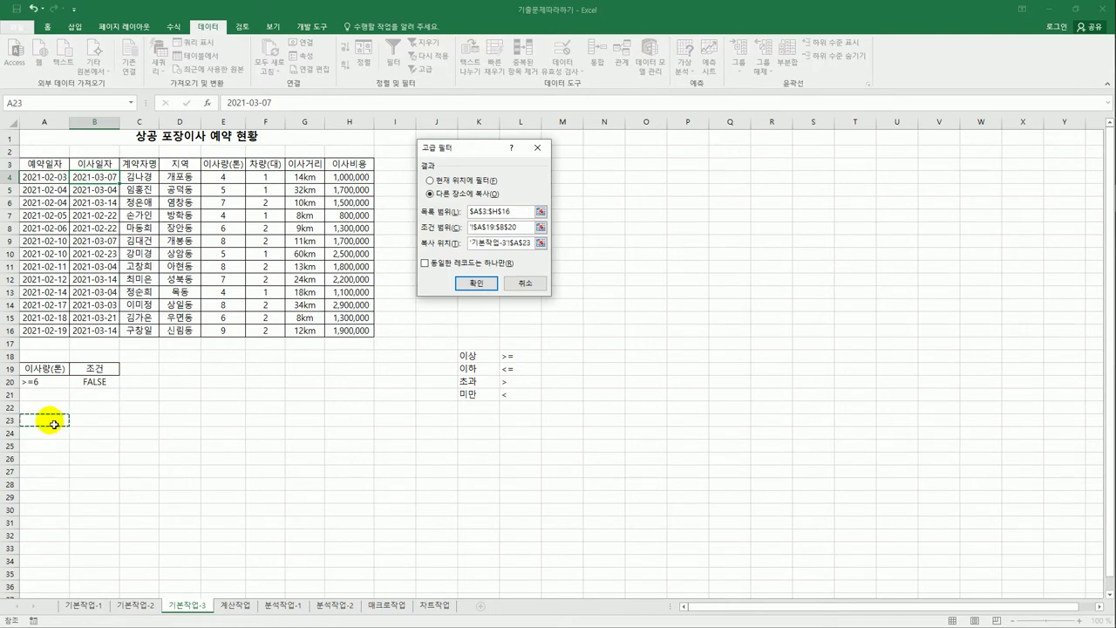
pyautogui.click(476, 284)
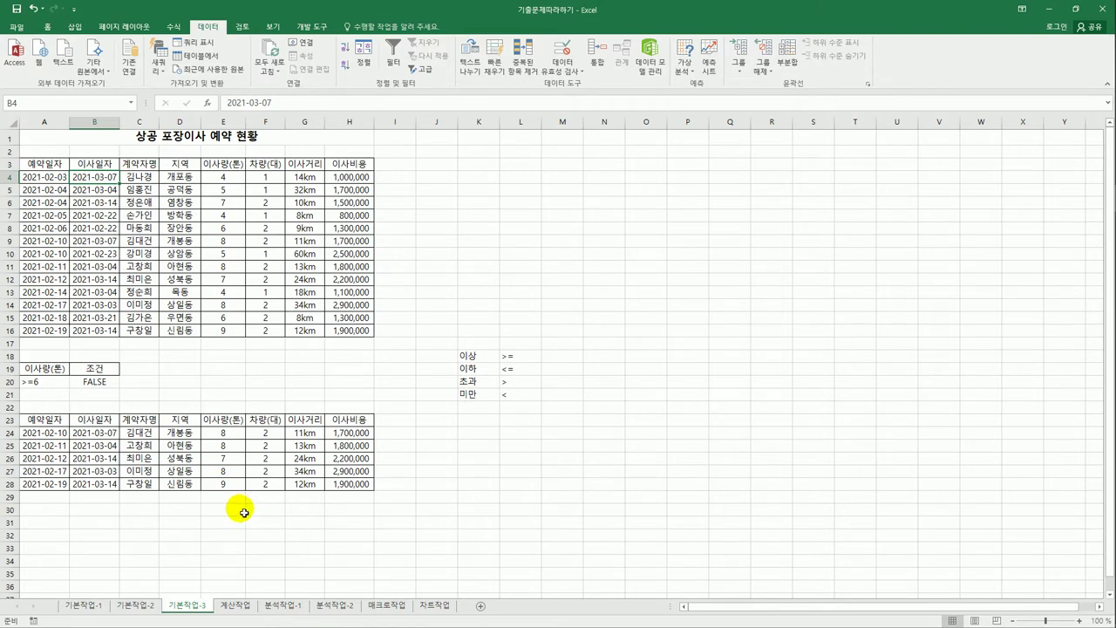
# - Put a test =AVERAGE(H4:H16) in J28 and compare it with the filtered costs
pyautogui.moveTo(225, 439); pyautogui.dragTo(221, 493)
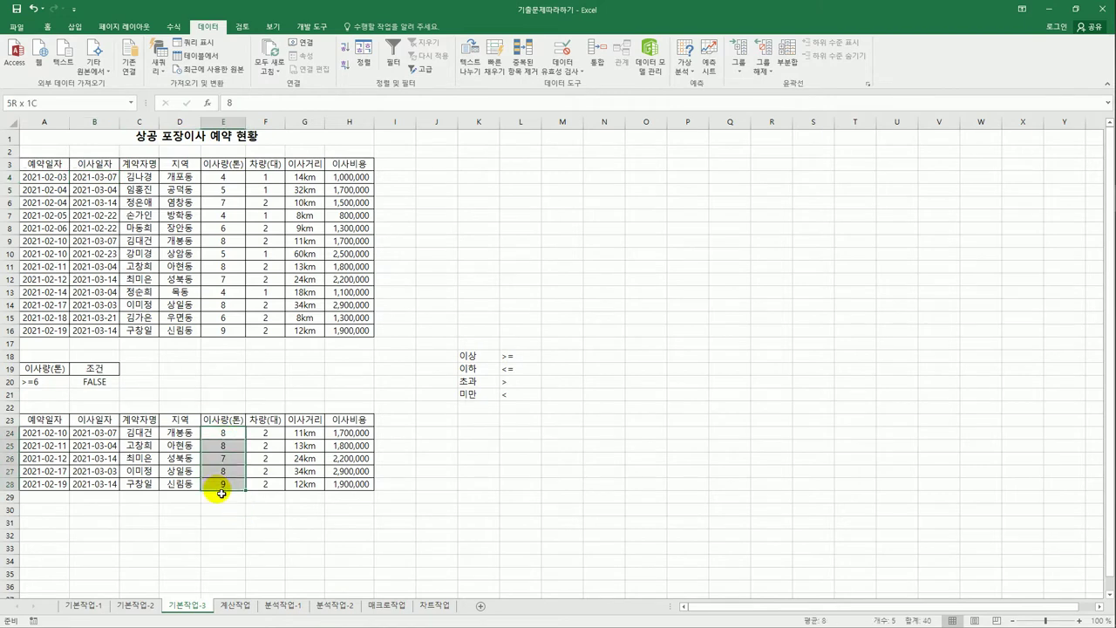
pyautogui.click(455, 482)
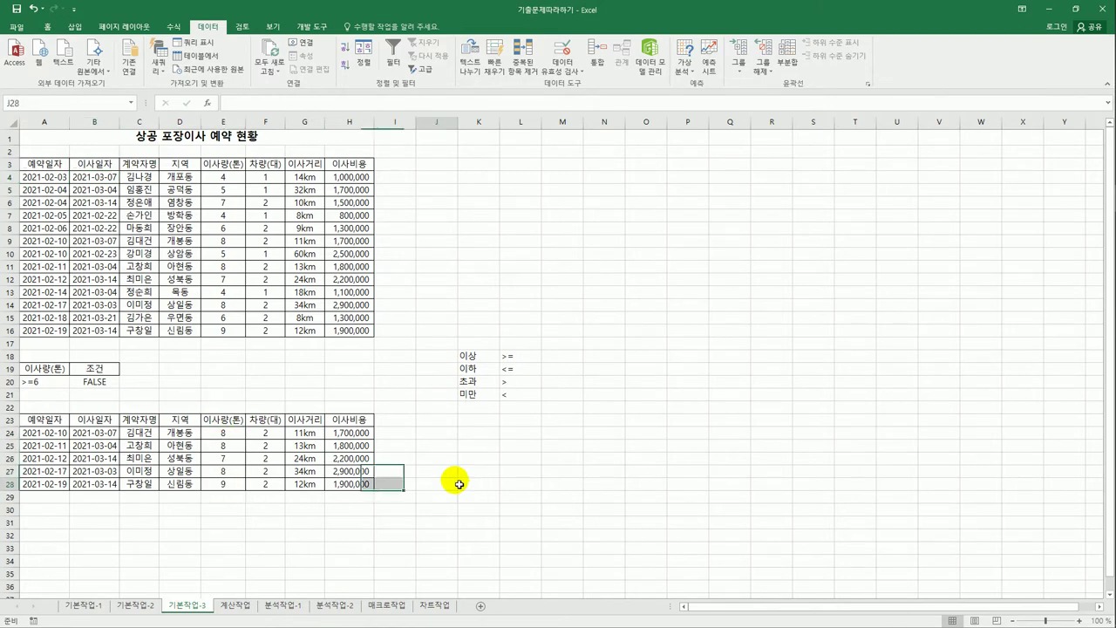
pyautogui.write('=av')
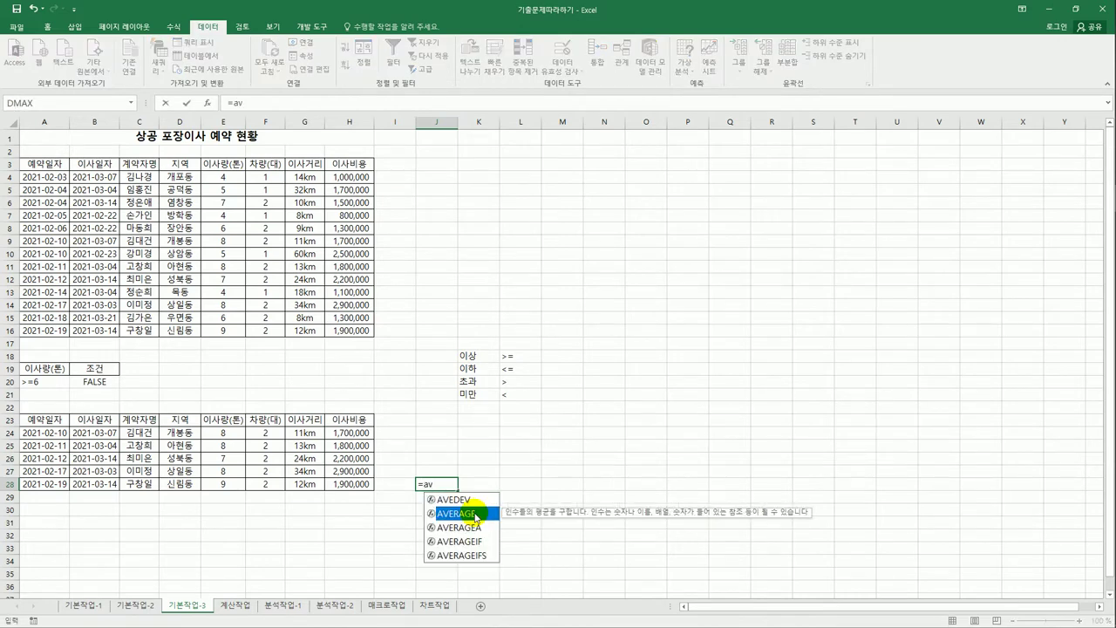
pyautogui.doubleClick(475, 515)
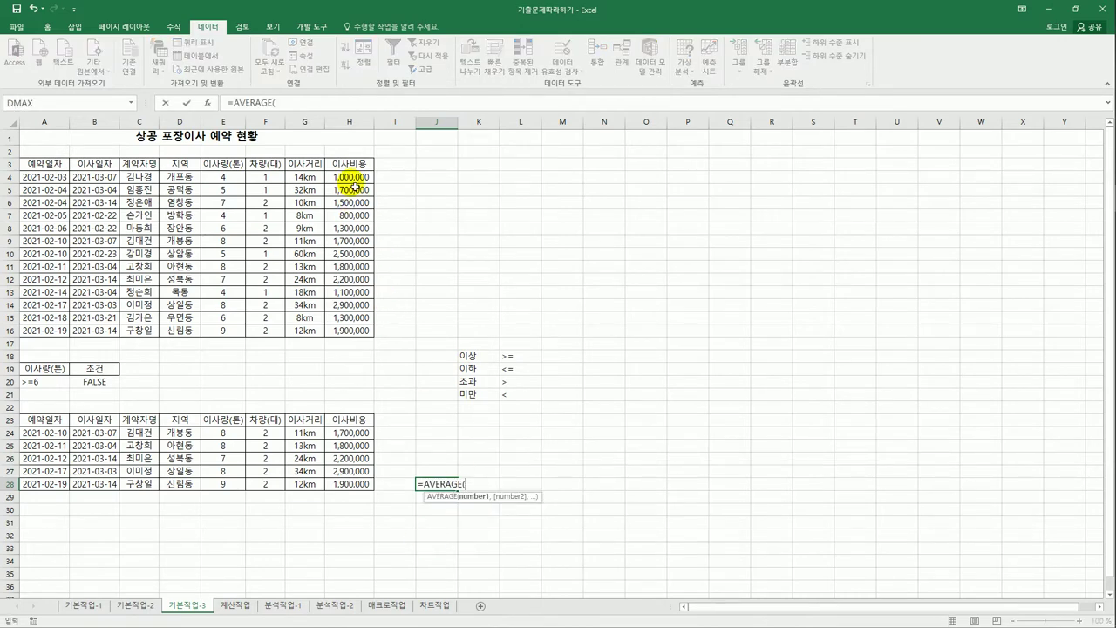
pyautogui.moveTo(356, 175); pyautogui.dragTo(356, 330)
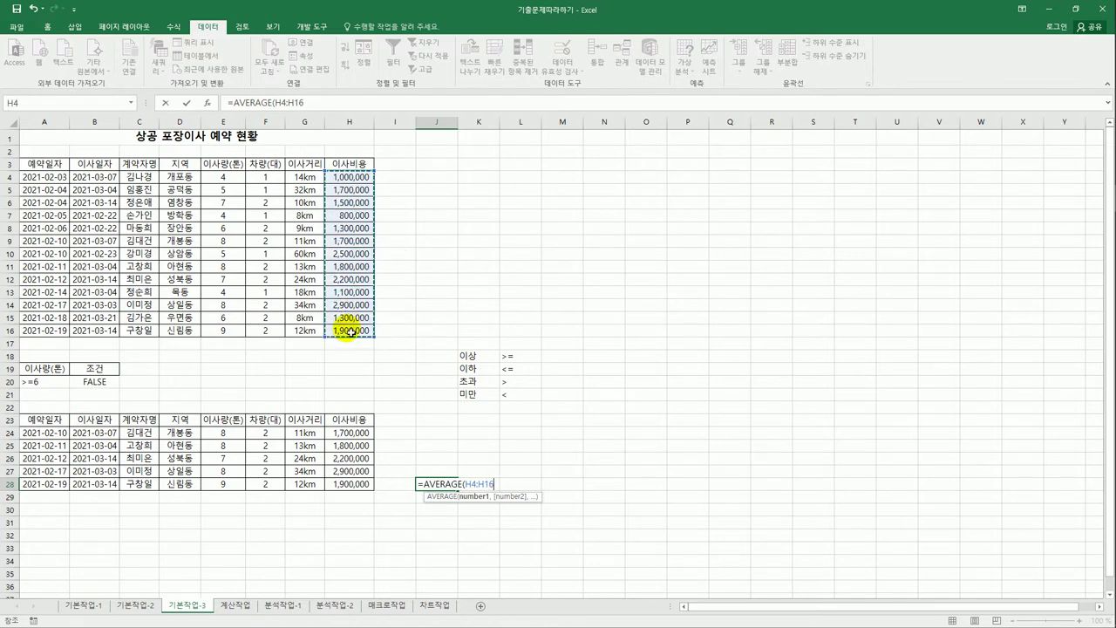
pyautogui.press('Return')
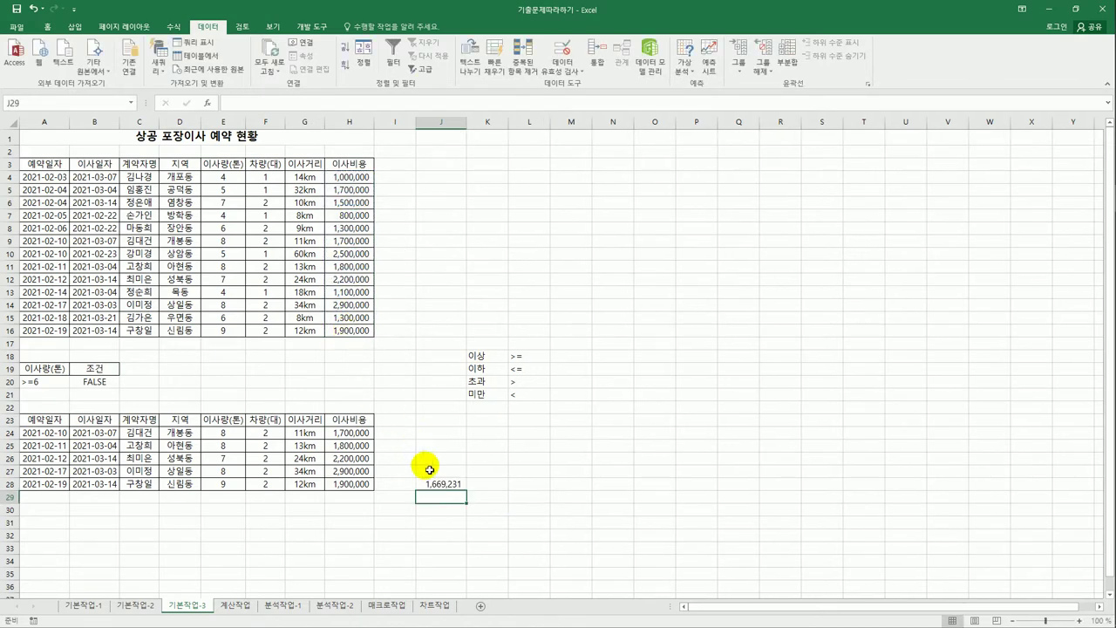
pyautogui.click(440, 483)
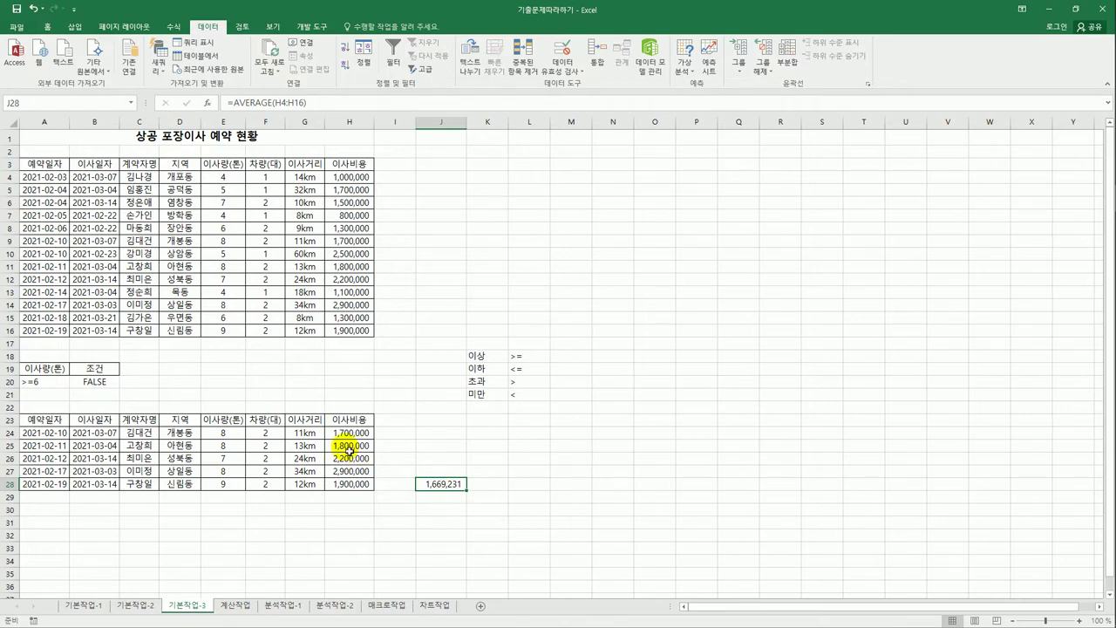
pyautogui.moveTo(348, 435); pyautogui.dragTo(349, 482)
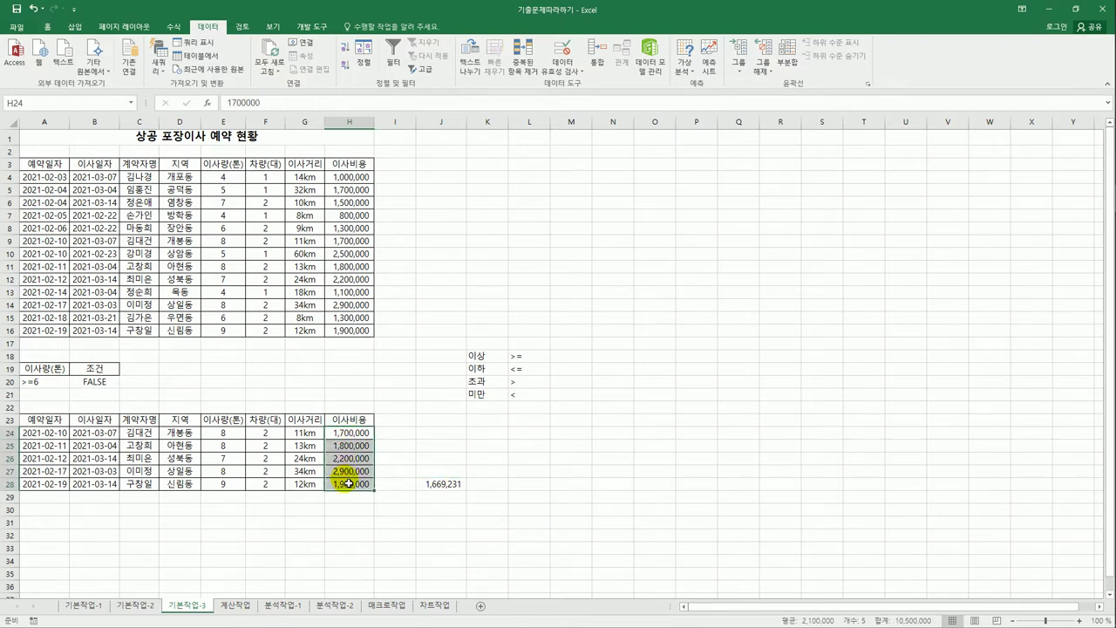
pyautogui.click(453, 485)
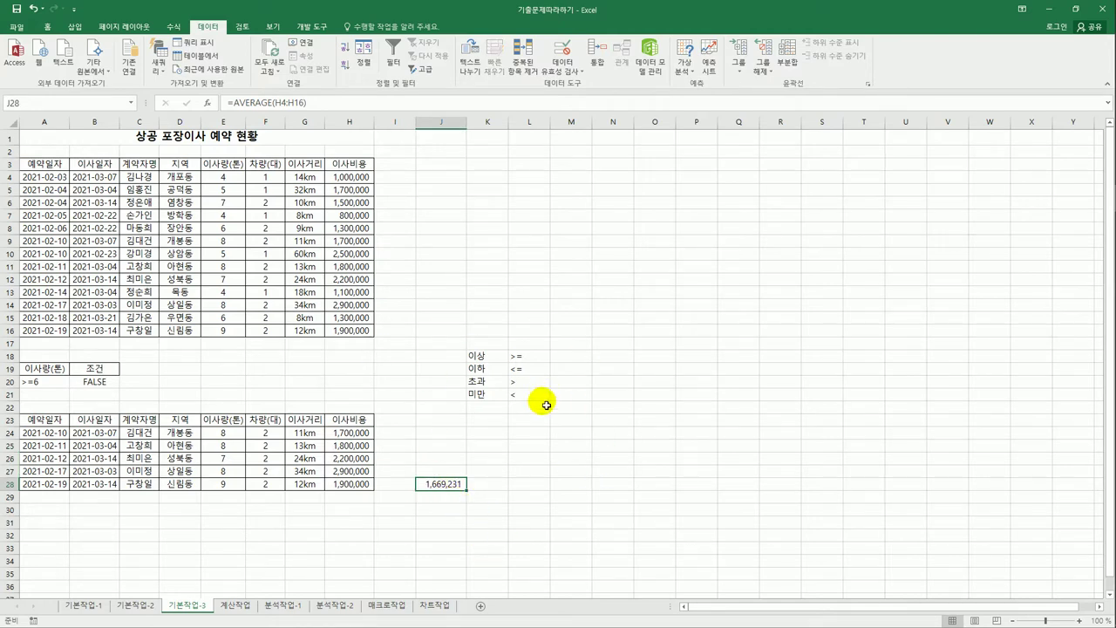
# - Delete the operator notes and test average in J18:L28
pyautogui.moveTo(439, 357); pyautogui.dragTo(520, 486)
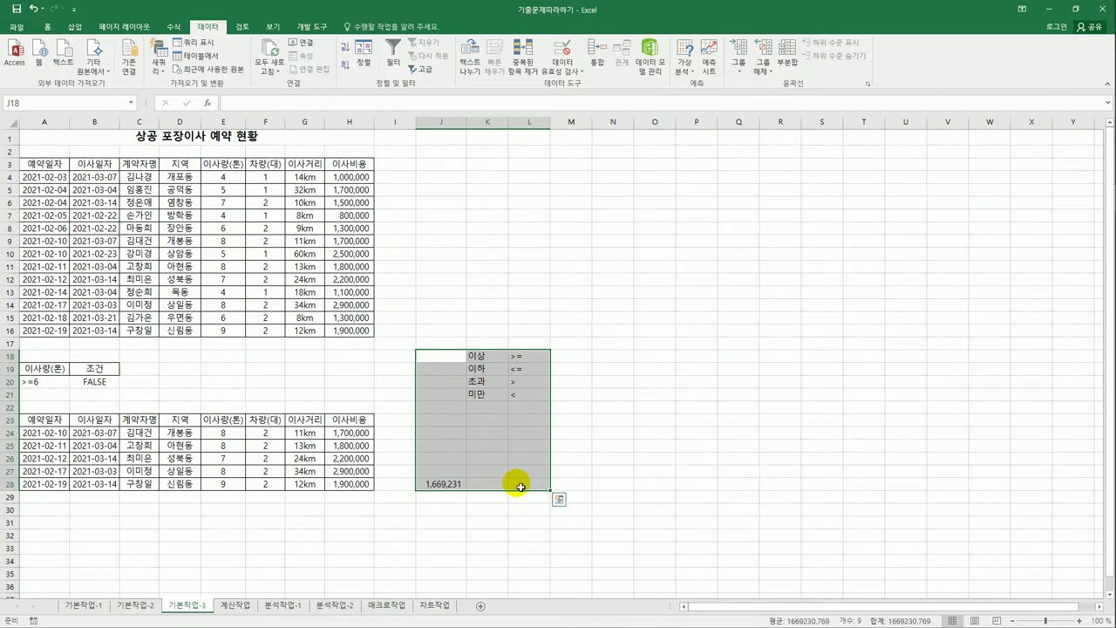
pyautogui.press('Delete')
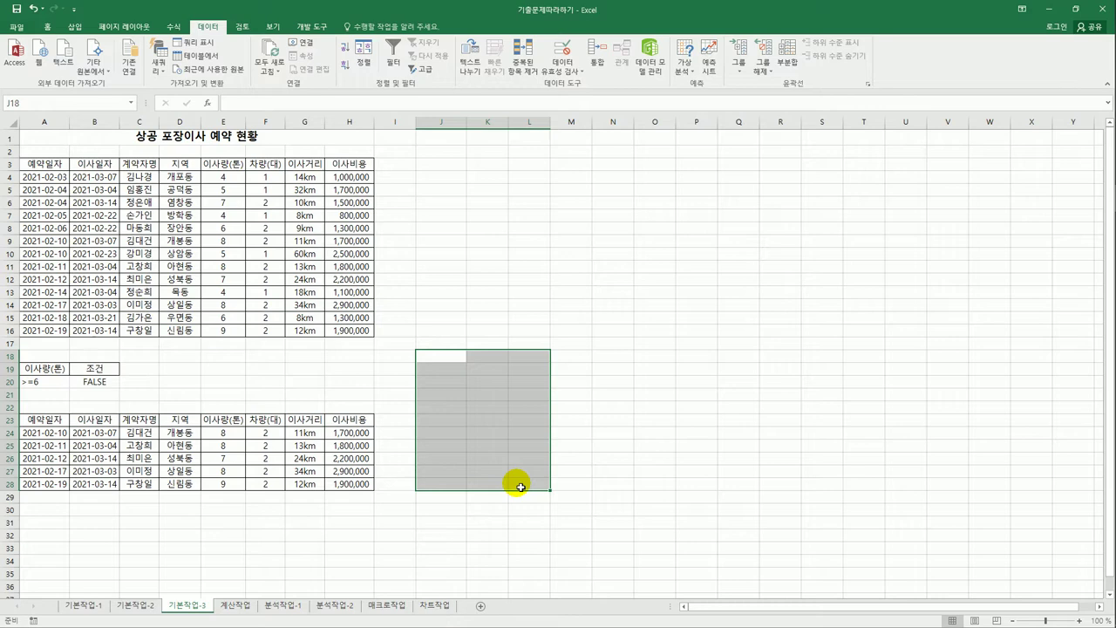
pyautogui.click(396, 370)
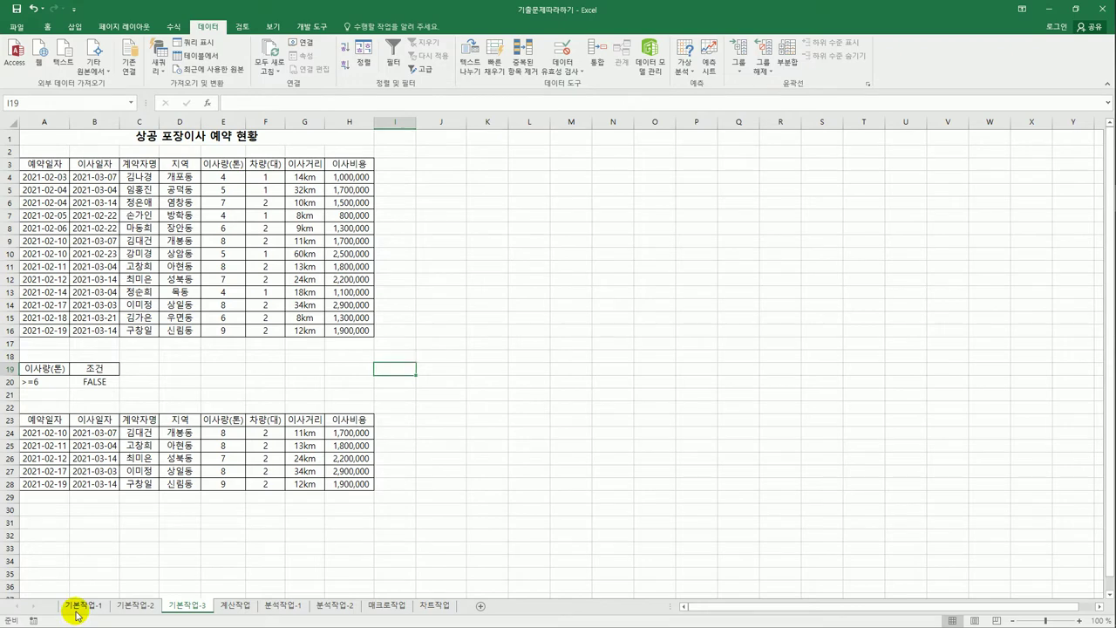
# - Look through the 기본작업 sheets, then move to the 계산작업 sheet
pyautogui.click(77, 605)
pyautogui.click(139, 605)
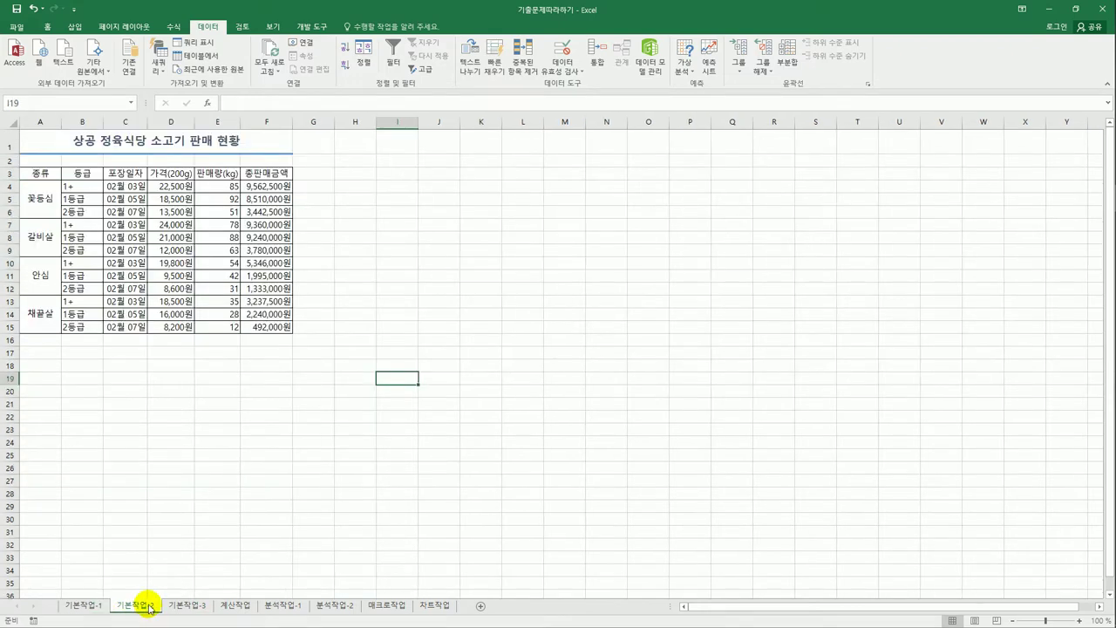
pyautogui.click(253, 481)
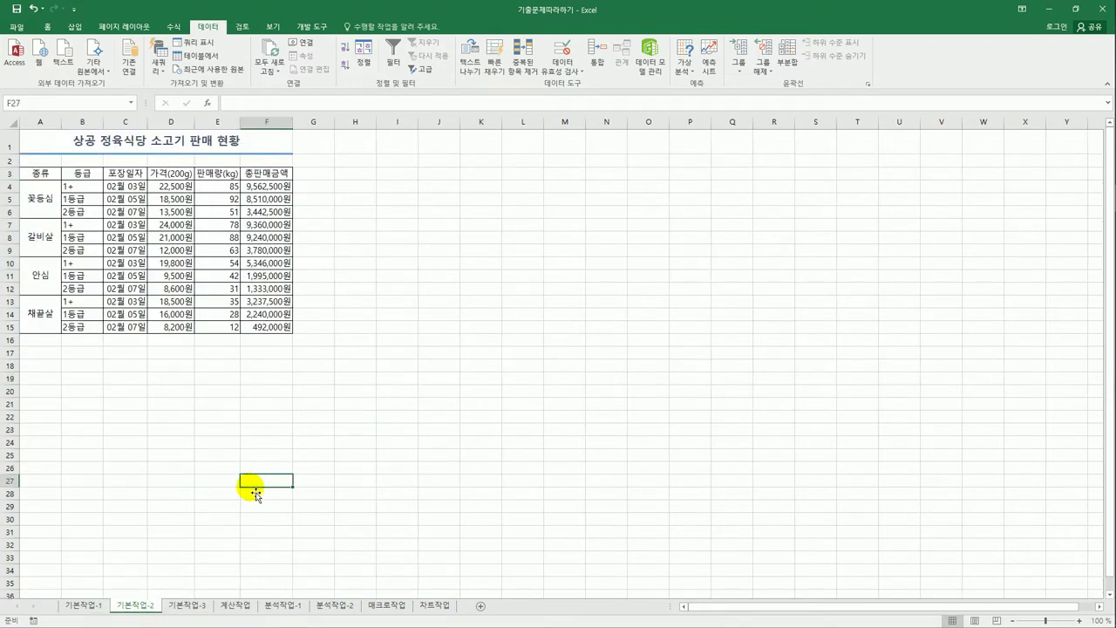
pyautogui.click(185, 606)
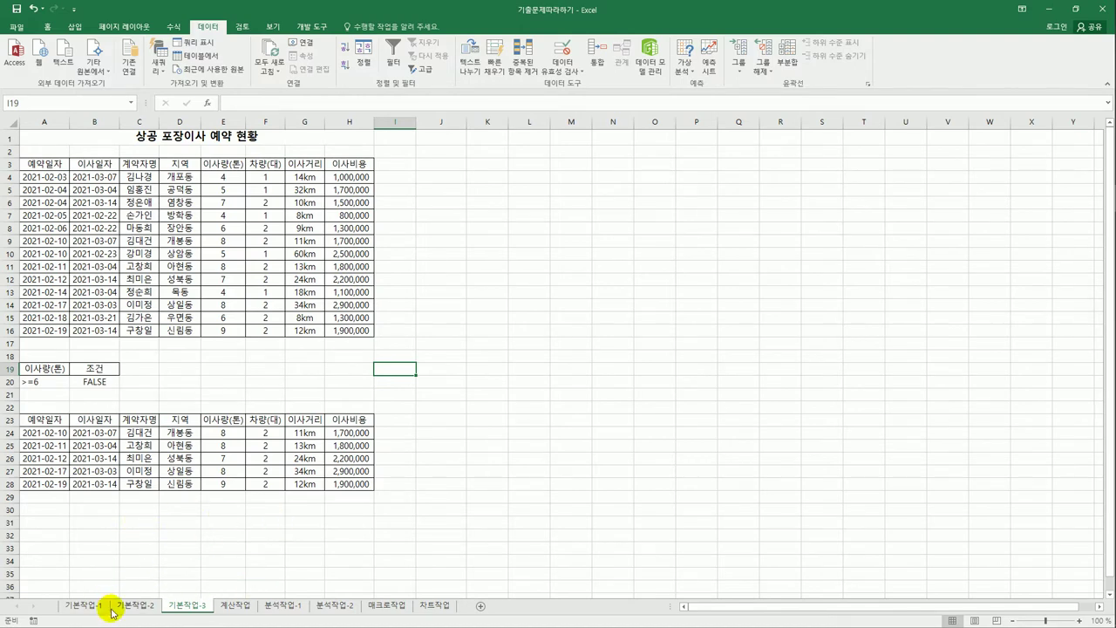
pyautogui.click(345, 485)
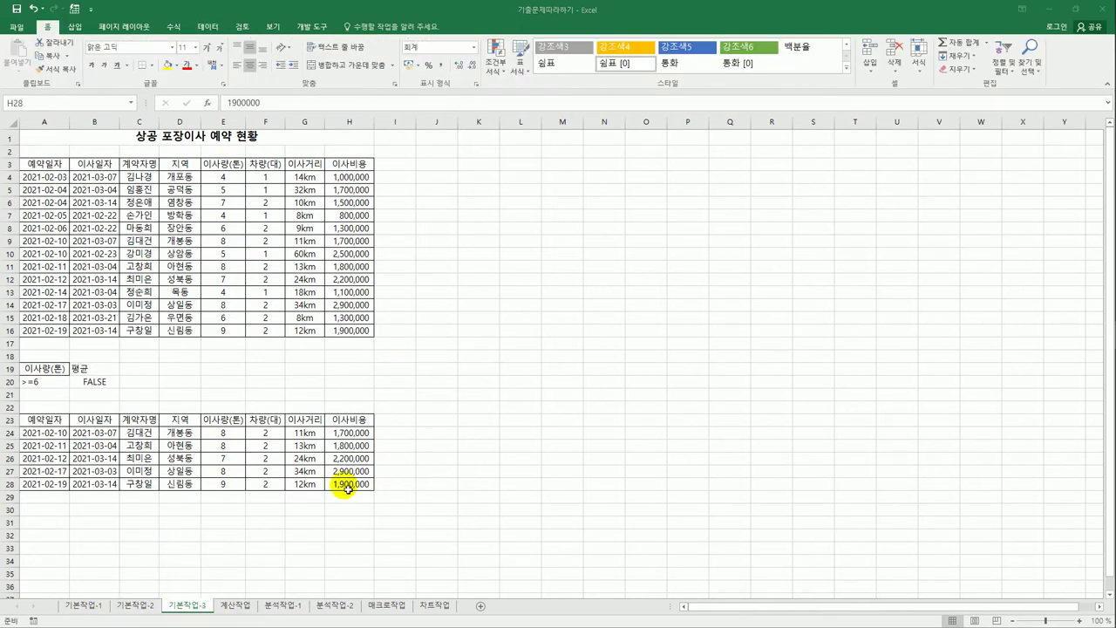
pyautogui.click(237, 605)
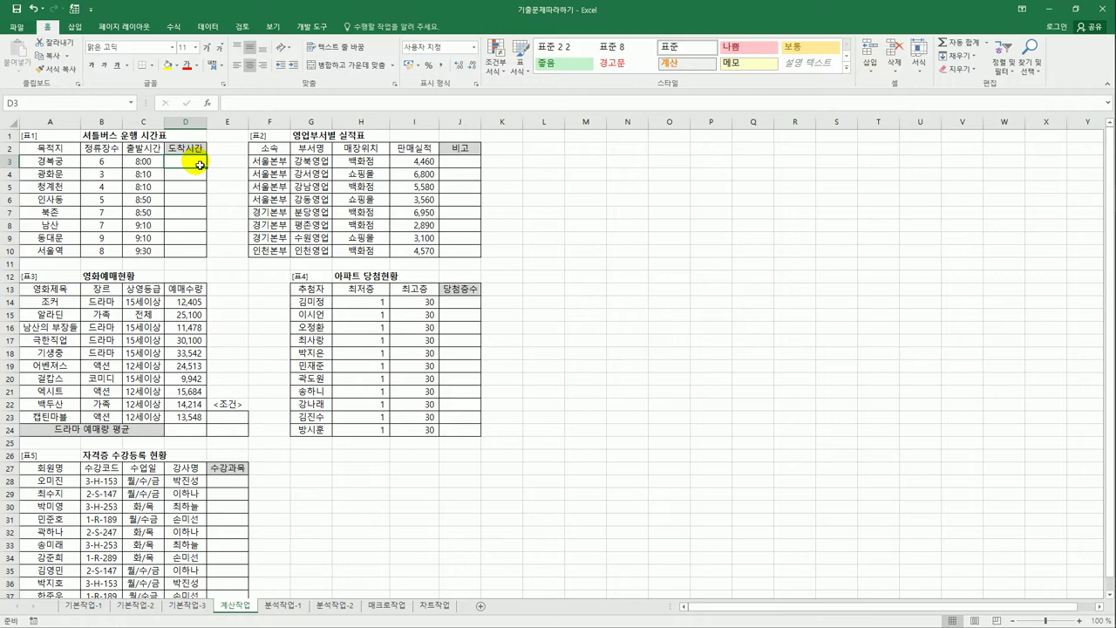
# - Enter =TIME(HOUR(C3),MINUTE(C3),0) in D3 so the first arrival shows 8:00
pyautogui.click(115, 163)
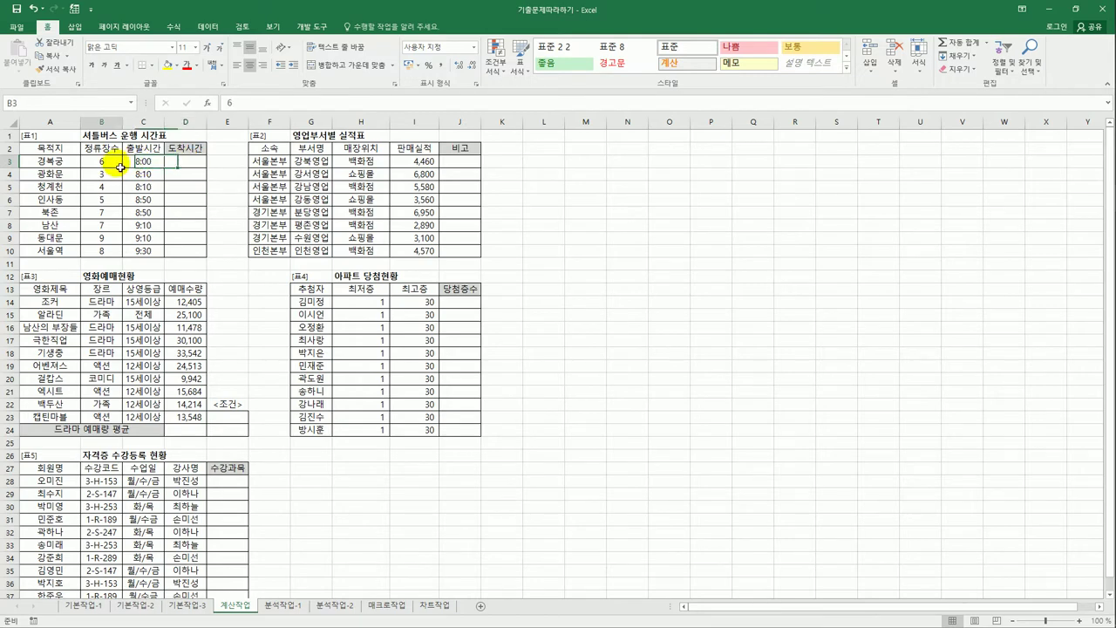
pyautogui.click(179, 165)
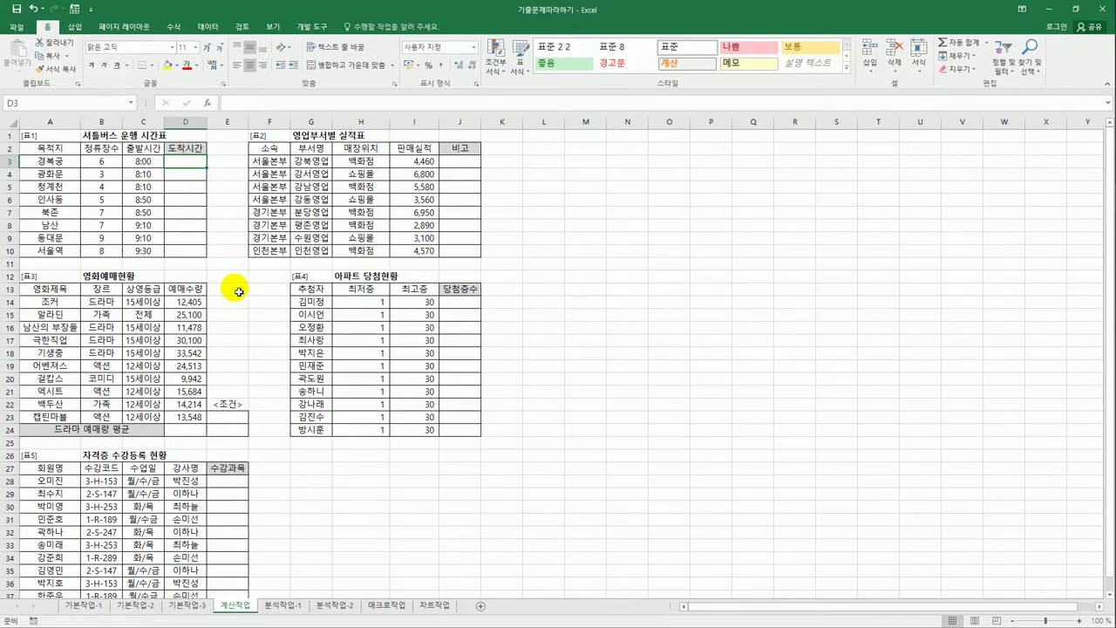
pyautogui.write('=')
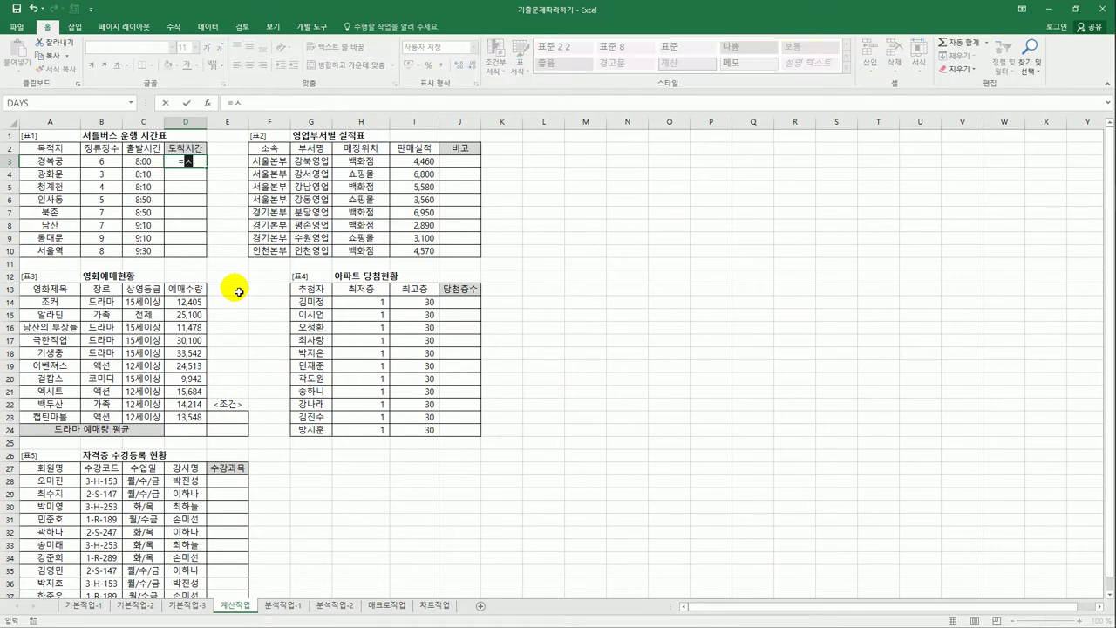
pyautogui.write('time(')
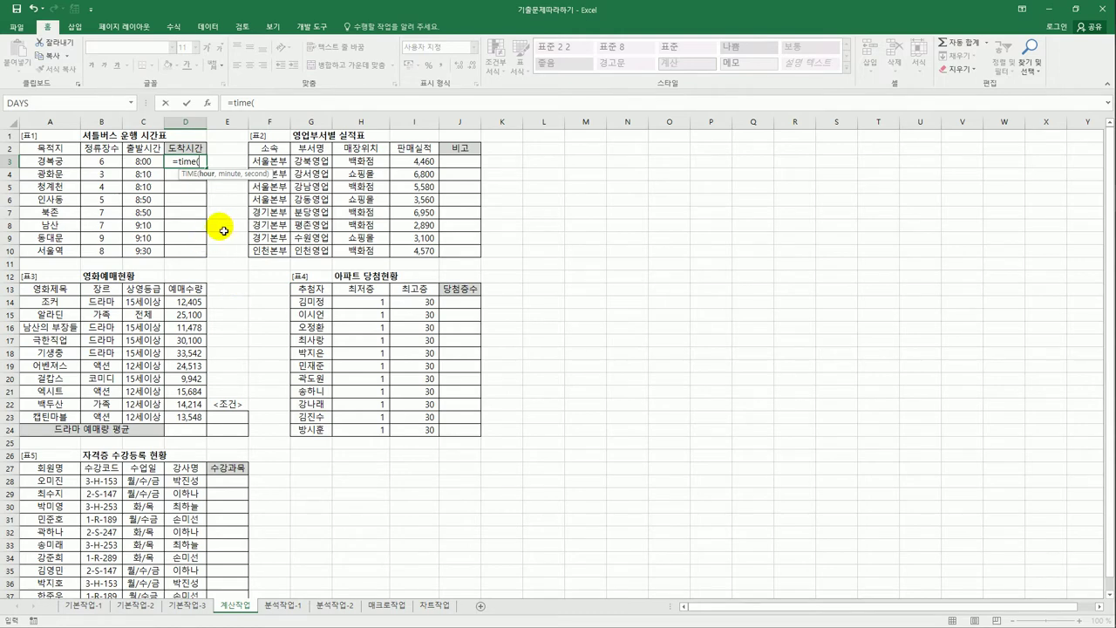
pyautogui.write('hour(')
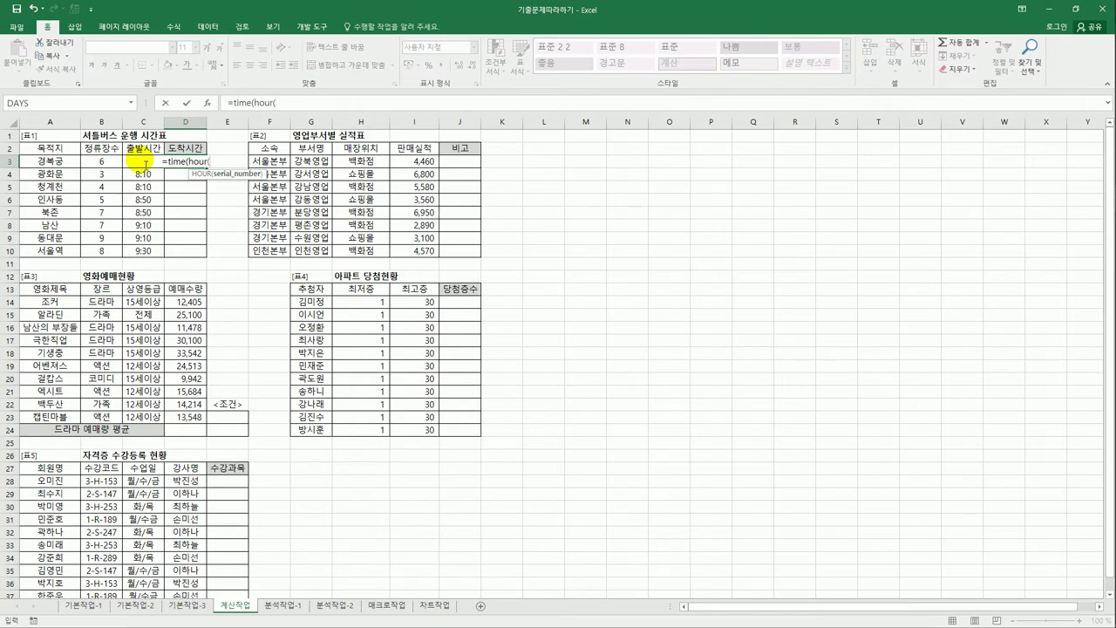
pyautogui.click(144, 162)
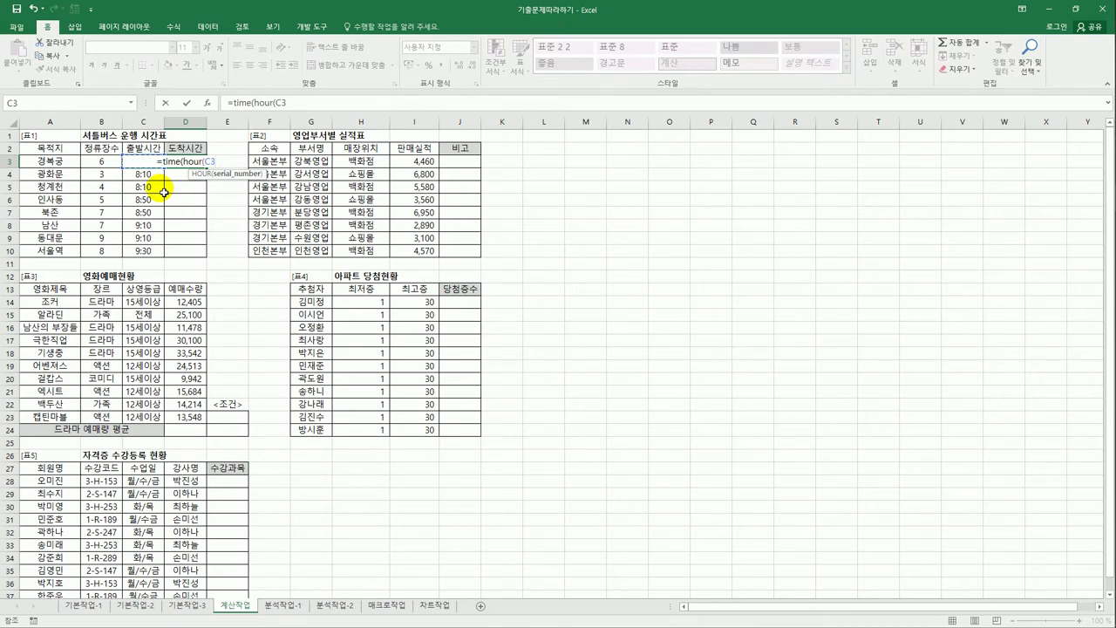
pyautogui.write(')')
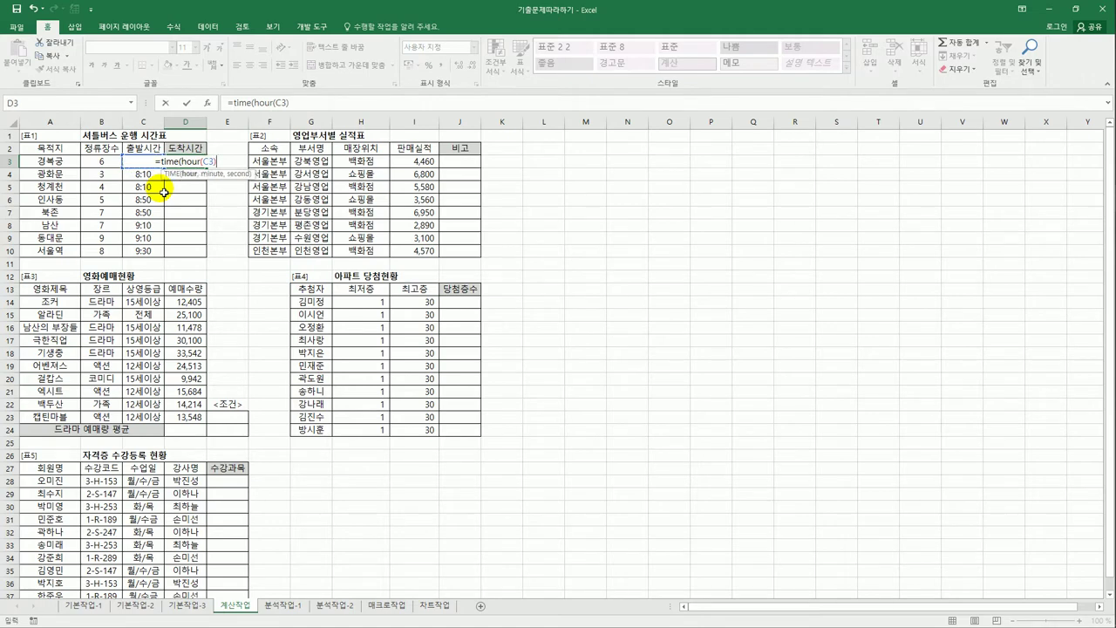
pyautogui.write(',m')
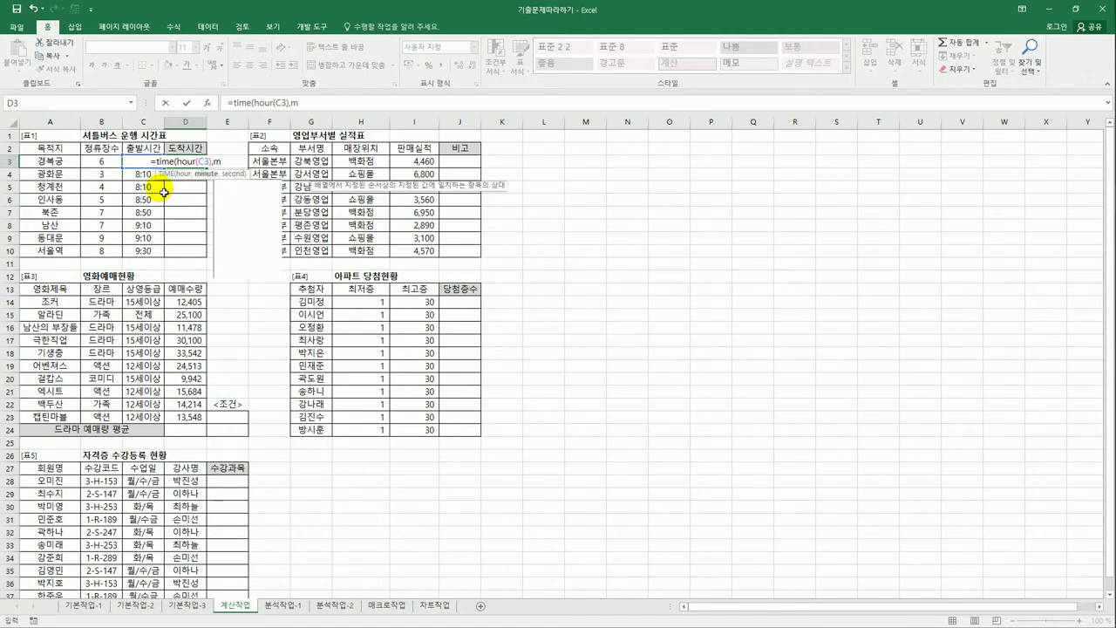
pyautogui.write('in')
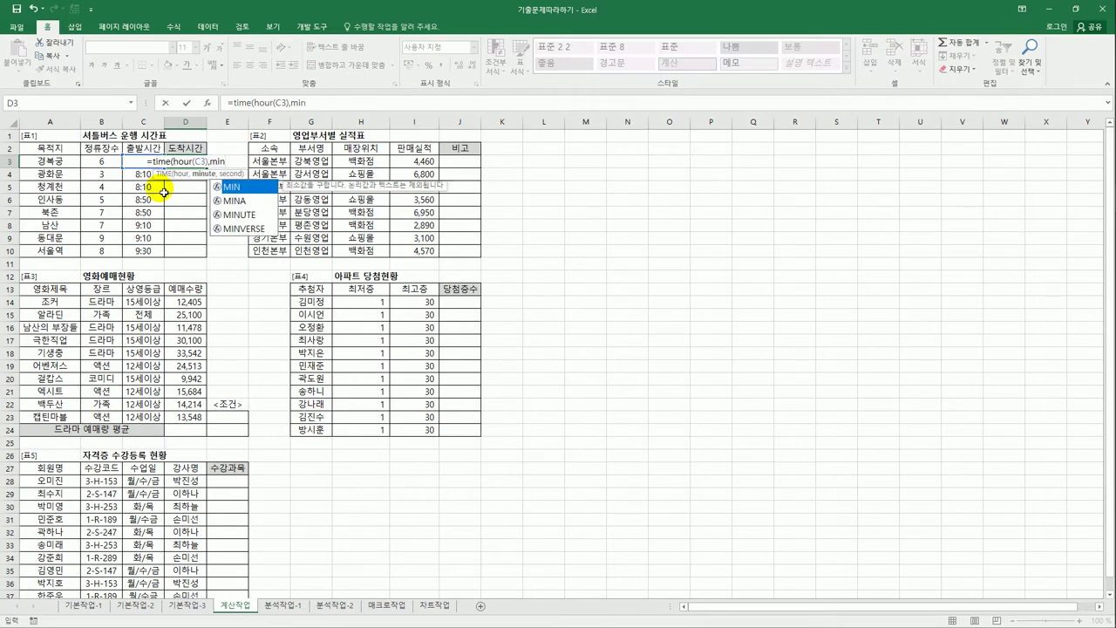
pyautogui.doubleClick(236, 214)
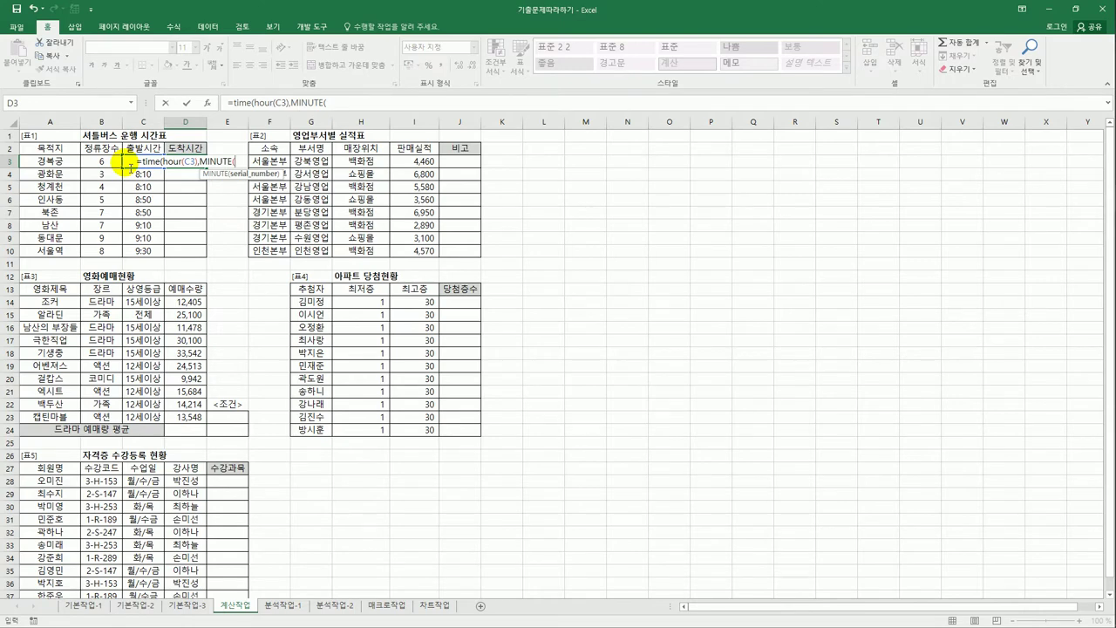
pyautogui.click(129, 164)
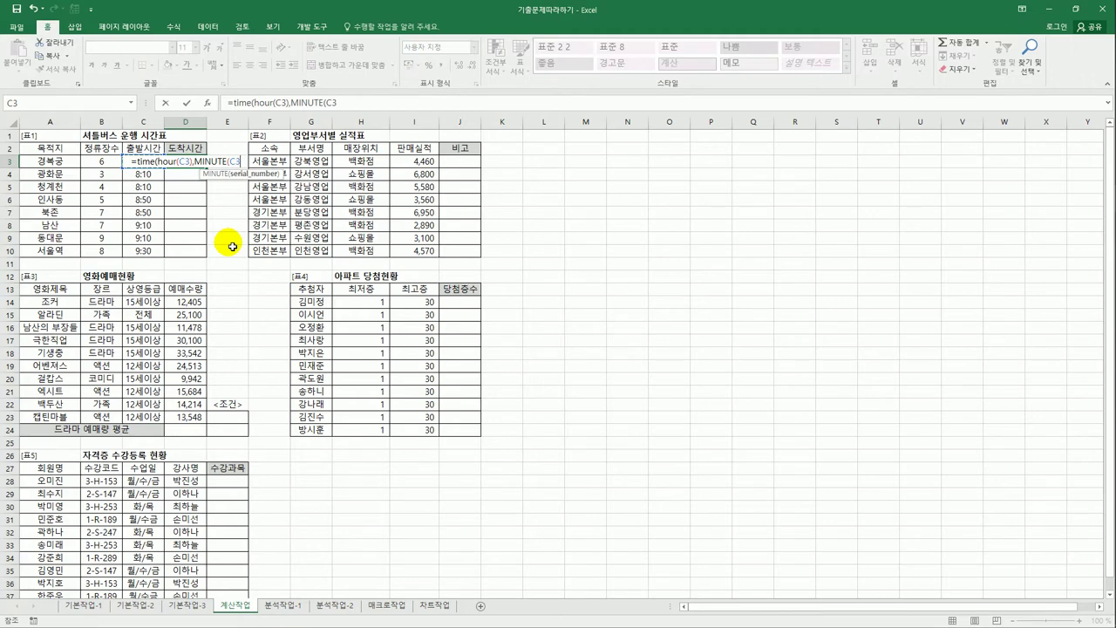
pyautogui.write('),')
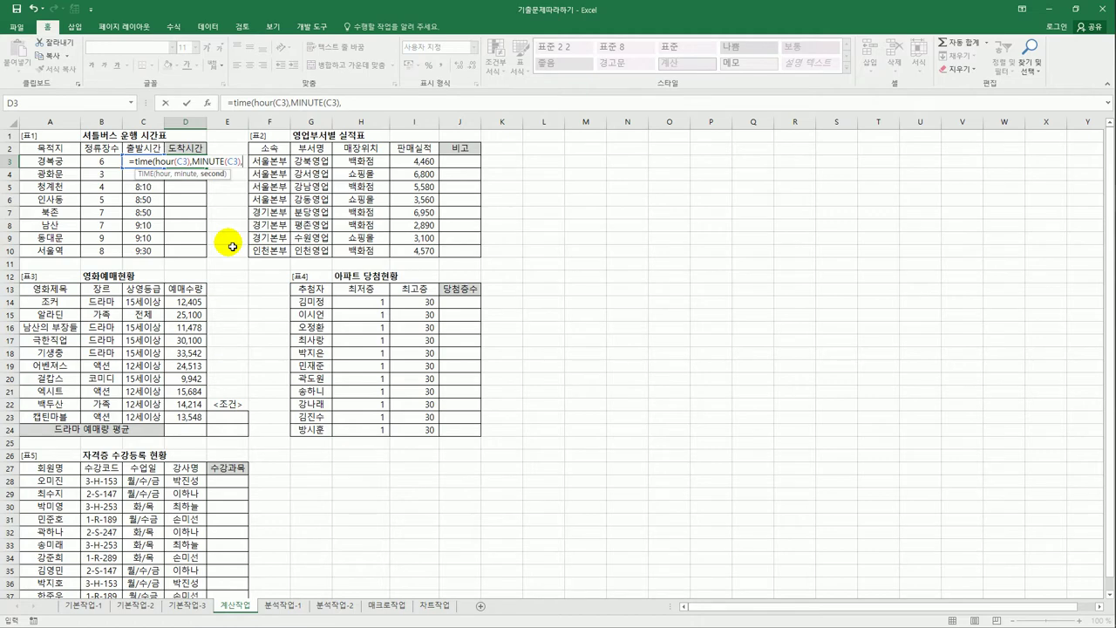
pyautogui.write('0')
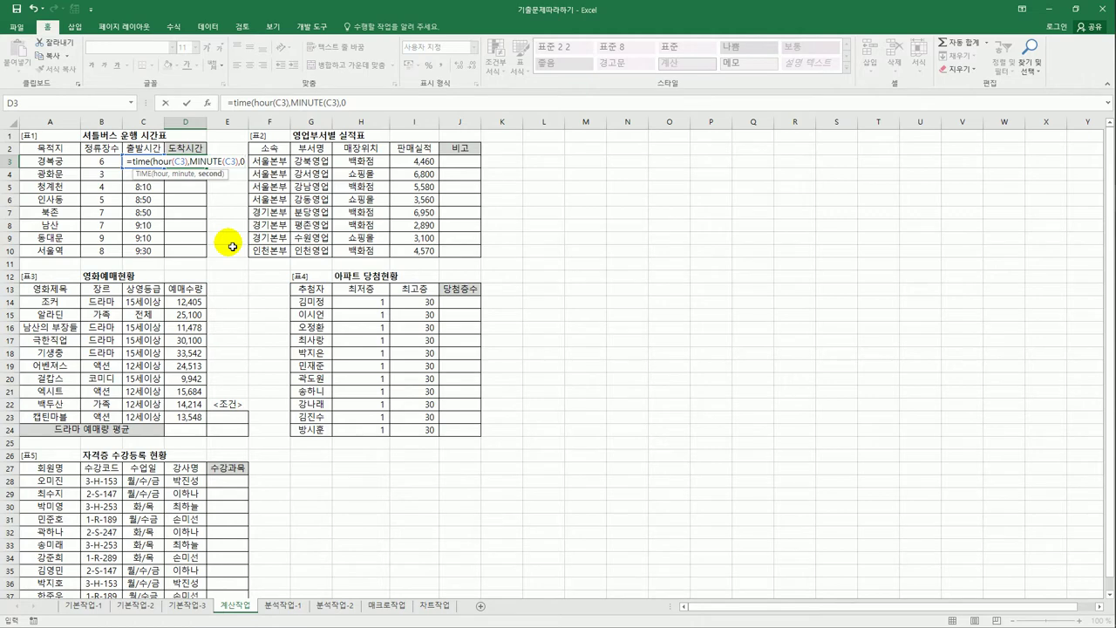
pyautogui.write(')')
pyautogui.press('Return')
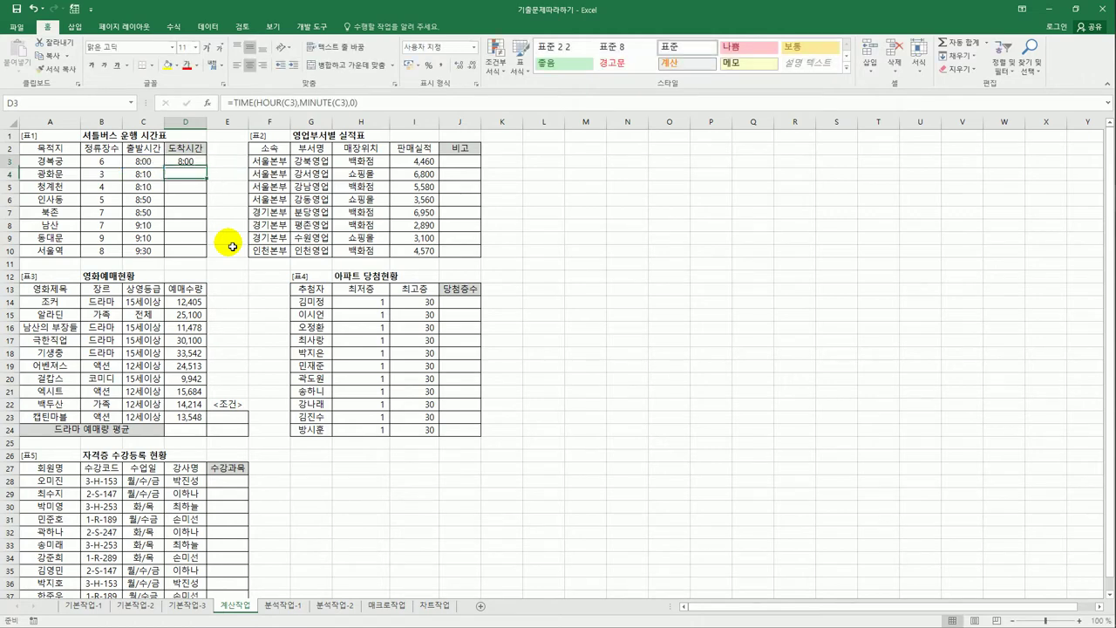
# - Change D3 to =TIME(HOUR(C3),MINUTE(C3)+B3*5,0) so it shows 8:30
pyautogui.press('Up')
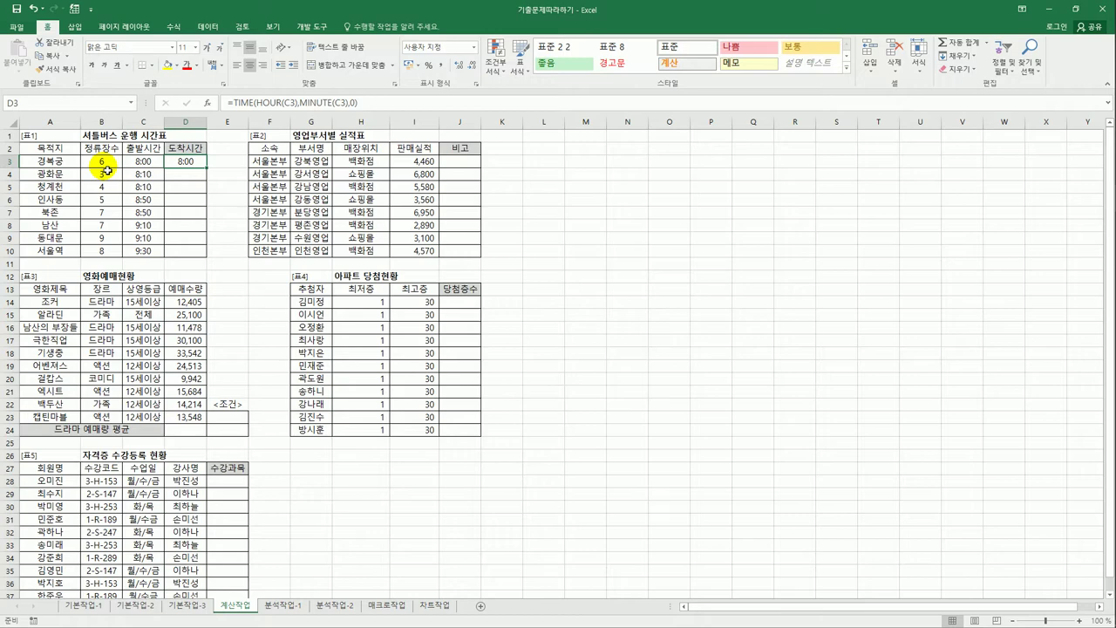
pyautogui.click(103, 162)
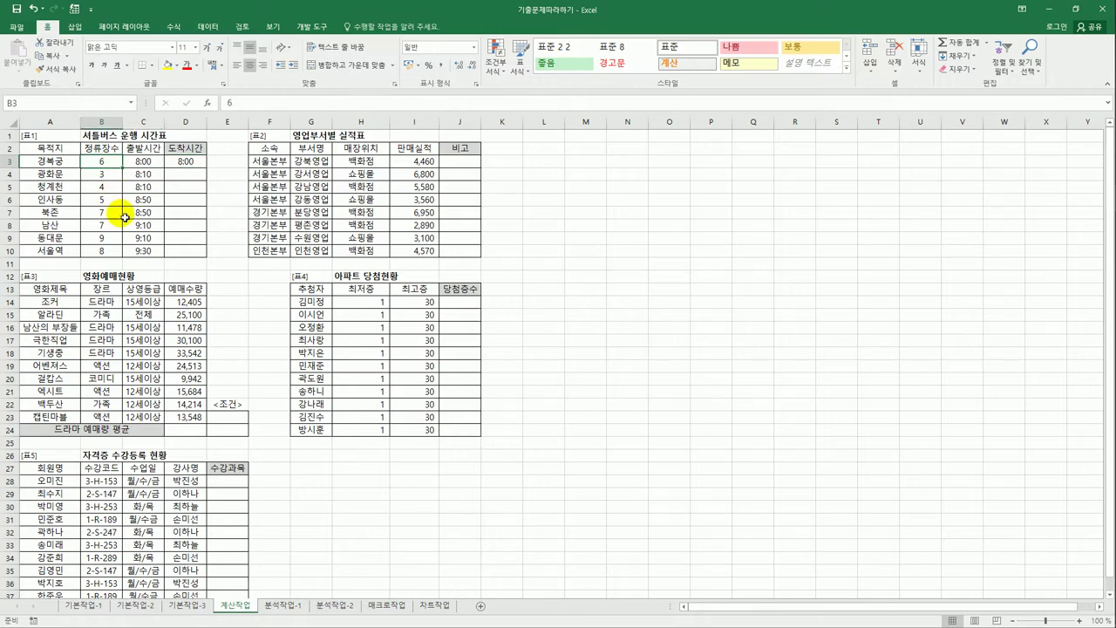
pyautogui.click(192, 163)
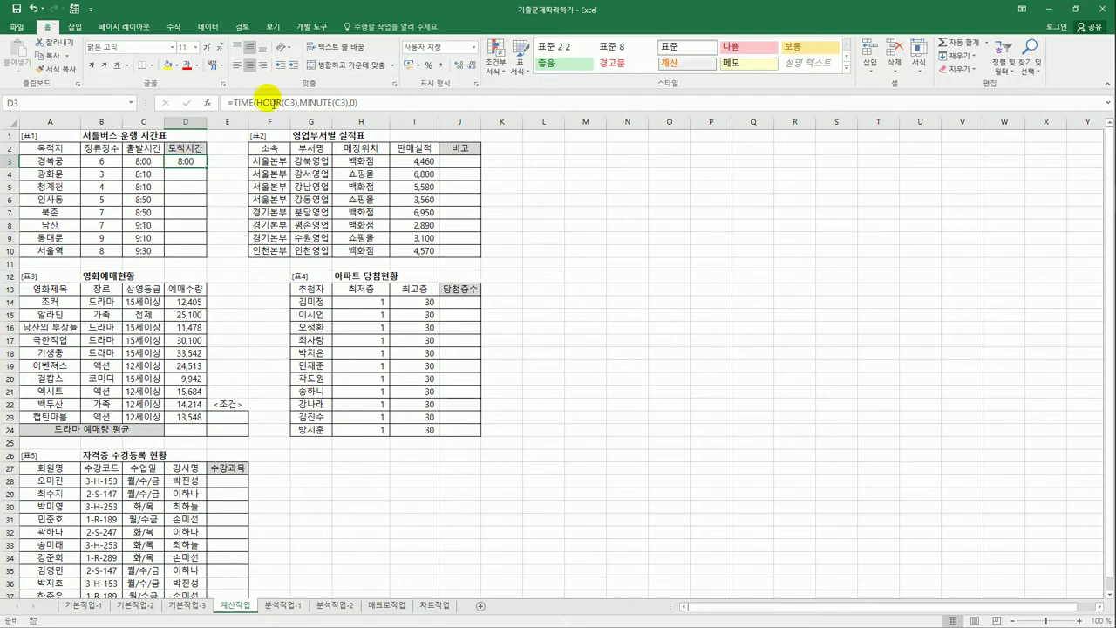
pyautogui.click(352, 103)
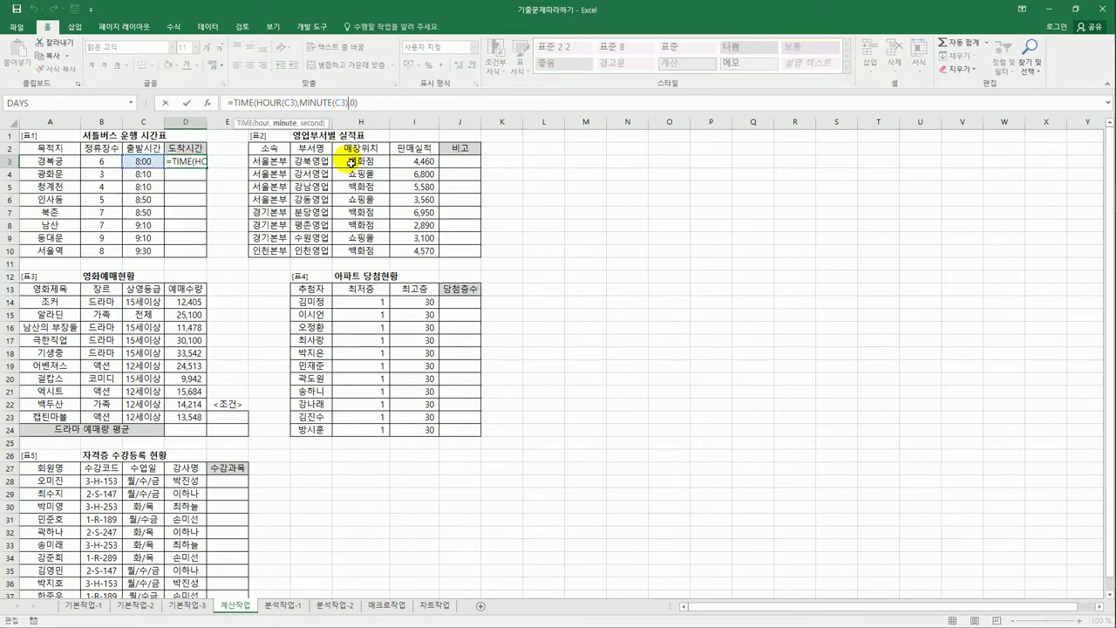
pyautogui.write('+')
pyautogui.click(108, 167)
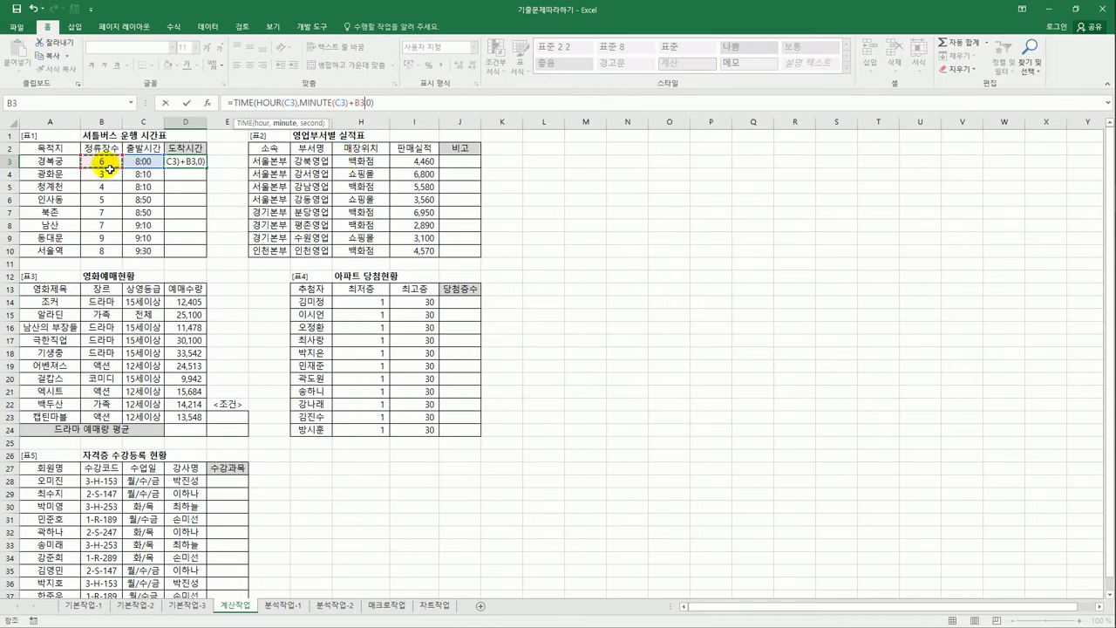
pyautogui.write('*5')
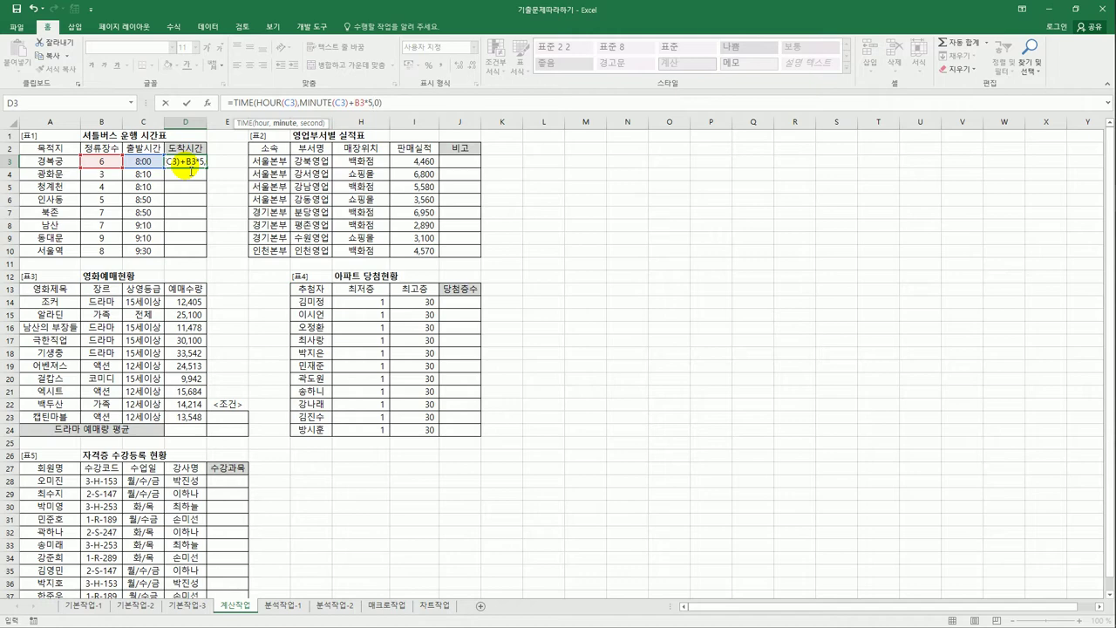
pyautogui.press('Return')
pyautogui.click(192, 169)
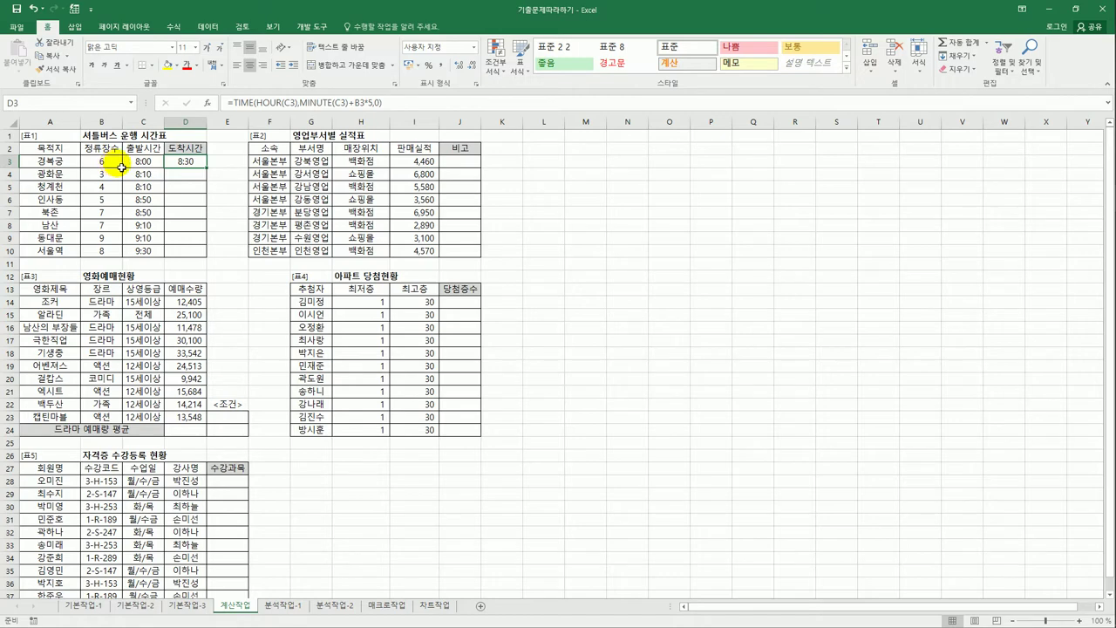
# - Copy the D3 arrival-time formula down to D10, then spot-check the results in D6 and D3
pyautogui.moveTo(208, 168); pyautogui.dragTo(209, 261)
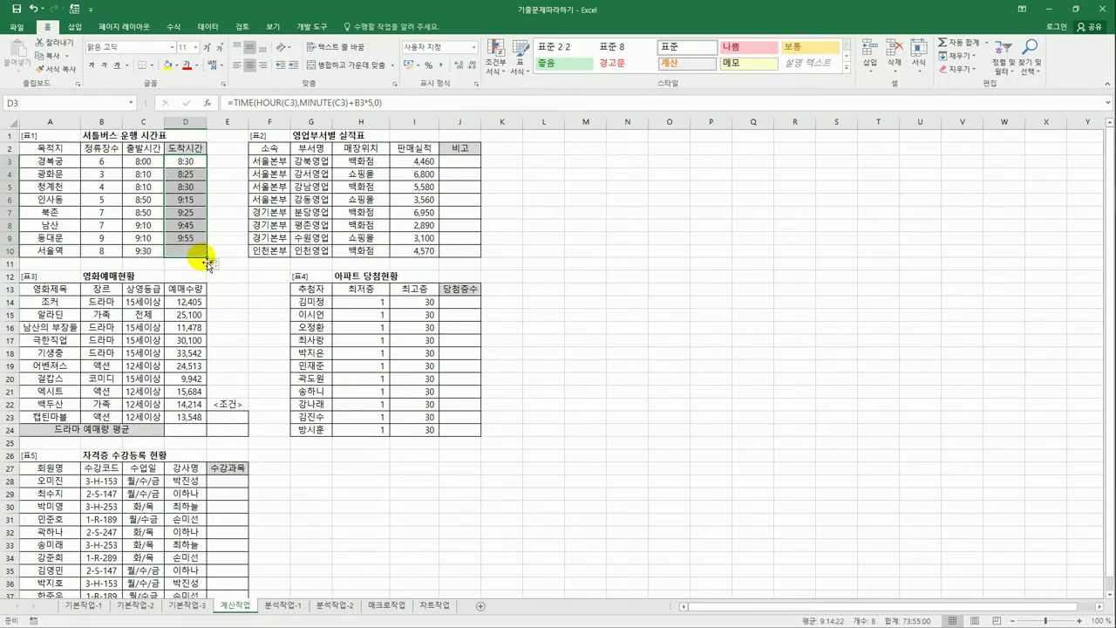
pyautogui.click(146, 202)
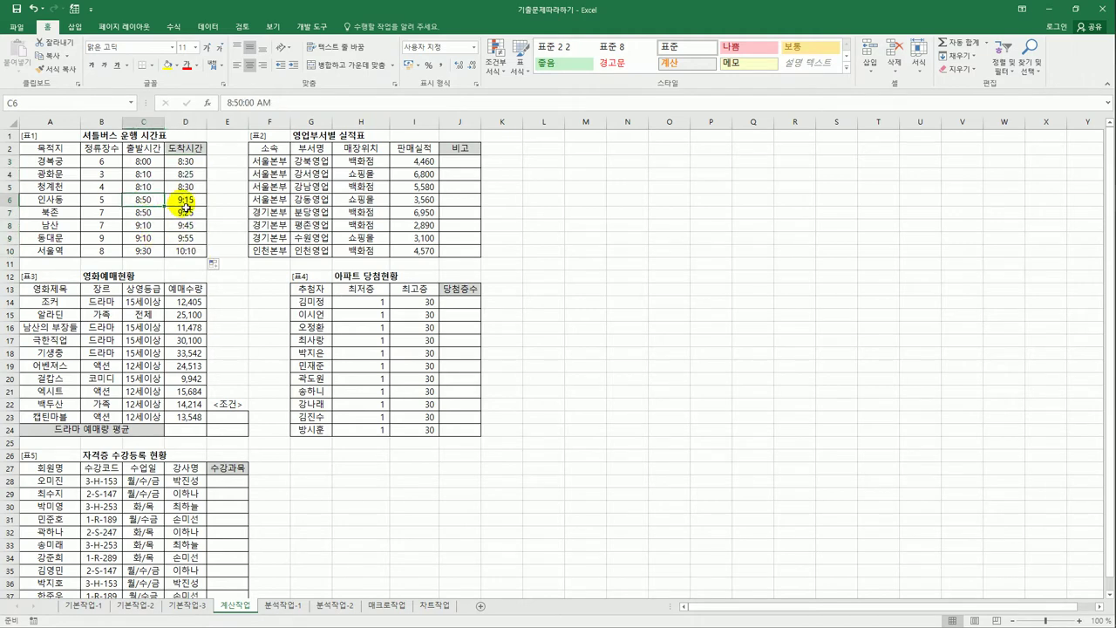
pyautogui.click(185, 206)
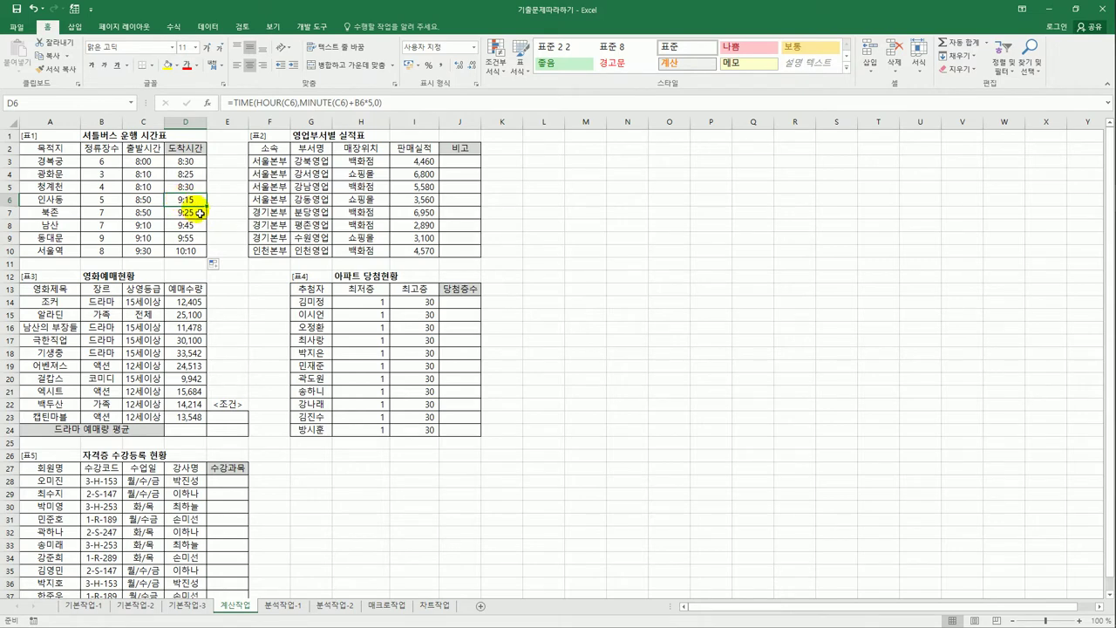
pyautogui.click(204, 163)
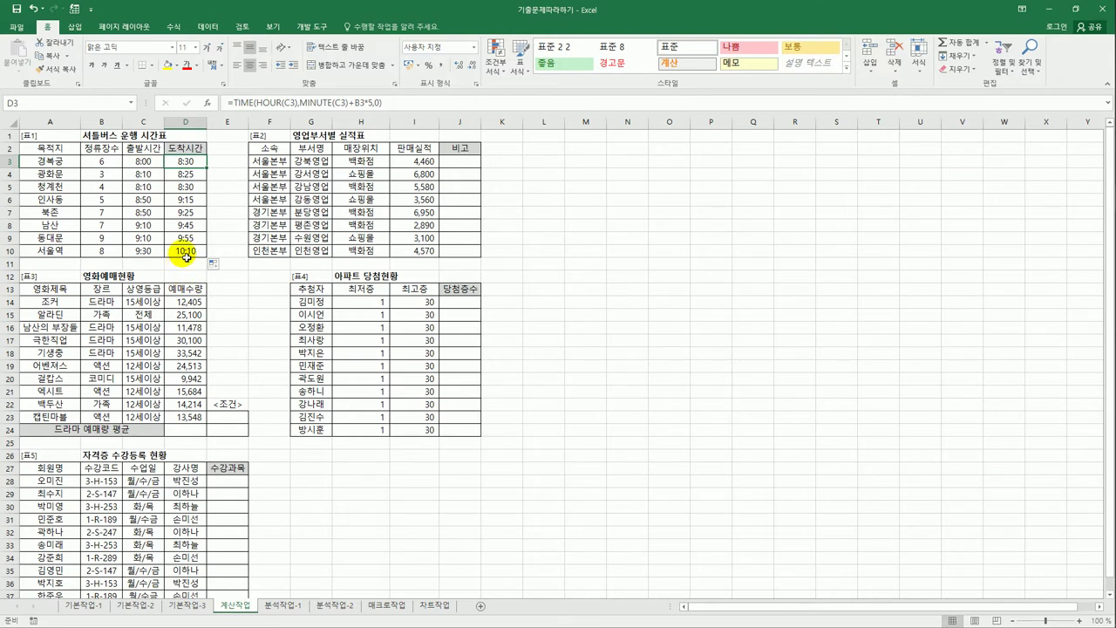
pyautogui.click(467, 164)
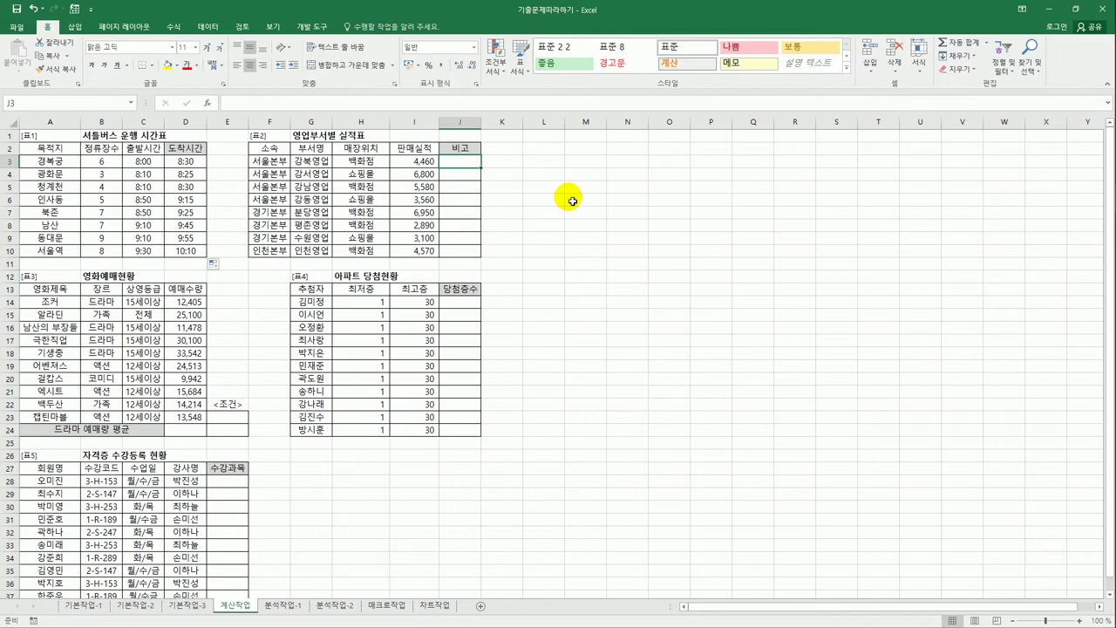
# - Enter =LARGE($I$3:$I$10,1) in J3 so it shows the top sales figure, 6950
pyautogui.write('=la')
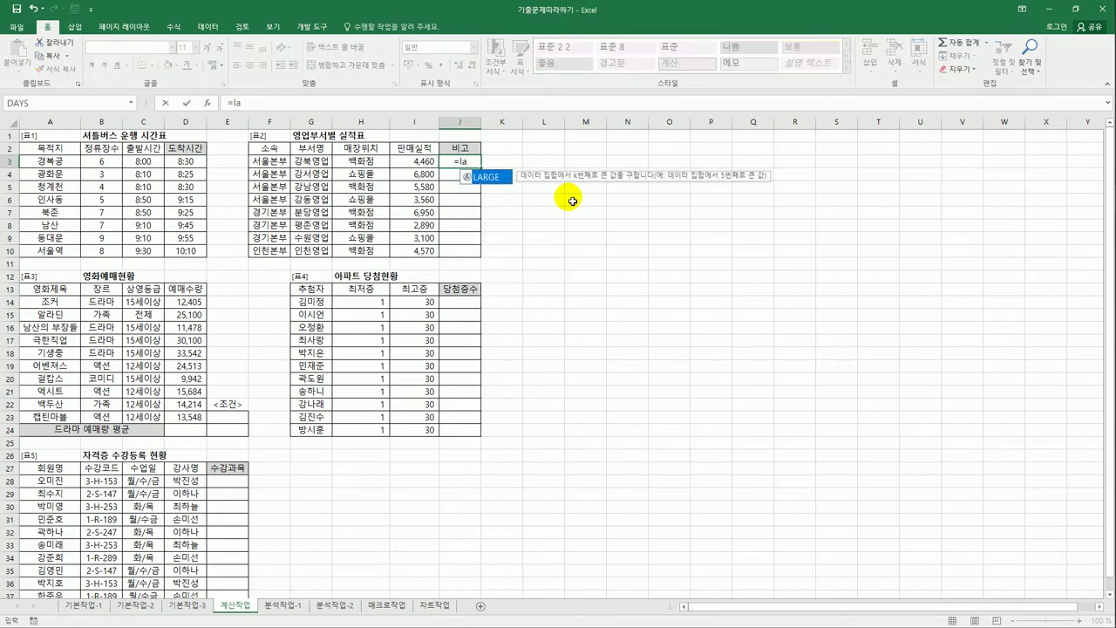
pyautogui.press('Tab')
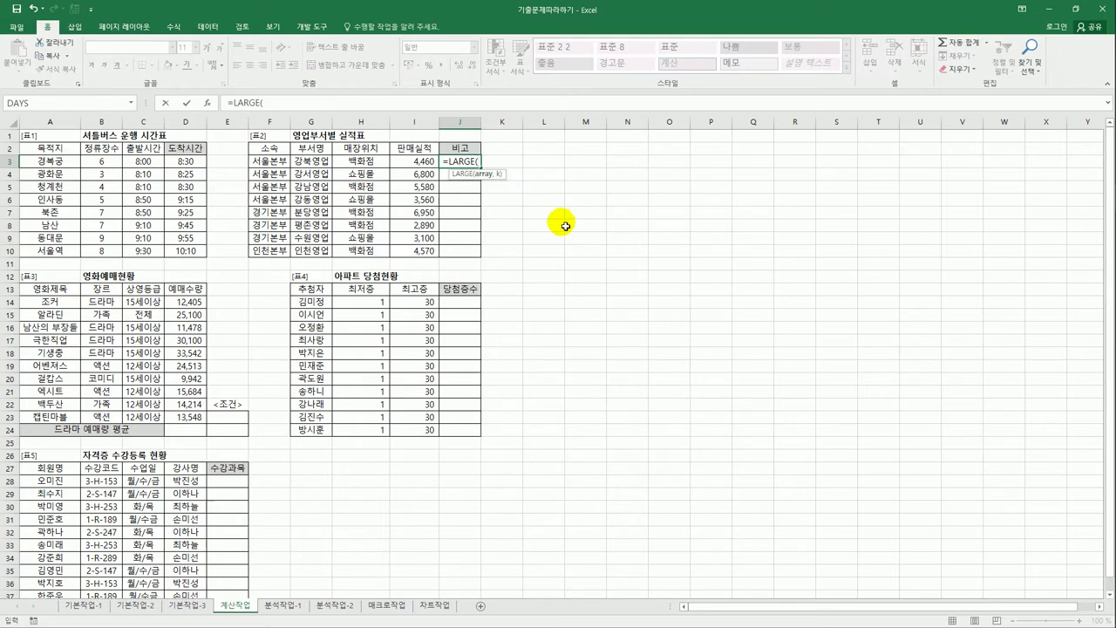
pyautogui.click(414, 161)
pyautogui.moveTo(416, 199); pyautogui.dragTo(423, 251)
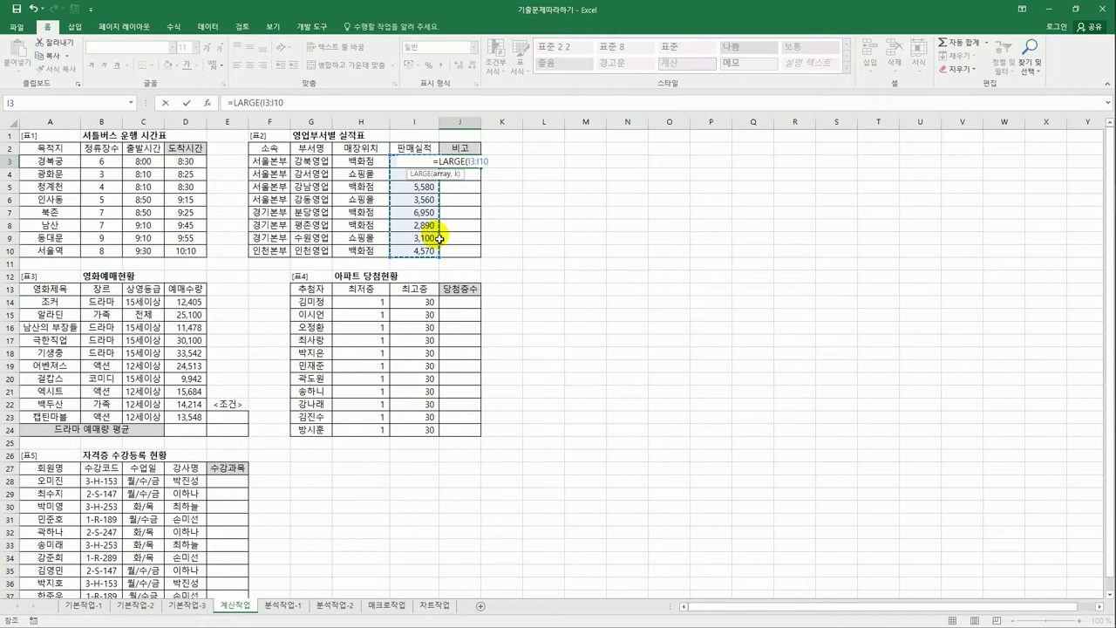
pyautogui.press('F4')
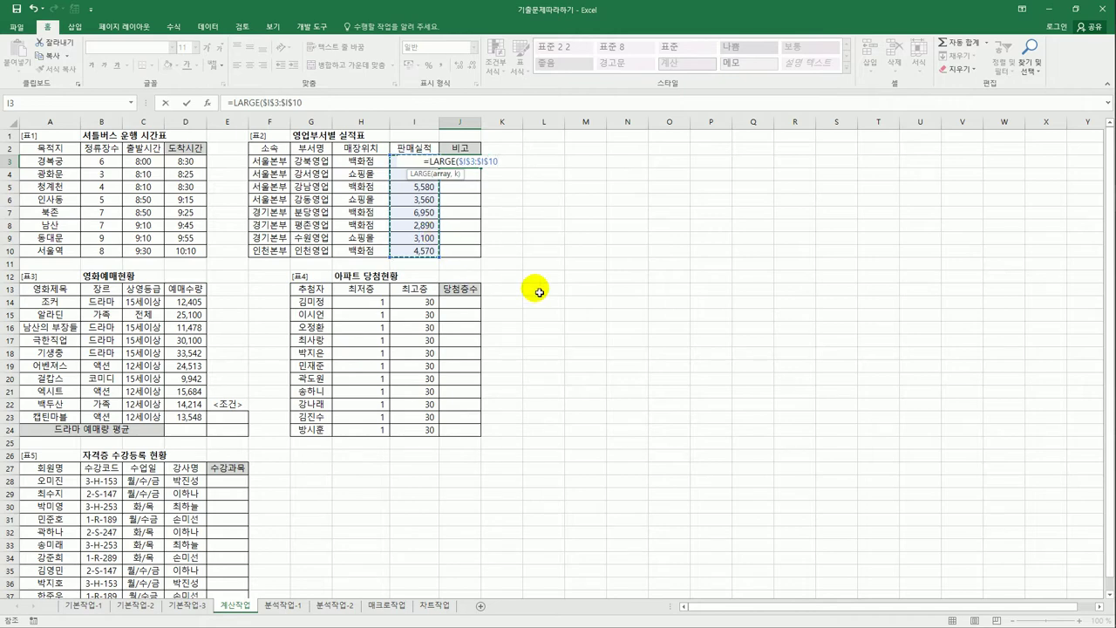
pyautogui.write(',1')
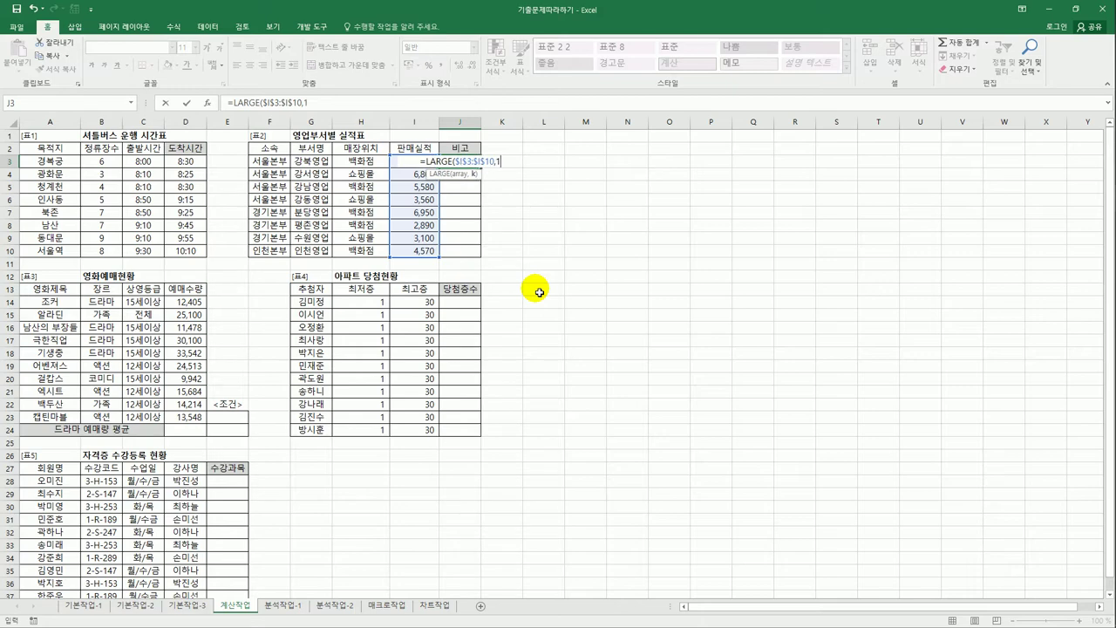
pyautogui.write(')')
pyautogui.press('Return')
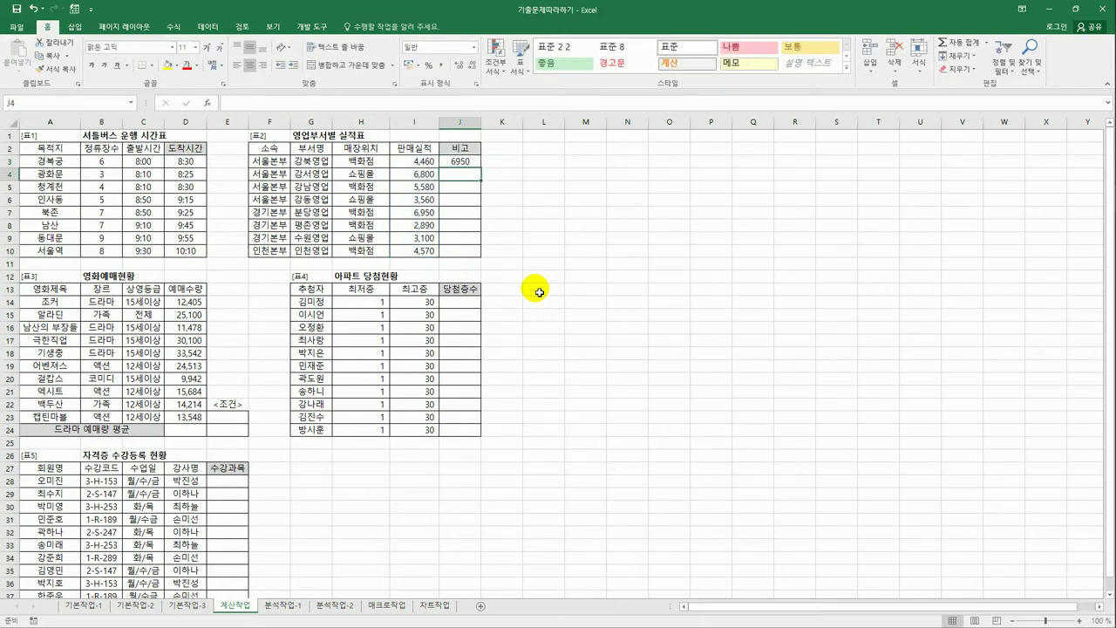
pyautogui.click(472, 162)
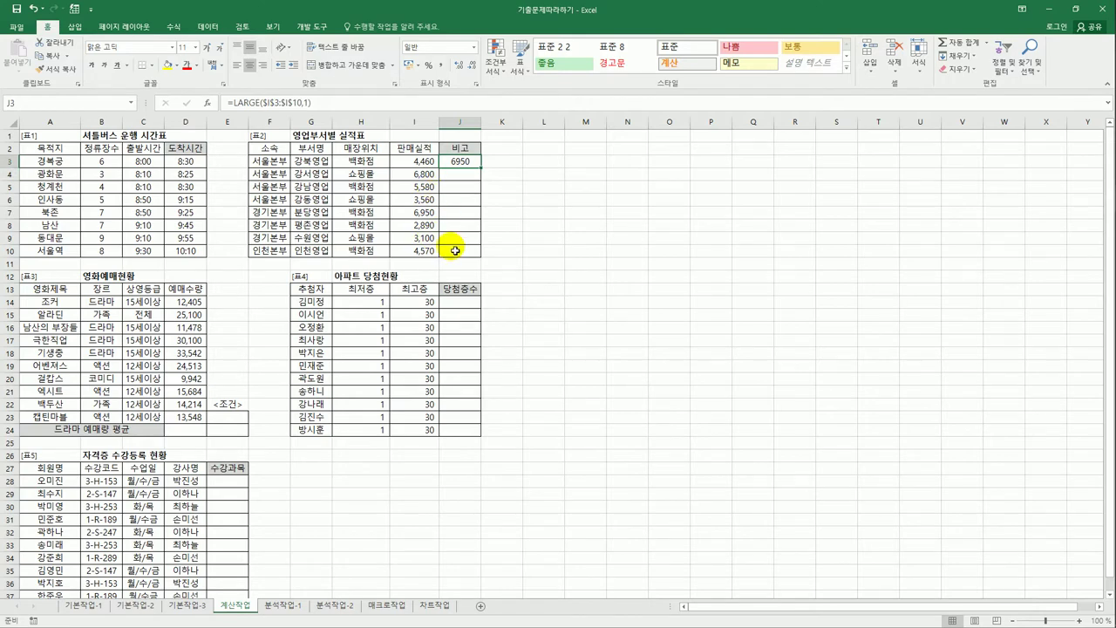
# - Wrap J3's LARGE in an IF that tests =I3 and returns "최우수부서"
pyautogui.click(235, 108)
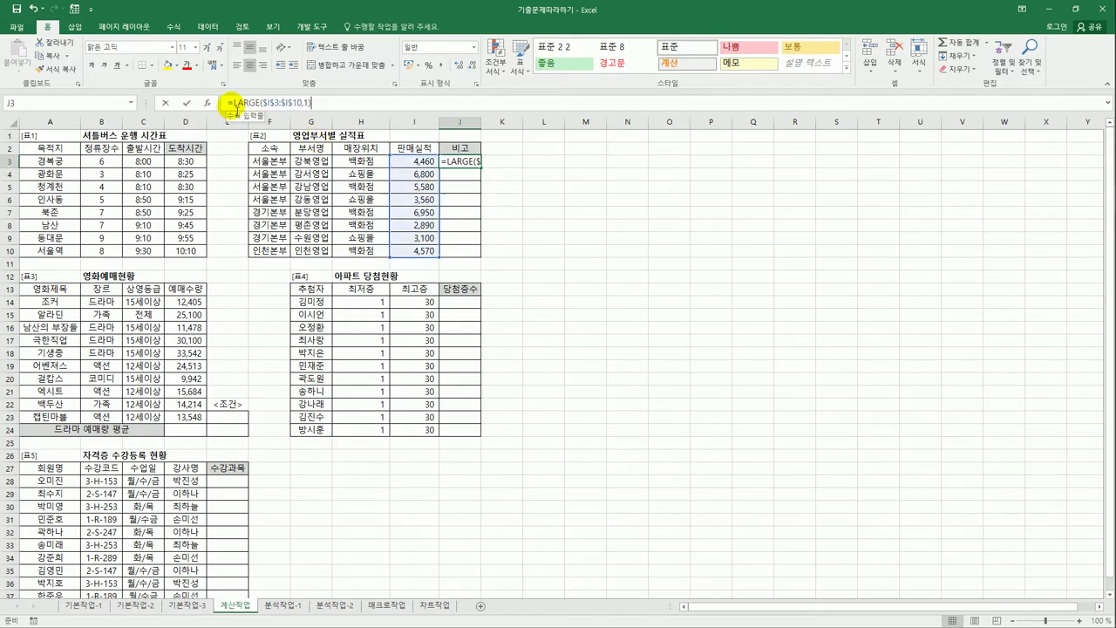
pyautogui.write('if')
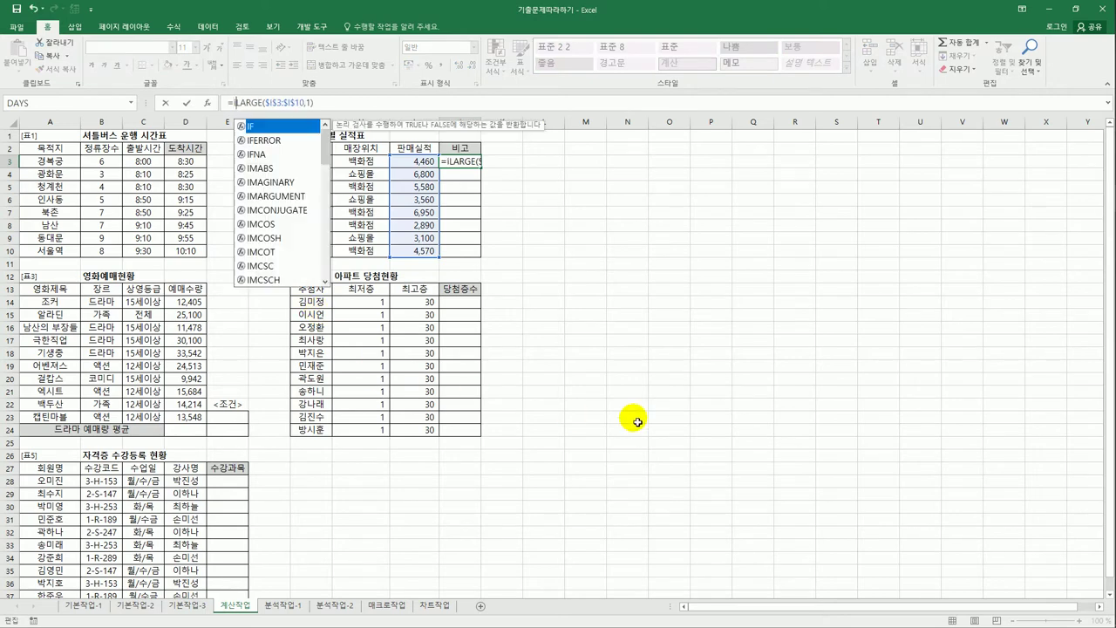
pyautogui.press('Tab')
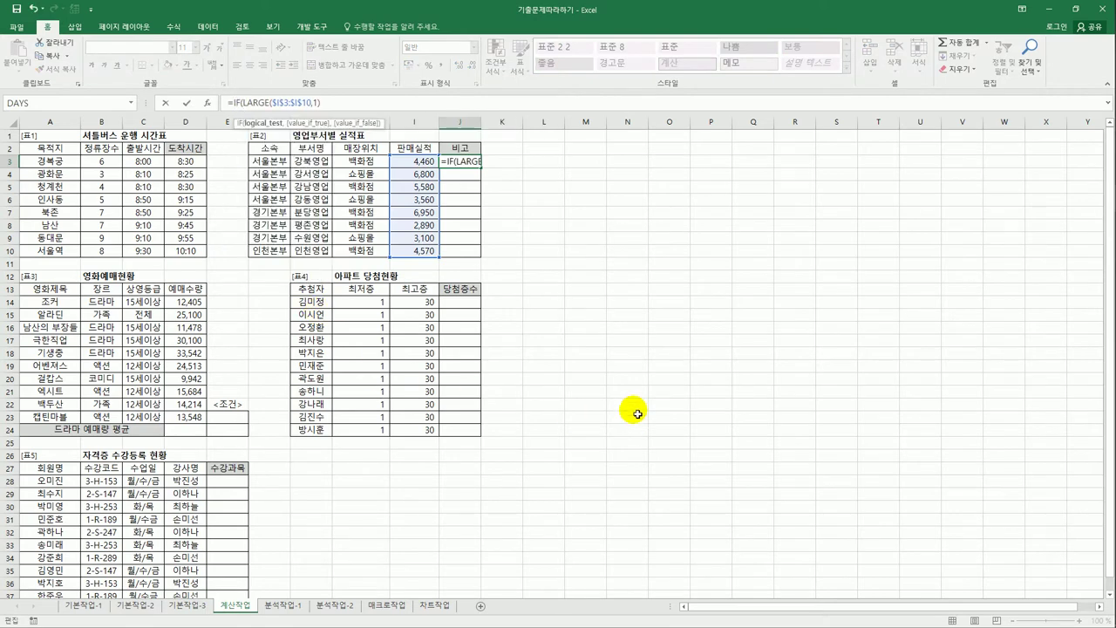
pyautogui.click(338, 105)
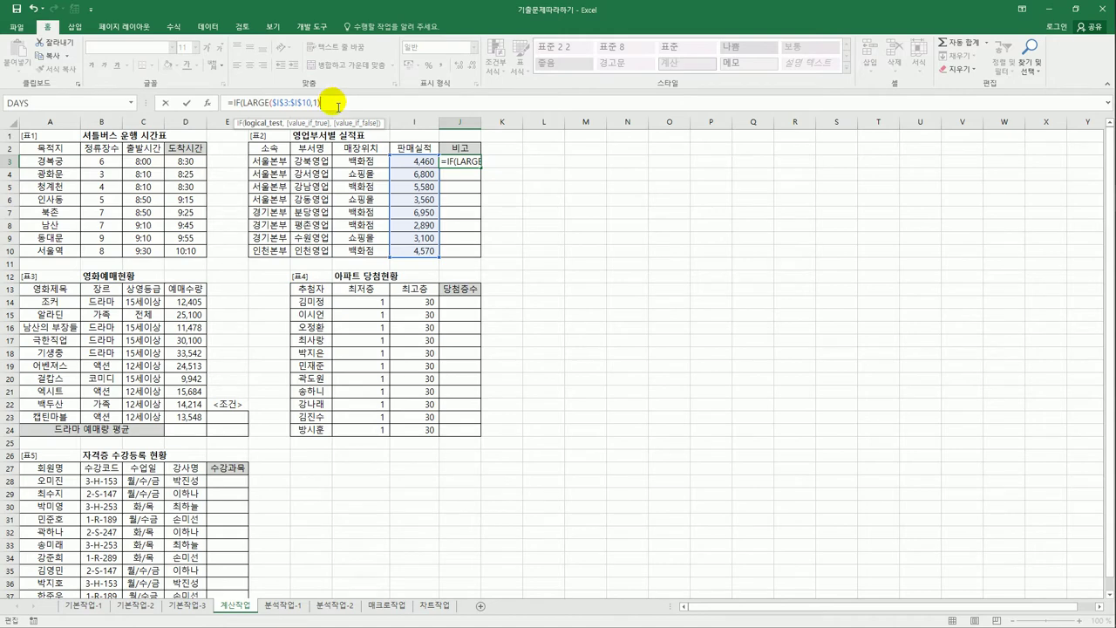
pyautogui.write('=')
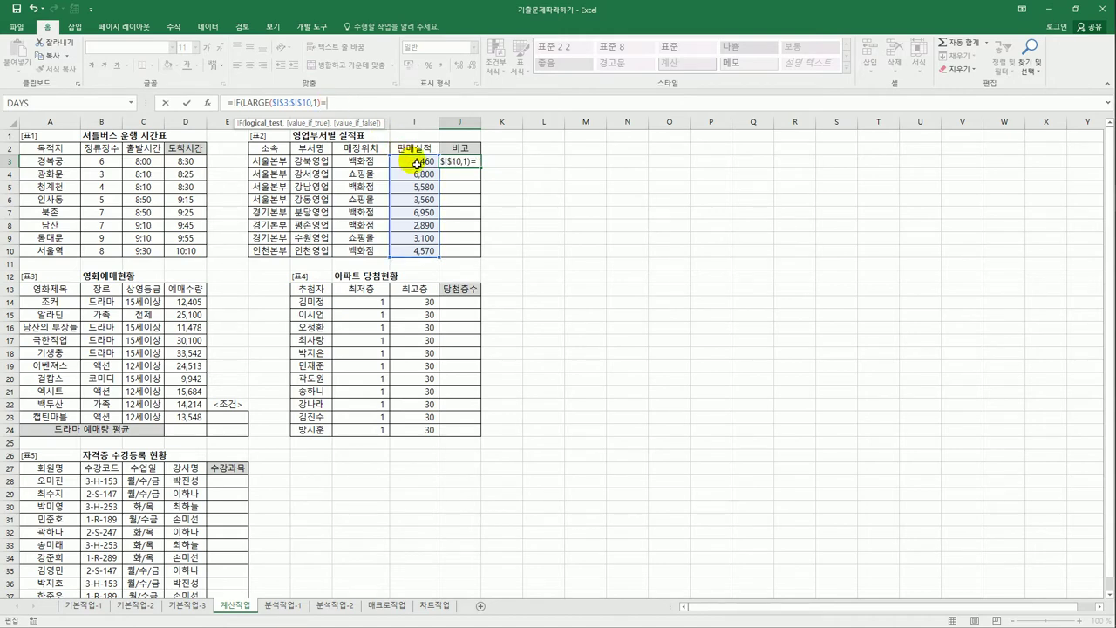
pyautogui.click(417, 162)
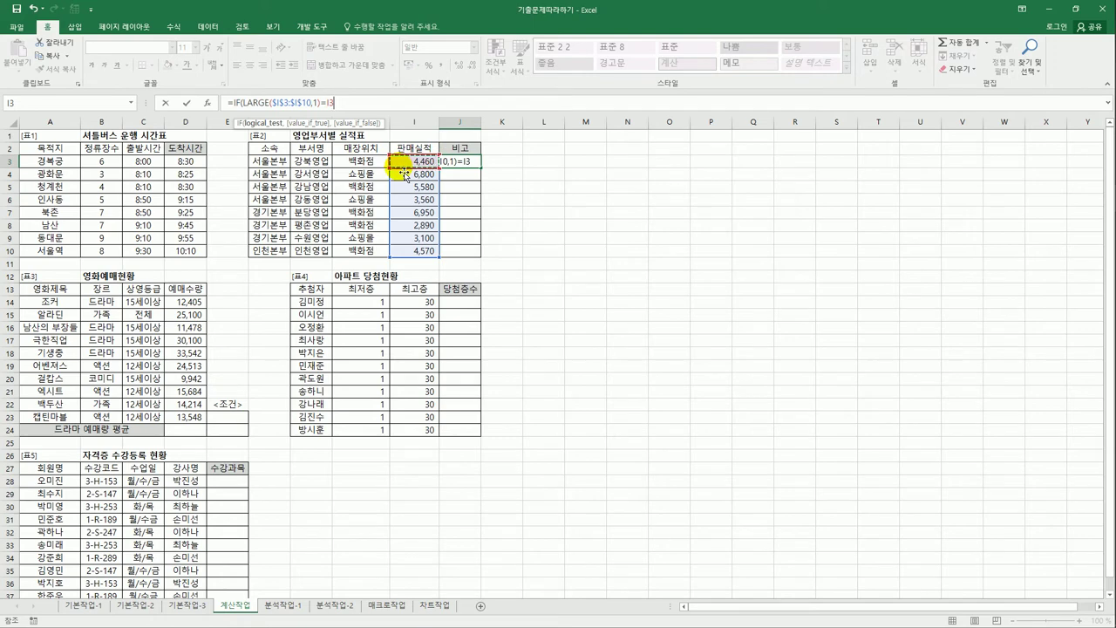
pyautogui.write(',')
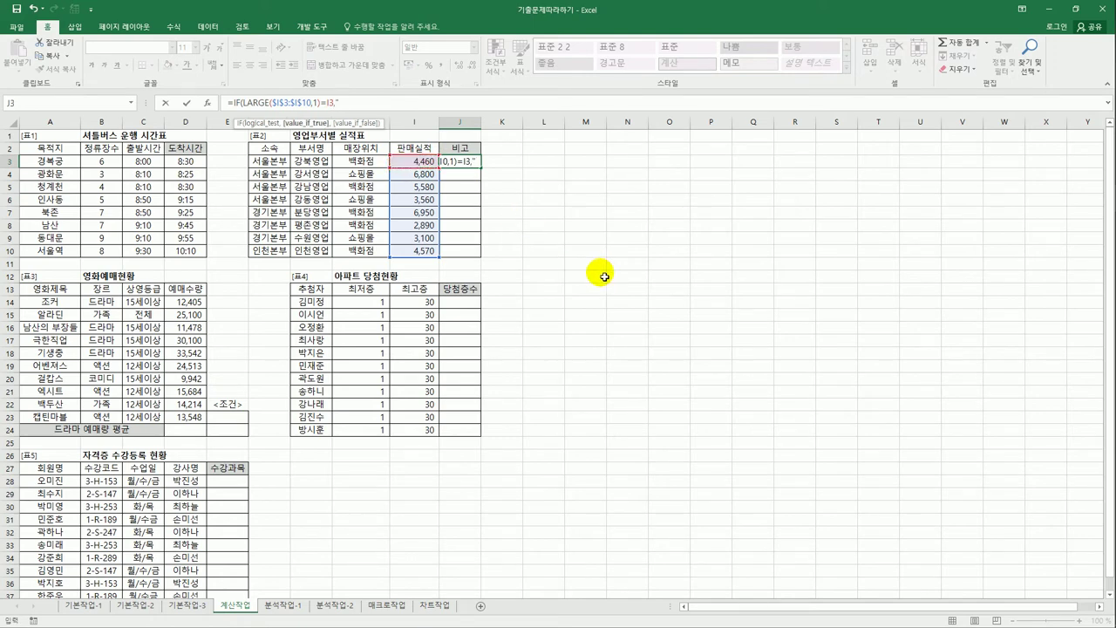
pyautogui.write('"최우수부서",')
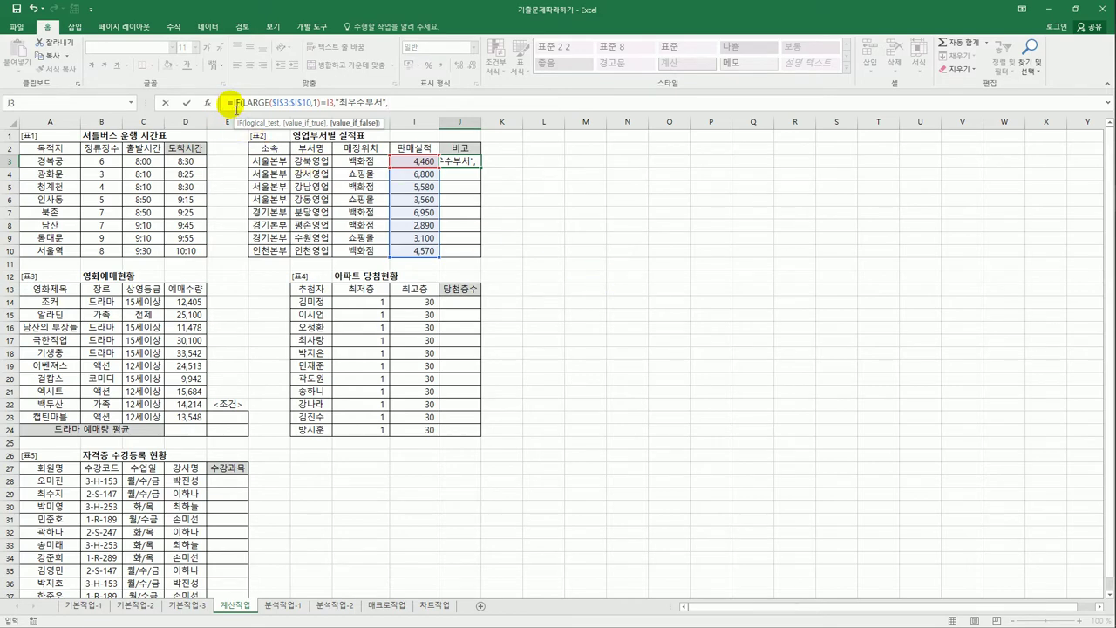
# - Duplicate the IF condition at the end of the formula as a nested test
pyautogui.moveTo(235, 108); pyautogui.dragTo(401, 106)
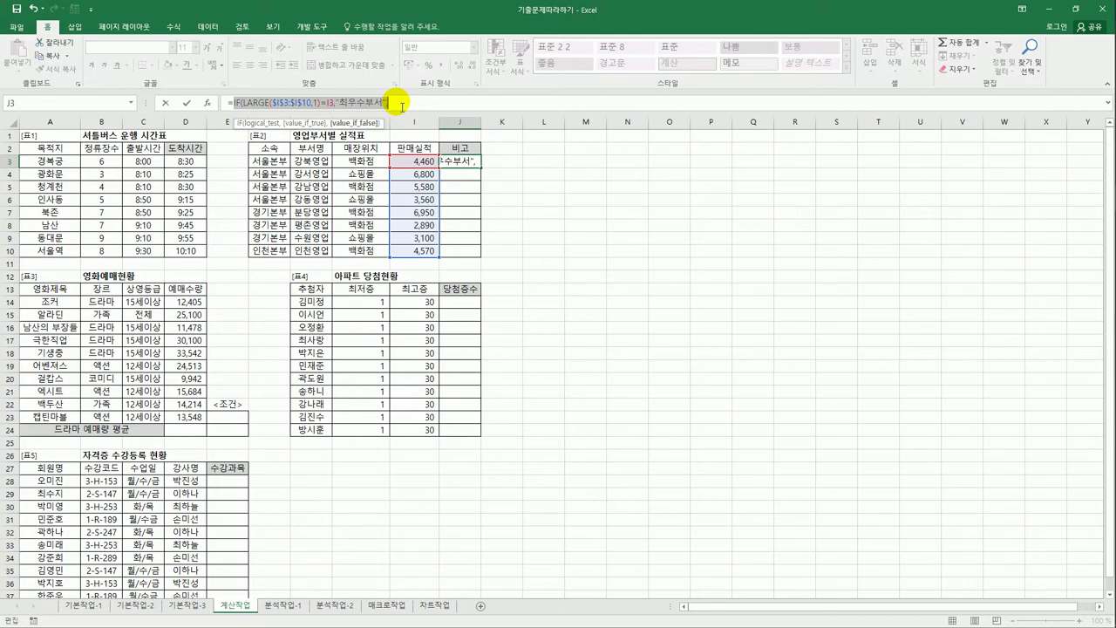
pyautogui.hotkey('ctrl', 'c')
pyautogui.click(402, 107)
pyautogui.hotkey('ctrl', 'v')
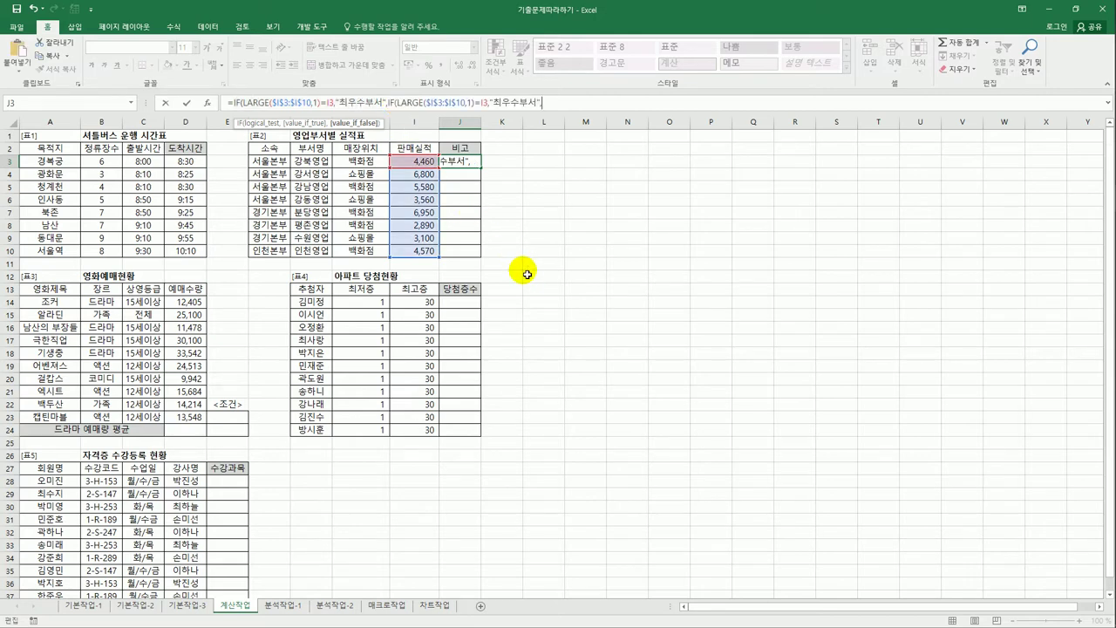
# - Make the nested test use rank 2 with label 우수부서, else "", and close the formula
pyautogui.click(471, 103)
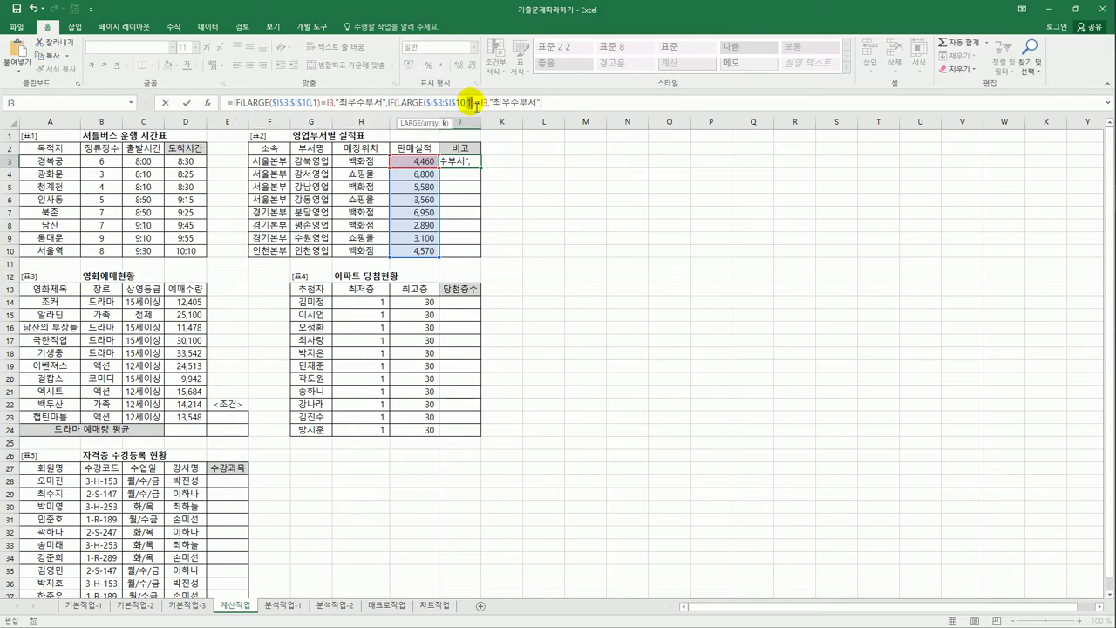
pyautogui.press('BackSpace')
pyautogui.write('2')
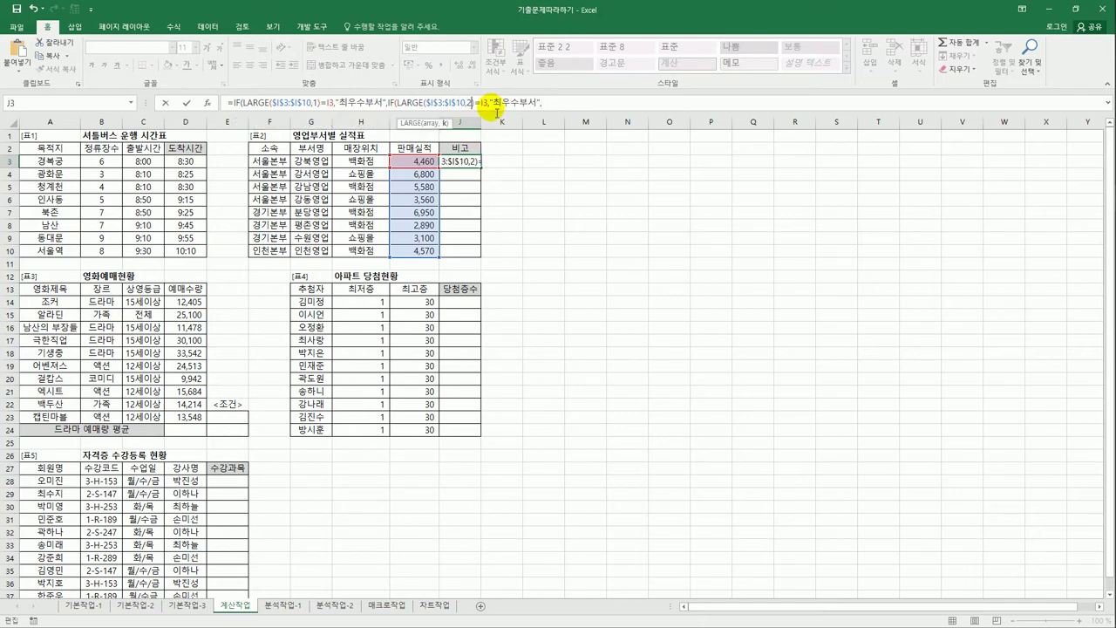
pyautogui.moveTo(497, 108); pyautogui.dragTo(508, 112)
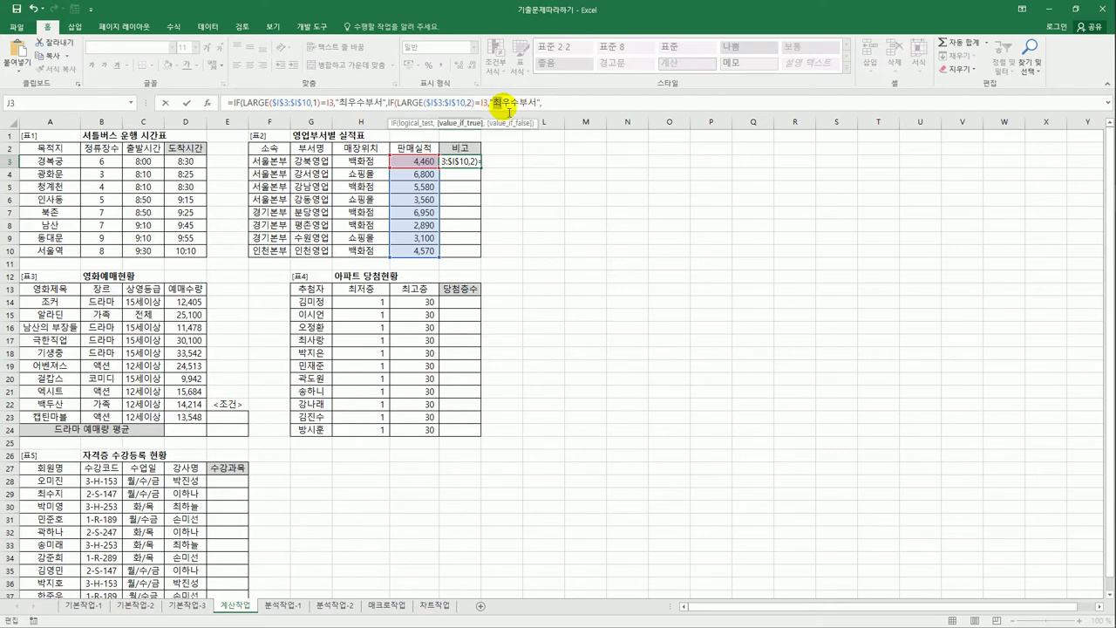
pyautogui.press('Delete')
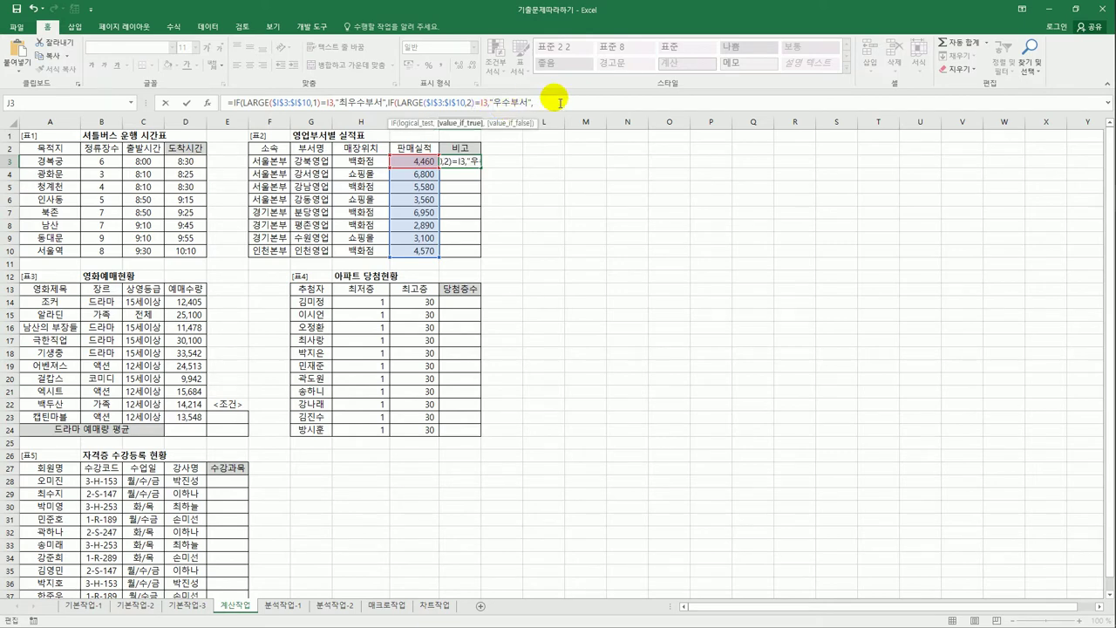
pyautogui.click(544, 101)
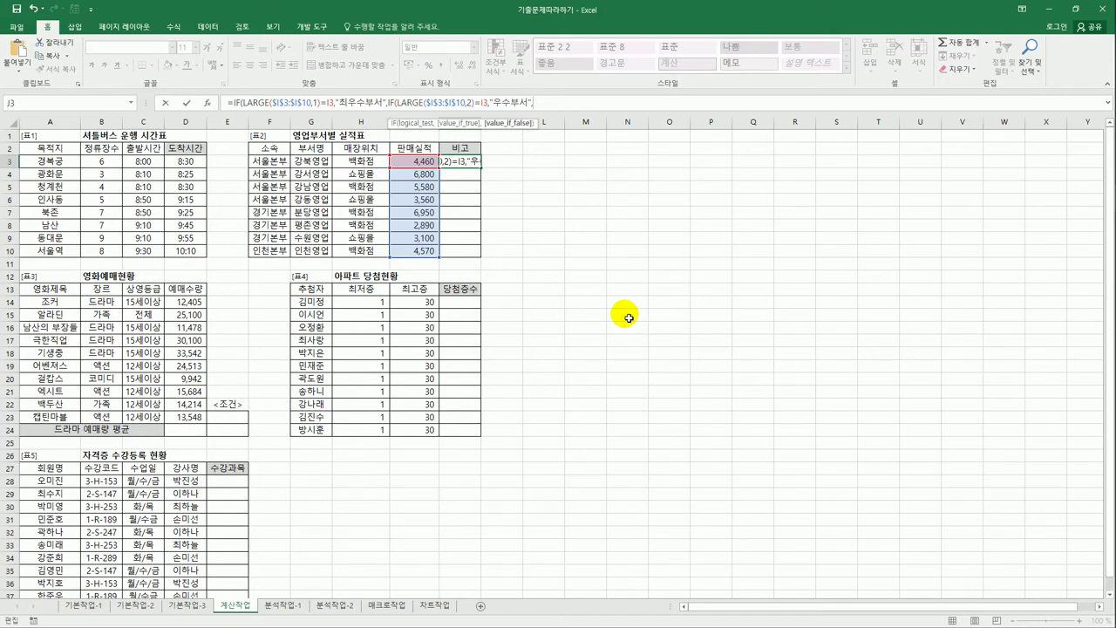
pyautogui.write('"')
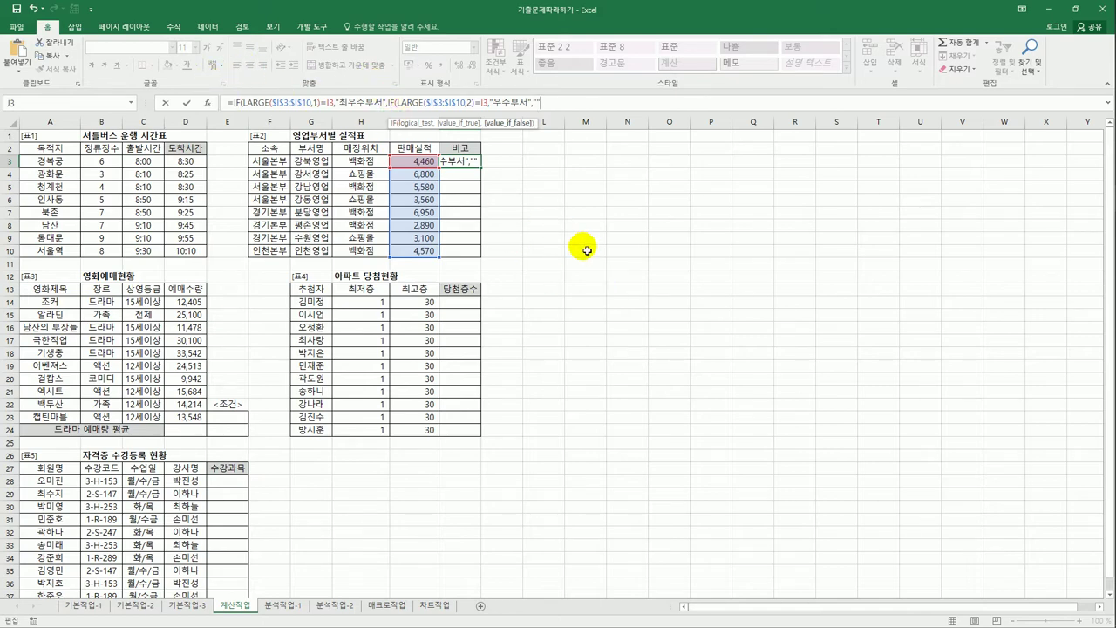
pyautogui.write('))')
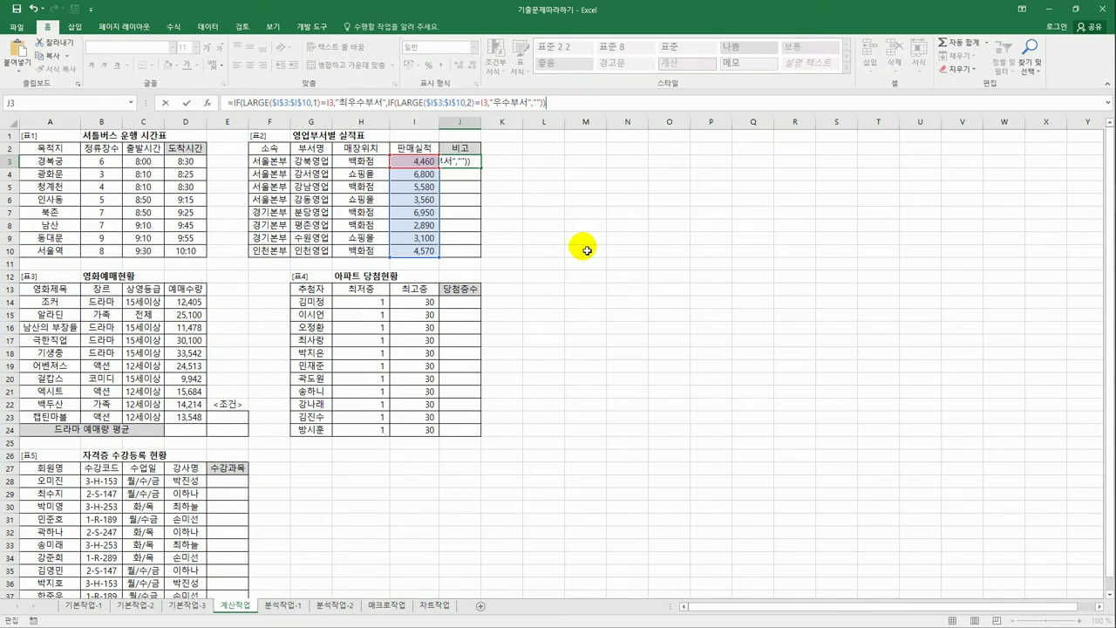
pyautogui.press('Return')
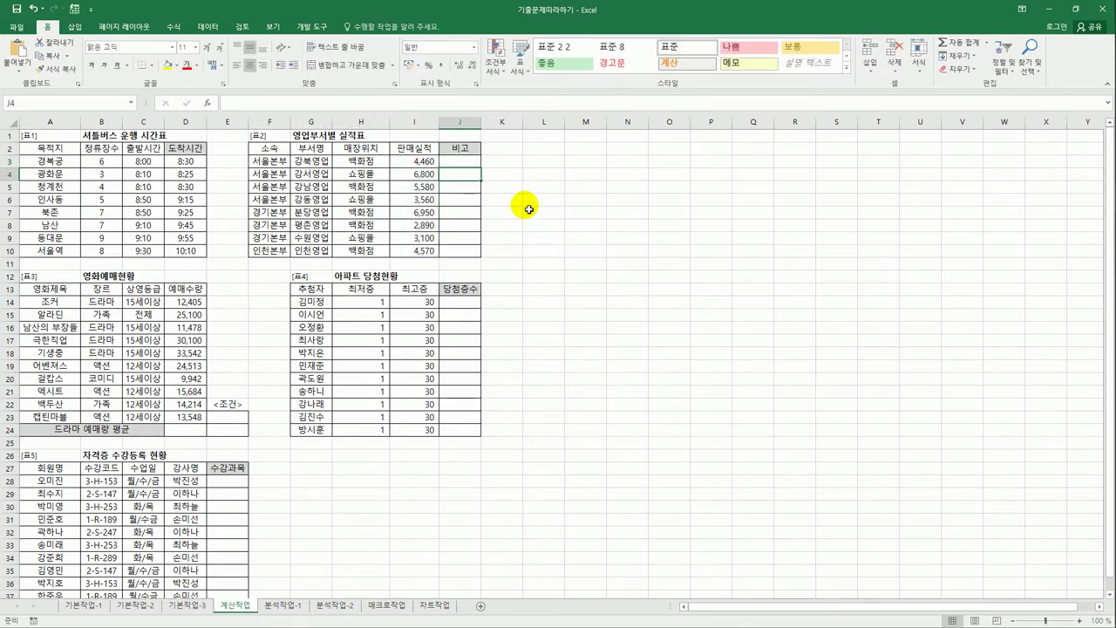
# - Fill the J3 remark formula down to J10 and autofit column J
pyautogui.click(475, 163)
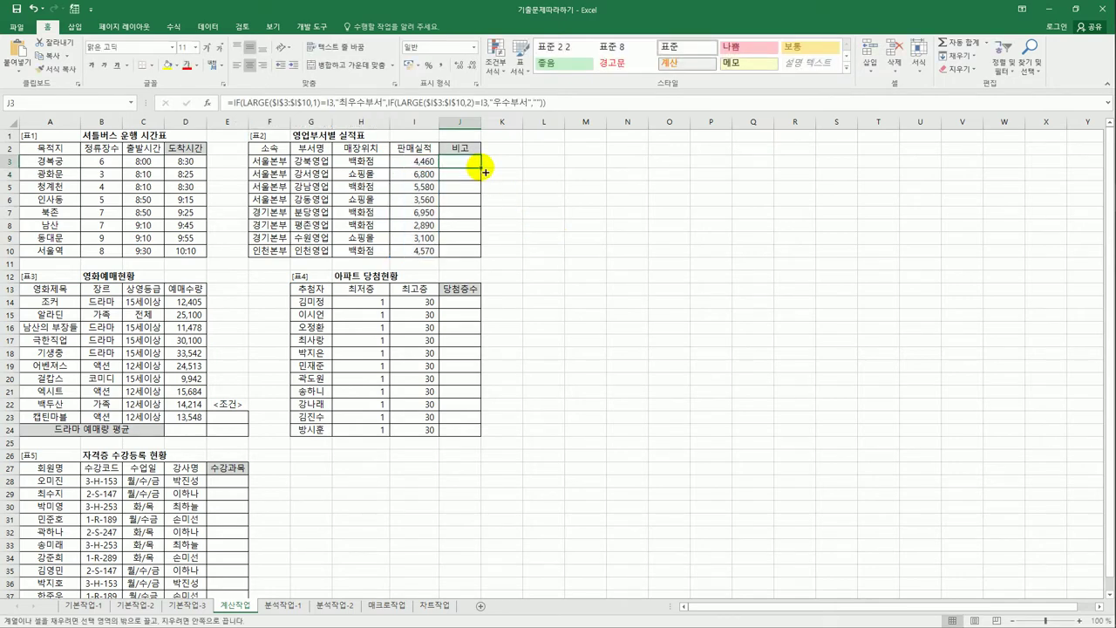
pyautogui.moveTo(482, 170); pyautogui.dragTo(476, 263)
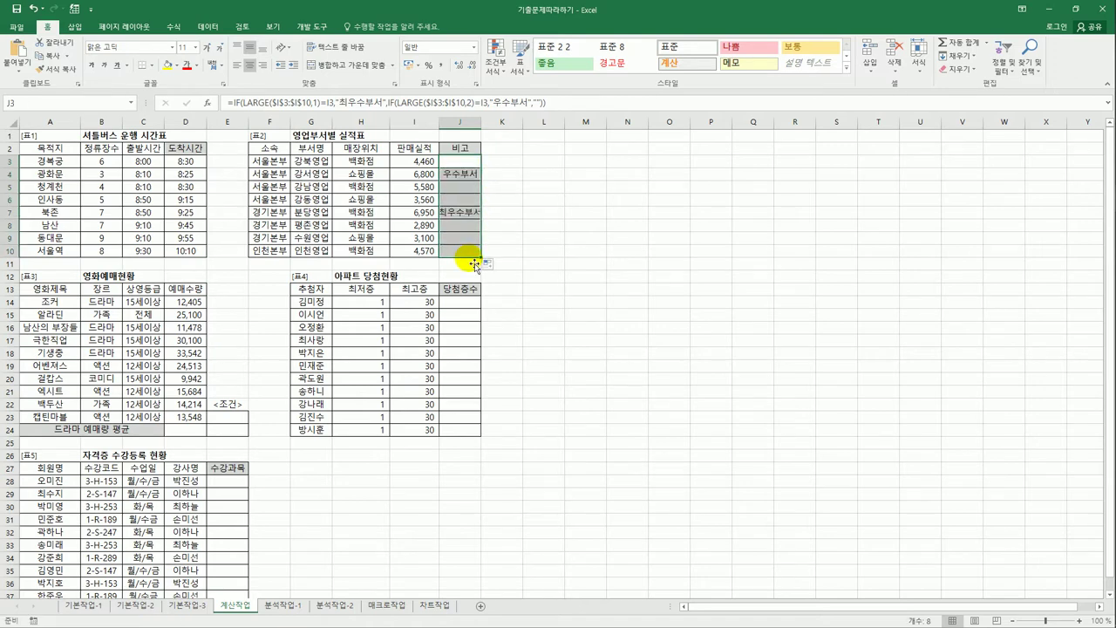
pyautogui.click(462, 212)
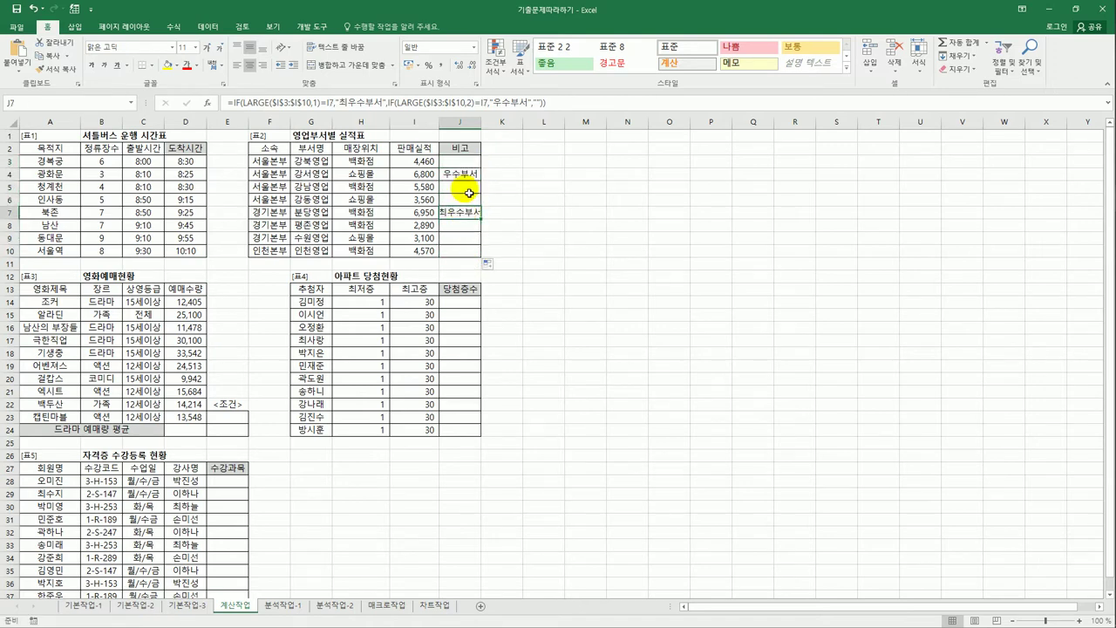
pyautogui.doubleClick(481, 117)
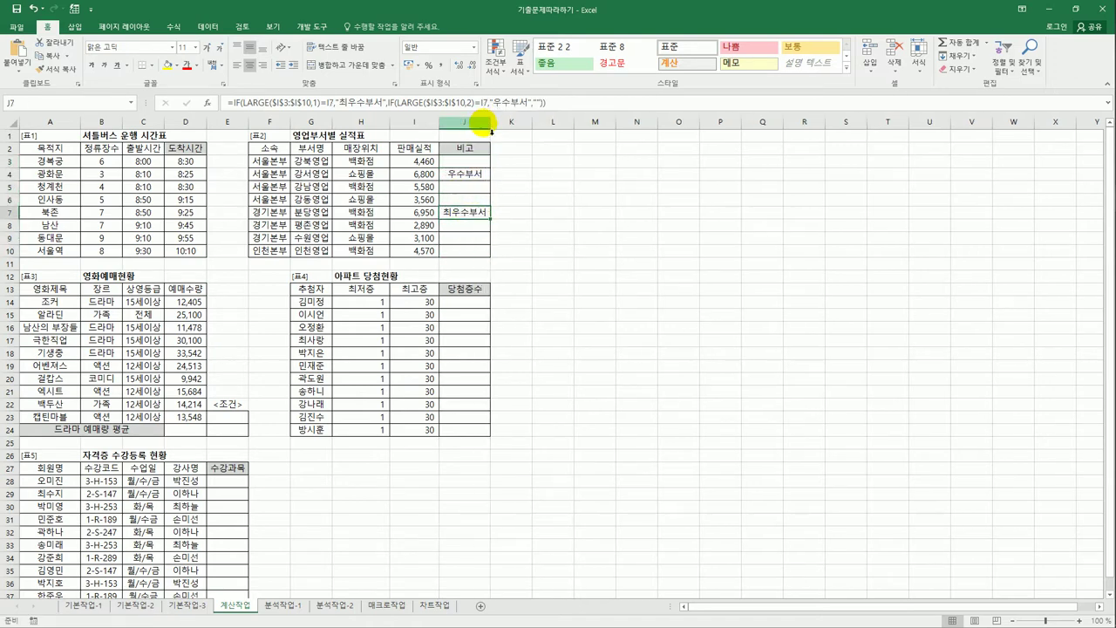
pyautogui.click(467, 250)
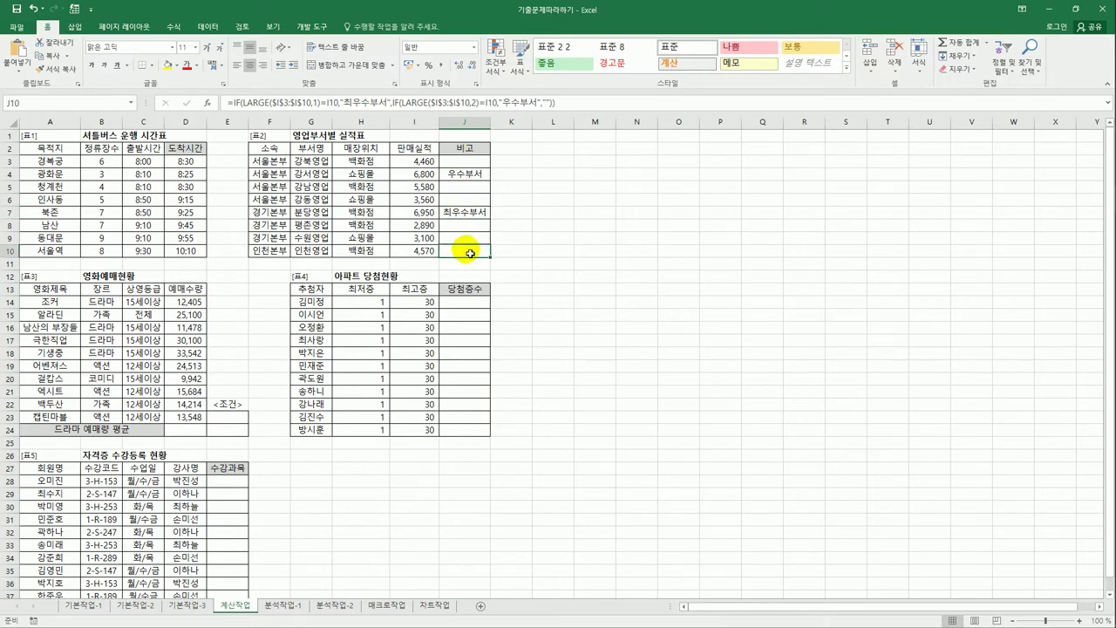
pyautogui.click(199, 434)
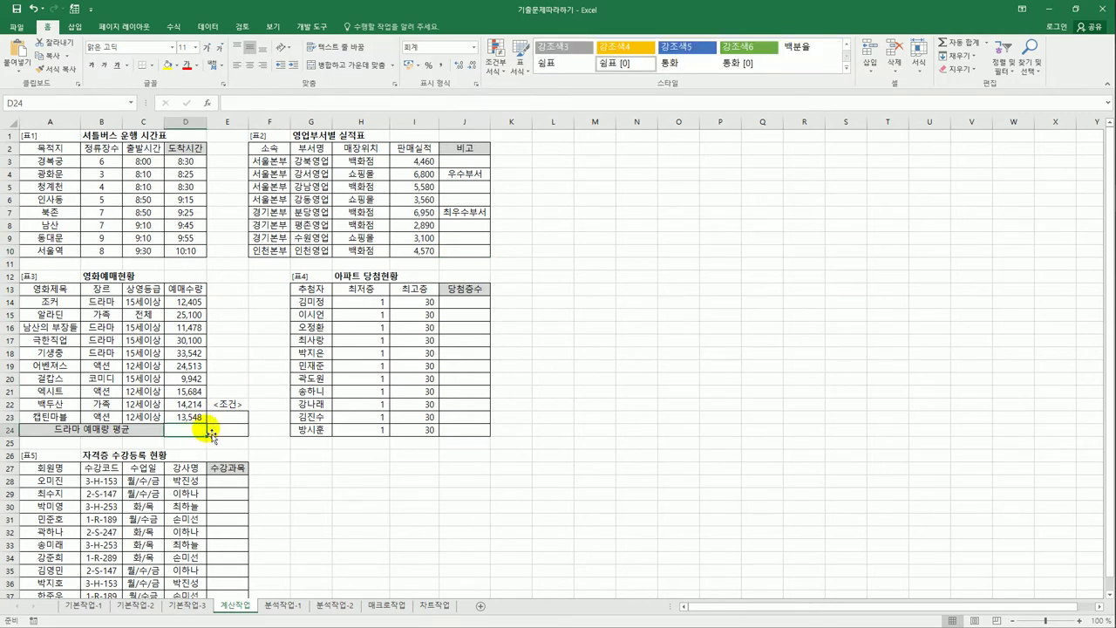
# - Copy the 장르 header and 드라마 value from B13:B14 into E23:E24
pyautogui.click(229, 417)
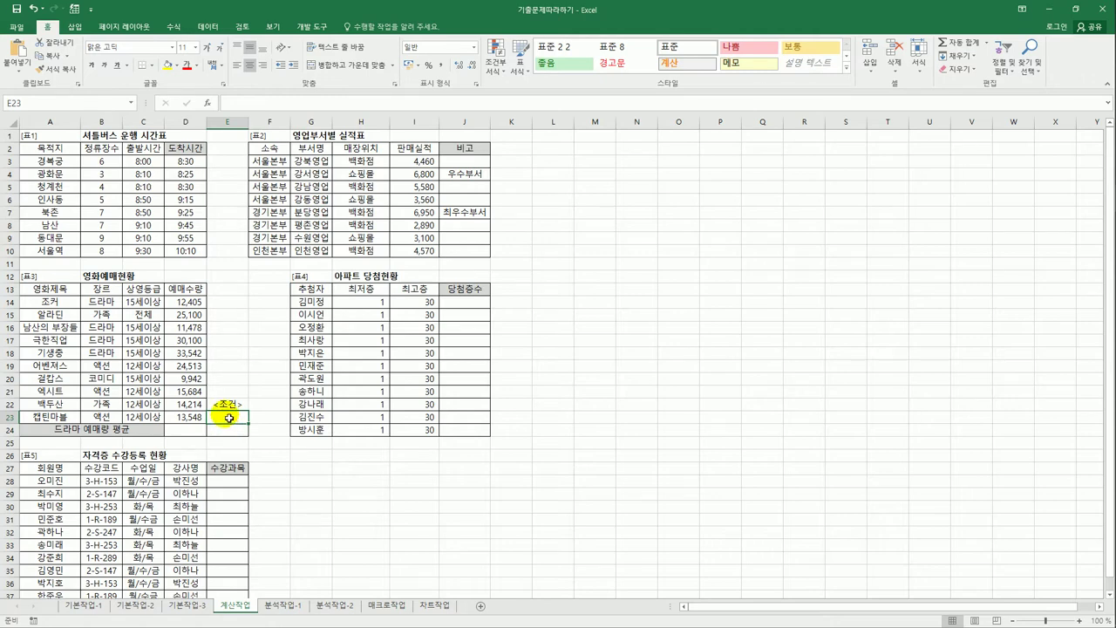
pyautogui.moveTo(229, 418); pyautogui.dragTo(228, 434)
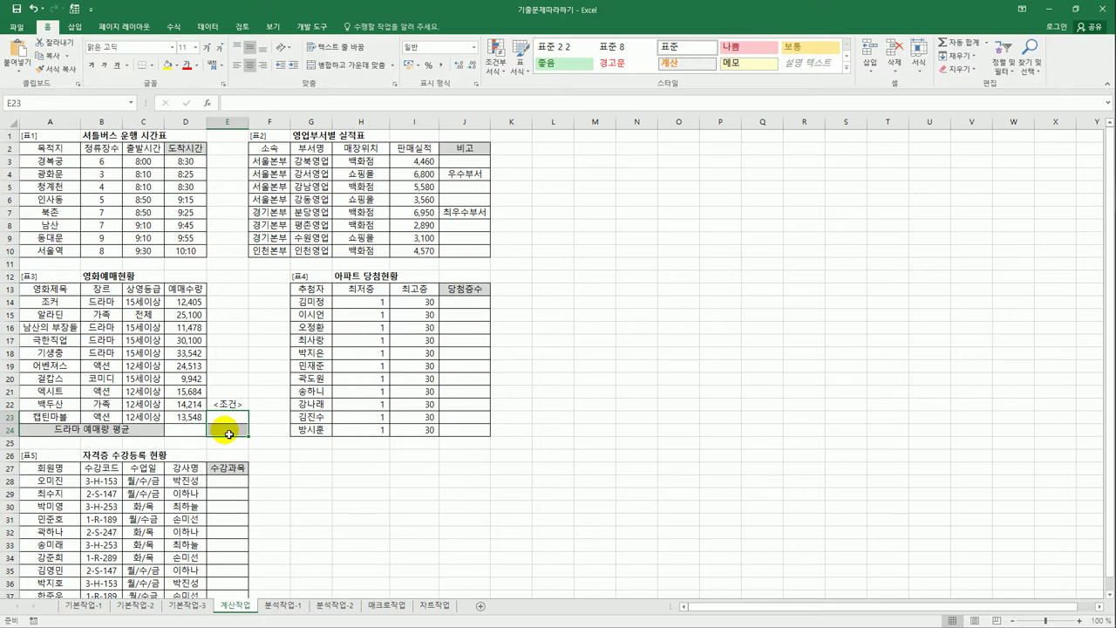
pyautogui.click(111, 290)
pyautogui.moveTo(113, 300); pyautogui.dragTo(114, 301)
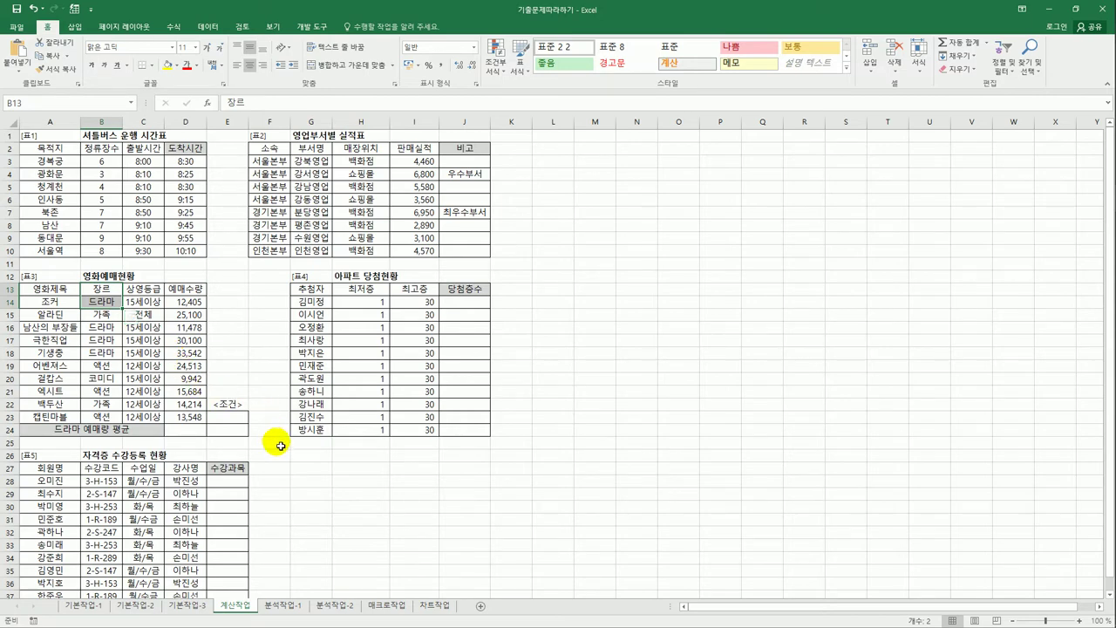
pyautogui.hotkey('ctrl', 'c')
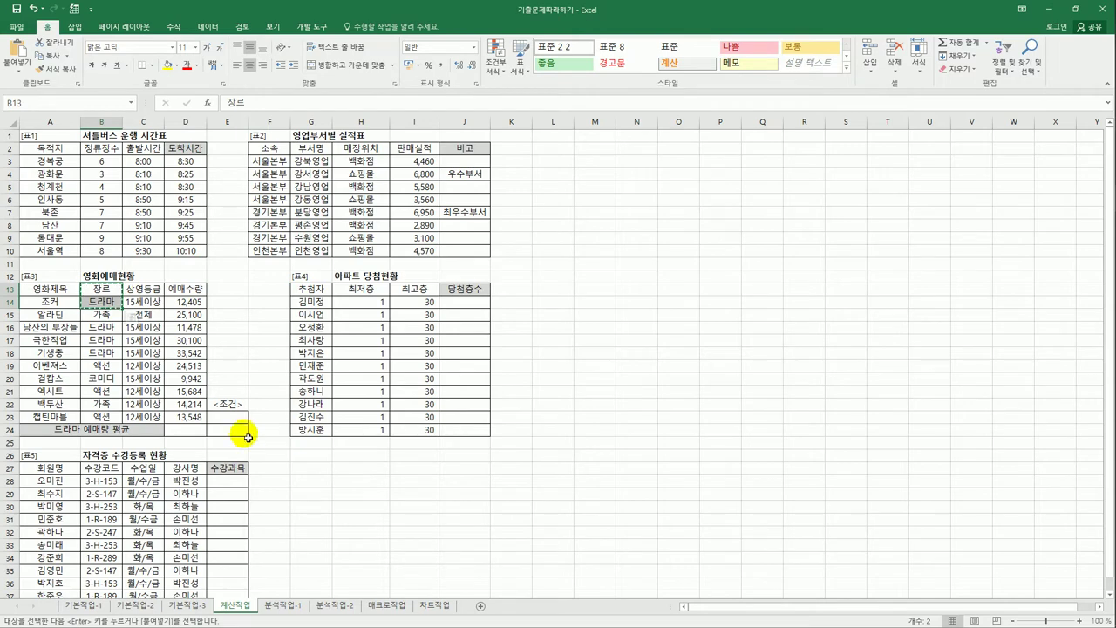
pyautogui.click(240, 424)
pyautogui.hotkey('ctrl', 'v')
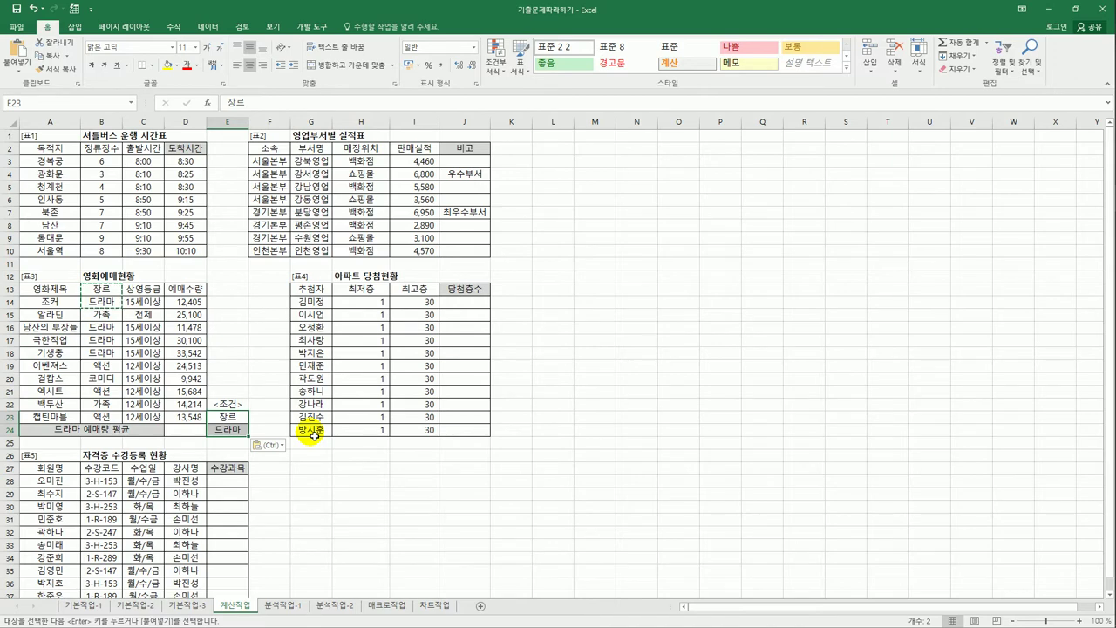
pyautogui.click(183, 433)
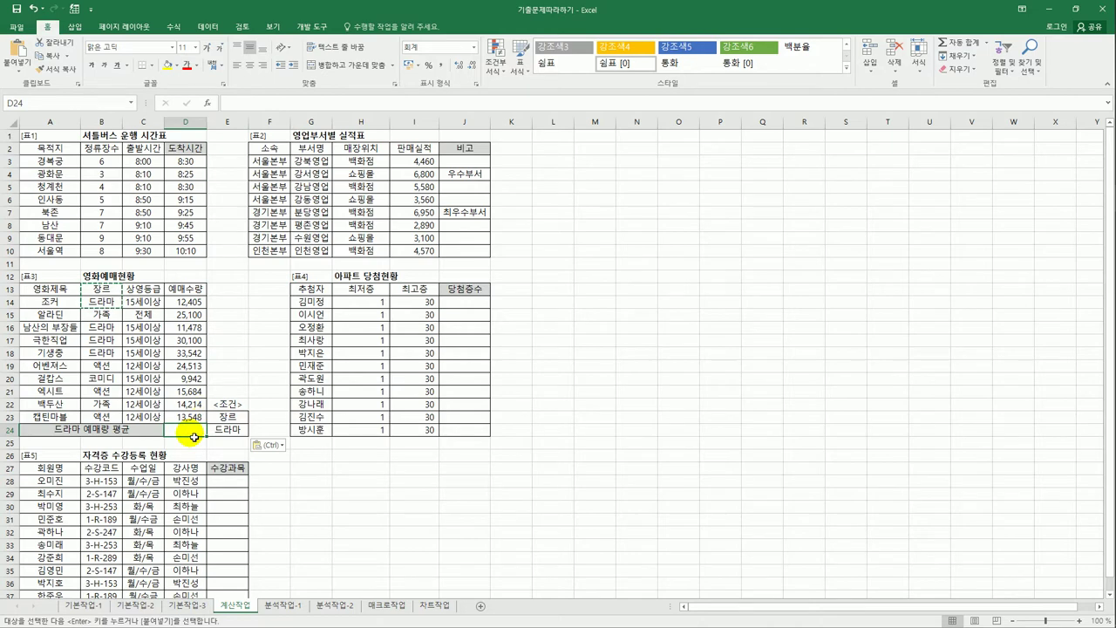
# - Enter =DAVERAGE(A13:D23,D13,E23:E24) in D24, giving a drama average of 21,881
pyautogui.write('=')
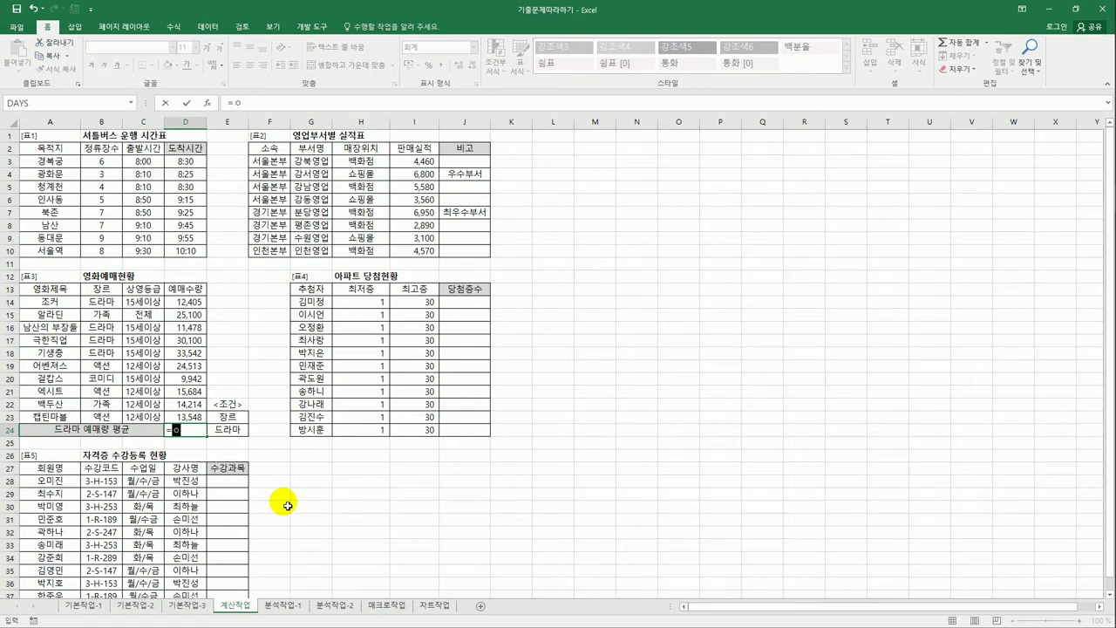
pyautogui.write('dav')
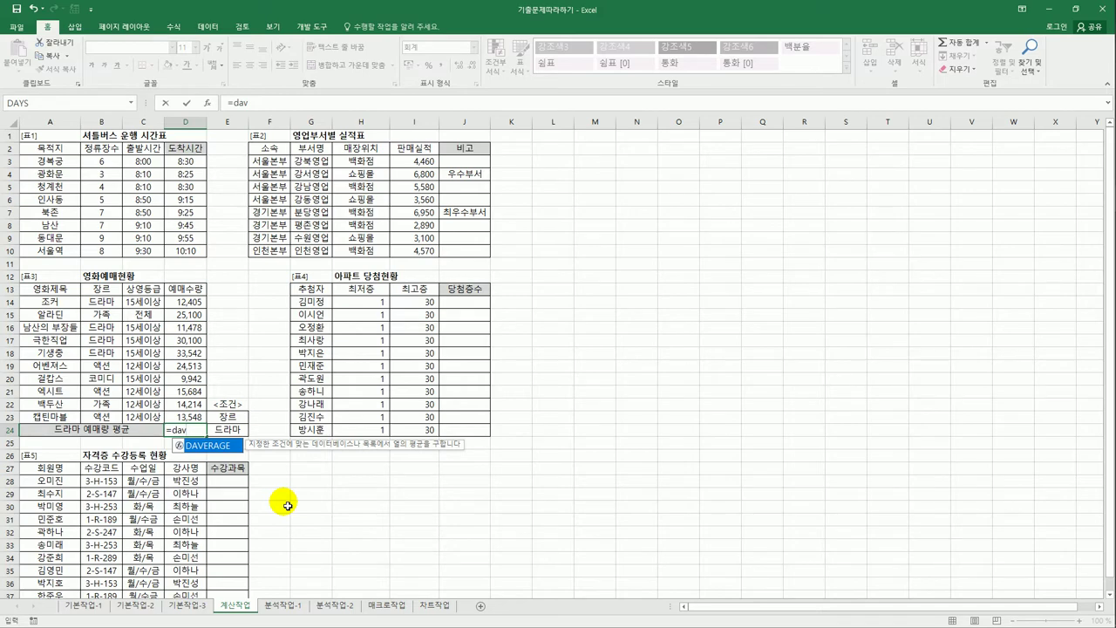
pyautogui.doubleClick(220, 447)
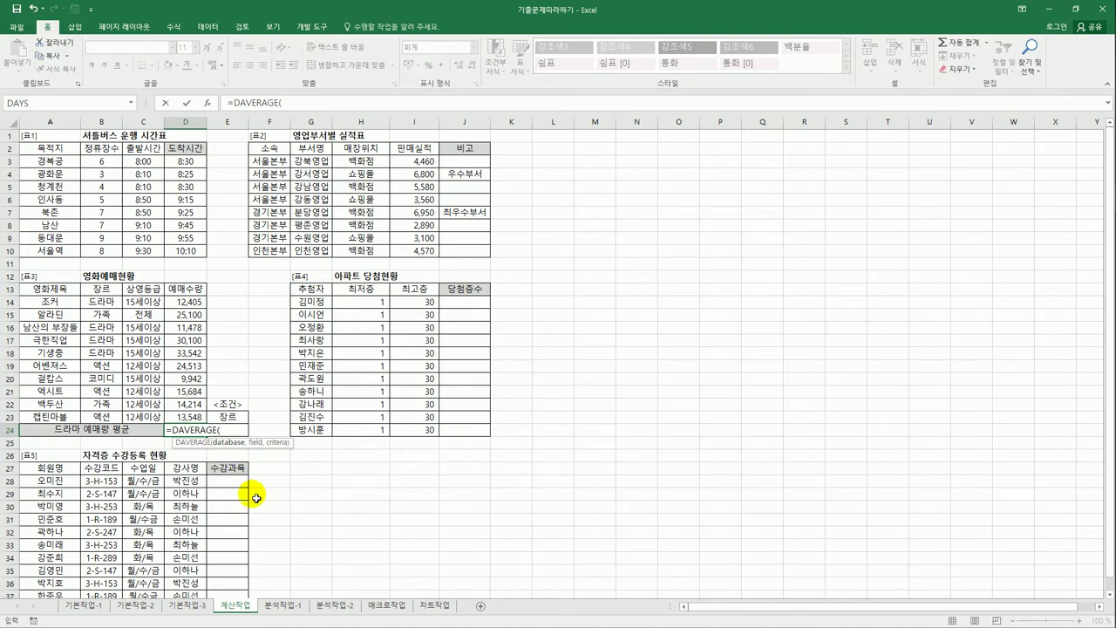
pyautogui.moveTo(39, 295); pyautogui.dragTo(181, 420)
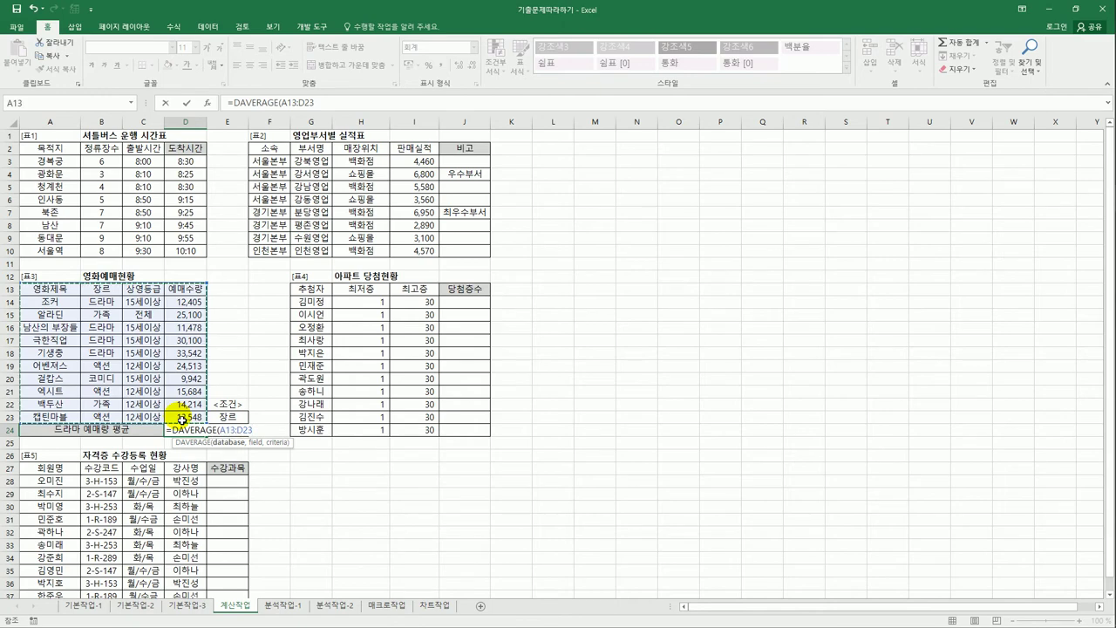
pyautogui.write(',')
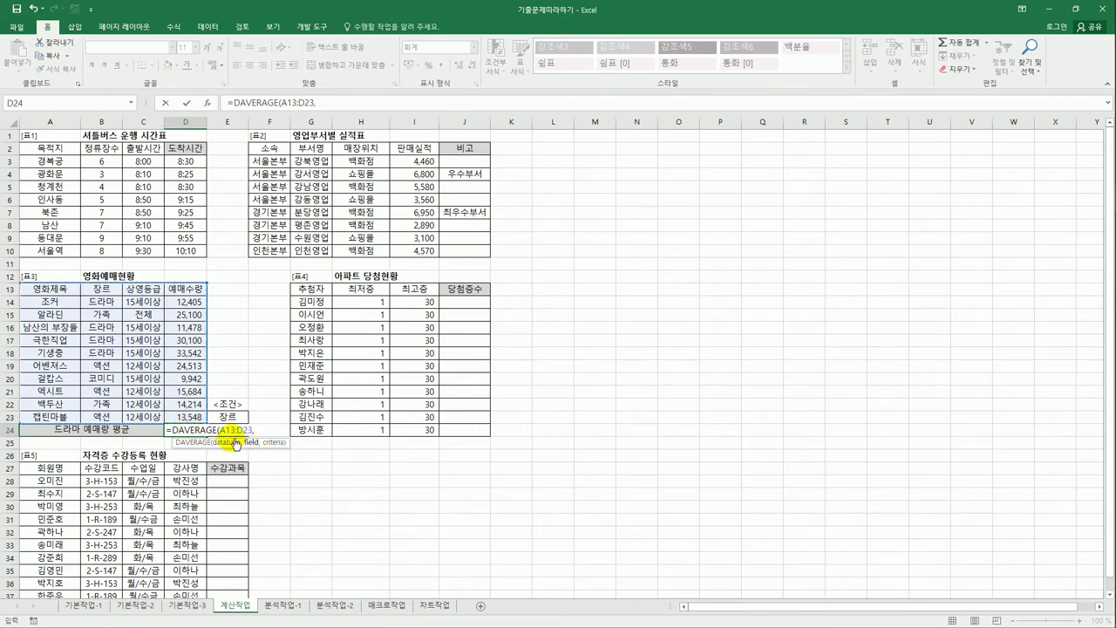
pyautogui.click(194, 290)
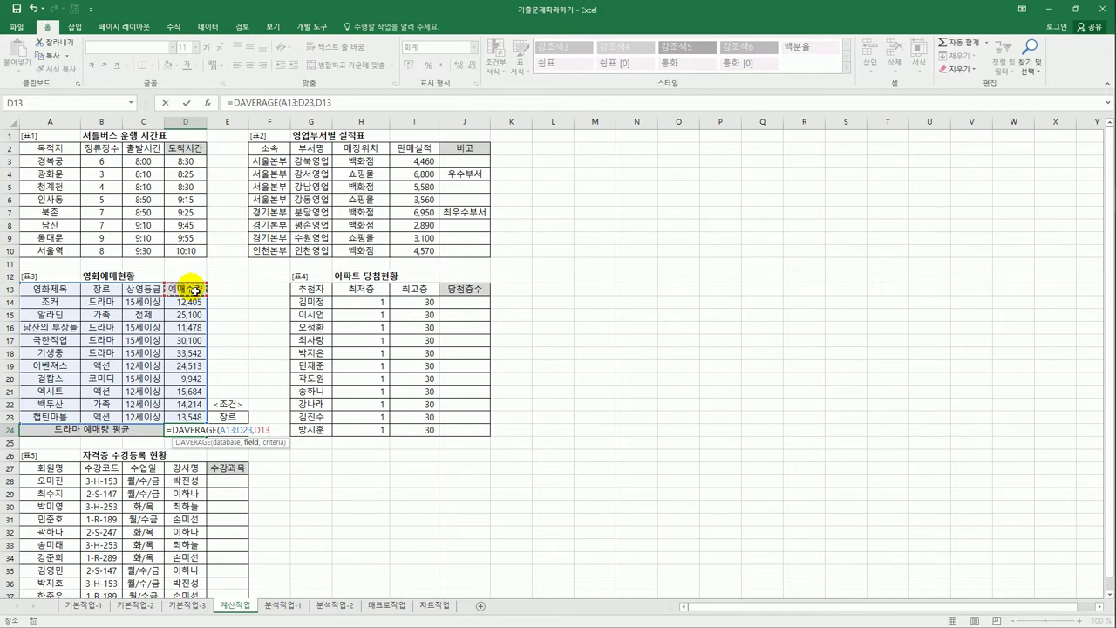
pyautogui.write(',')
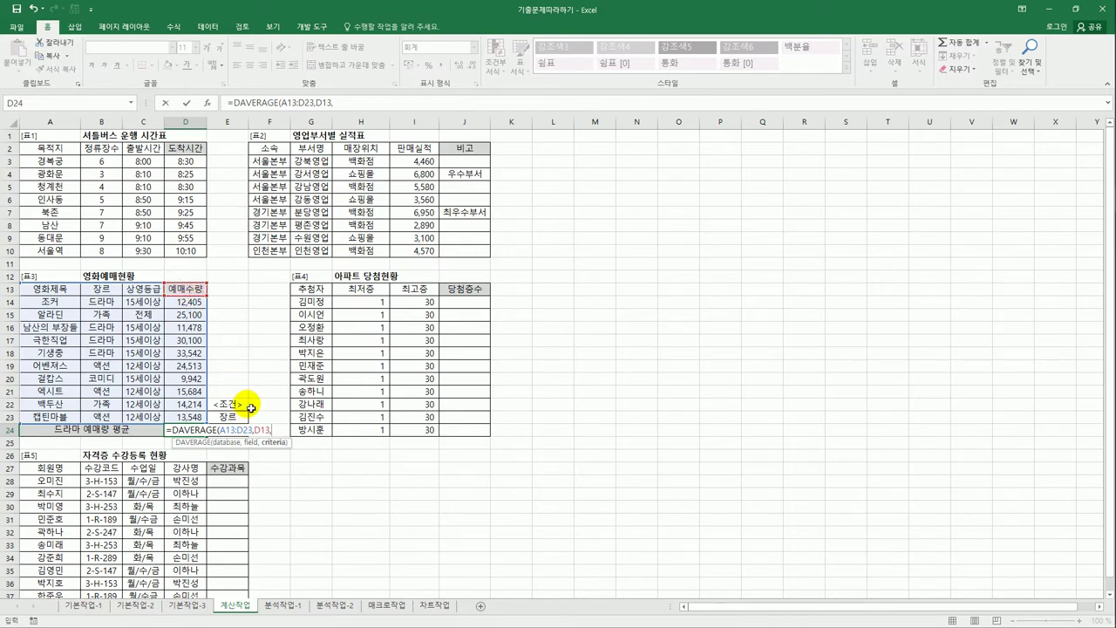
pyautogui.moveTo(251, 407); pyautogui.dragTo(237, 435)
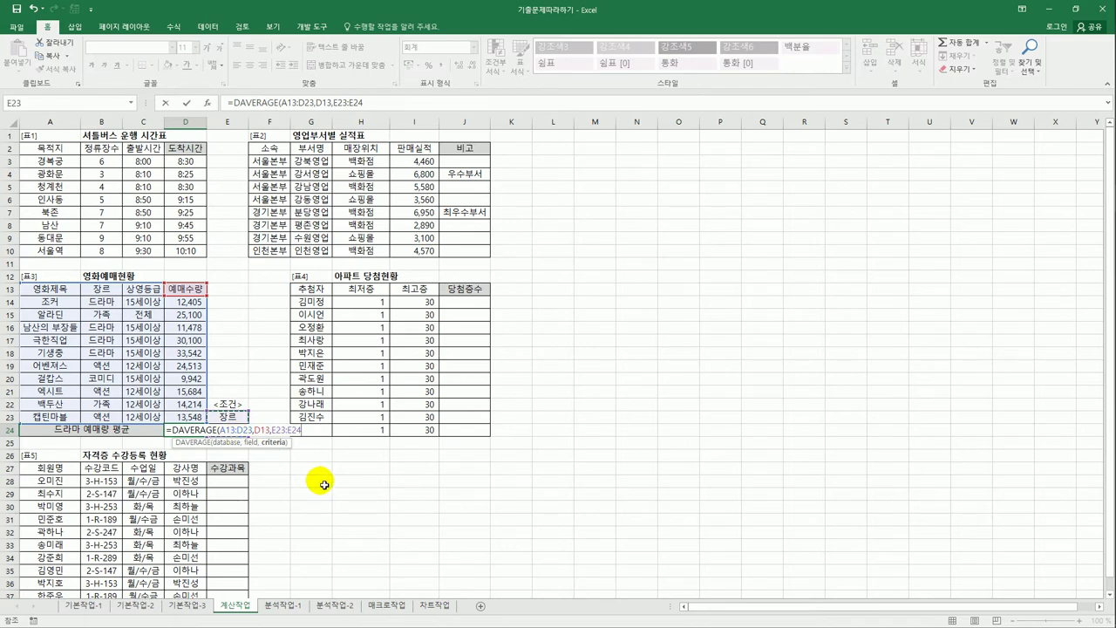
pyautogui.write(')')
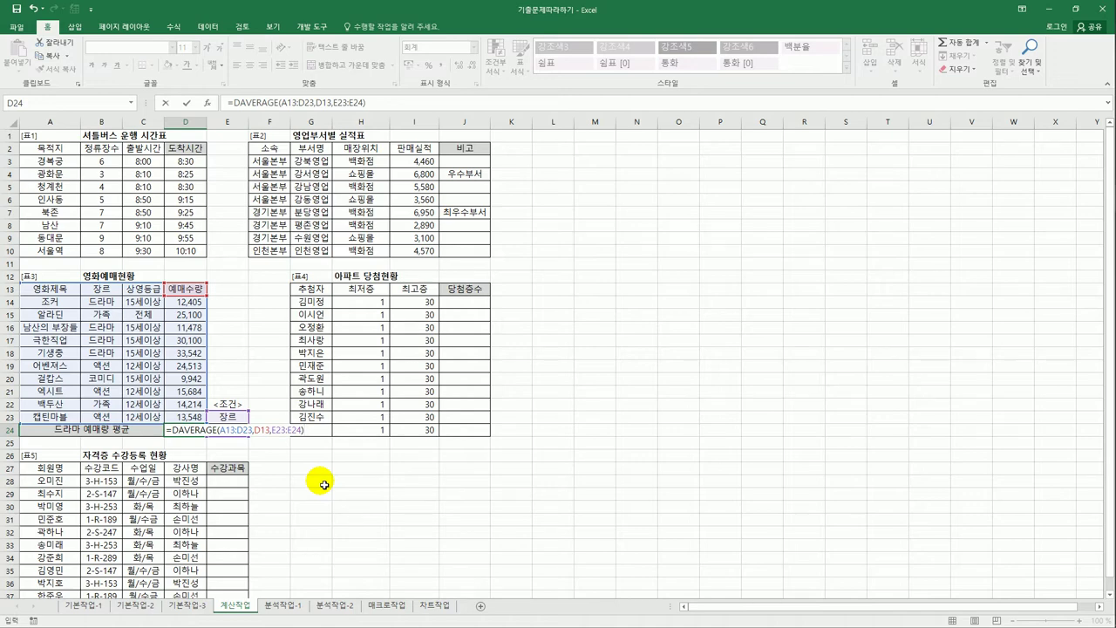
pyautogui.press('Return')
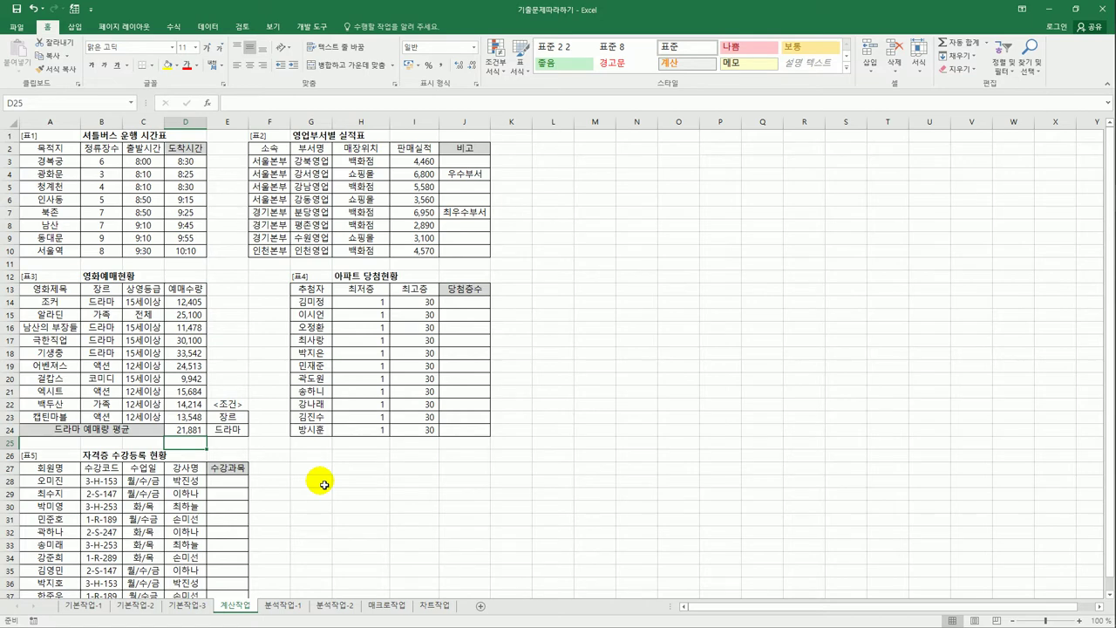
pyautogui.click(197, 432)
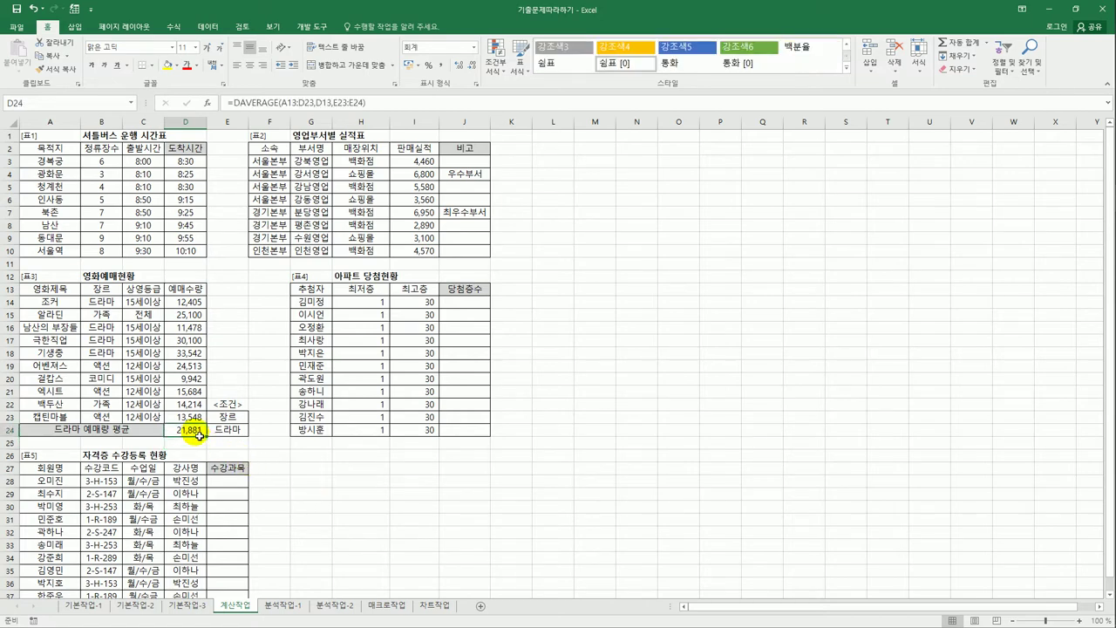
pyautogui.click(460, 307)
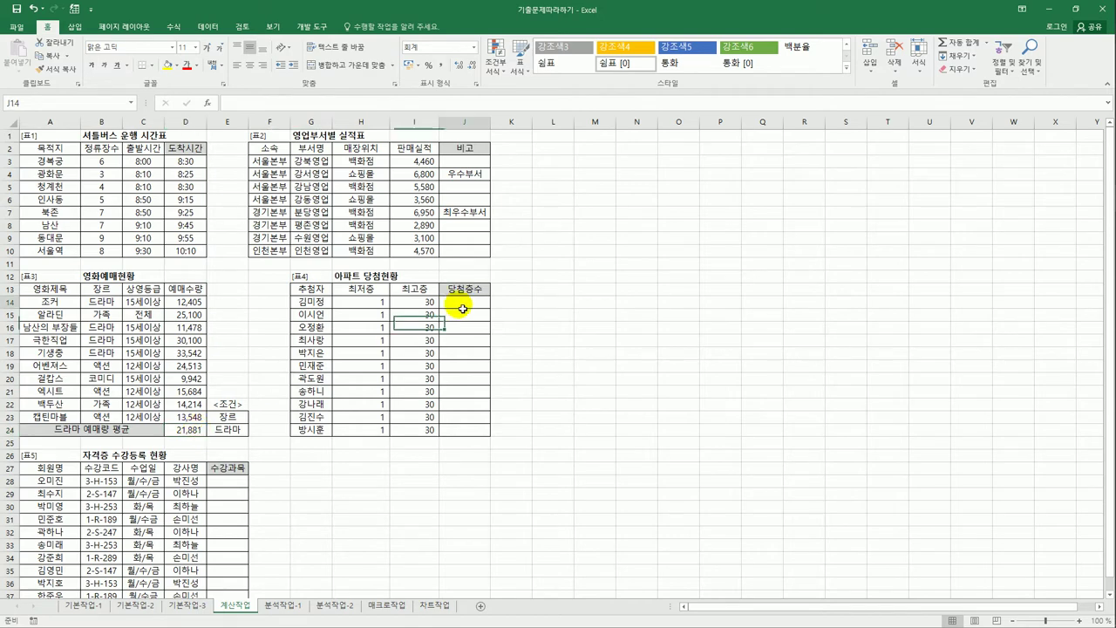
# - Enter =RANDBETWEEN(H14,I14) in J14 using the lowest and highest floors
pyautogui.click(385, 302)
pyautogui.click(407, 307)
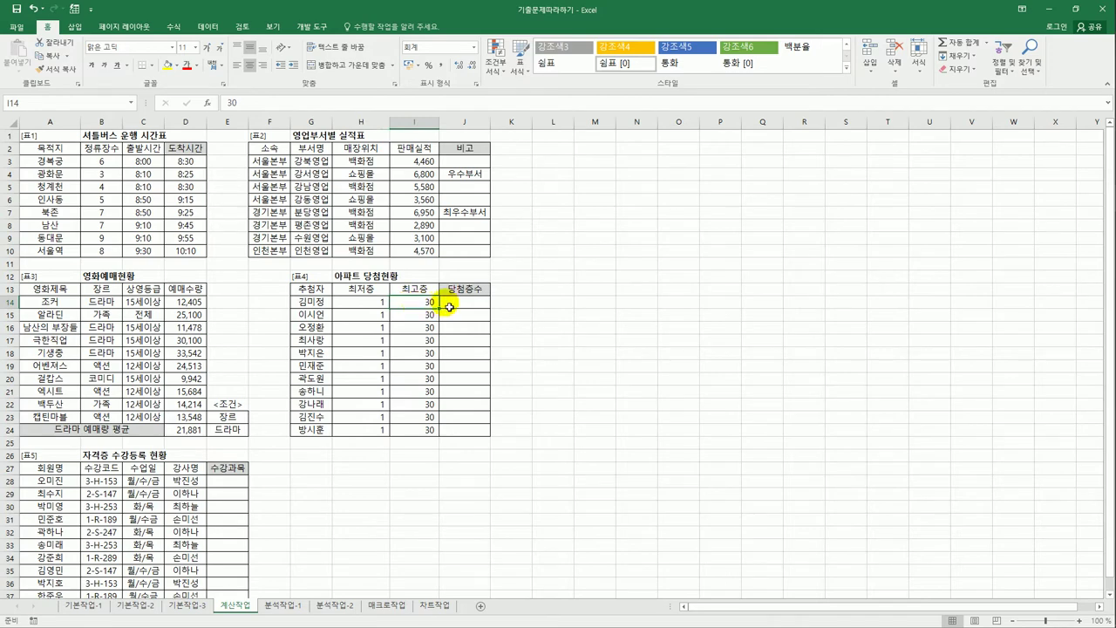
pyautogui.click(452, 307)
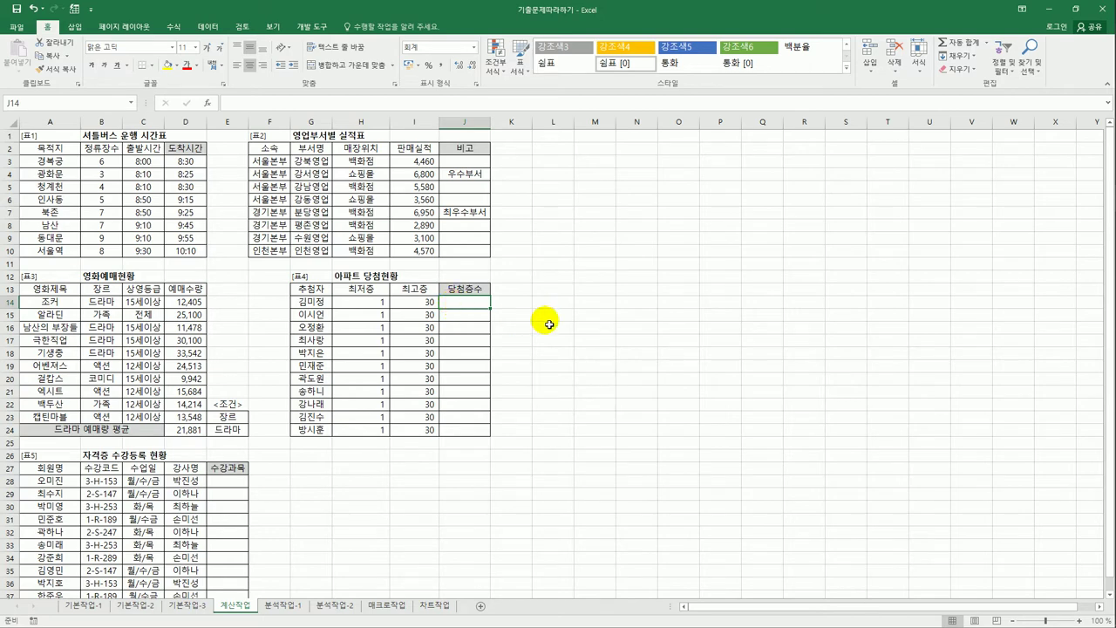
pyautogui.write('=')
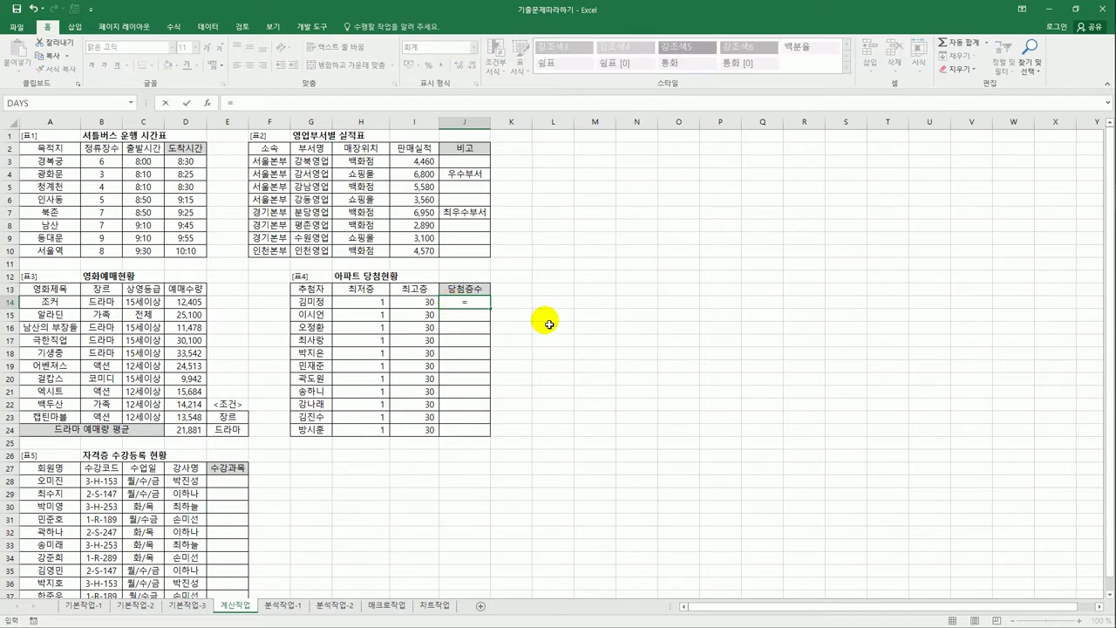
pyautogui.write('r')
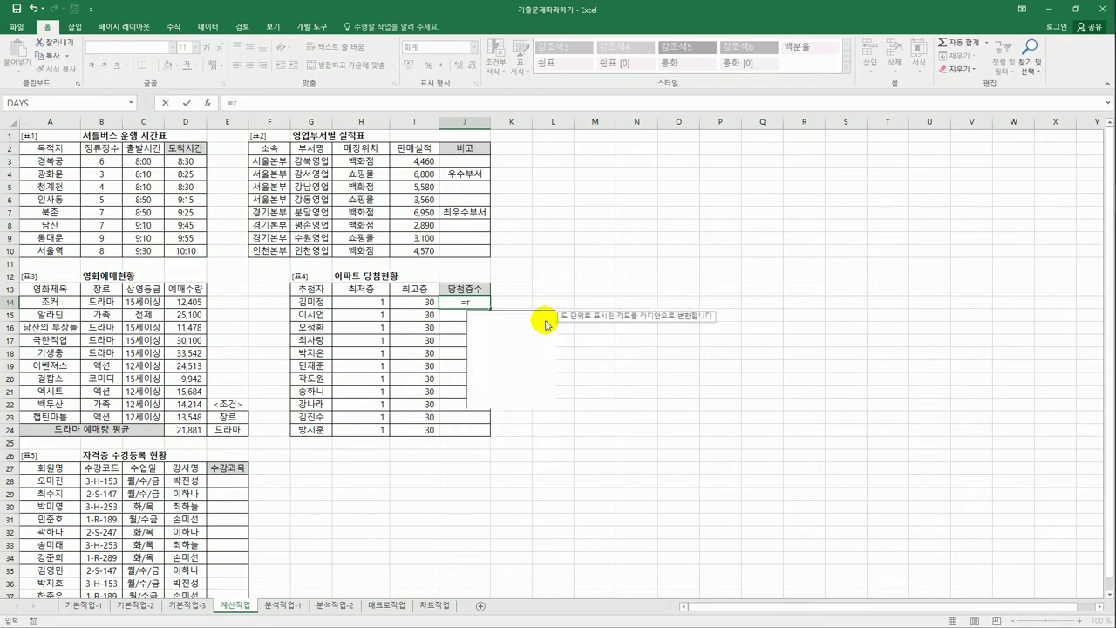
pyautogui.write('andb')
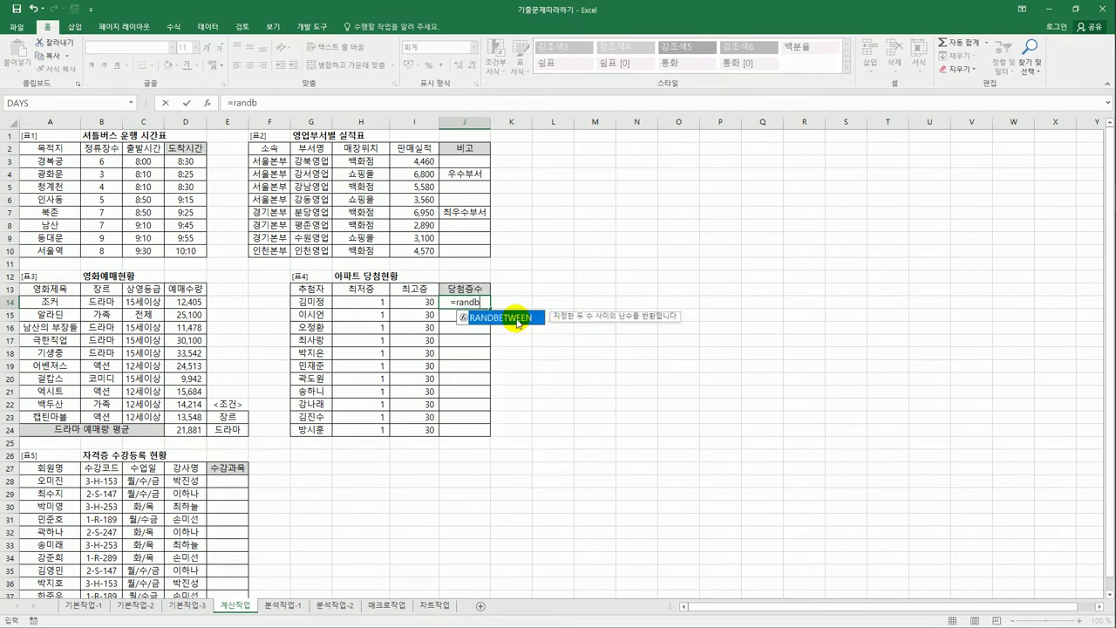
pyautogui.doubleClick(519, 319)
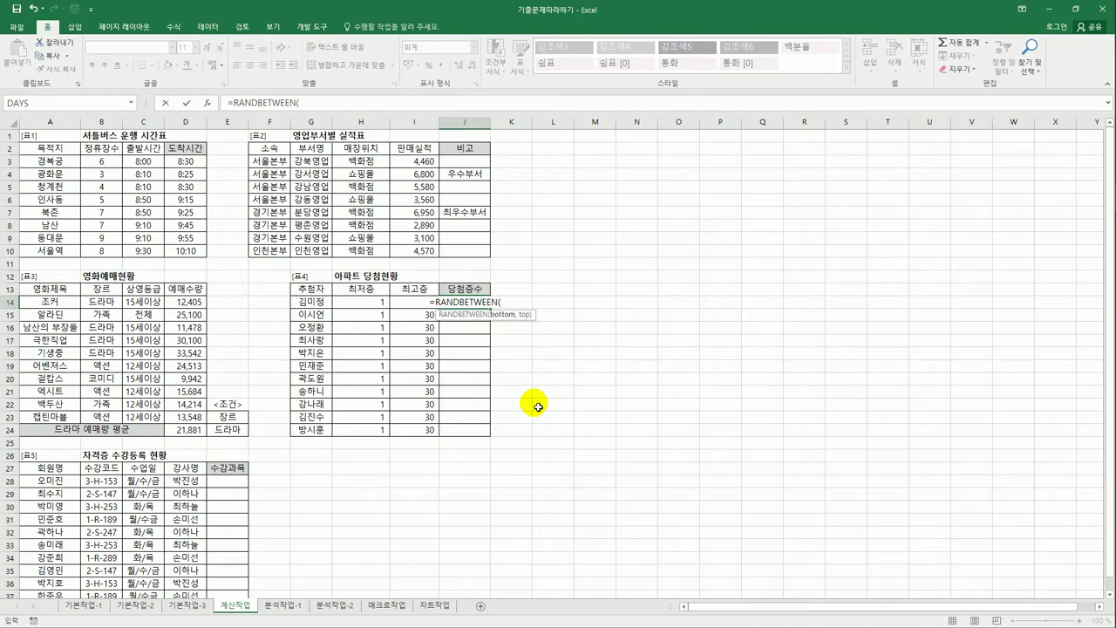
pyautogui.click(367, 305)
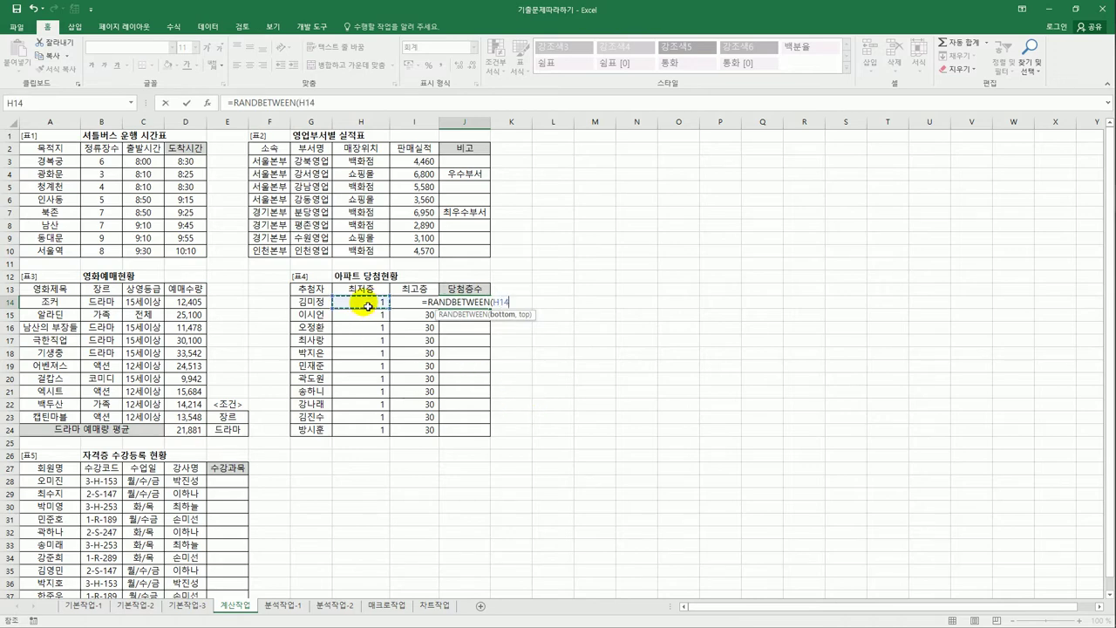
pyautogui.write(',')
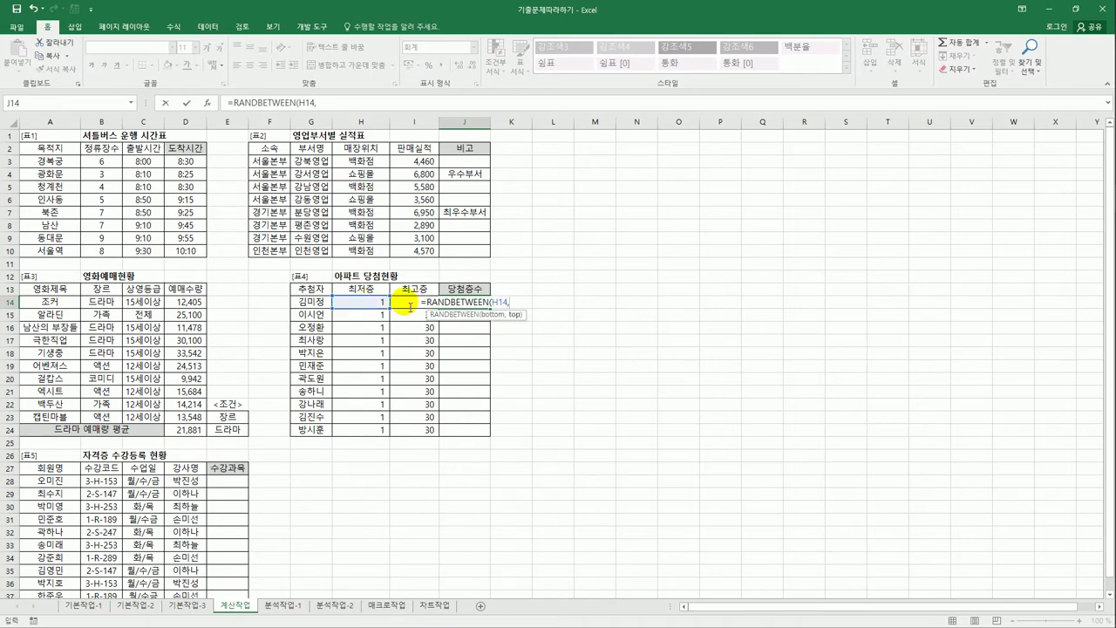
pyautogui.click(410, 305)
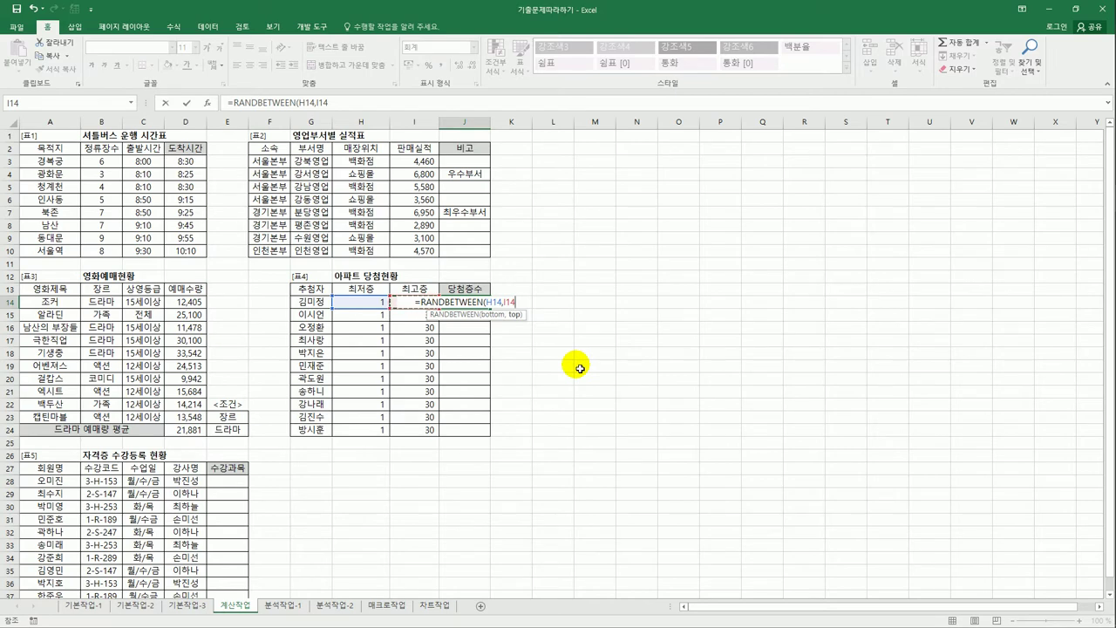
pyautogui.write(')')
pyautogui.hotkey('ctrl', 'Return')
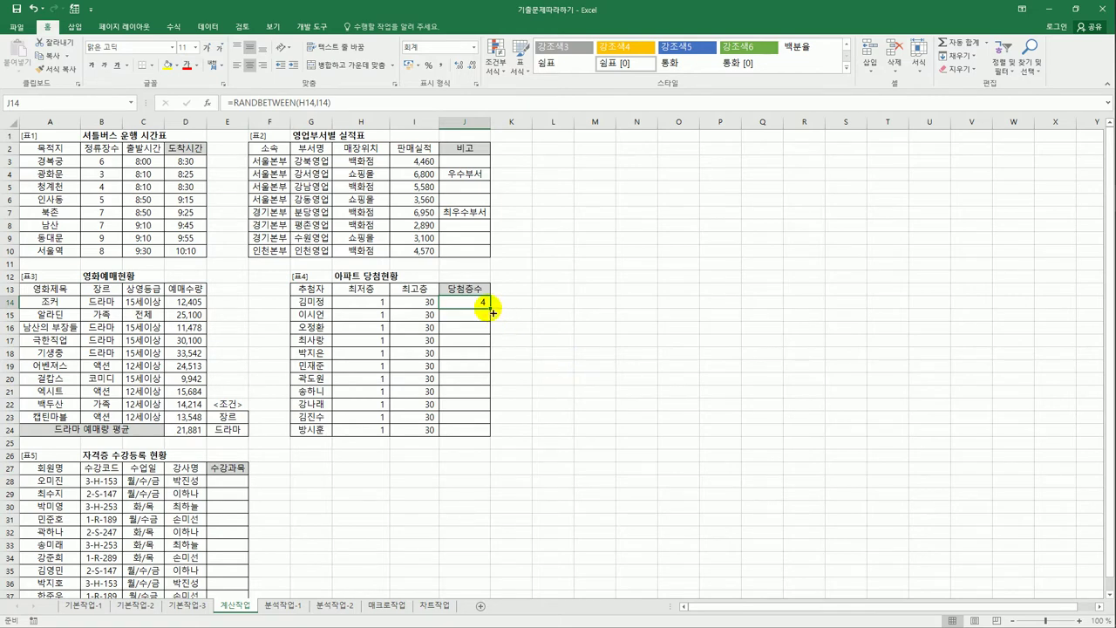
# - Fill the RANDBETWEEN formula from J14 down to J24
pyautogui.moveTo(493, 313); pyautogui.dragTo(478, 443)
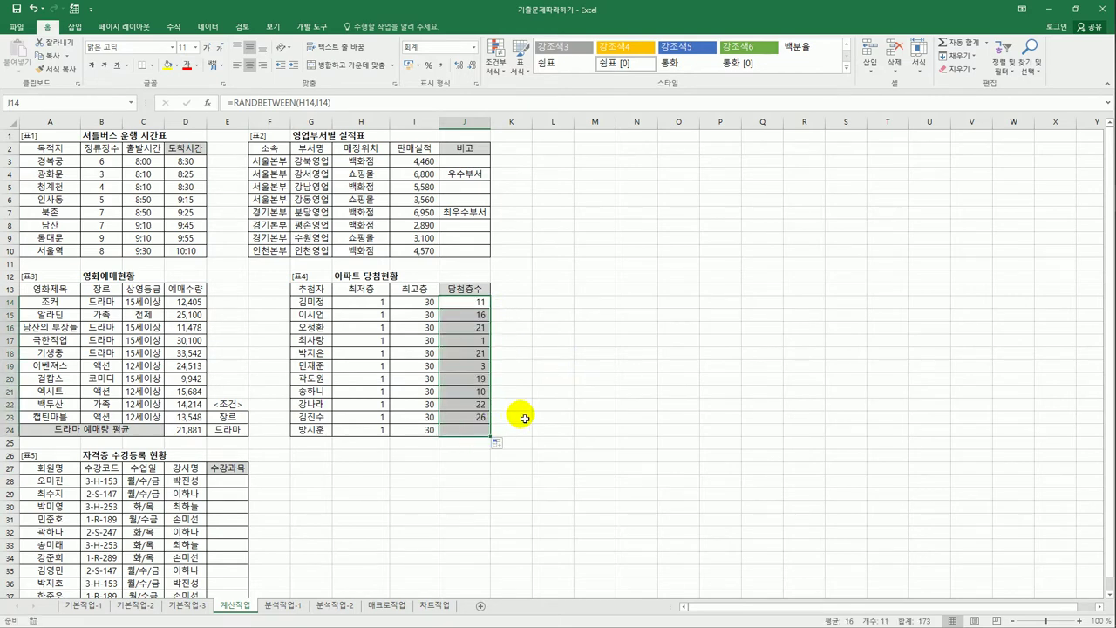
pyautogui.click(476, 307)
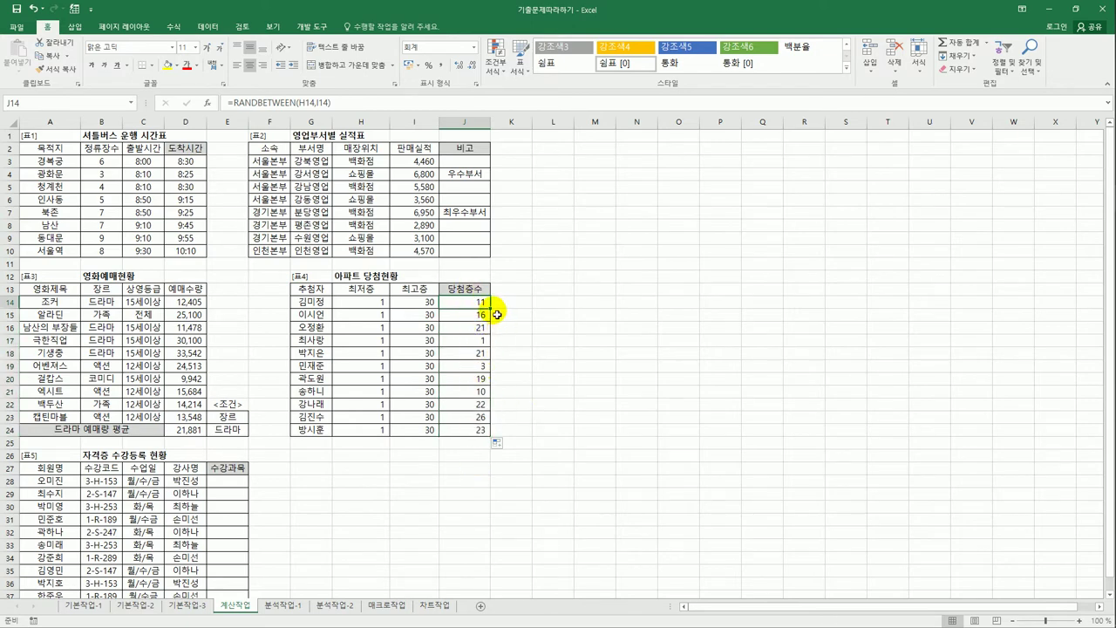
pyautogui.moveTo(491, 308); pyautogui.dragTo(489, 442)
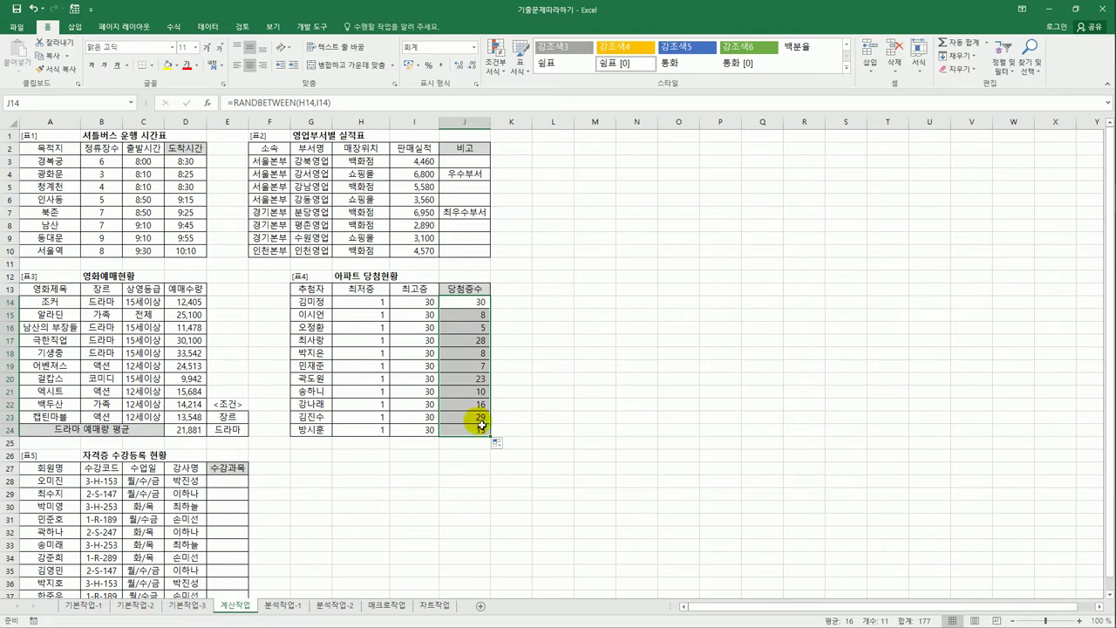
pyautogui.click(471, 302)
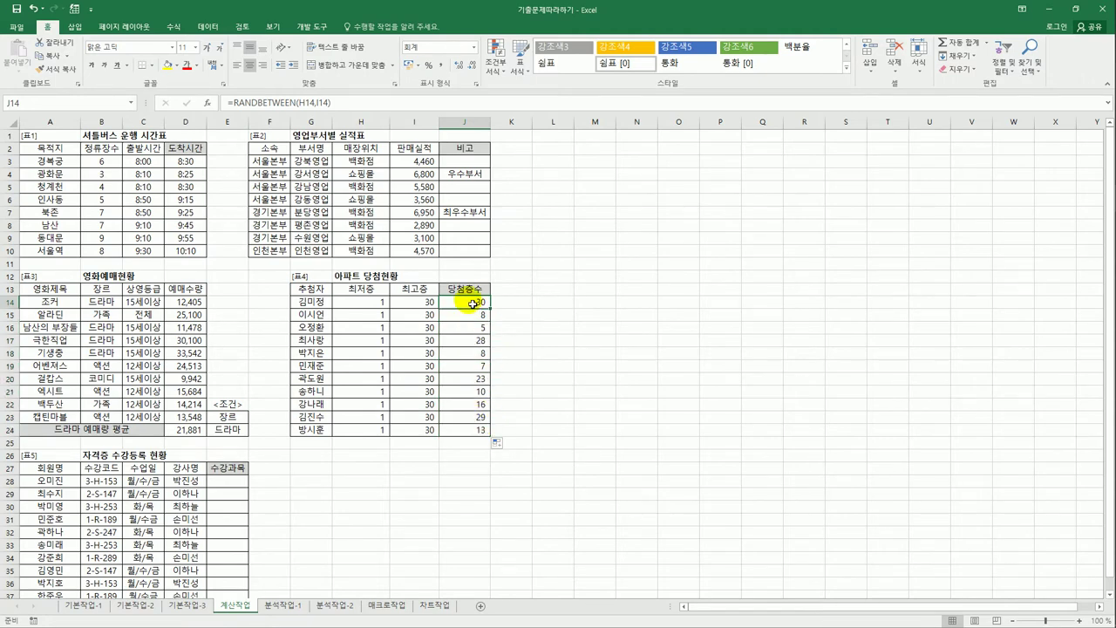
# - Append &"층" to the J14 RANDBETWEEN formula and fill it down to J24
pyautogui.click(354, 104)
pyautogui.write('&')
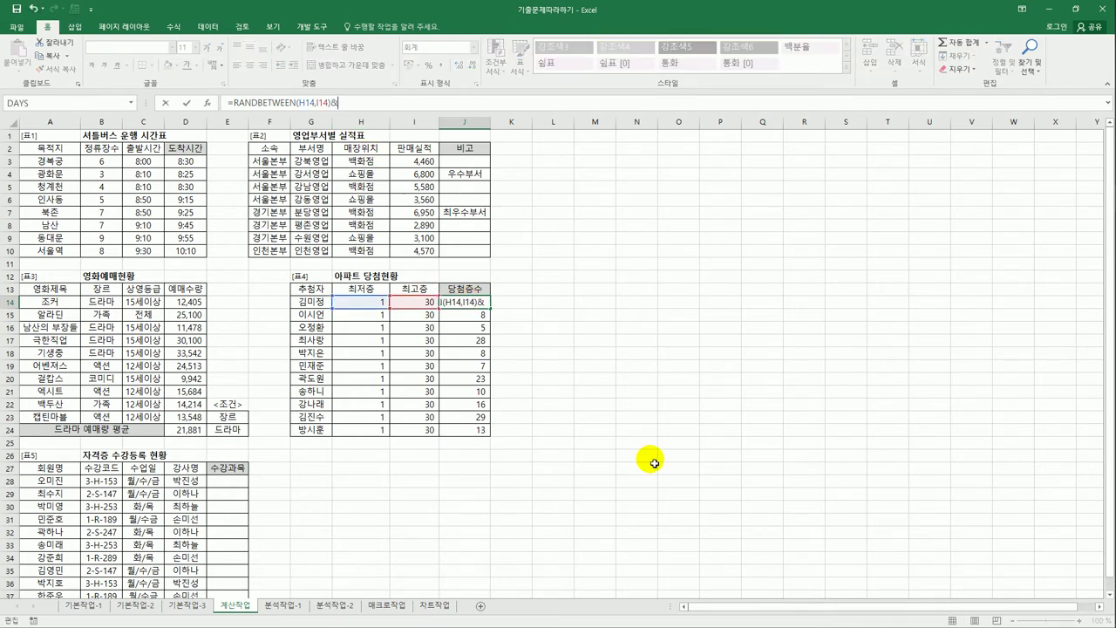
pyautogui.write('"')
pyautogui.write('층"')
pyautogui.hotkey('ctrl', 'Return')
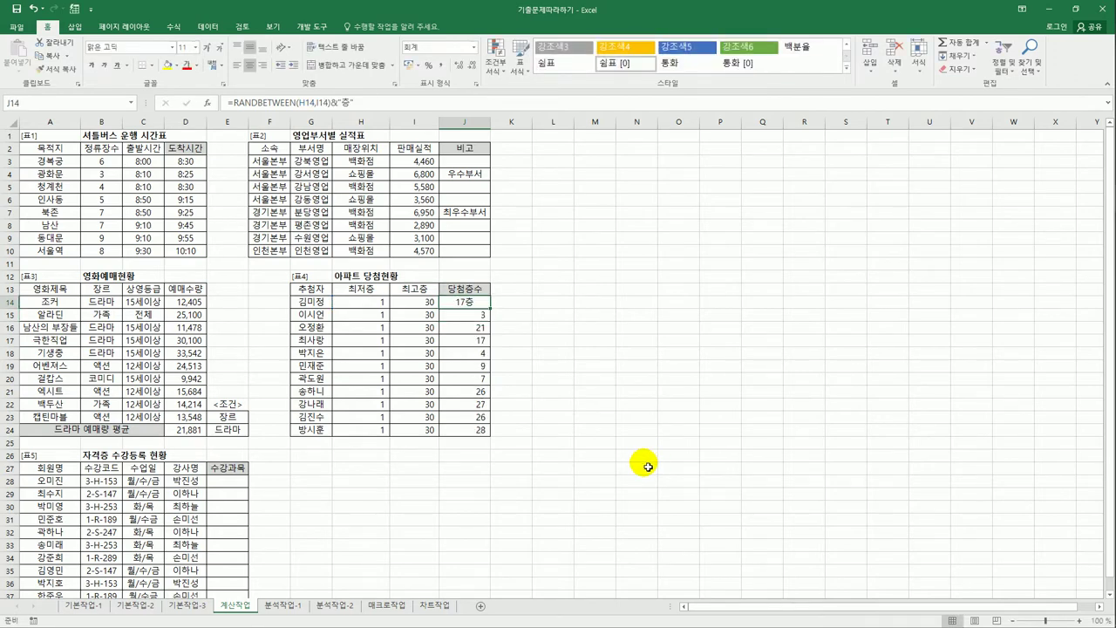
pyautogui.moveTo(491, 308); pyautogui.dragTo(489, 440)
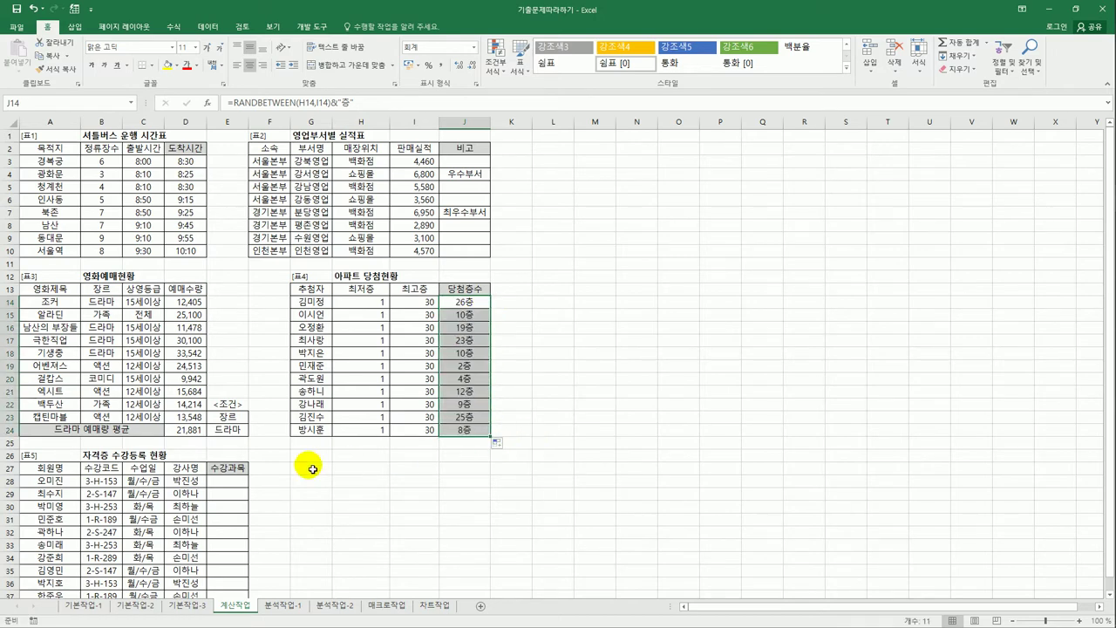
pyautogui.click(240, 484)
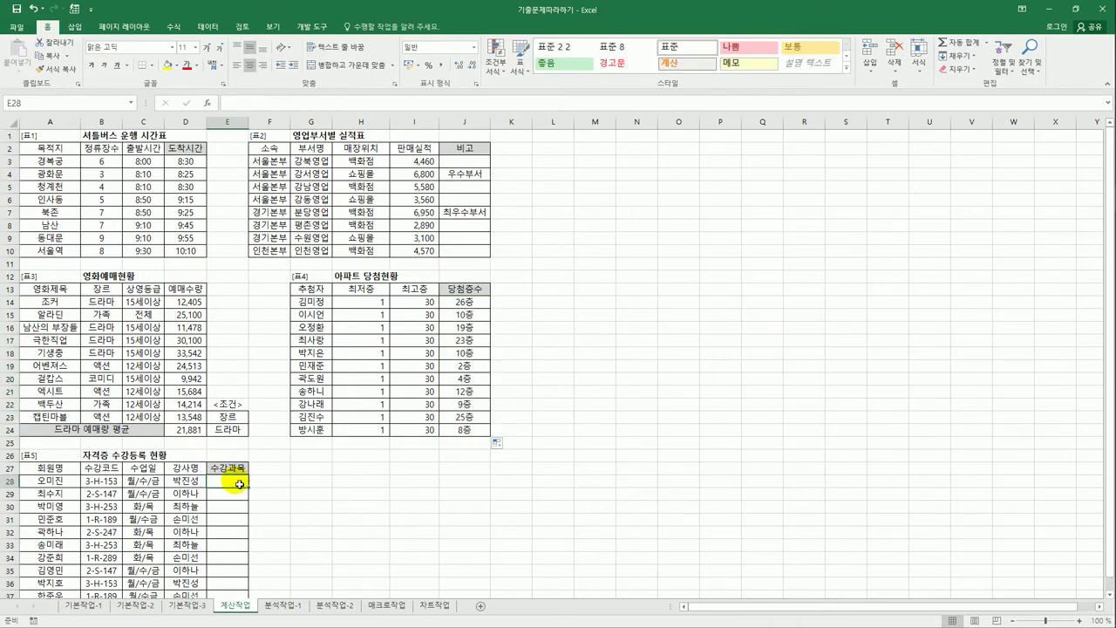
# - Enter =LEFT(B28,1) in E28 and fill it down to E37
pyautogui.scroll(-3, 240, 484)
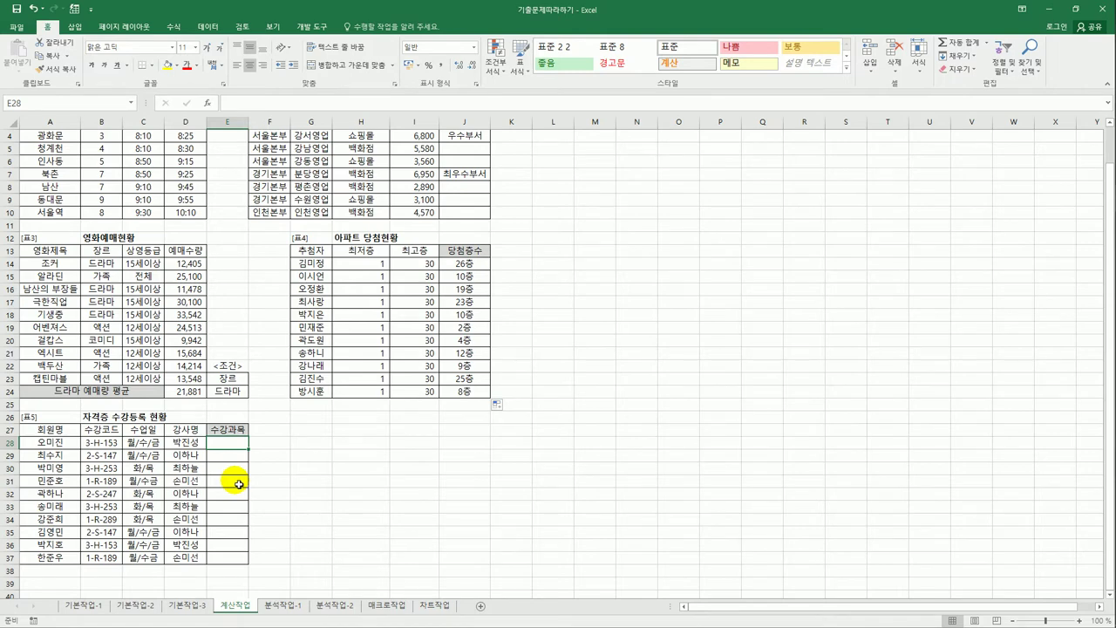
pyautogui.click(109, 442)
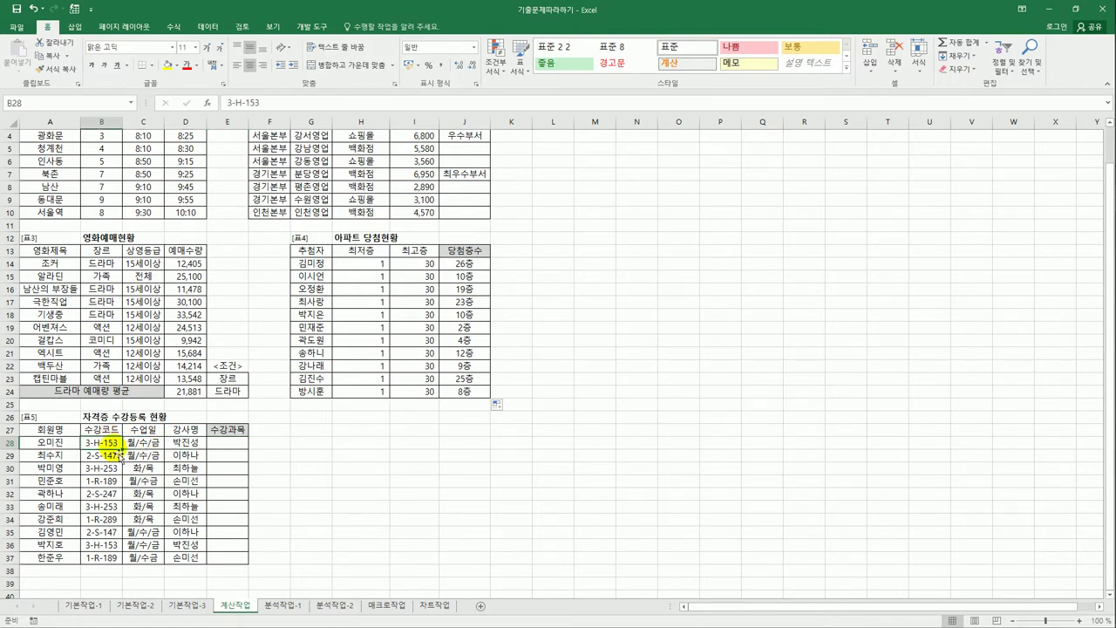
pyautogui.click(221, 445)
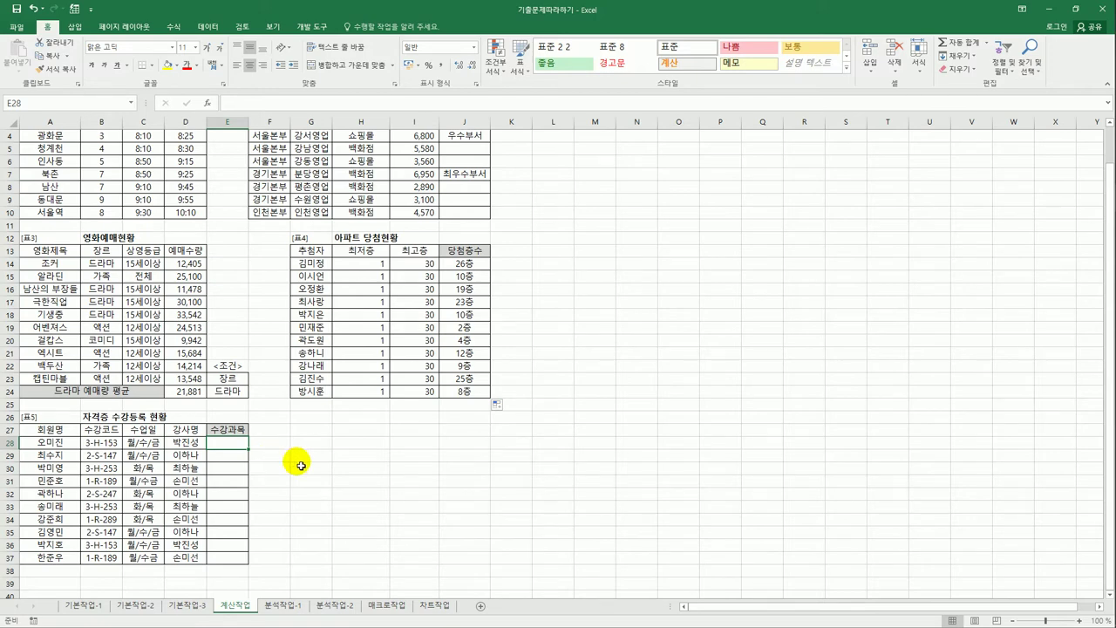
pyautogui.write('=')
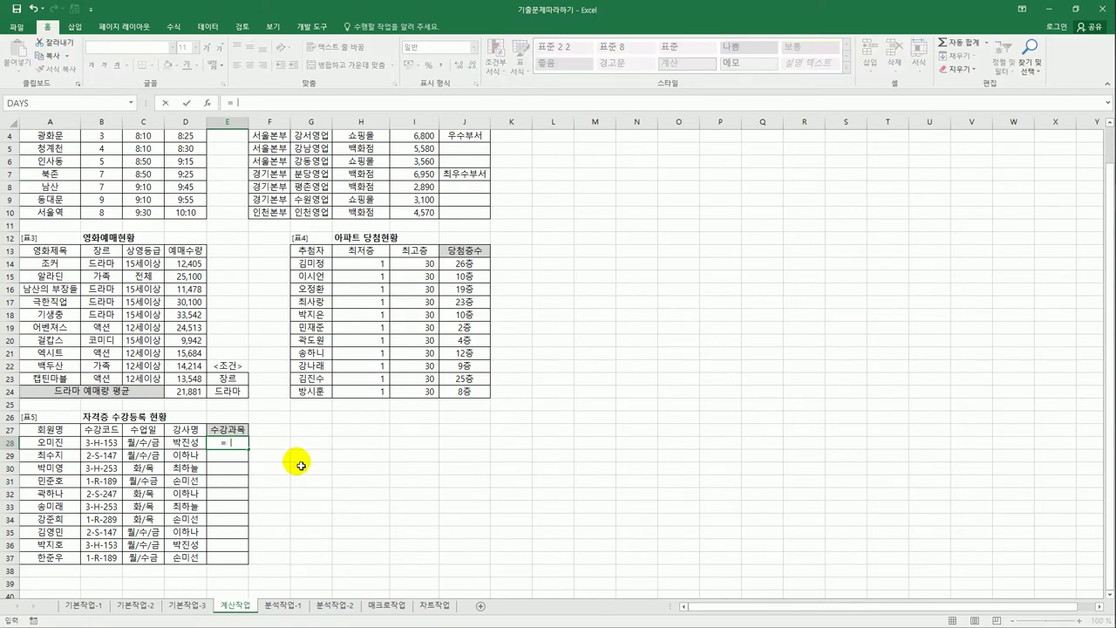
pyautogui.write('LEFT(')
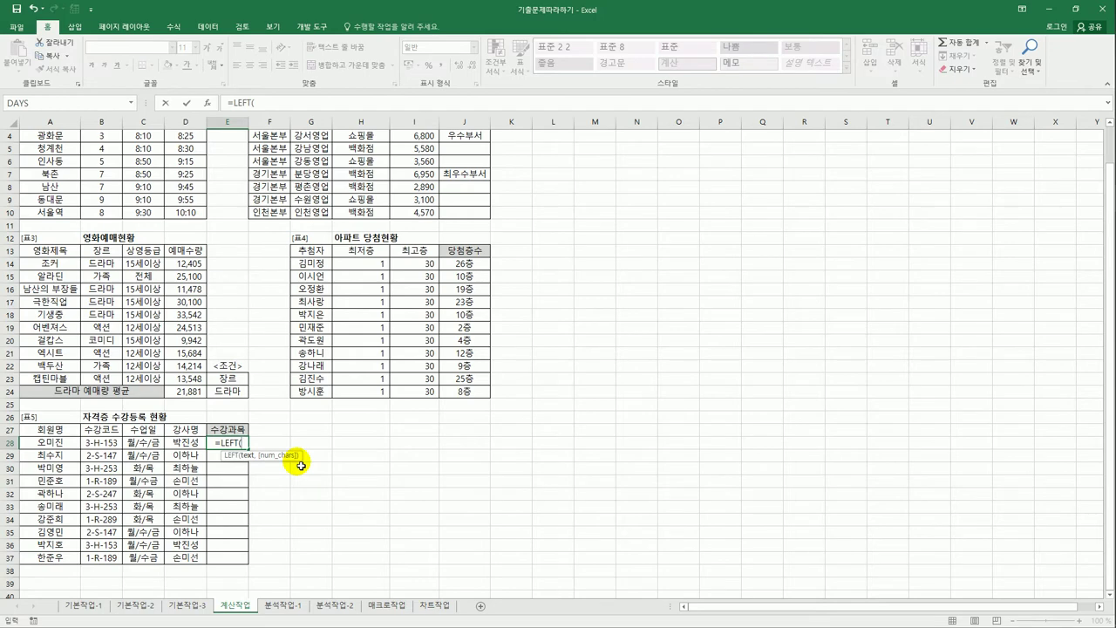
pyautogui.click(102, 444)
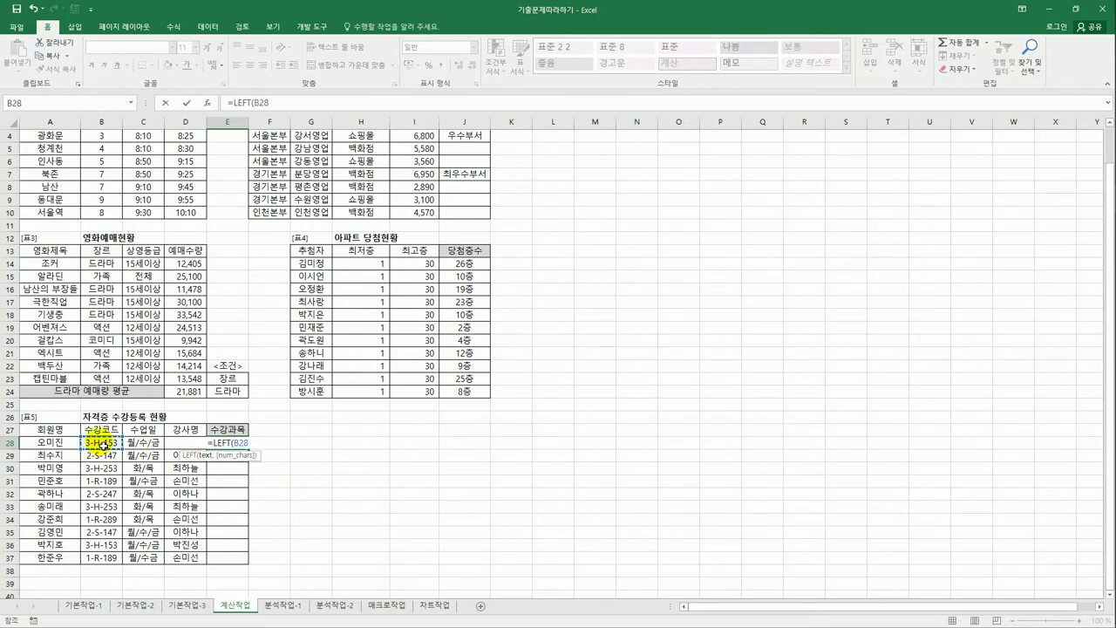
pyautogui.write(',1')
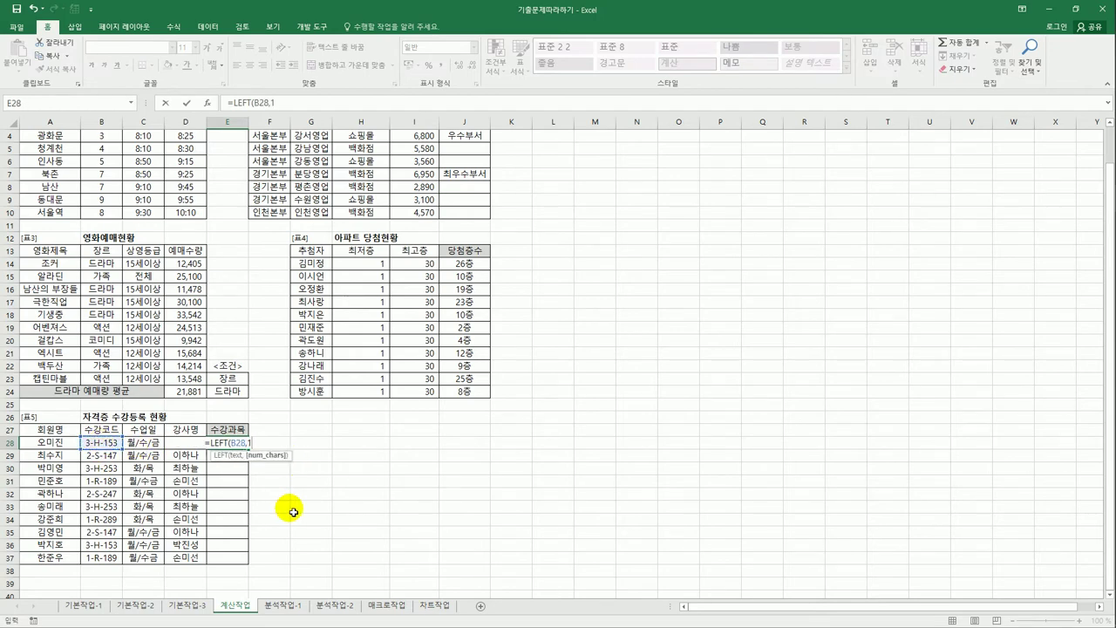
pyautogui.write(')')
pyautogui.press('Return')
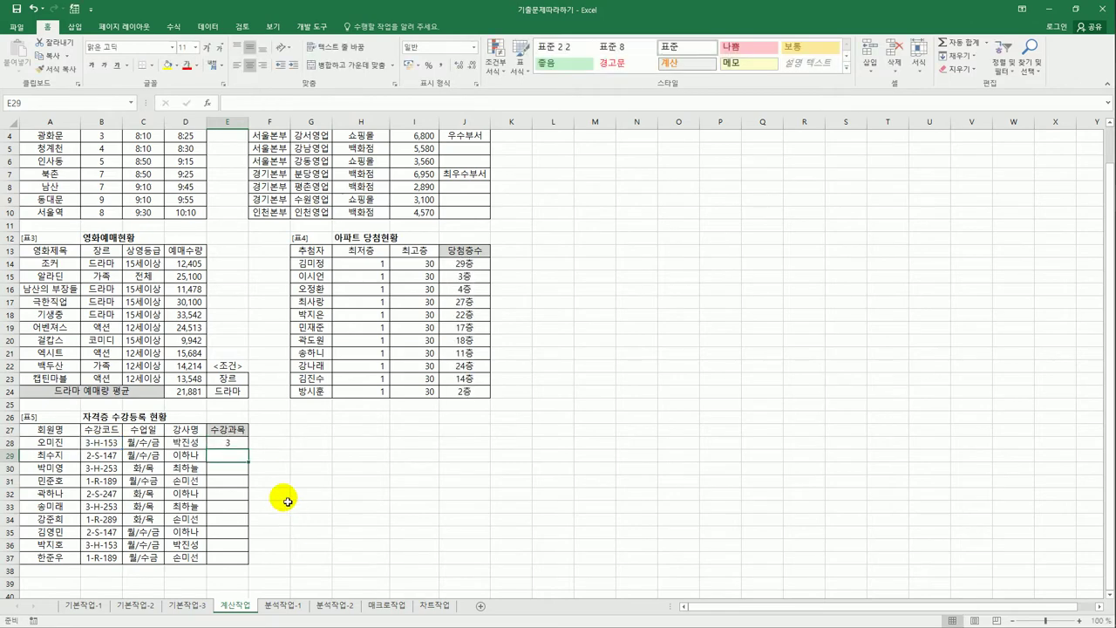
pyautogui.click(229, 443)
pyautogui.moveTo(248, 448); pyautogui.dragTo(243, 566)
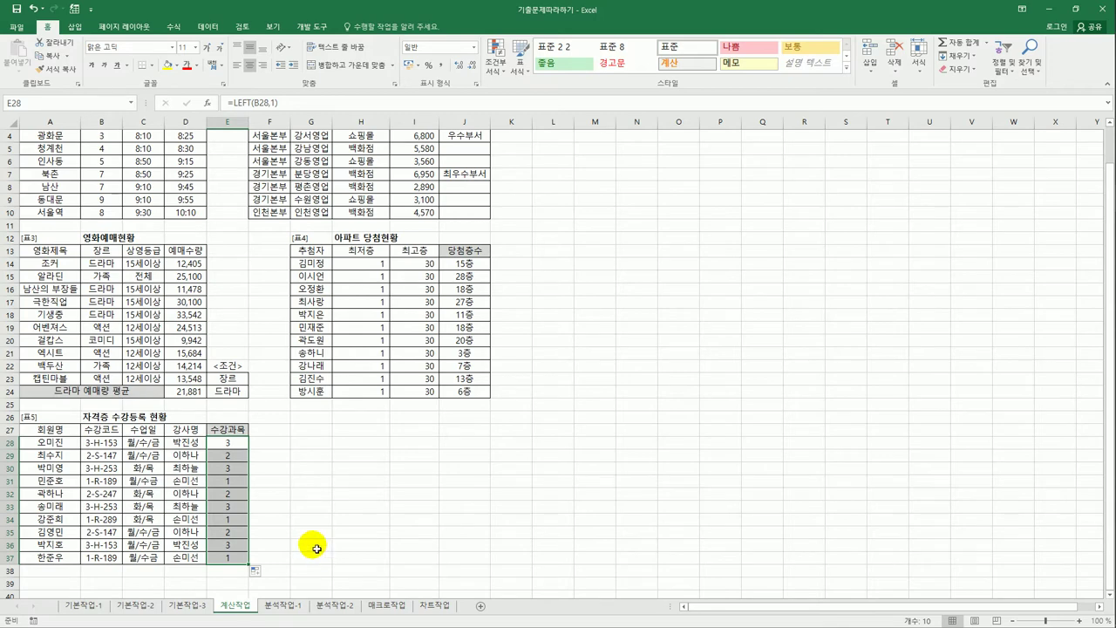
pyautogui.moveTo(236, 443); pyautogui.dragTo(241, 454)
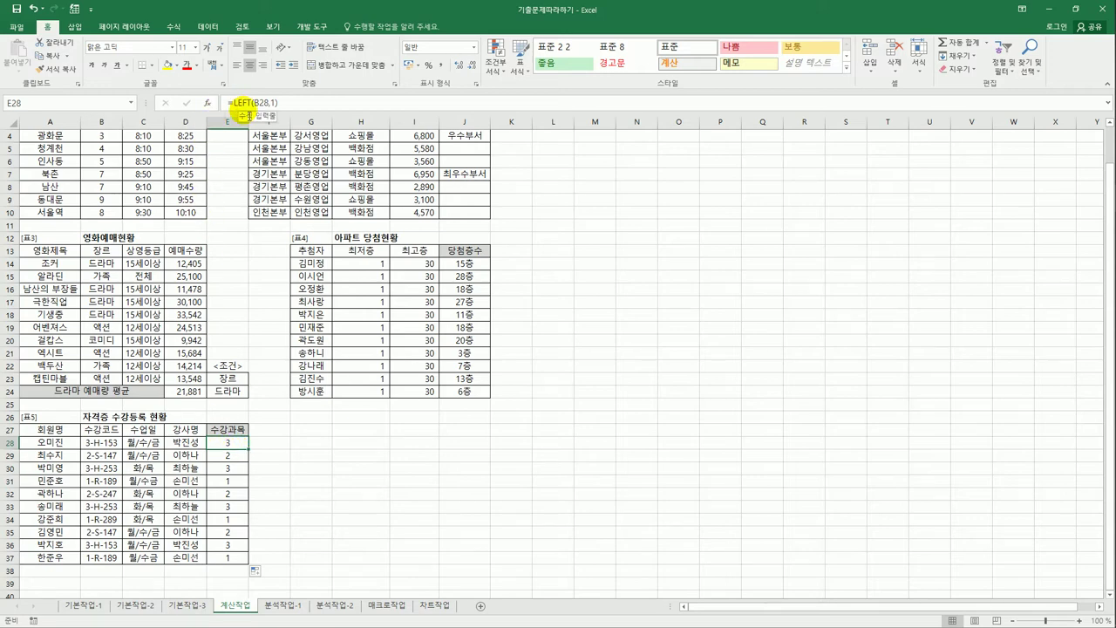
# - Wrap the E28 formula LEFT(B28,1) in CHOOSE as its index argument
pyautogui.click(236, 102)
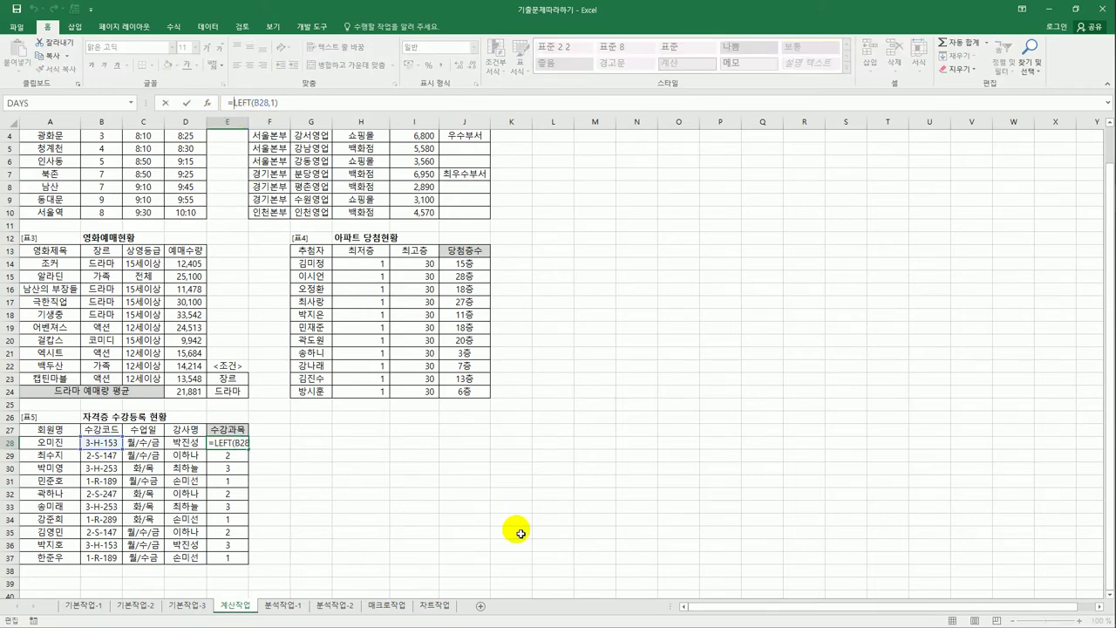
pyautogui.write('cho')
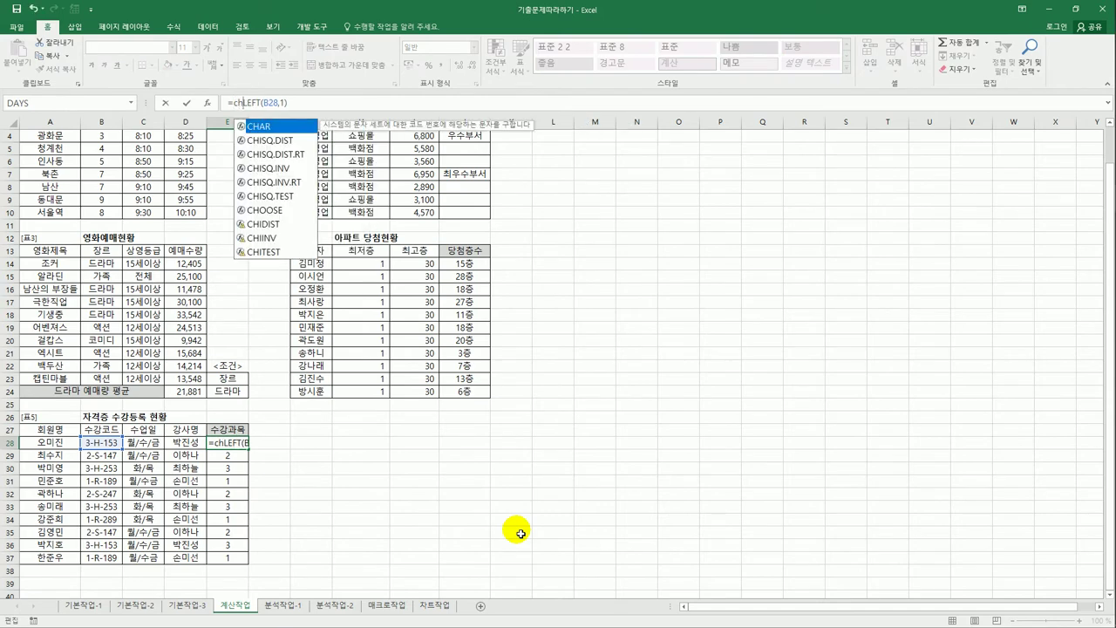
pyautogui.press('Tab')
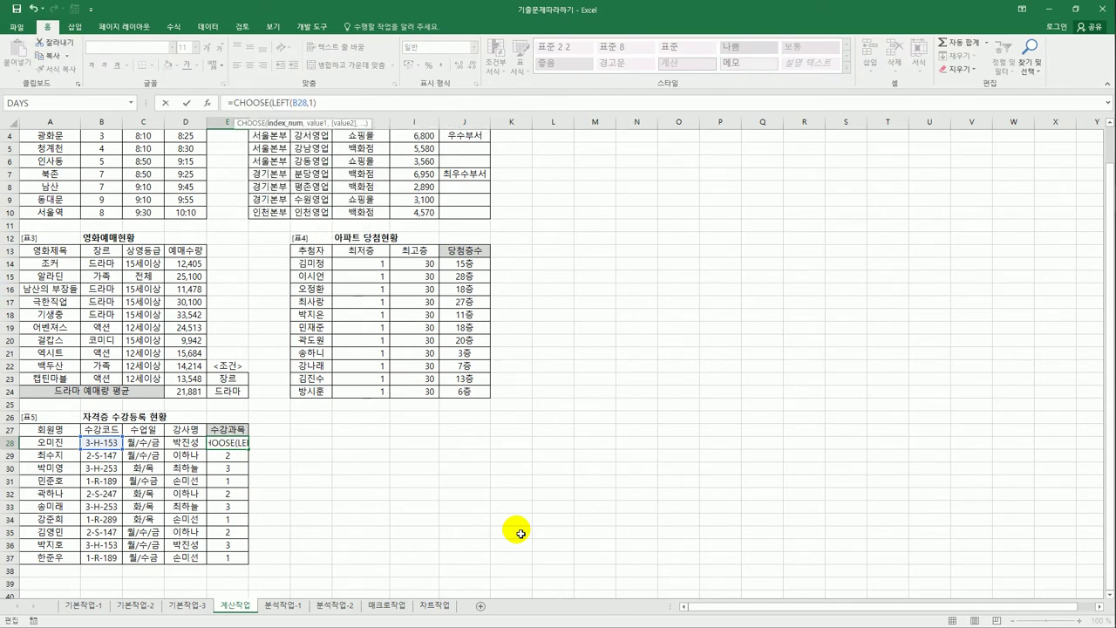
pyautogui.click(331, 103)
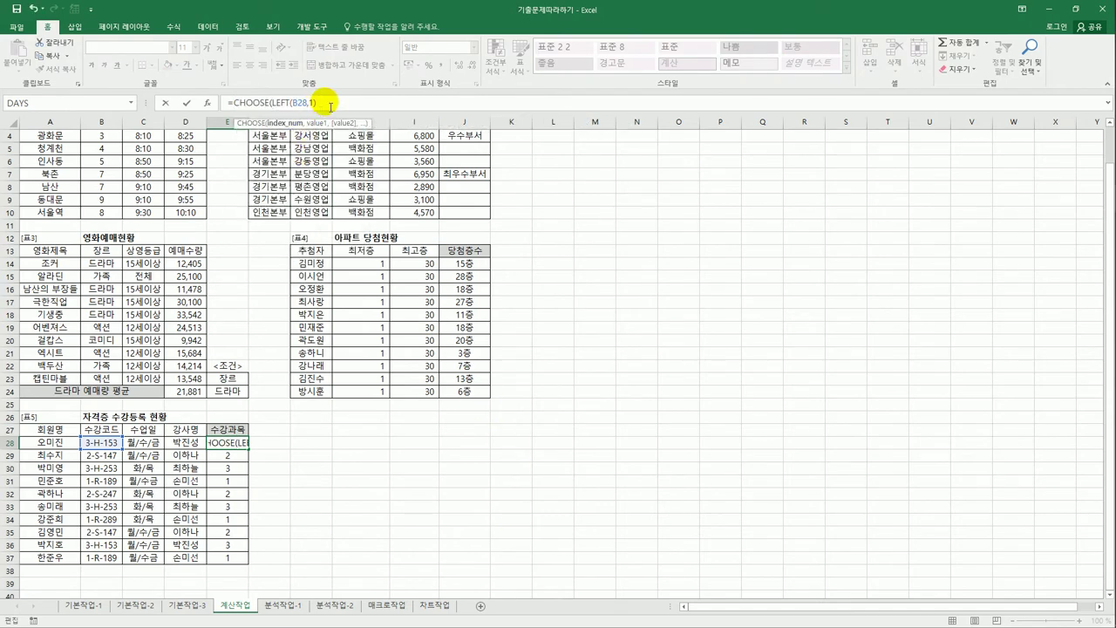
pyautogui.write(',')
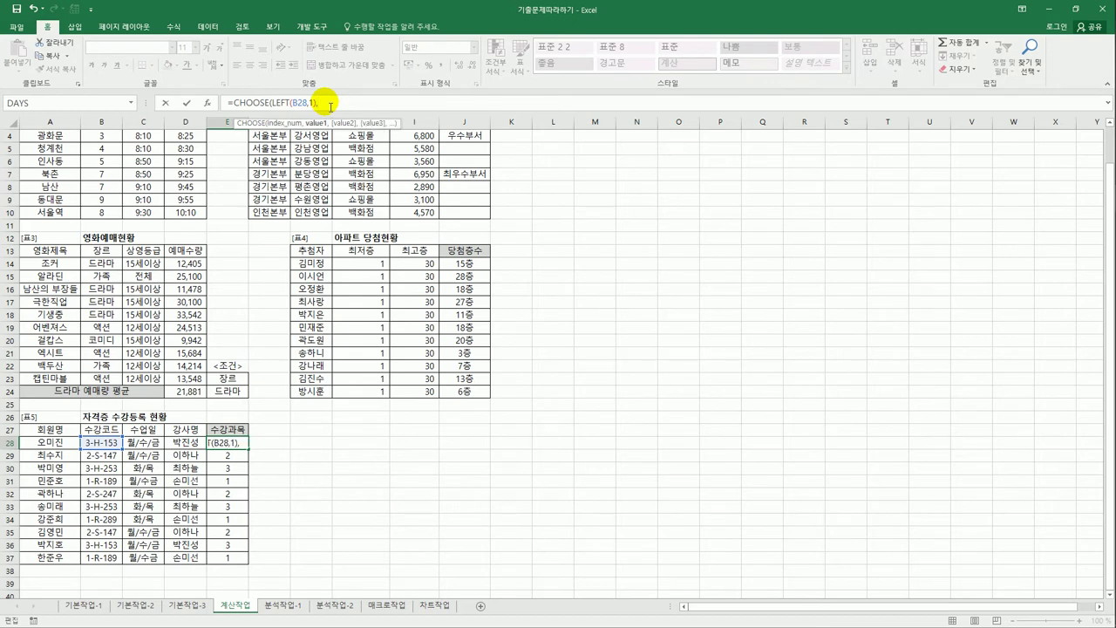
pyautogui.click(207, 106)
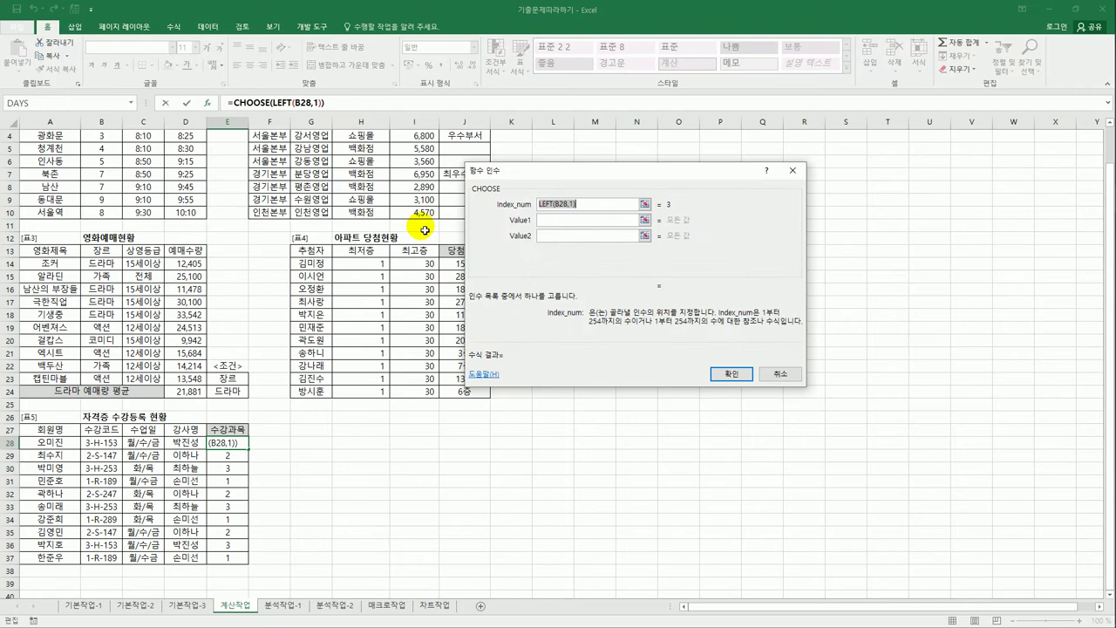
# - Give CHOOSE the values 공인중개사, 사회복지사, 주택관리사, autofit column E, and fill down to E37
pyautogui.click(582, 221)
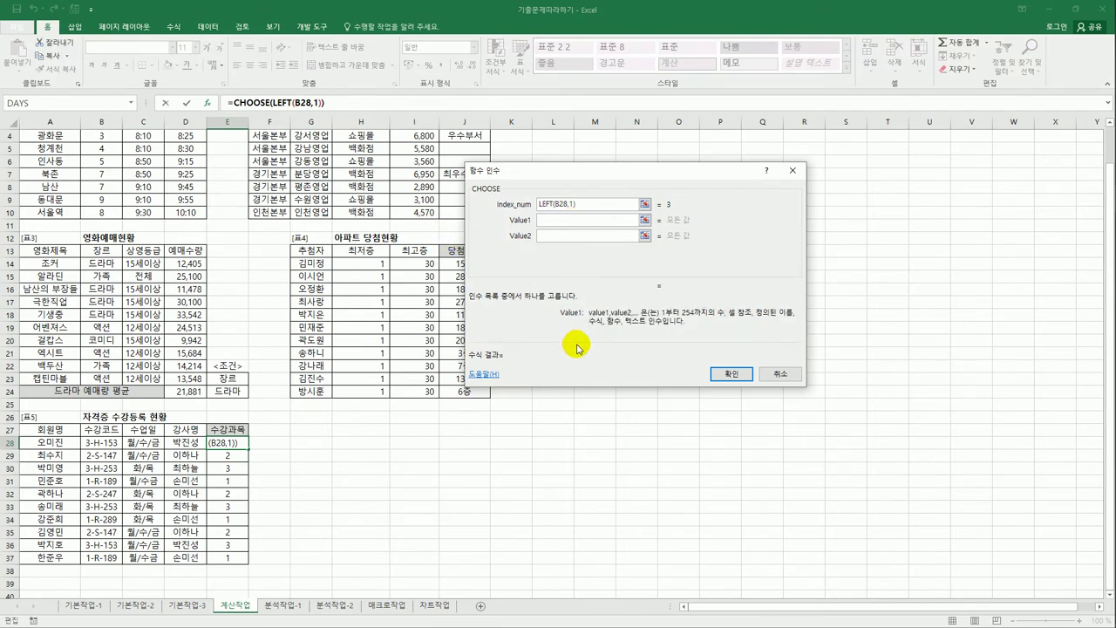
pyautogui.write('가')
pyautogui.press('BackSpace')
pyautogui.press('BackSpace')
pyautogui.write('공인중개사')
pyautogui.press('Tab')
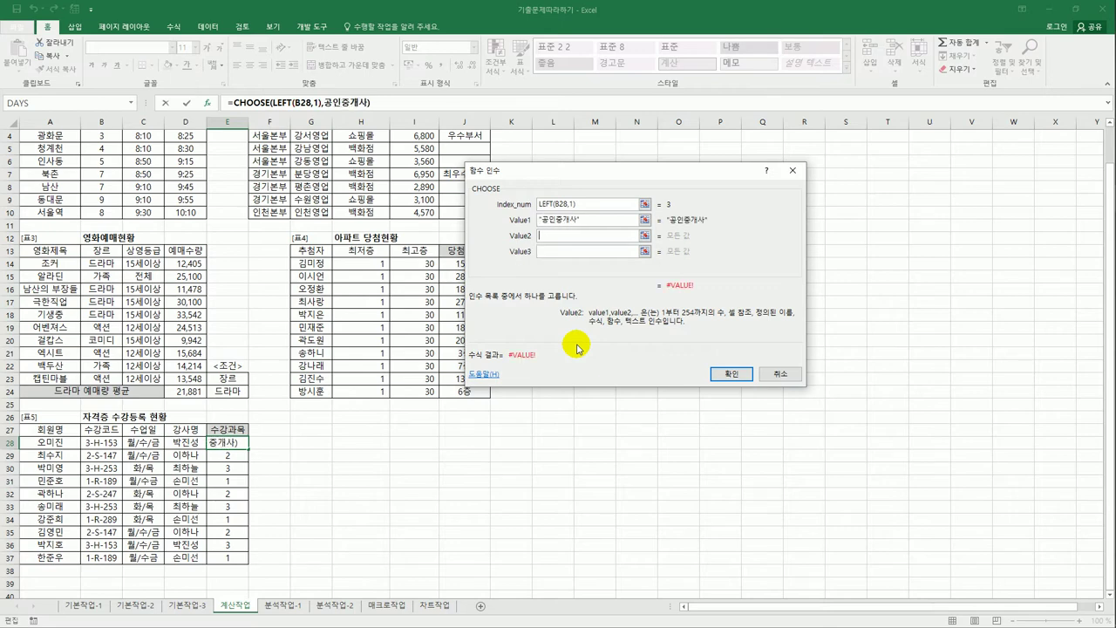
pyautogui.write('사회복')
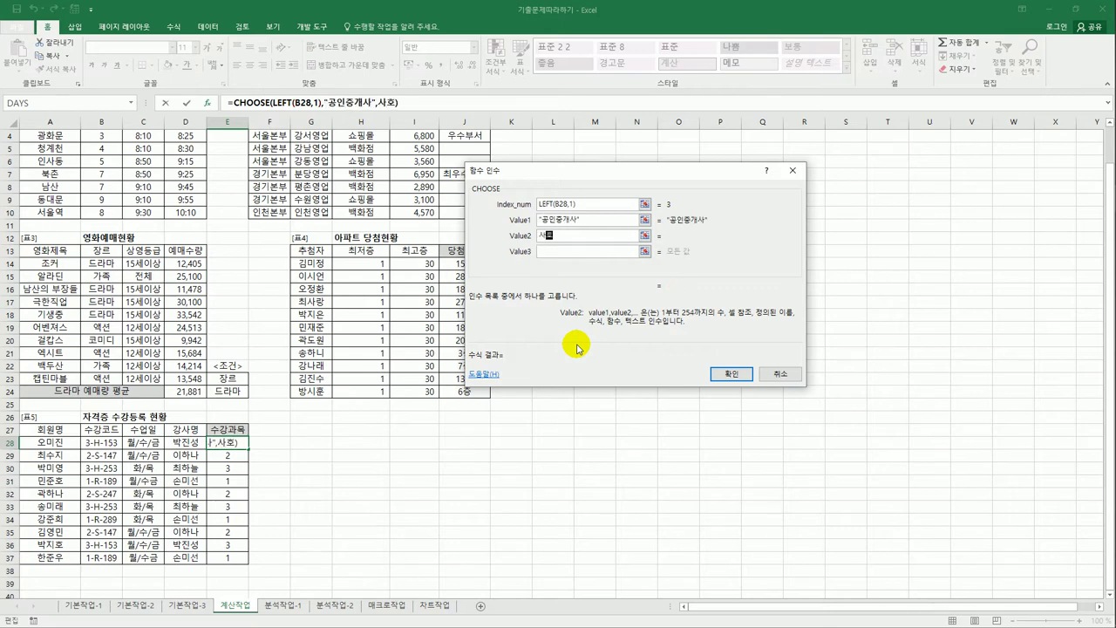
pyautogui.write('지사')
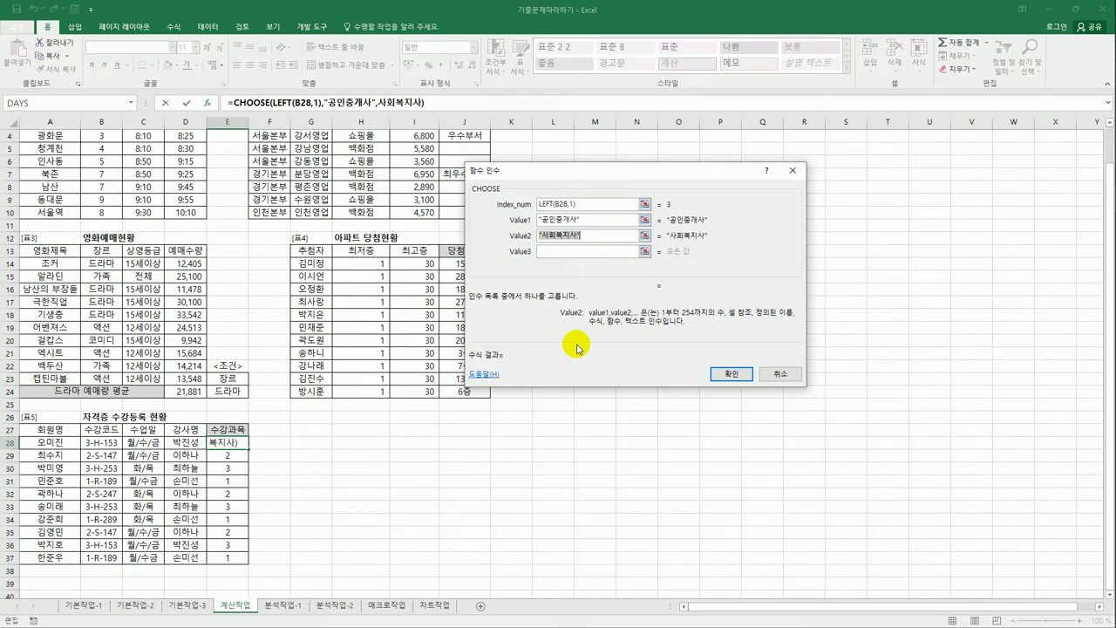
pyautogui.press('Tab')
pyautogui.write('주택관리')
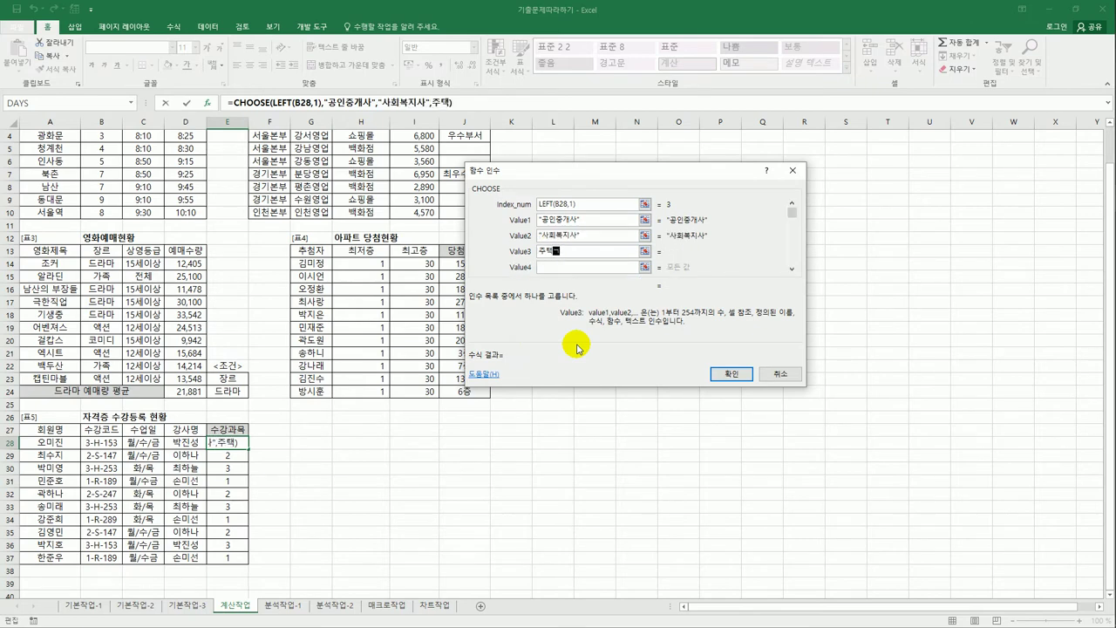
pyautogui.write('사')
pyautogui.click(724, 375)
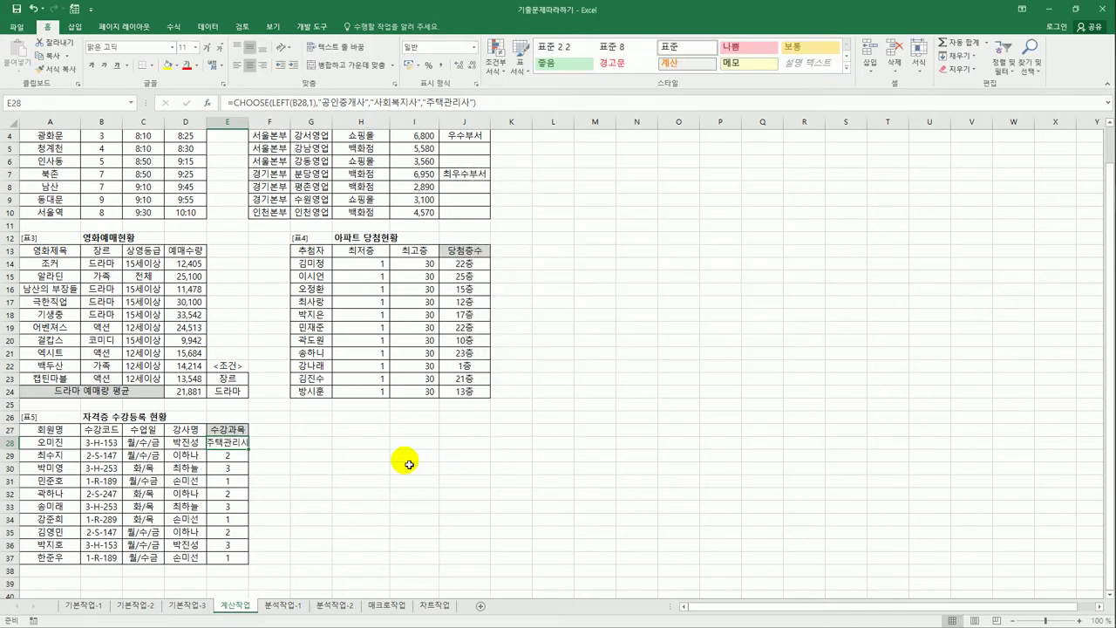
pyautogui.doubleClick(249, 122)
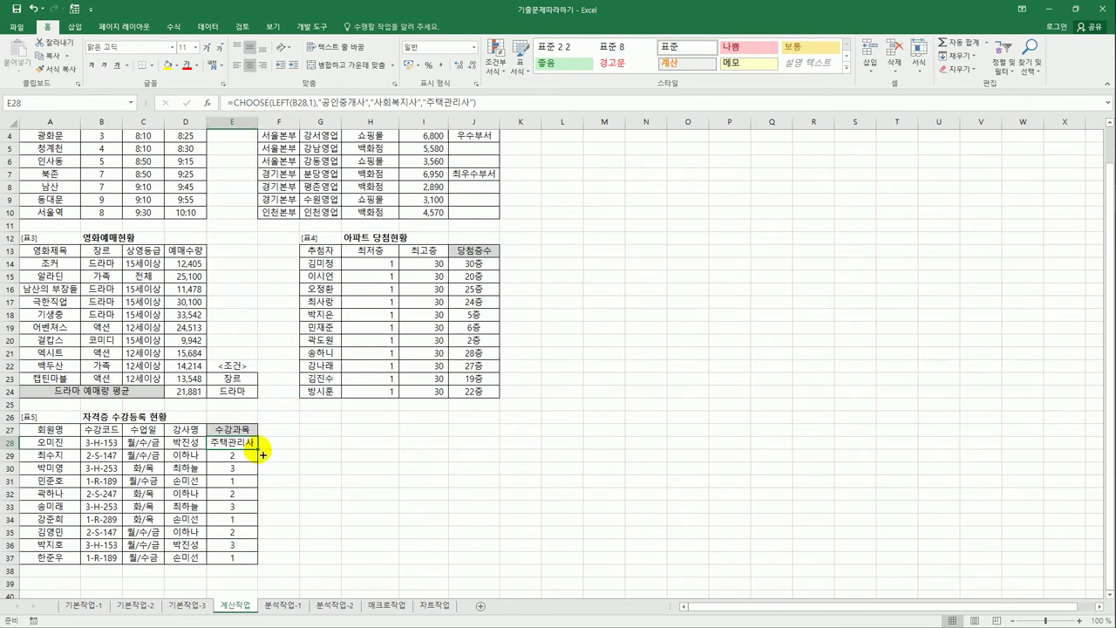
pyautogui.moveTo(258, 450); pyautogui.dragTo(251, 564)
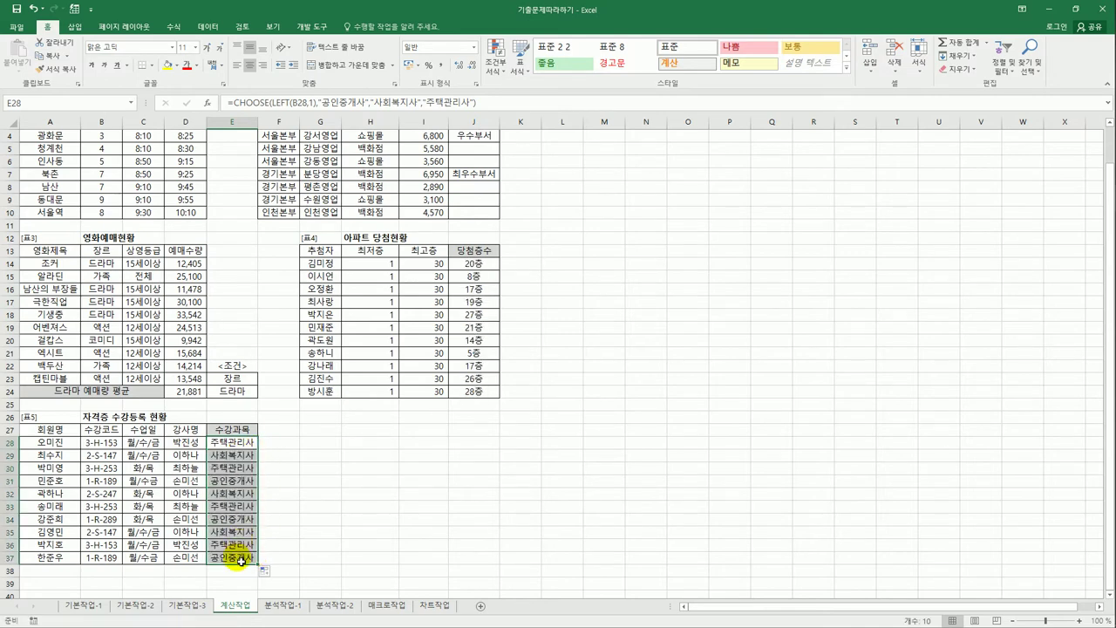
# - Deselect the filled range and switch to the 분석작업-1 sheet
pyautogui.click(240, 559)
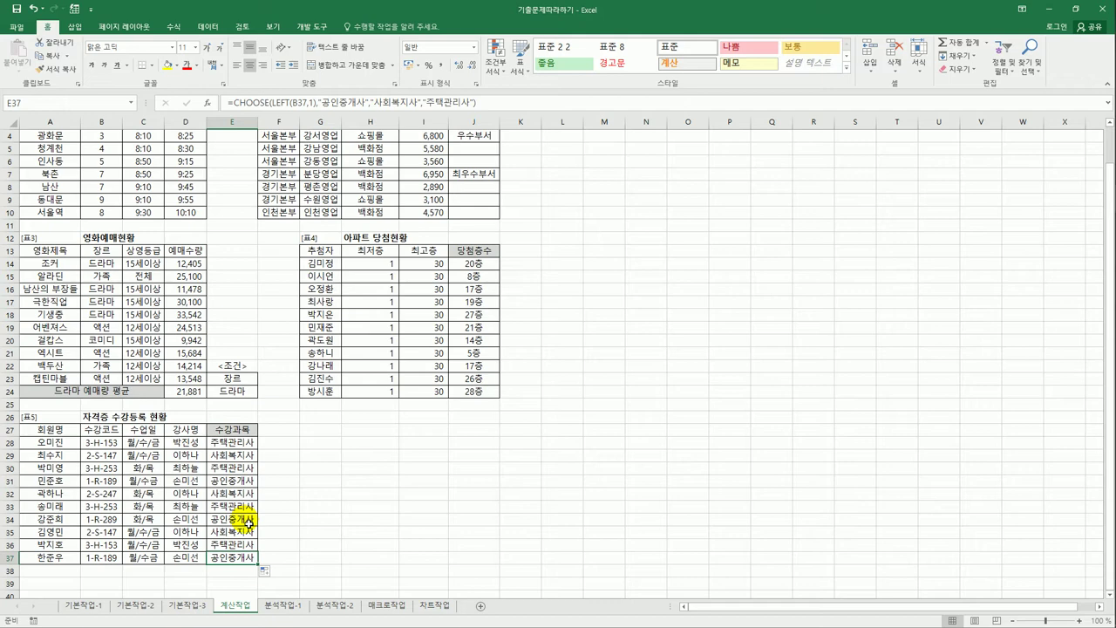
pyautogui.click(272, 612)
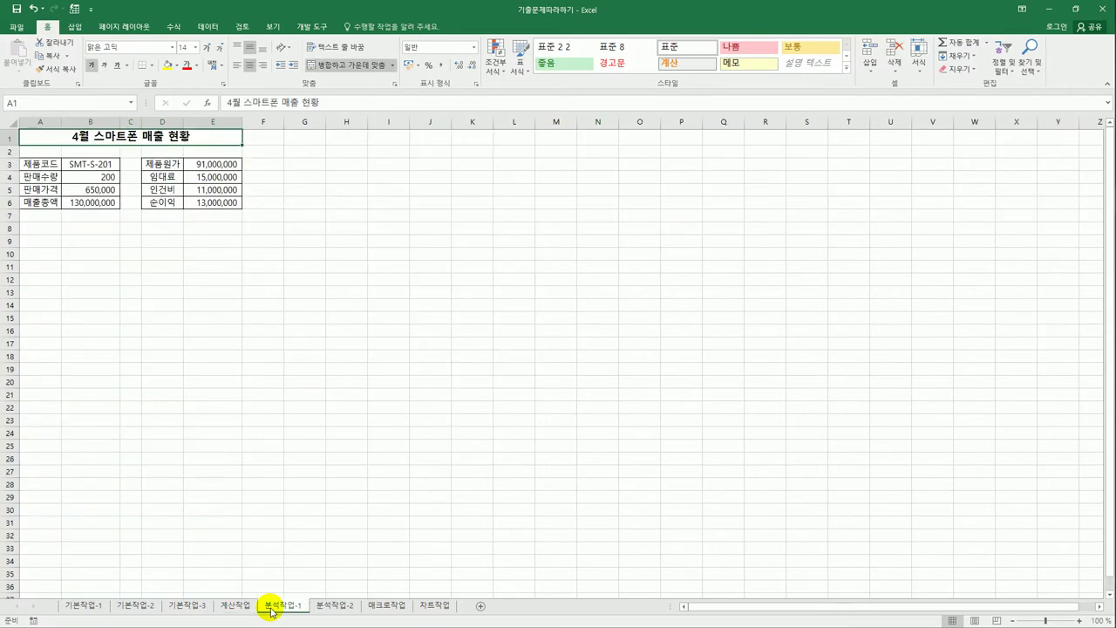
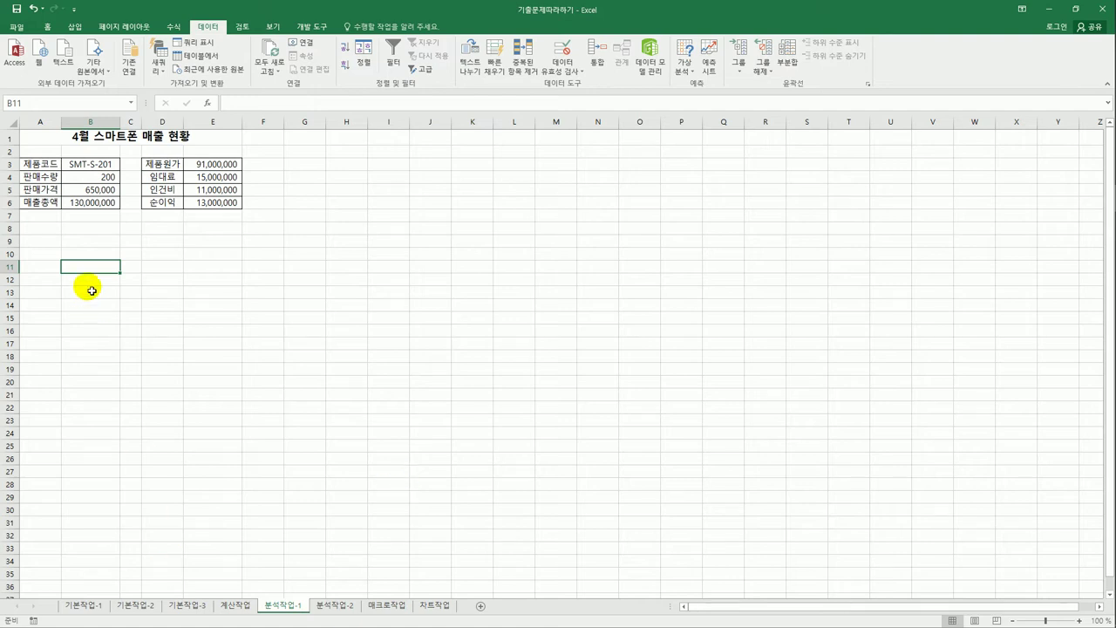
# - Name cell B4 판매수량 and cell B5 판매가격 in the Name Box
pyautogui.click(95, 180)
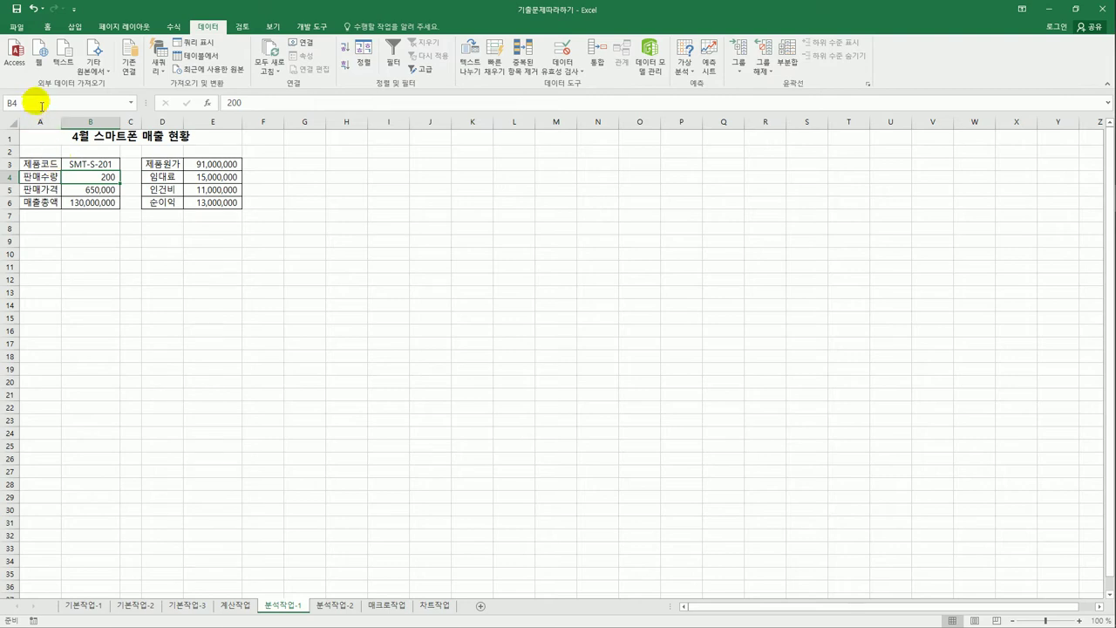
pyautogui.click(41, 106)
pyautogui.write('판매수량')
pyautogui.press('Return')
pyautogui.click(87, 188)
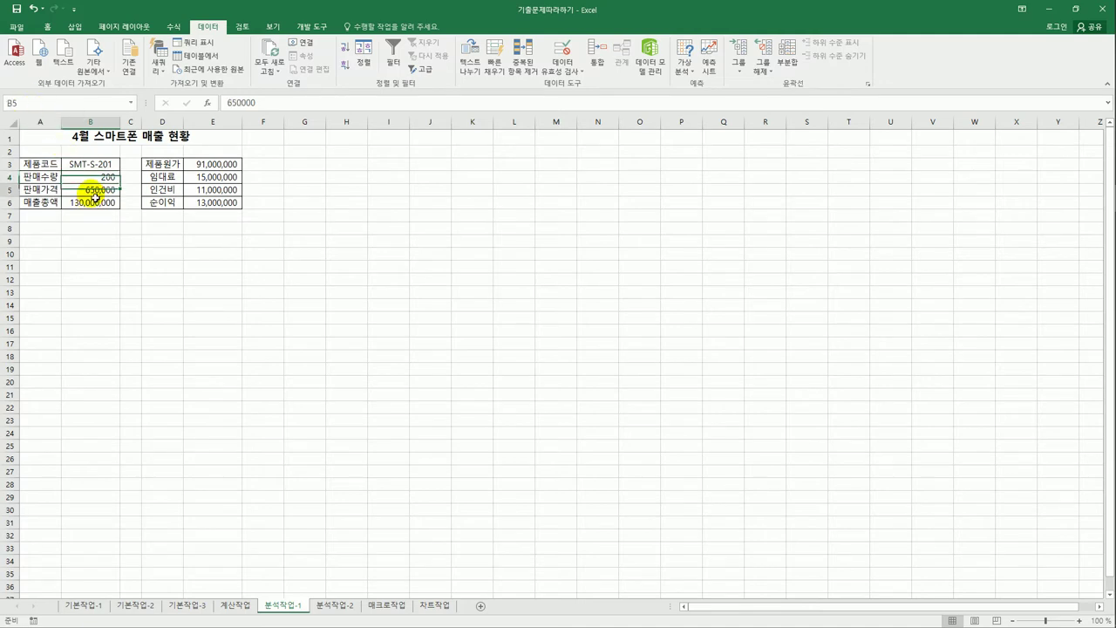
pyautogui.click(41, 104)
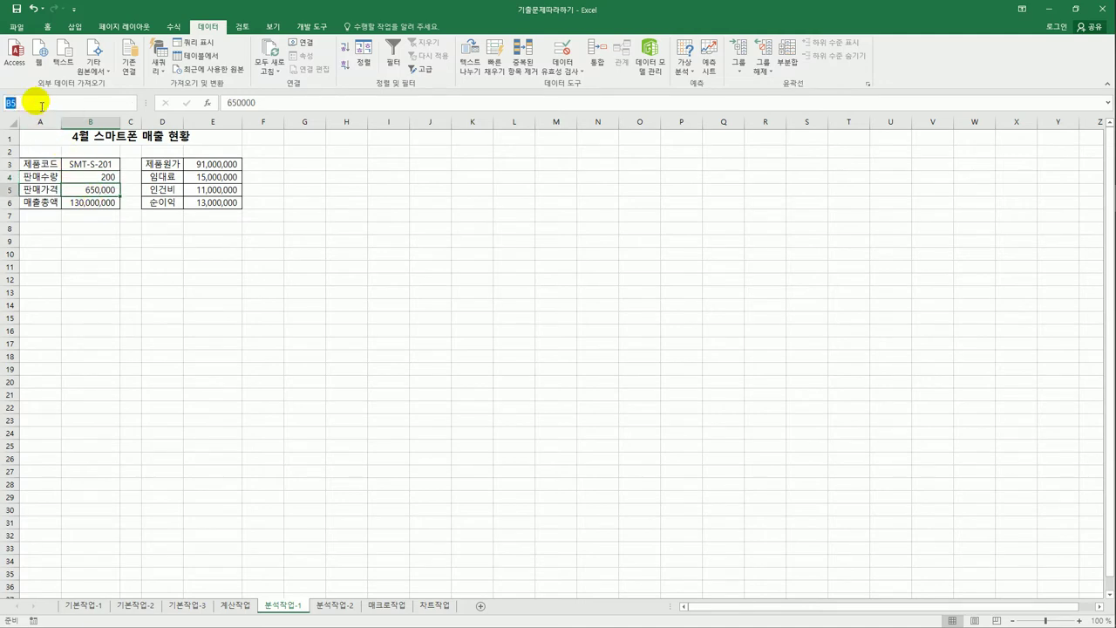
pyautogui.write('판매가격')
pyautogui.press('Return')
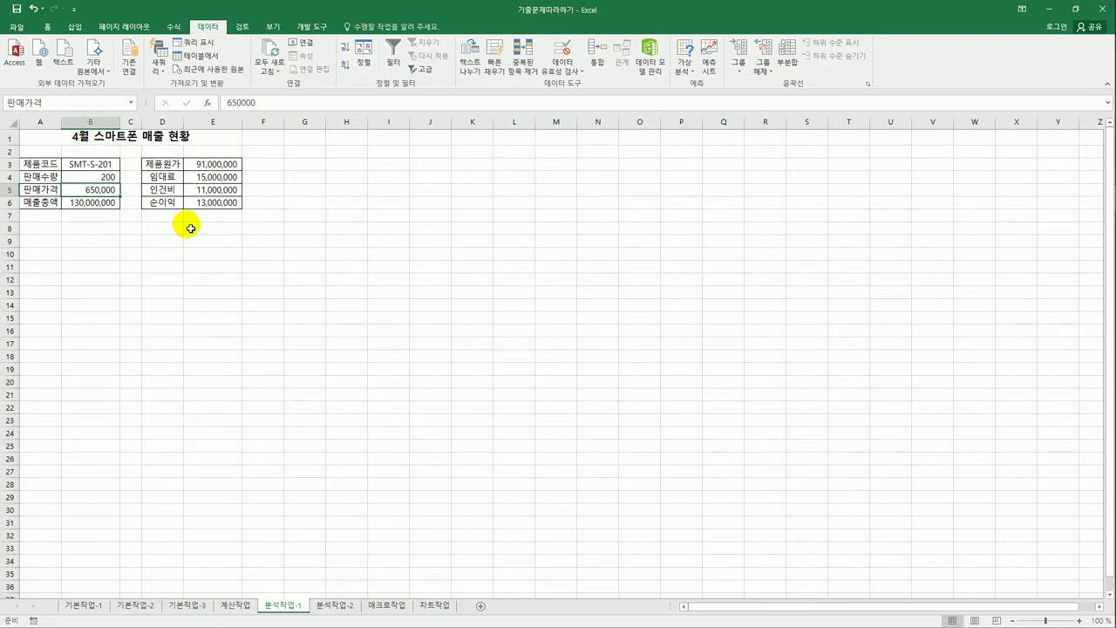
# - Name cell E6 순이익, verify the three names, then select B4:B5
pyautogui.click(210, 203)
pyautogui.click(39, 103)
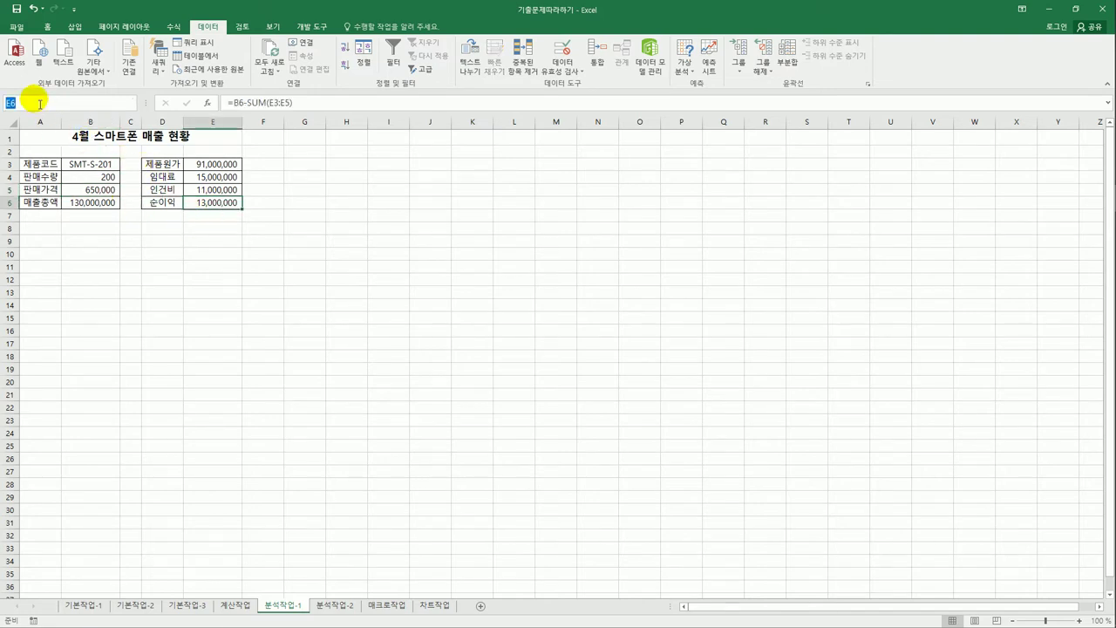
pyautogui.write('순익익')
pyautogui.press('Return')
pyautogui.click(85, 178)
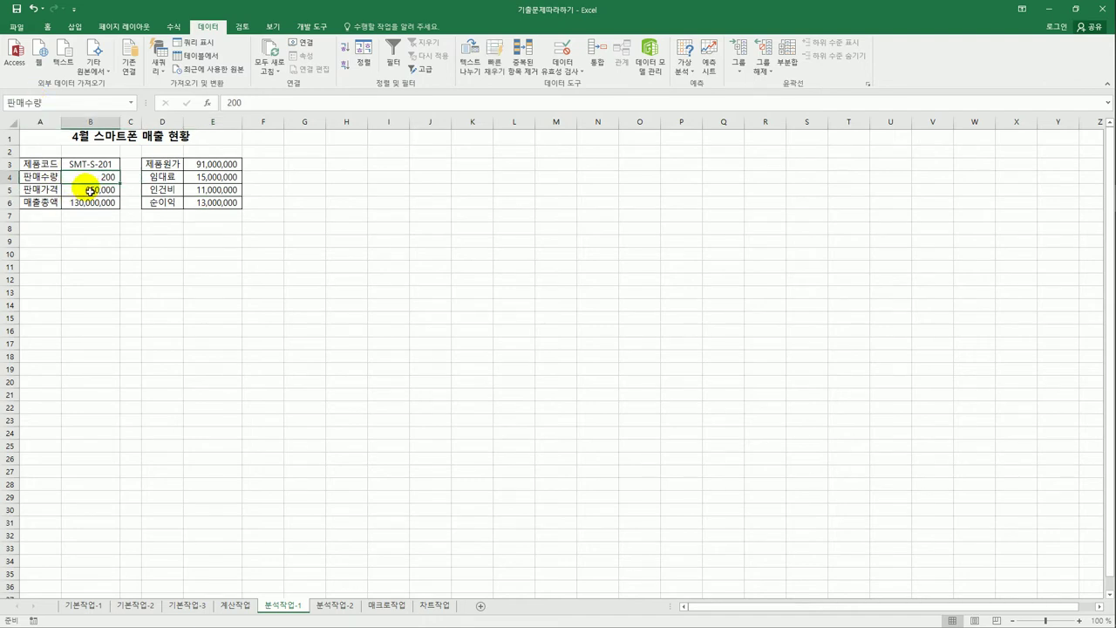
pyautogui.click(90, 188)
pyautogui.click(220, 203)
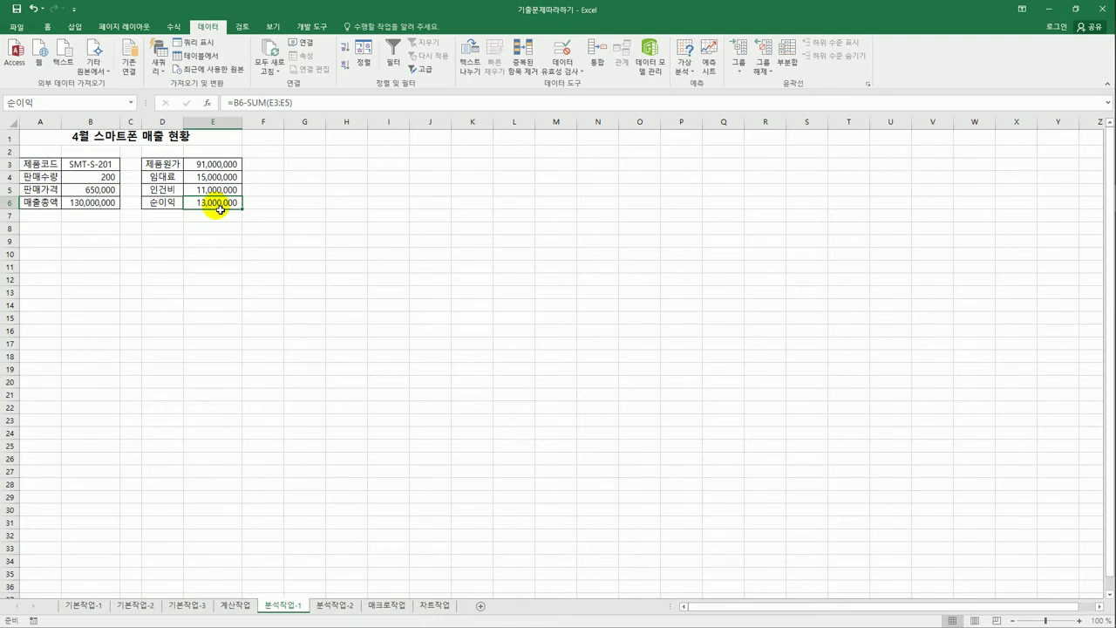
pyautogui.moveTo(103, 178); pyautogui.dragTo(106, 190)
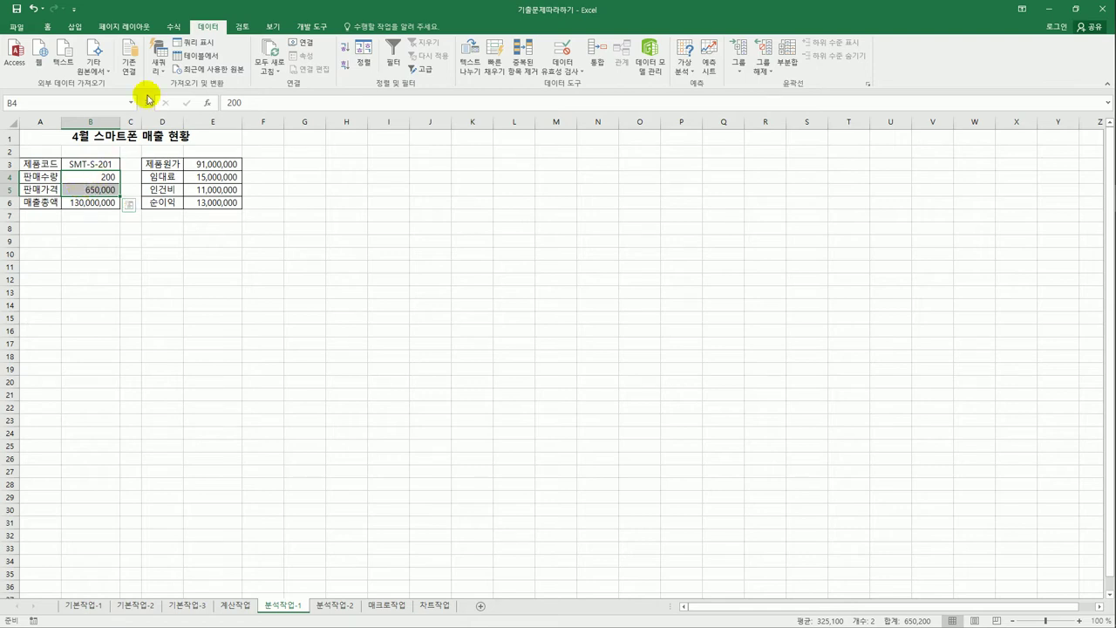
# - Add a scenario named 인상증가 with changing cells B4:B5 and an empty comment
pyautogui.click(685, 72)
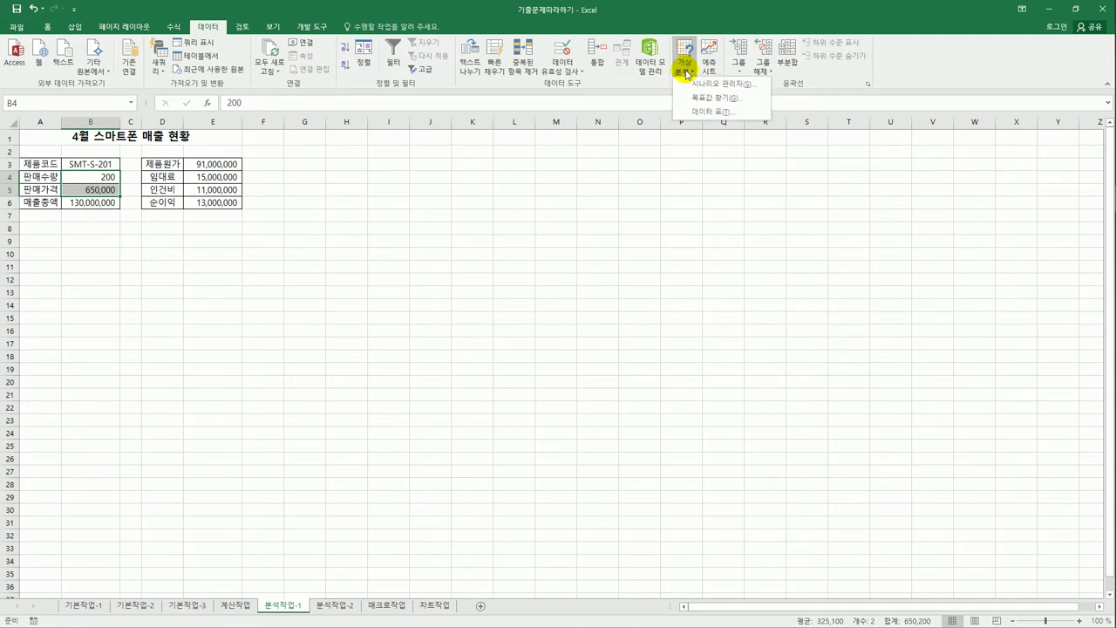
pyautogui.click(697, 84)
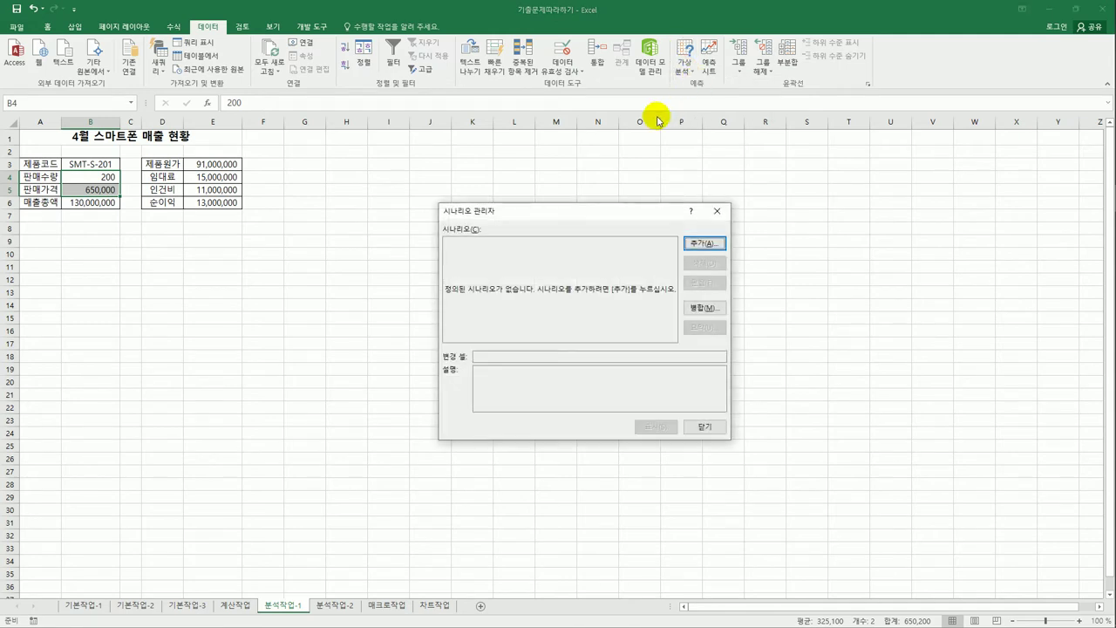
pyautogui.moveTo(578, 217); pyautogui.dragTo(566, 160)
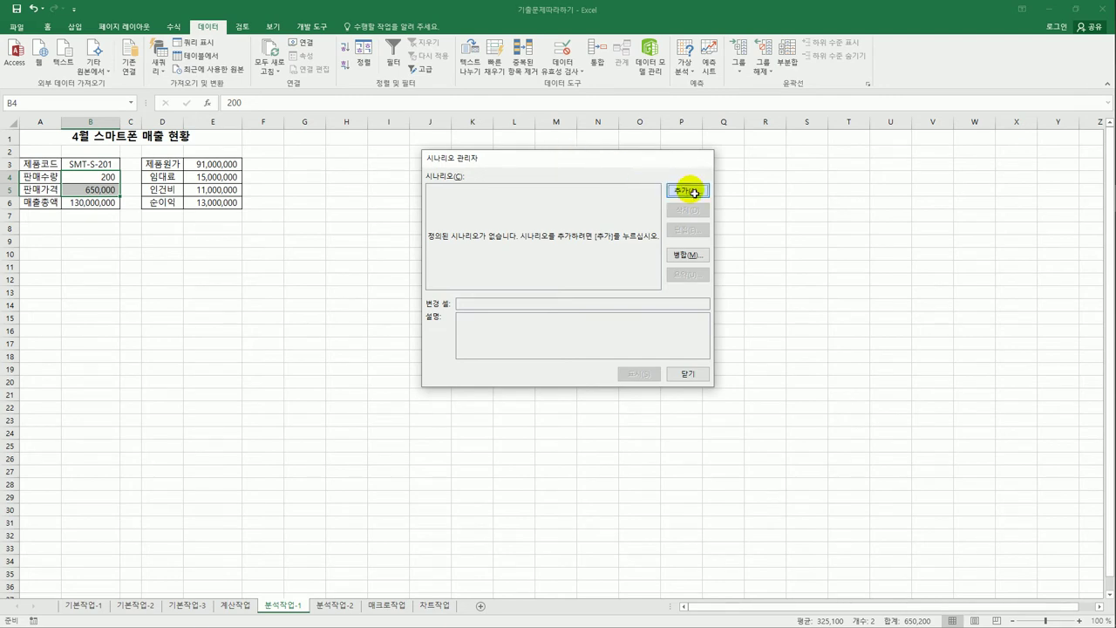
pyautogui.click(688, 190)
pyautogui.moveTo(571, 275); pyautogui.dragTo(367, 261)
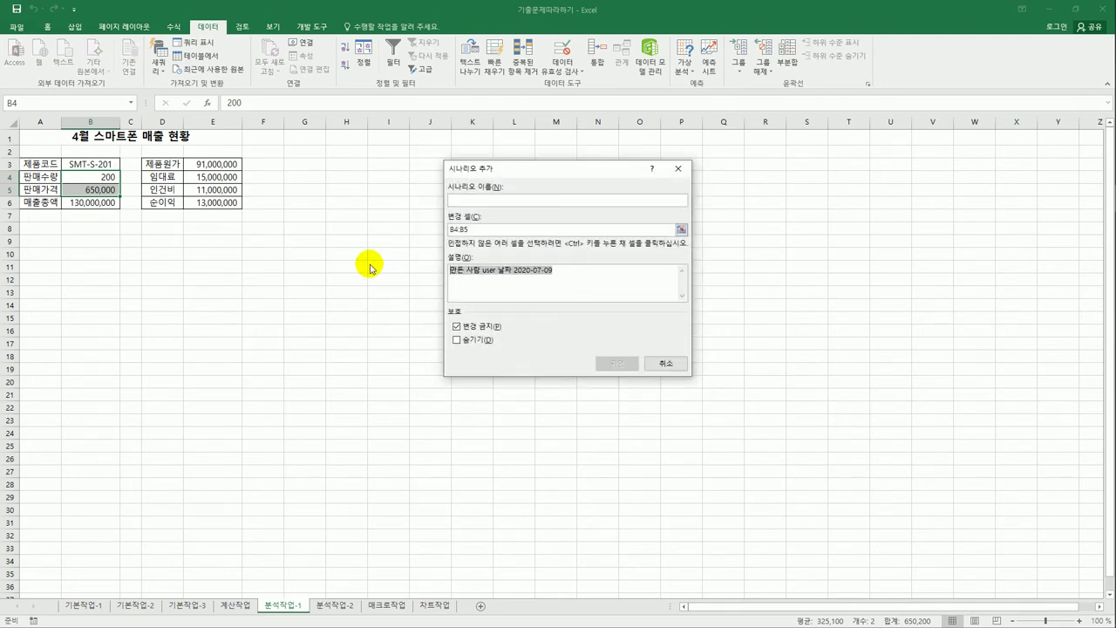
pyautogui.press('Delete')
pyautogui.click(527, 201)
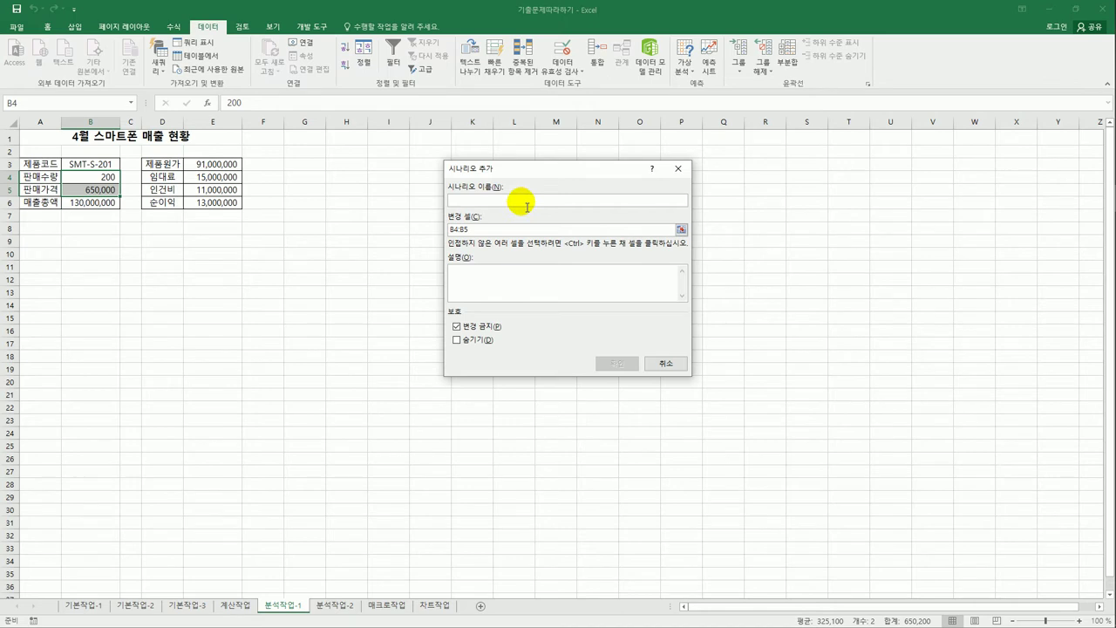
pyautogui.write('ㅇ')
pyautogui.press('BackSpace')
pyautogui.write('ㅇ인상조')
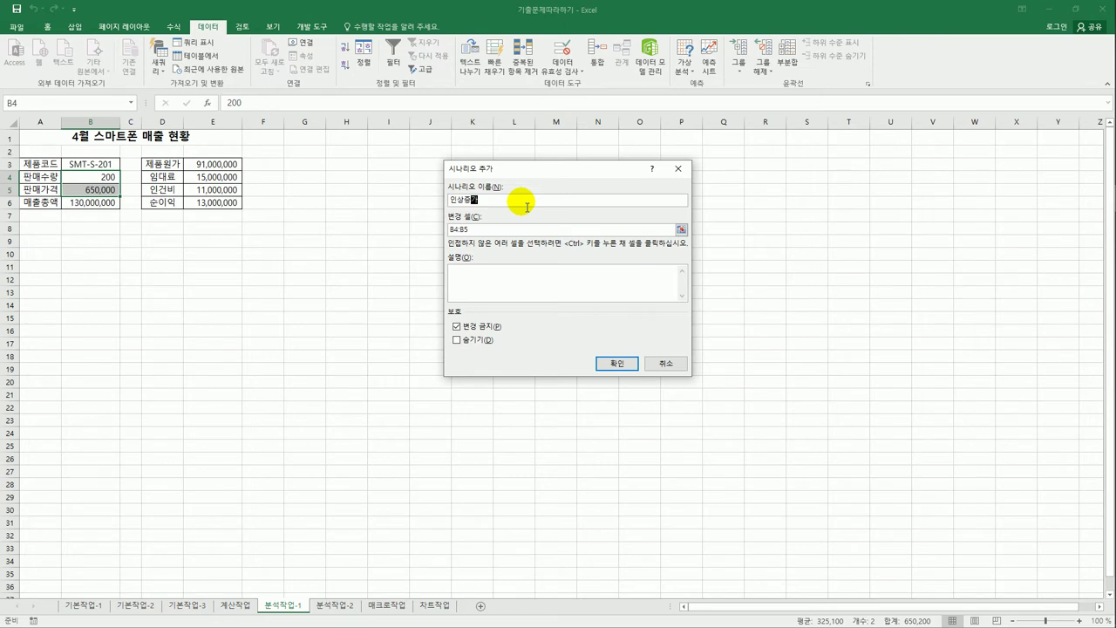
pyautogui.moveTo(471, 229); pyautogui.dragTo(433, 234)
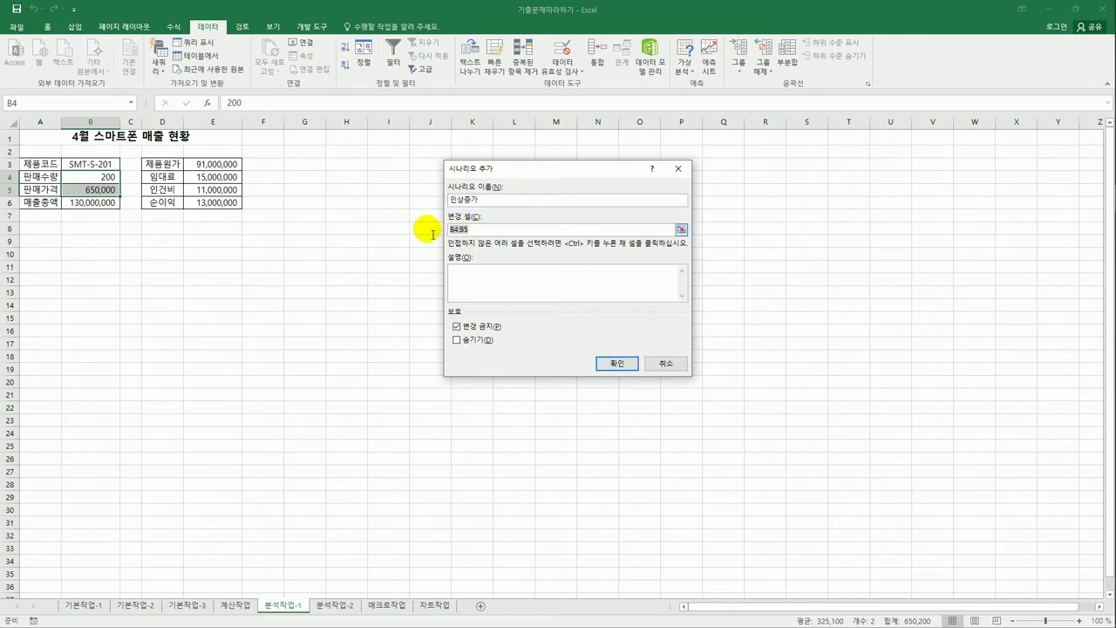
pyautogui.moveTo(99, 175); pyautogui.dragTo(103, 185)
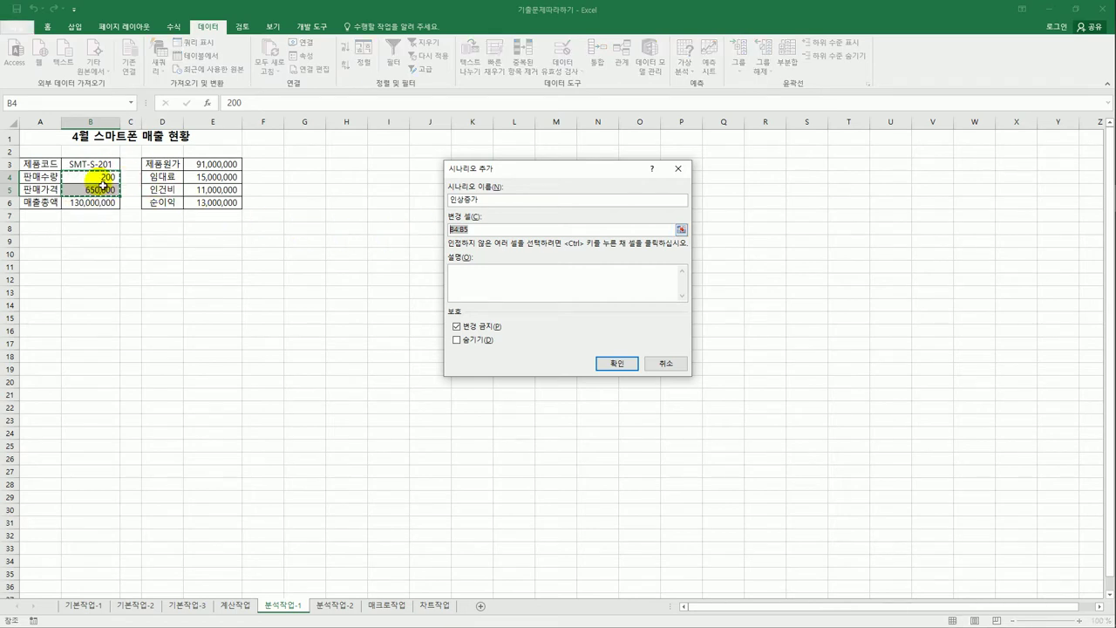
pyautogui.click(627, 365)
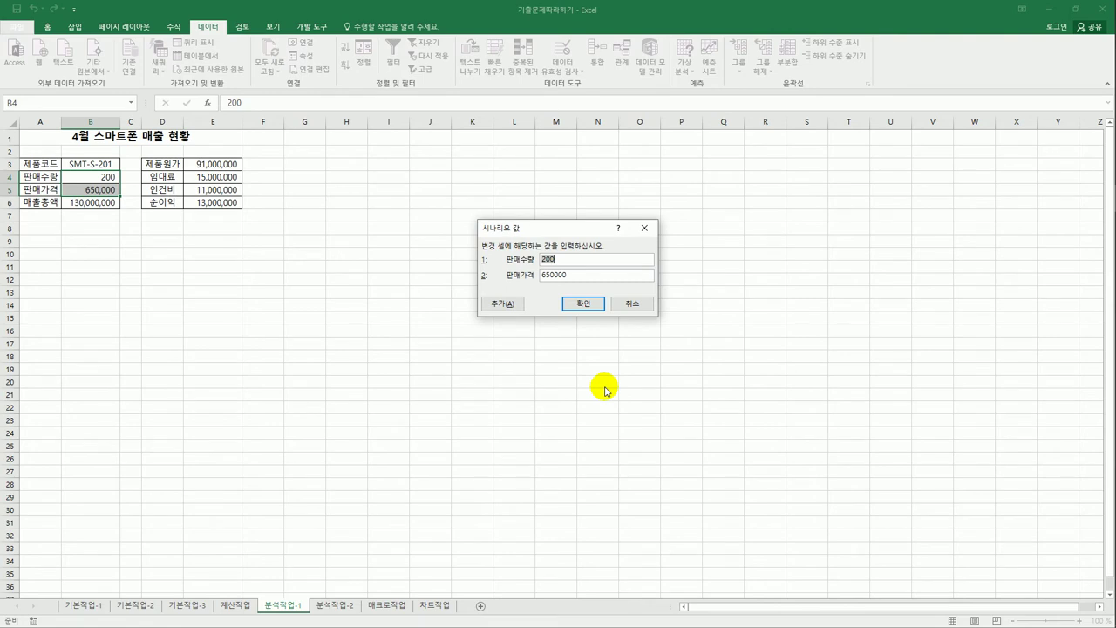
# - Enter scenario values 250 for 판매수량 and 700000 for 판매가격
pyautogui.write('250')
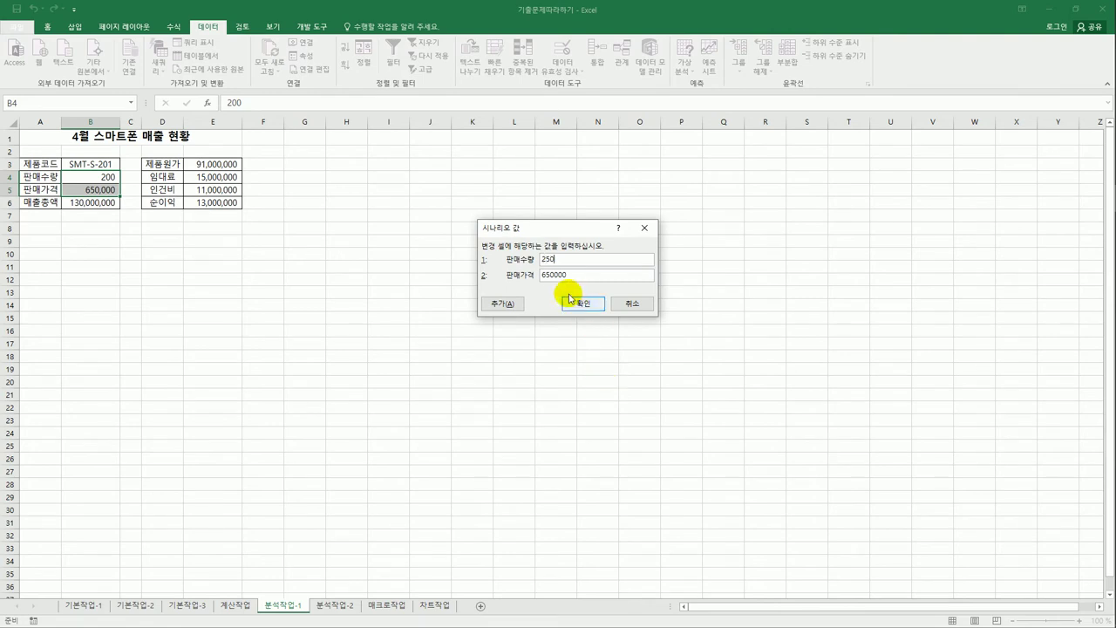
pyautogui.moveTo(577, 277); pyautogui.dragTo(522, 278)
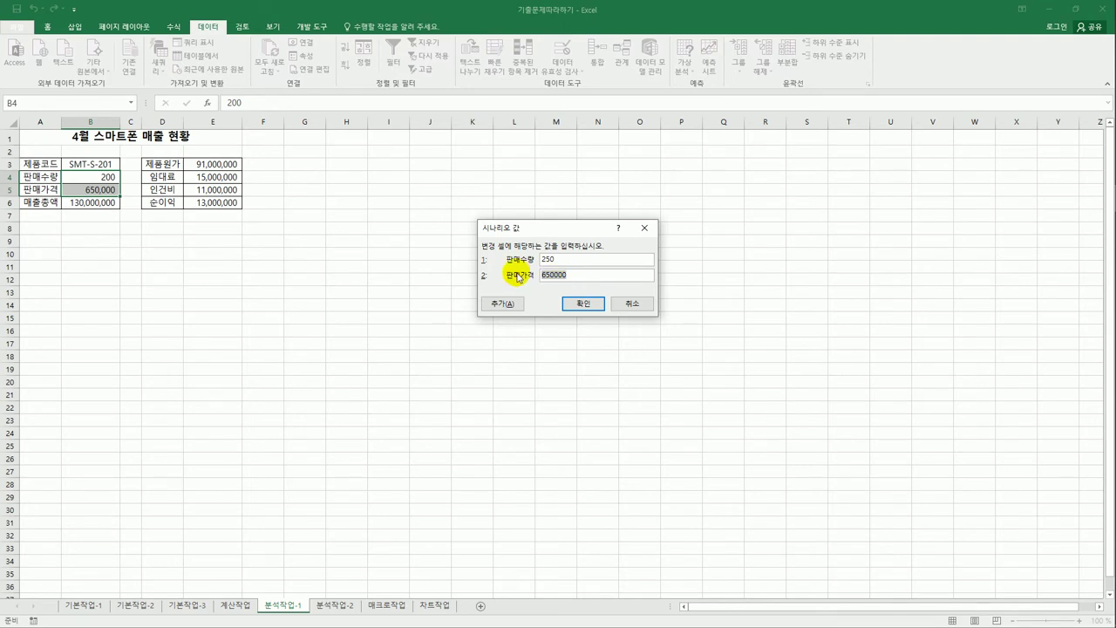
pyautogui.write('70')
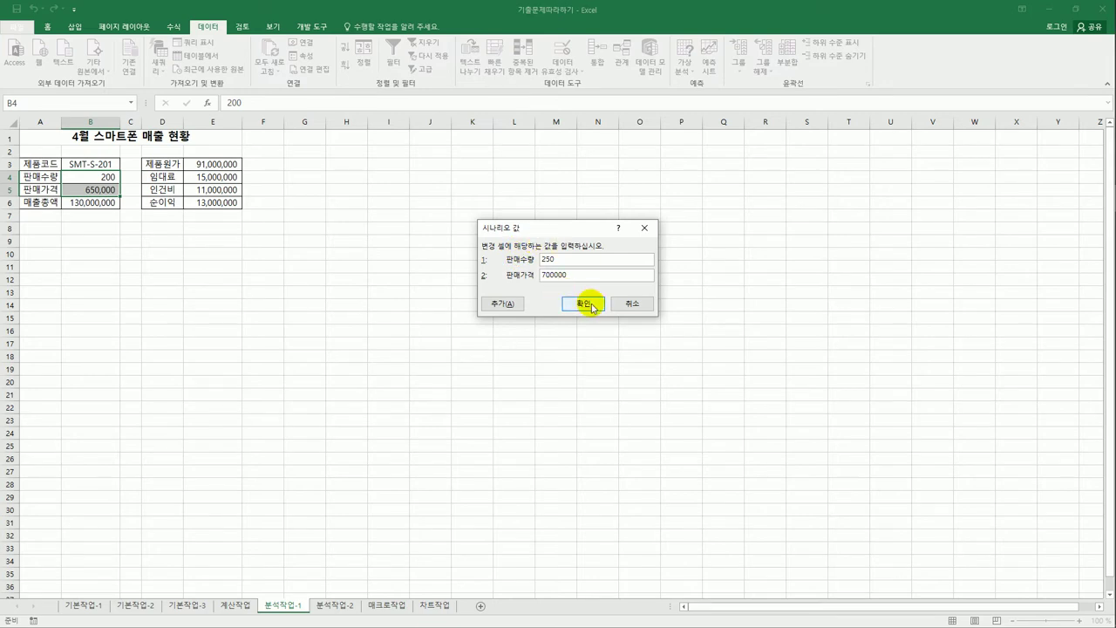
# - Add another scenario named 인하감소 with an empty comment
pyautogui.click(503, 304)
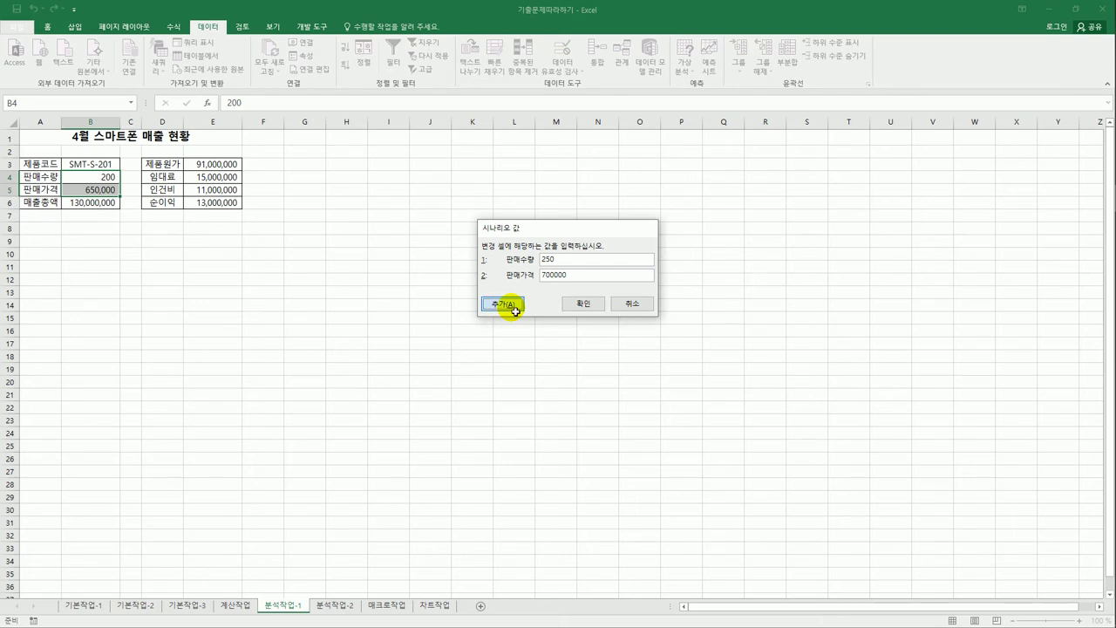
pyautogui.moveTo(575, 281); pyautogui.dragTo(379, 250)
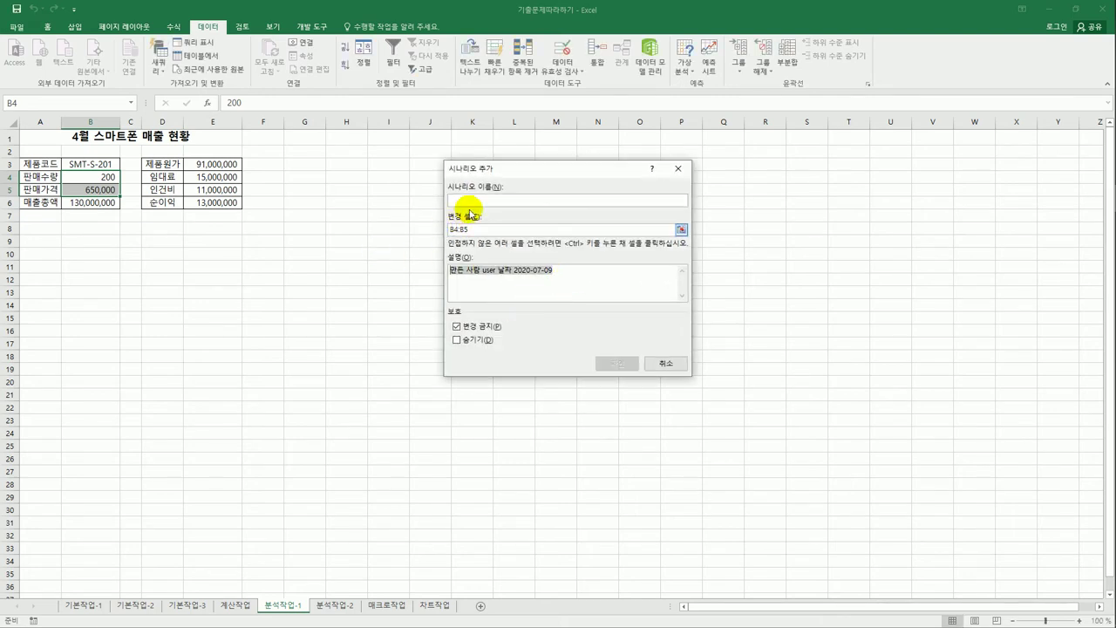
pyautogui.press('Delete')
pyautogui.click(479, 204)
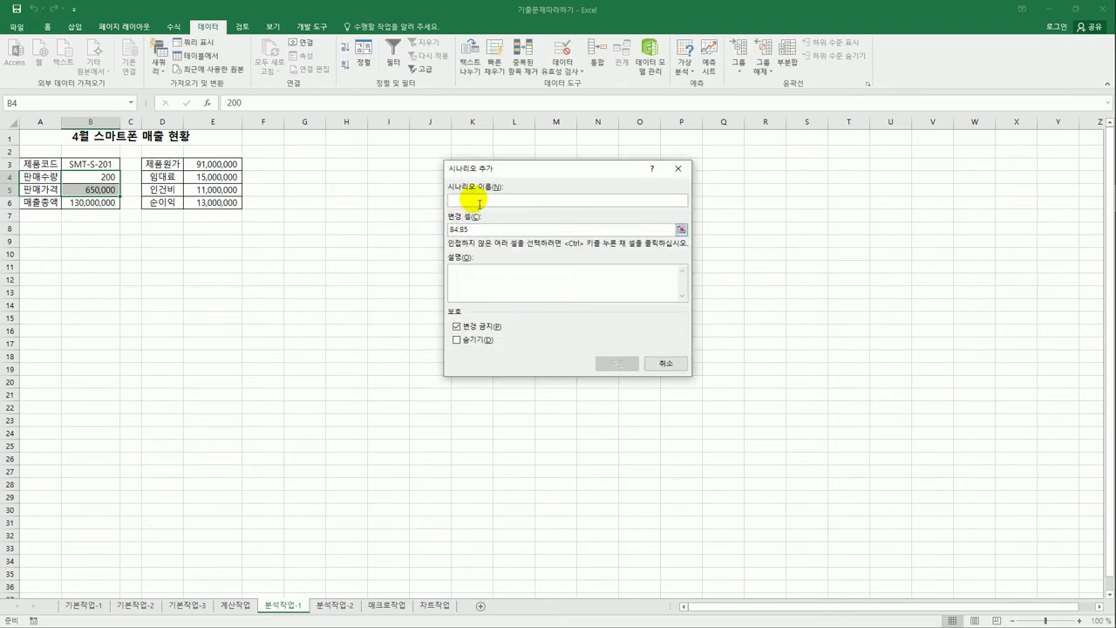
pyautogui.write('ㅇ인하각')
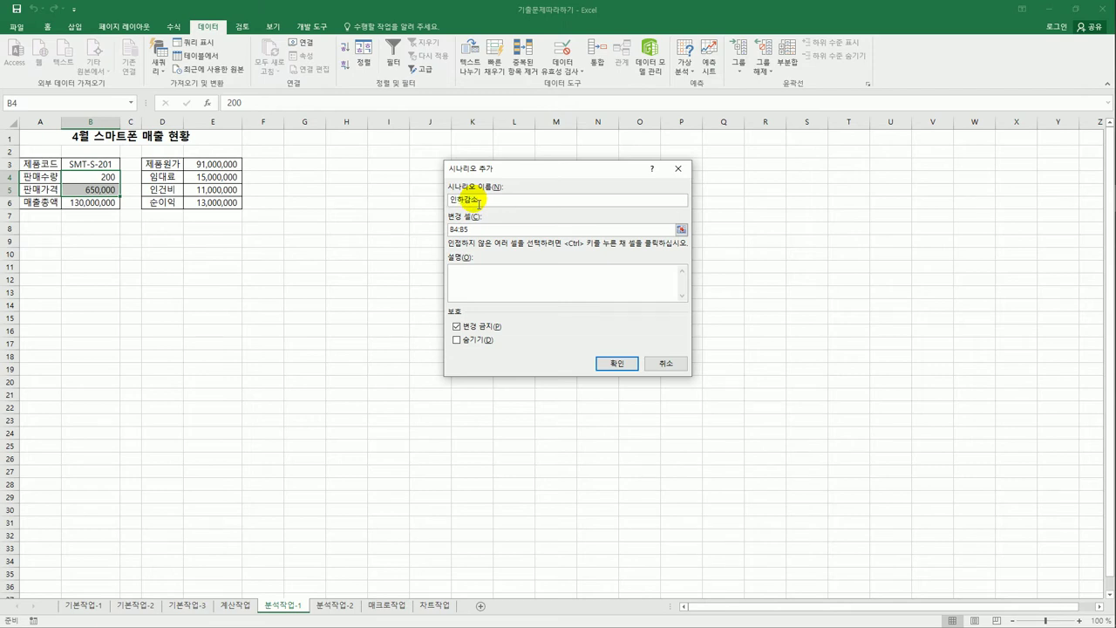
pyautogui.write('소')
pyautogui.click(610, 363)
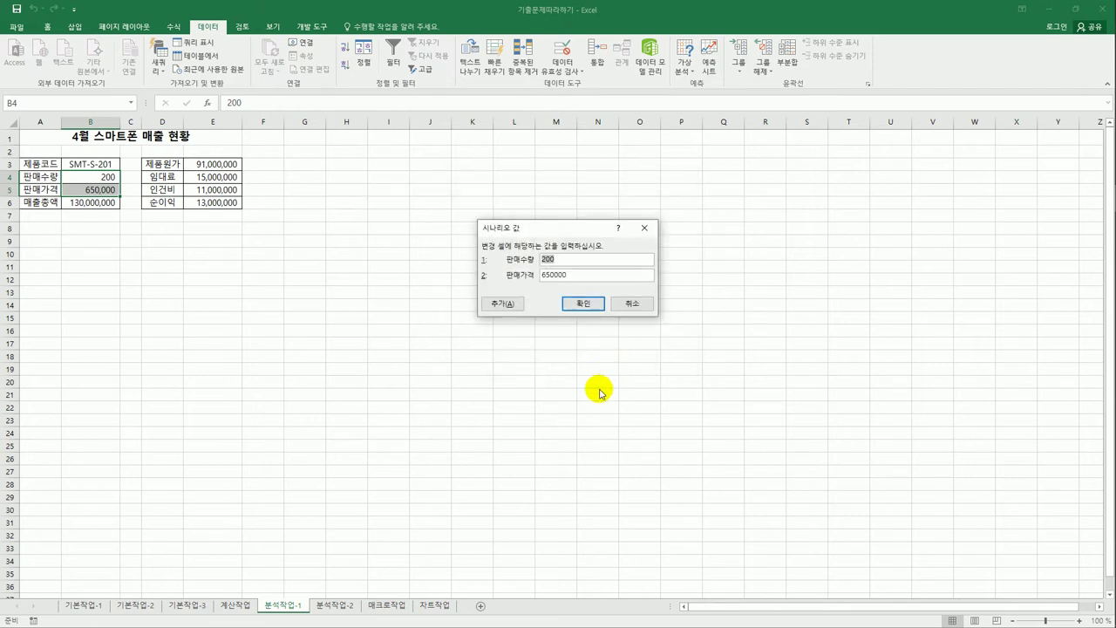
# - Enter 150 for 판매수량 and 600000 for 판매가격, and save the scenario
pyautogui.write('15')
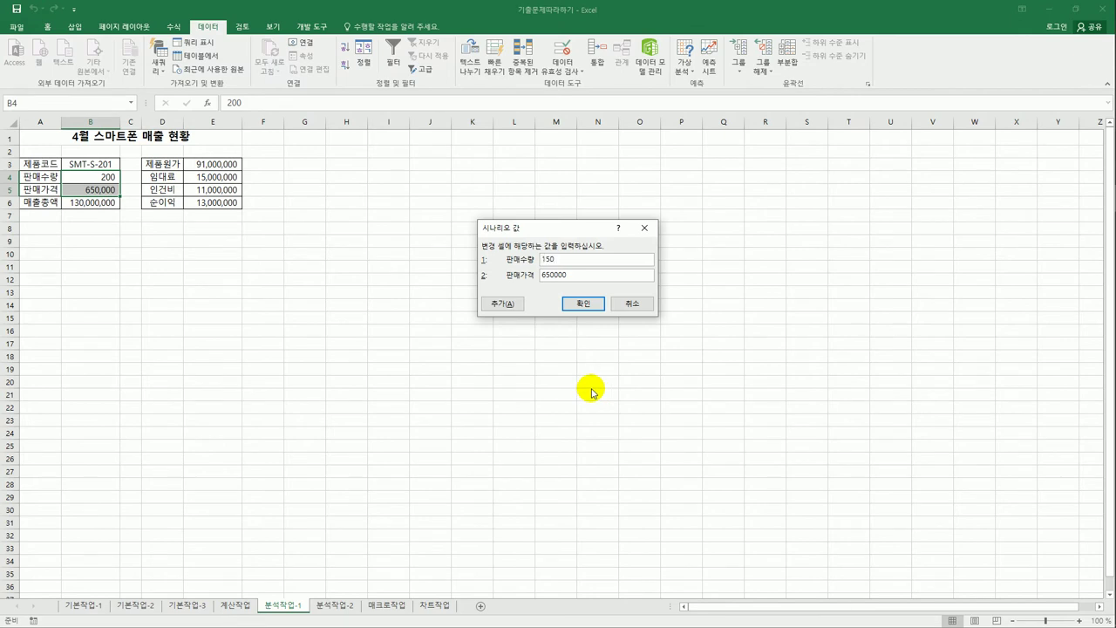
pyautogui.write('0')
pyautogui.press('Tab')
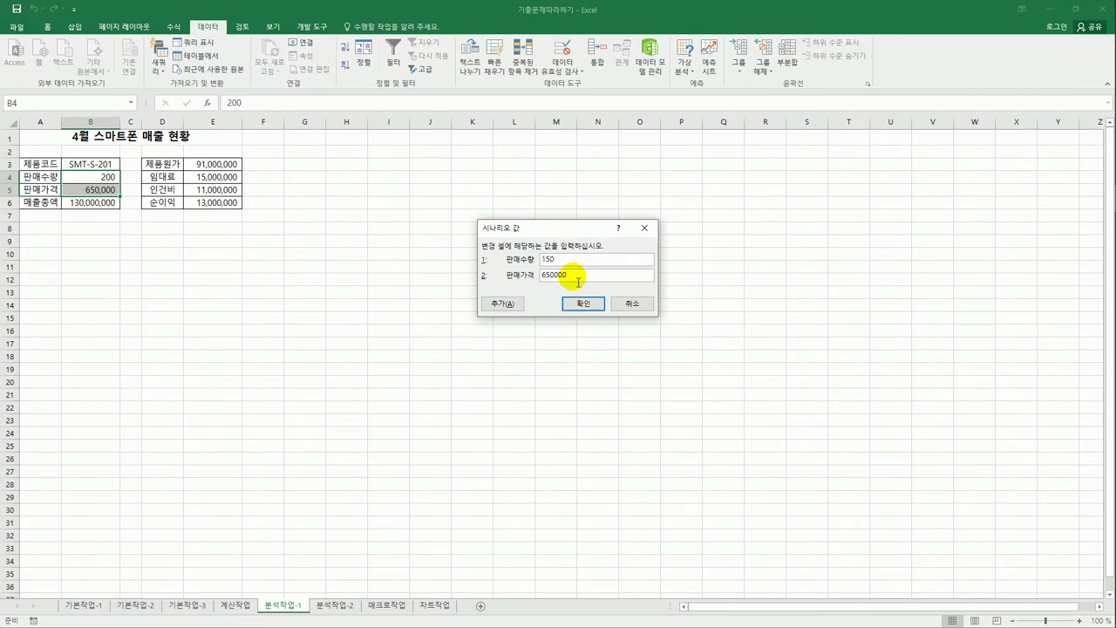
pyautogui.write('60')
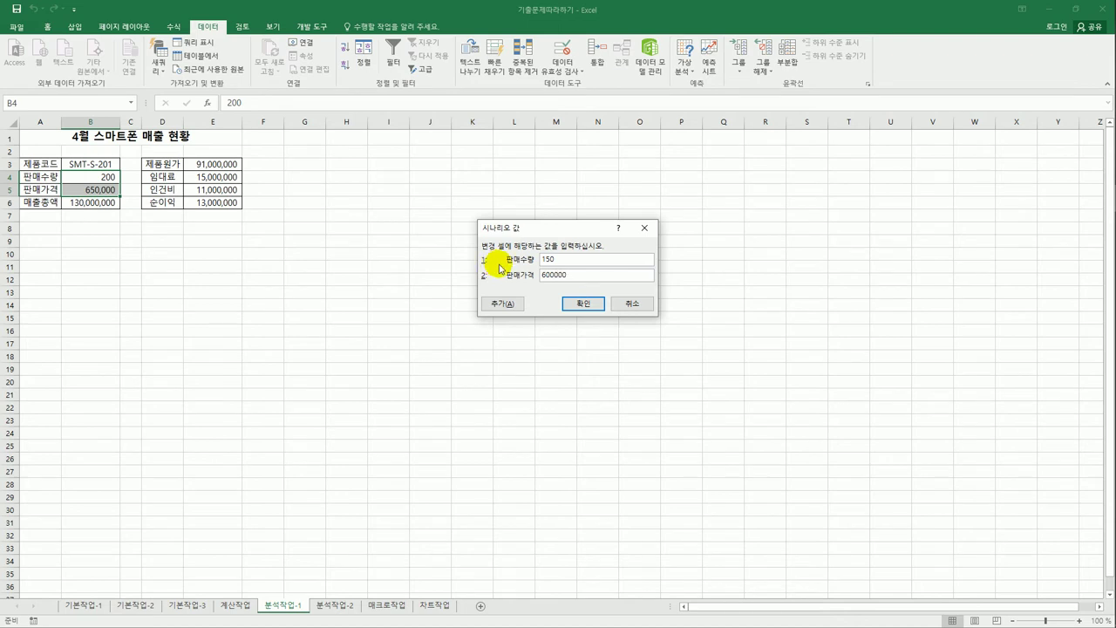
pyautogui.click(581, 304)
pyautogui.moveTo(562, 158); pyautogui.dragTo(560, 187)
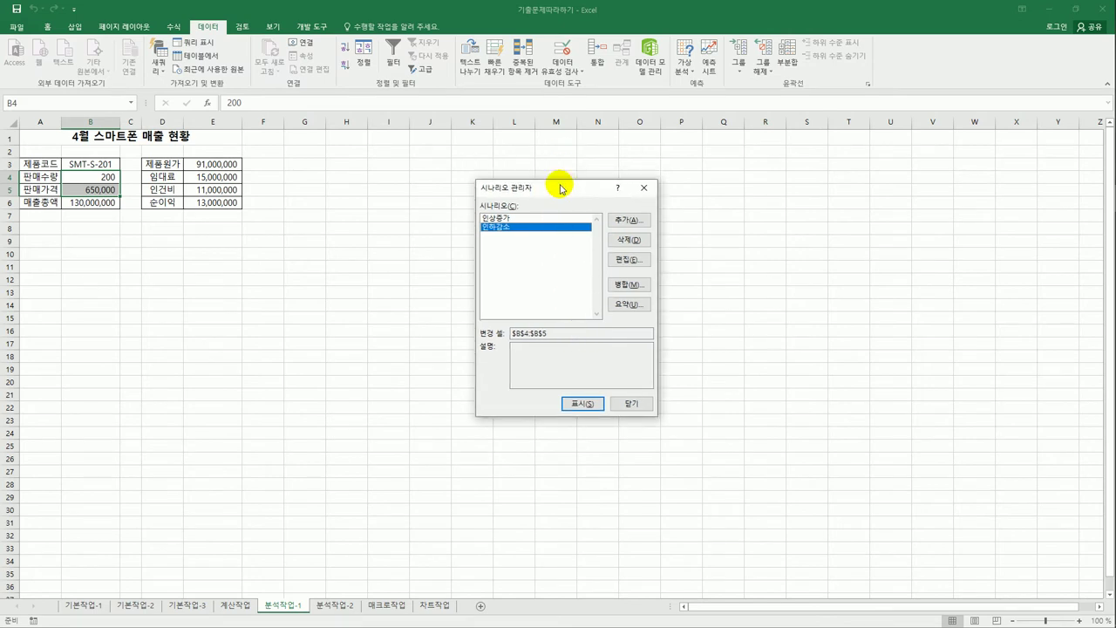
# - Create a scenario summary sheet with E6 as the result cell
pyautogui.click(647, 305)
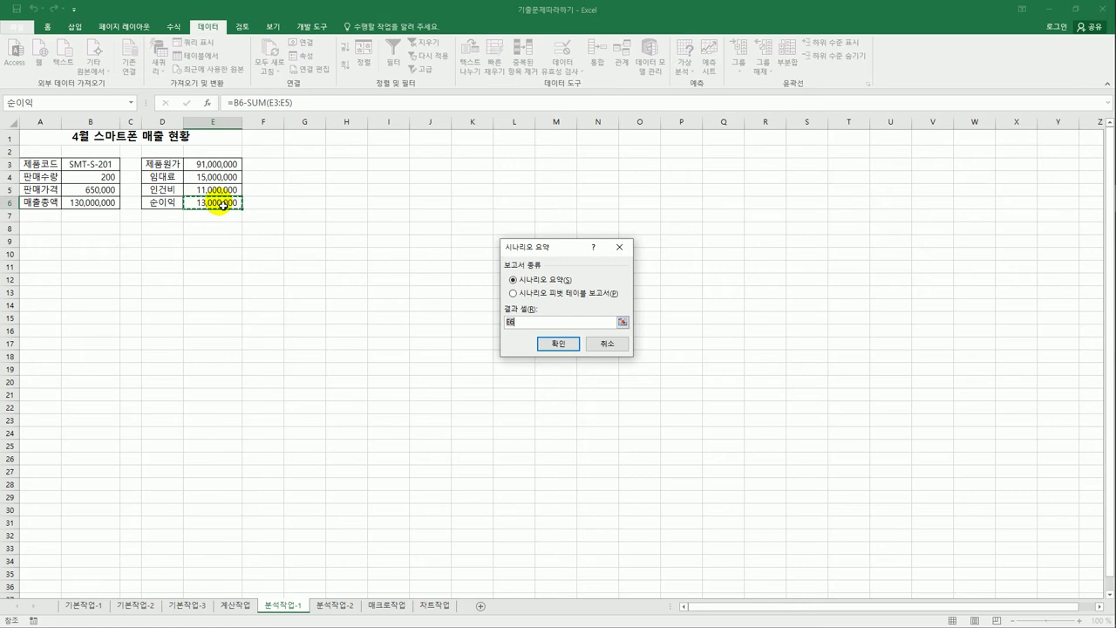
pyautogui.click(223, 204)
pyautogui.click(548, 342)
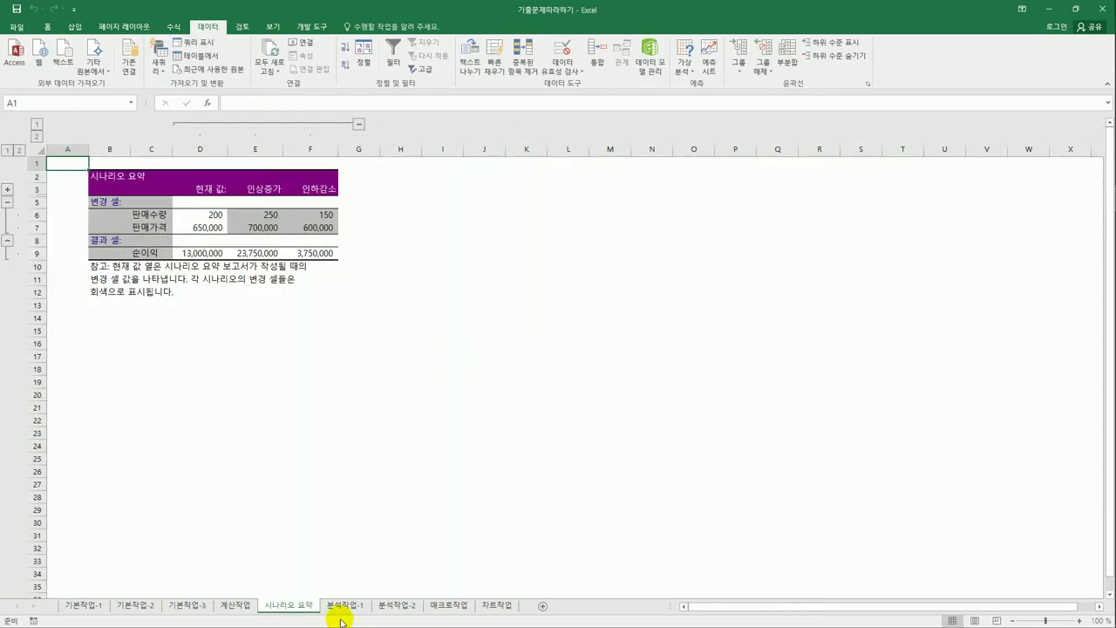
# - Check the sheets, then go to the 분석작업-2 sheet
pyautogui.click(344, 608)
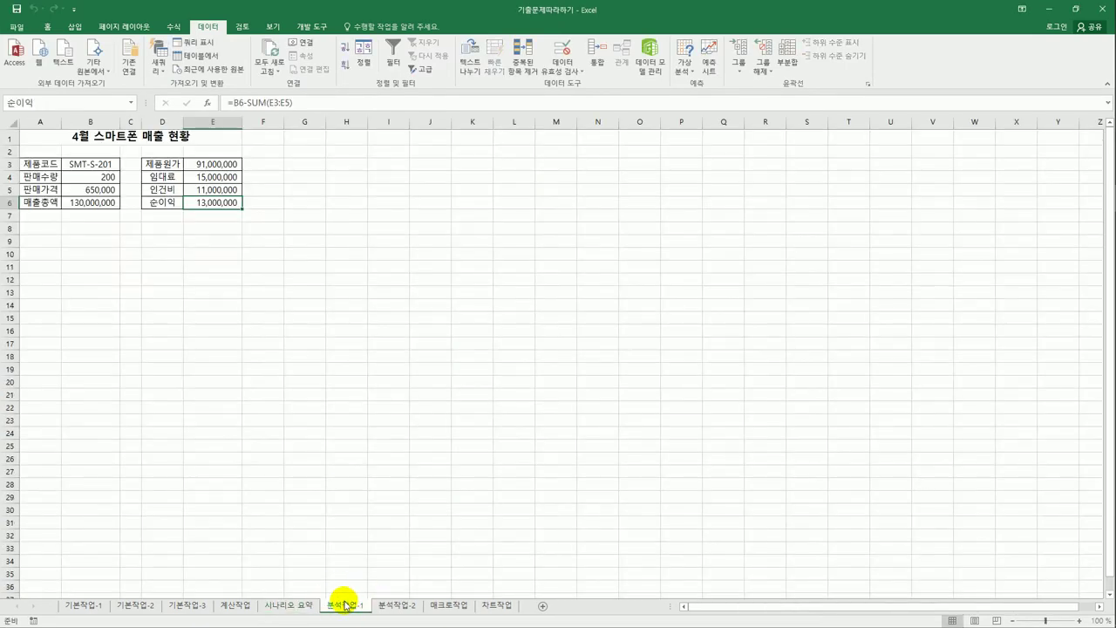
pyautogui.click(301, 608)
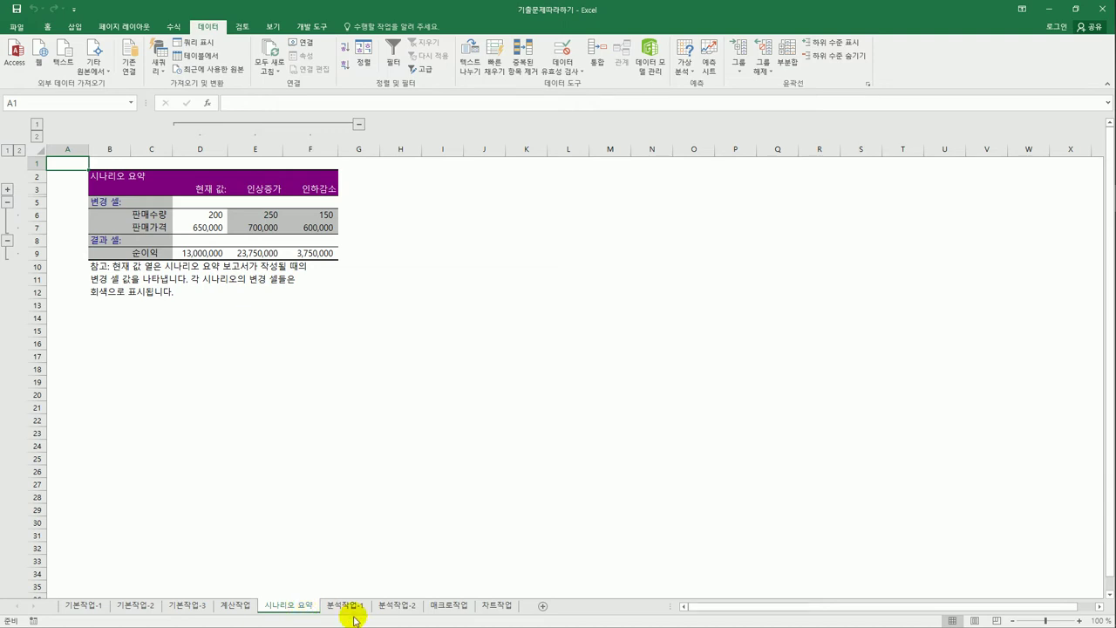
pyautogui.click(397, 608)
pyautogui.click(540, 445)
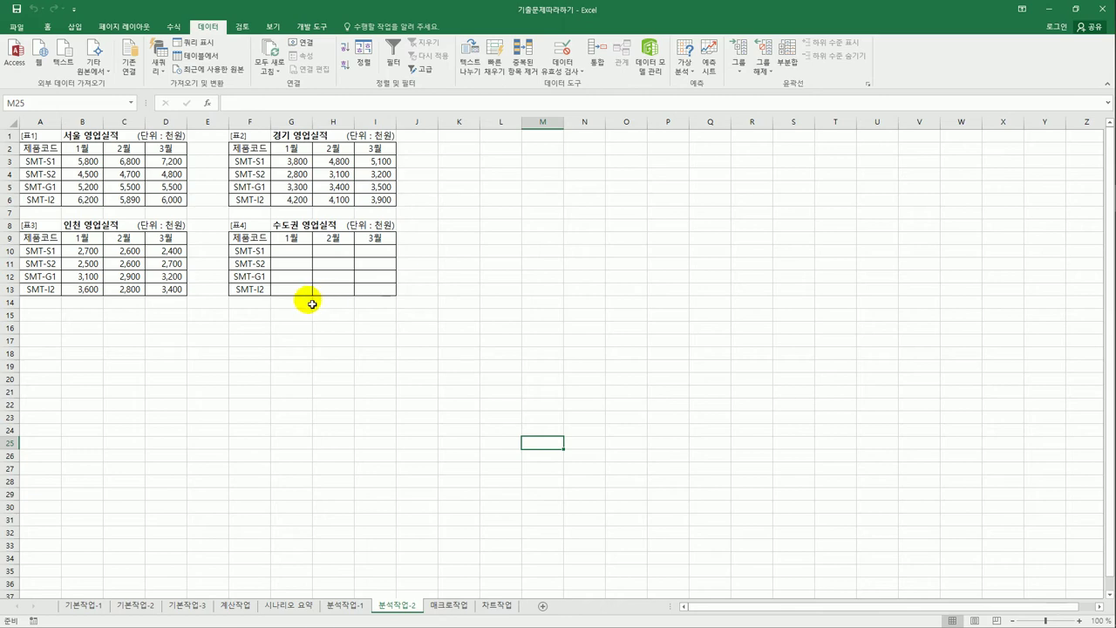
# - Select table F9:I13 and start a Consolidate using the 합계 function
pyautogui.click(250, 236)
pyautogui.moveTo(337, 238); pyautogui.dragTo(383, 294)
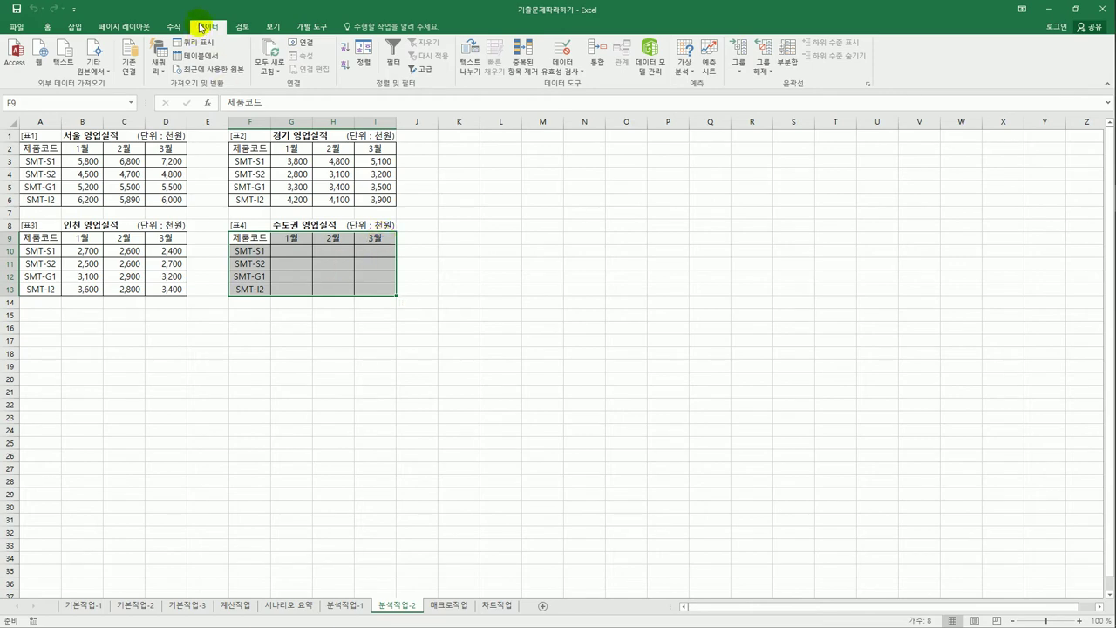
pyautogui.click(597, 57)
pyautogui.moveTo(576, 216); pyautogui.dragTo(634, 179)
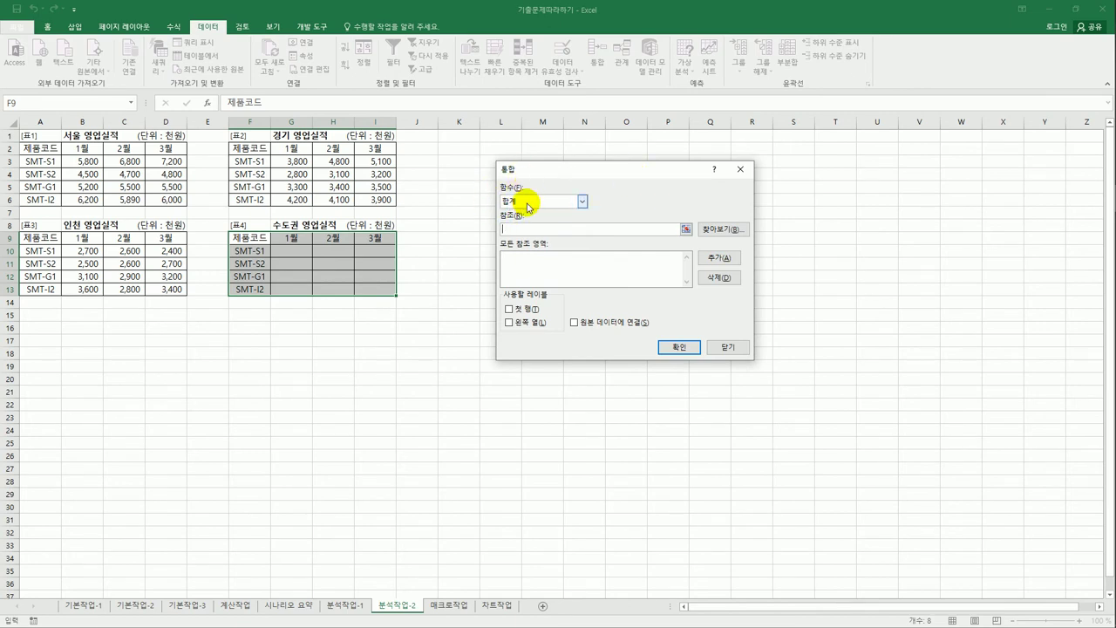
pyautogui.click(582, 203)
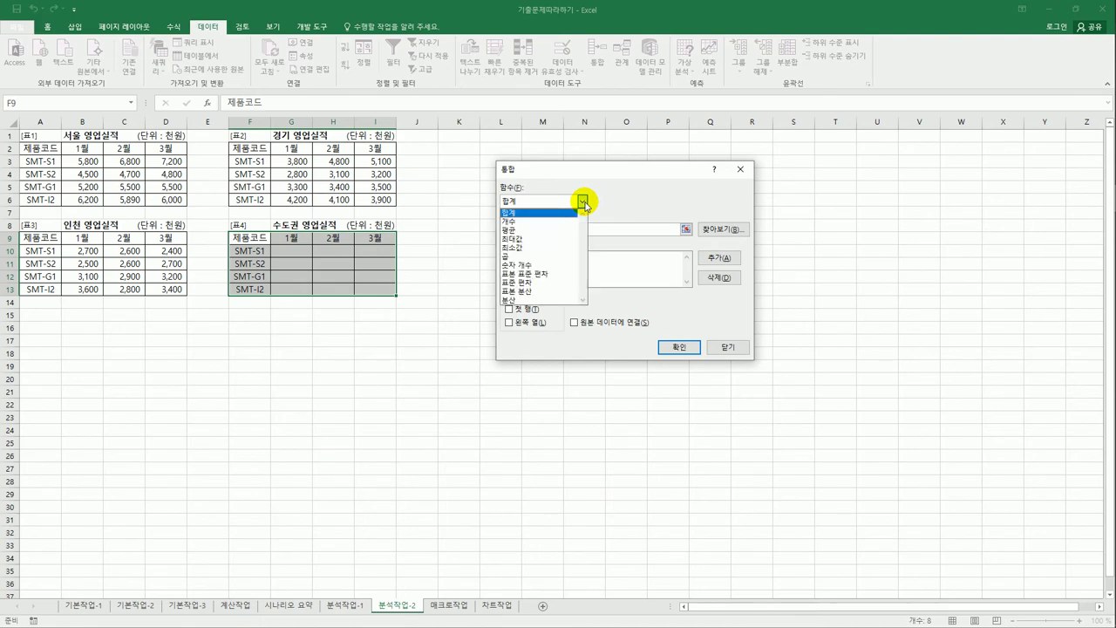
pyautogui.click(584, 204)
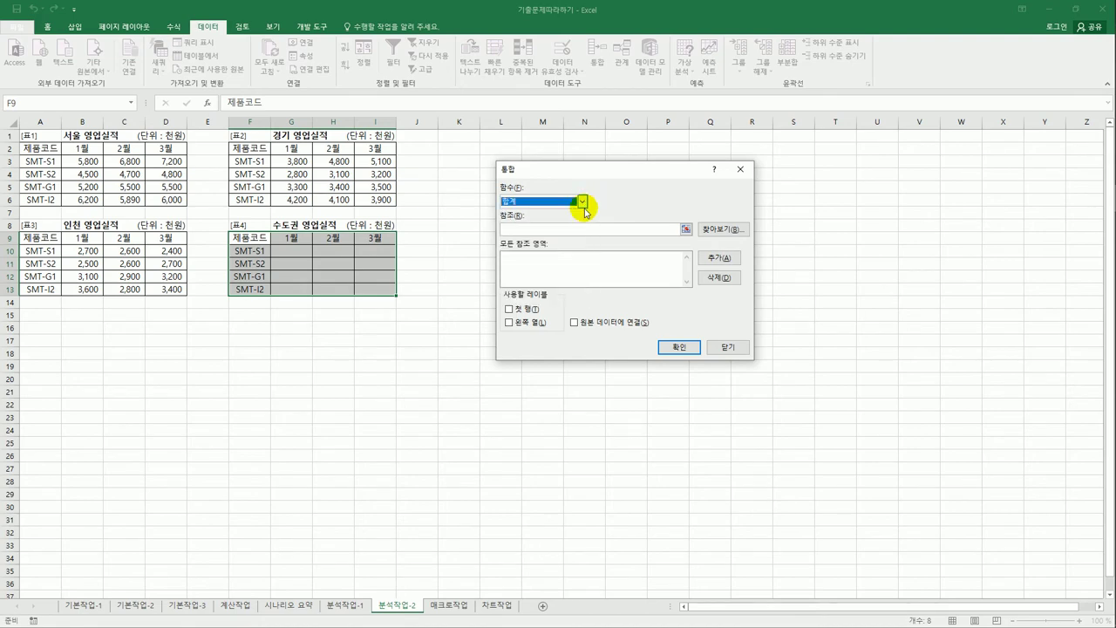
# - Consolidate references A2:D6, F2:I6 and A9:D13 using top row and left column labels
pyautogui.click(579, 228)
pyautogui.moveTo(58, 152); pyautogui.dragTo(173, 202)
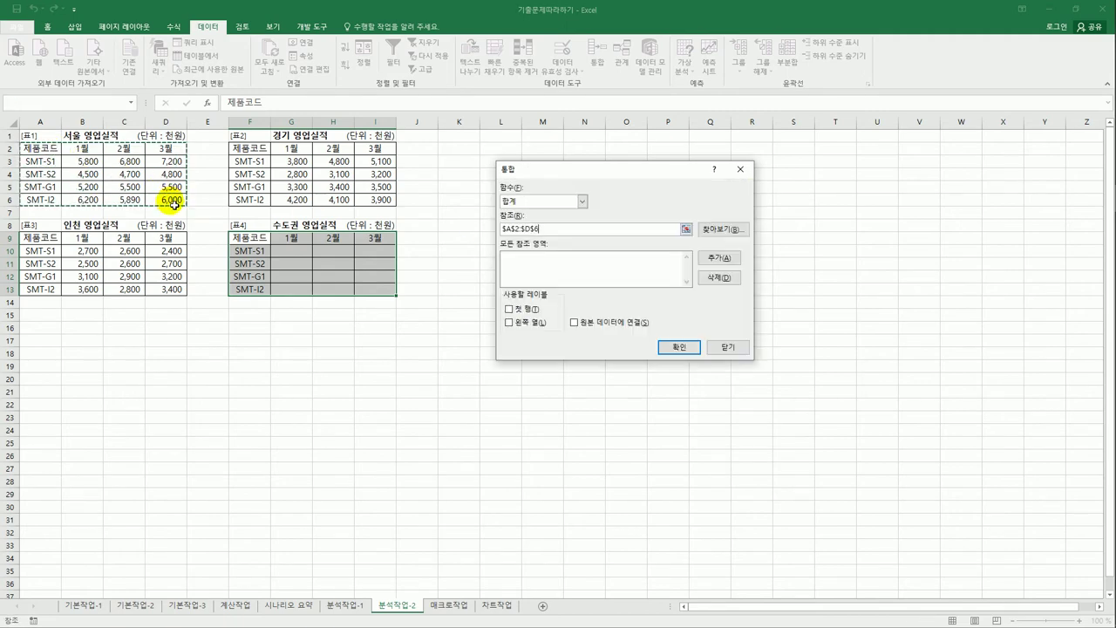
pyautogui.click(717, 257)
pyautogui.moveTo(257, 154); pyautogui.dragTo(386, 204)
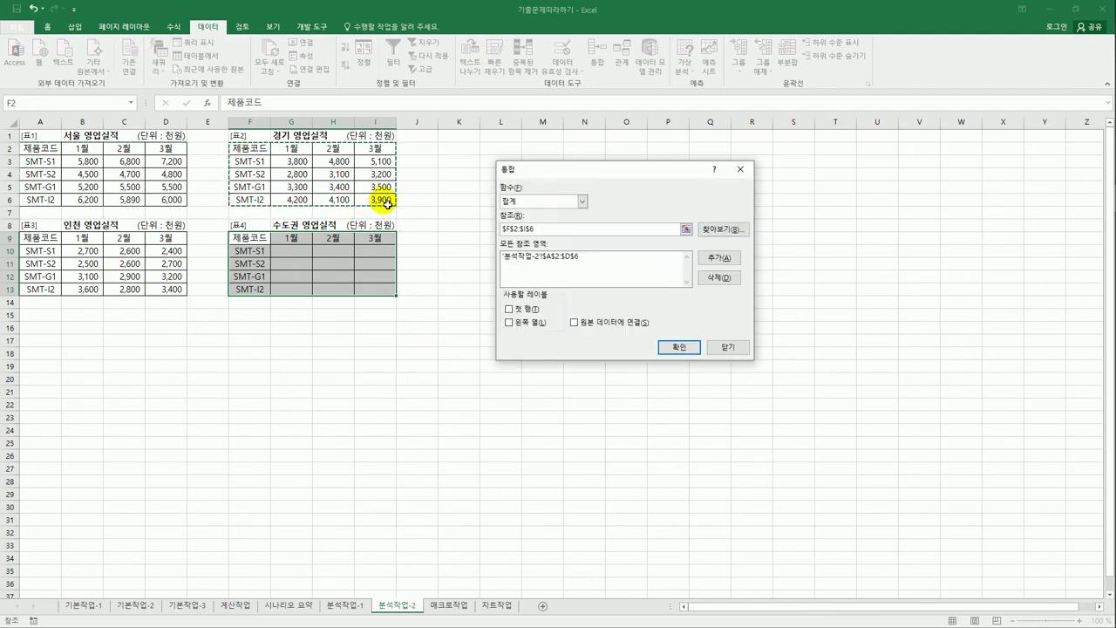
pyautogui.click(710, 258)
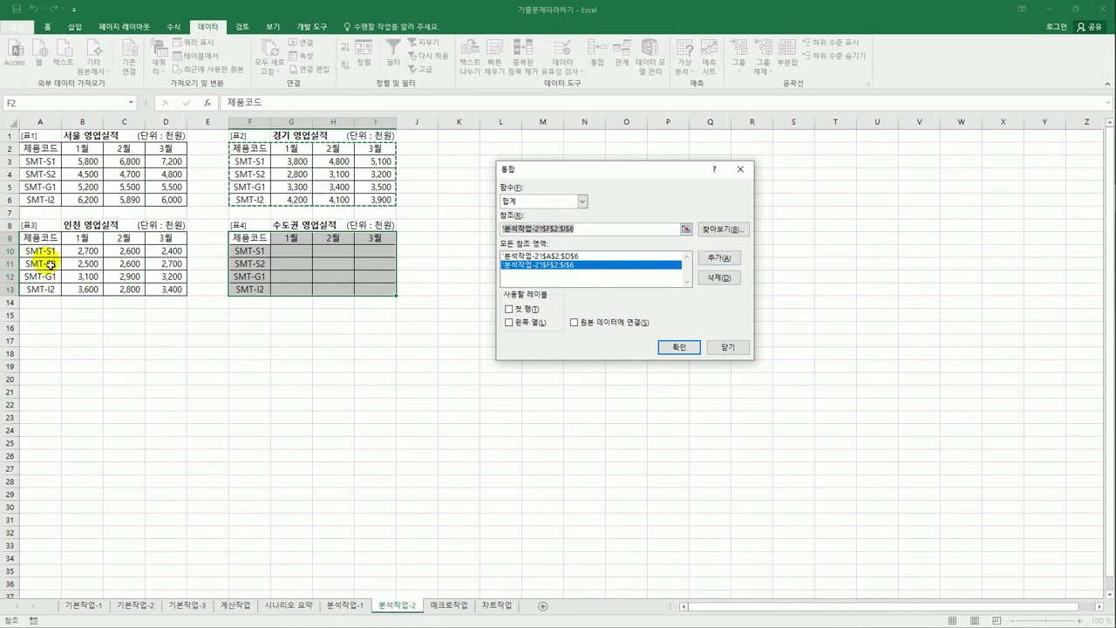
pyautogui.moveTo(24, 237); pyautogui.dragTo(157, 294)
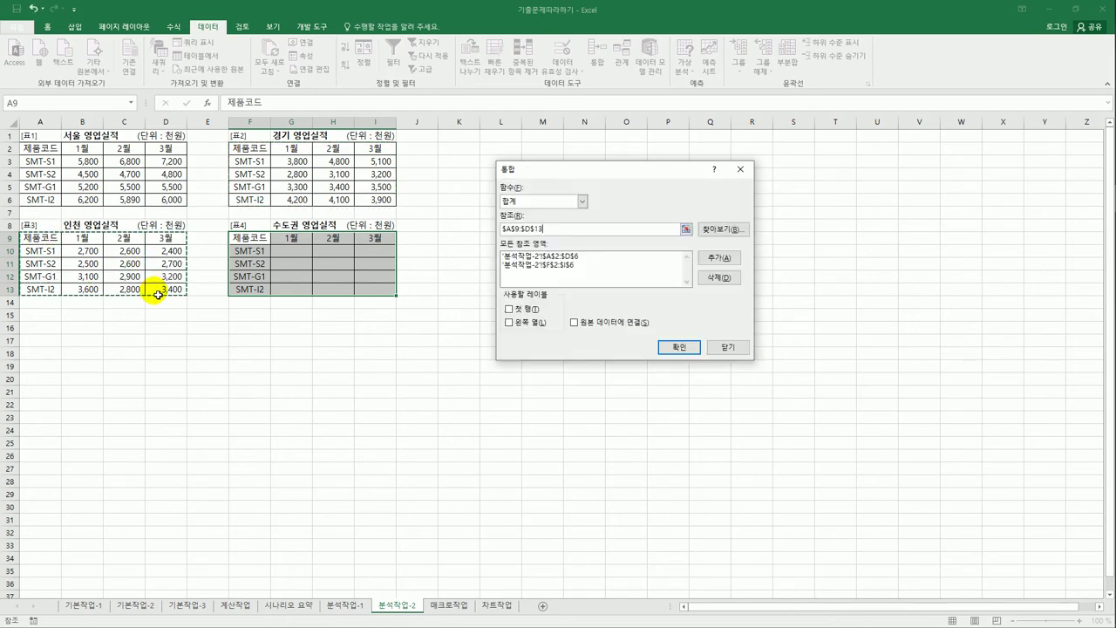
pyautogui.click(722, 258)
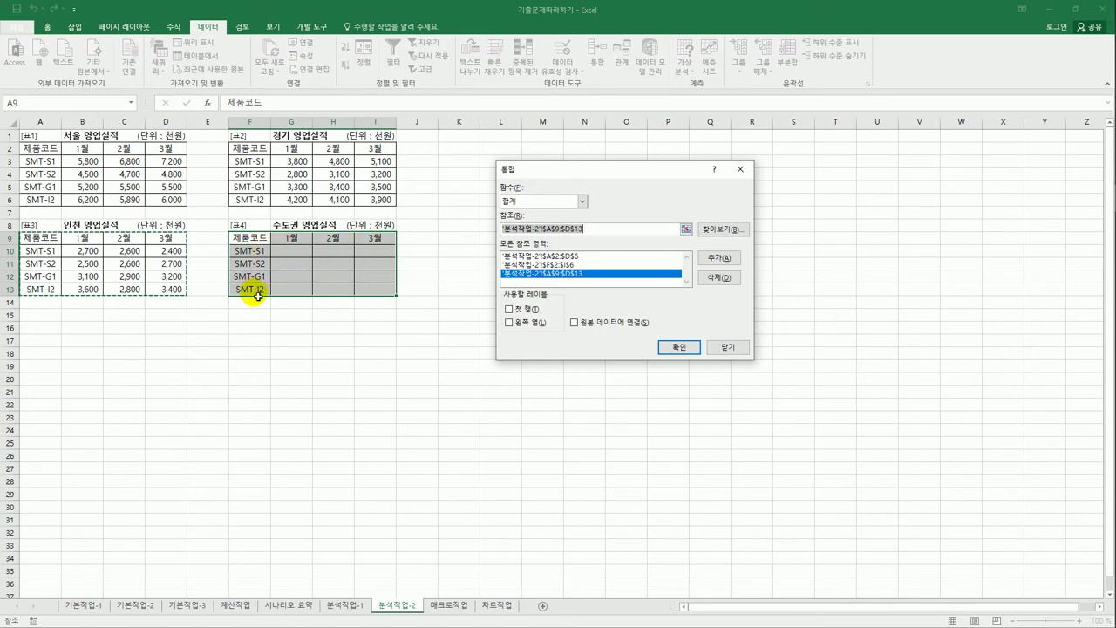
pyautogui.click(520, 312)
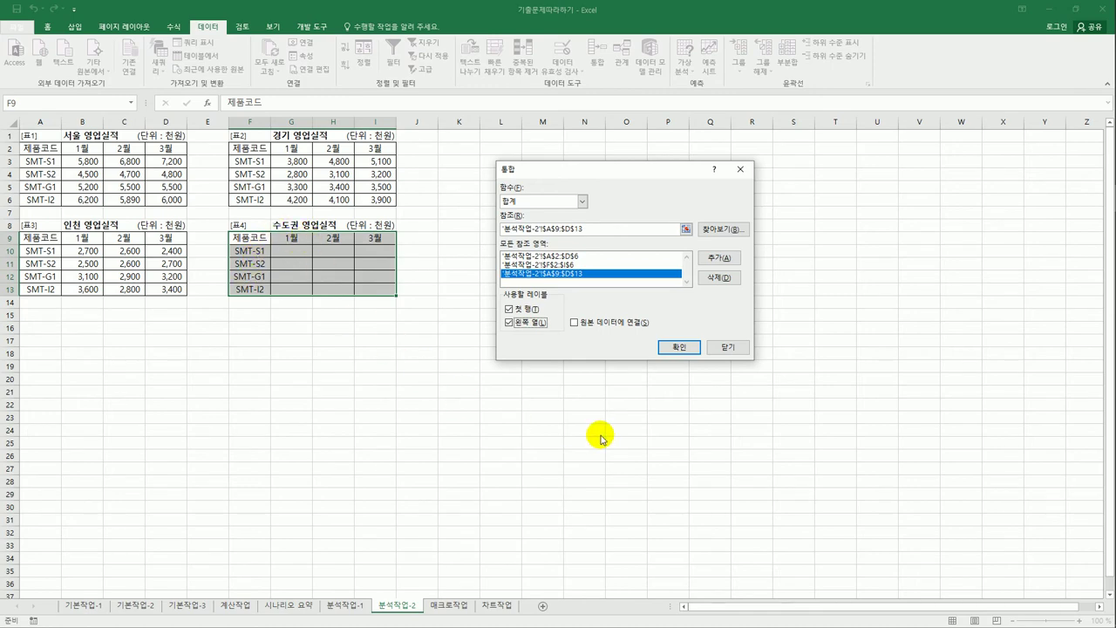
pyautogui.click(677, 349)
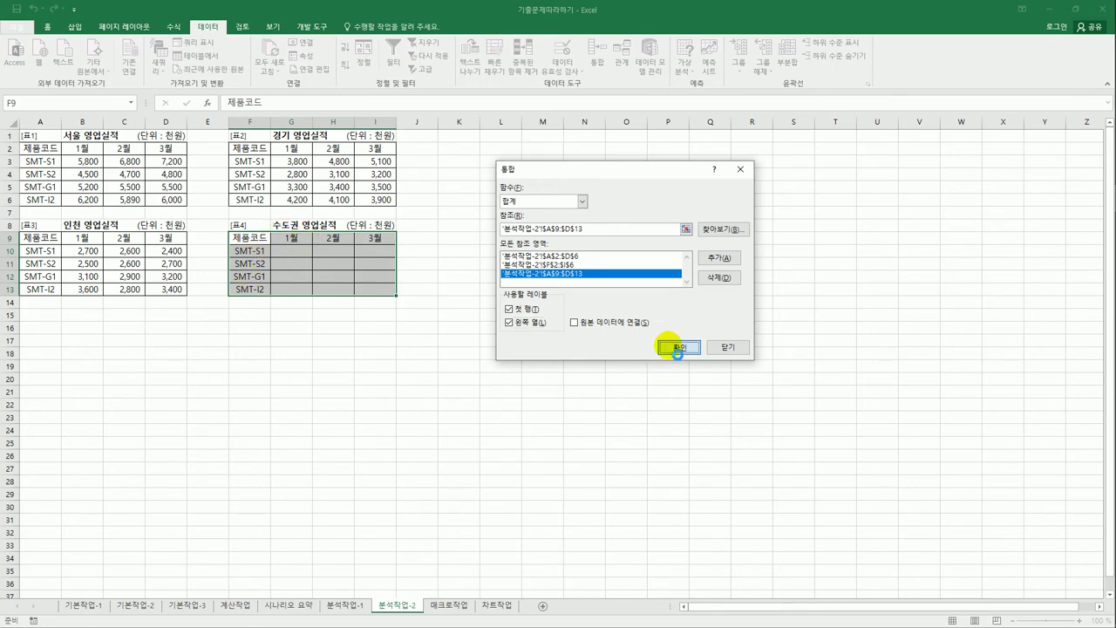
# - Deselect the table and switch to the 매크로작업 sheet
pyautogui.click(610, 392)
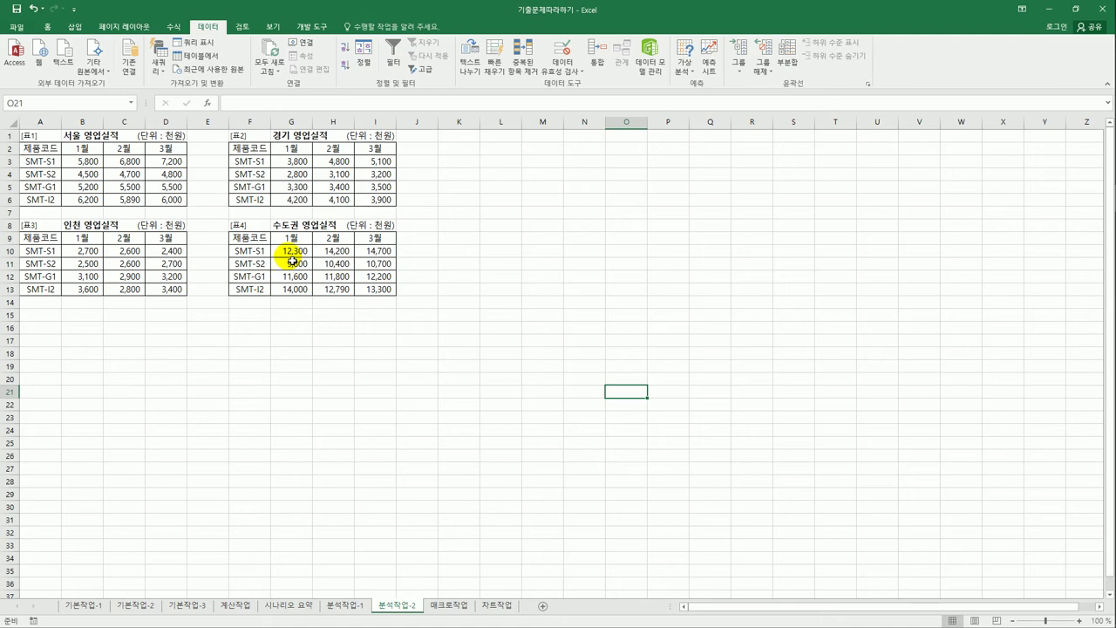
pyautogui.click(455, 606)
pyautogui.click(530, 490)
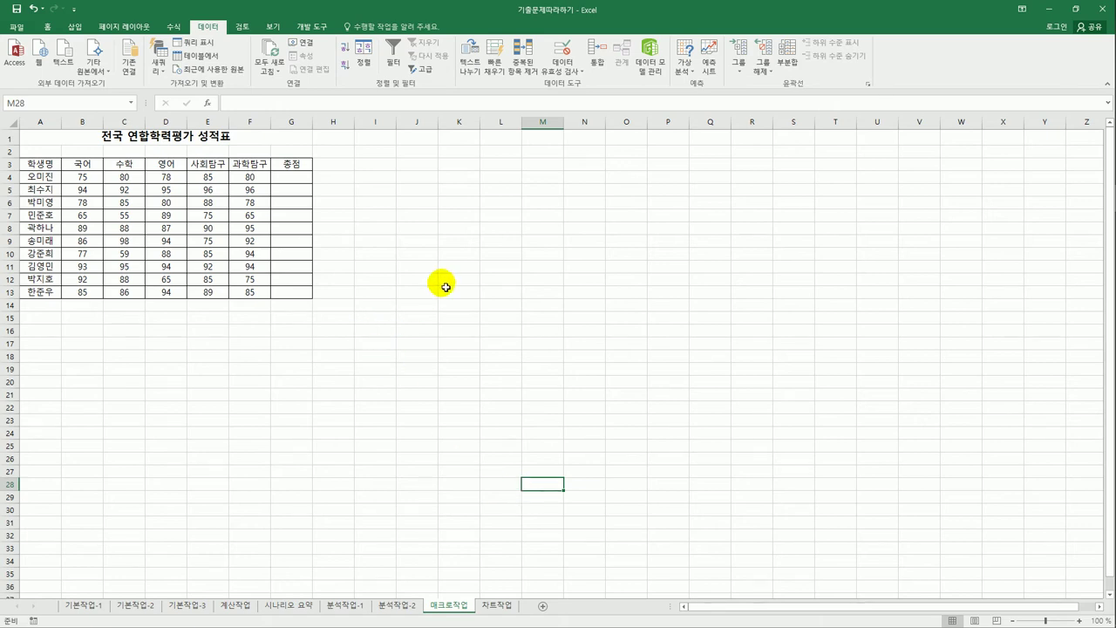
# - Draw a Form Control button over B15:C16 below the score table
pyautogui.click(501, 304)
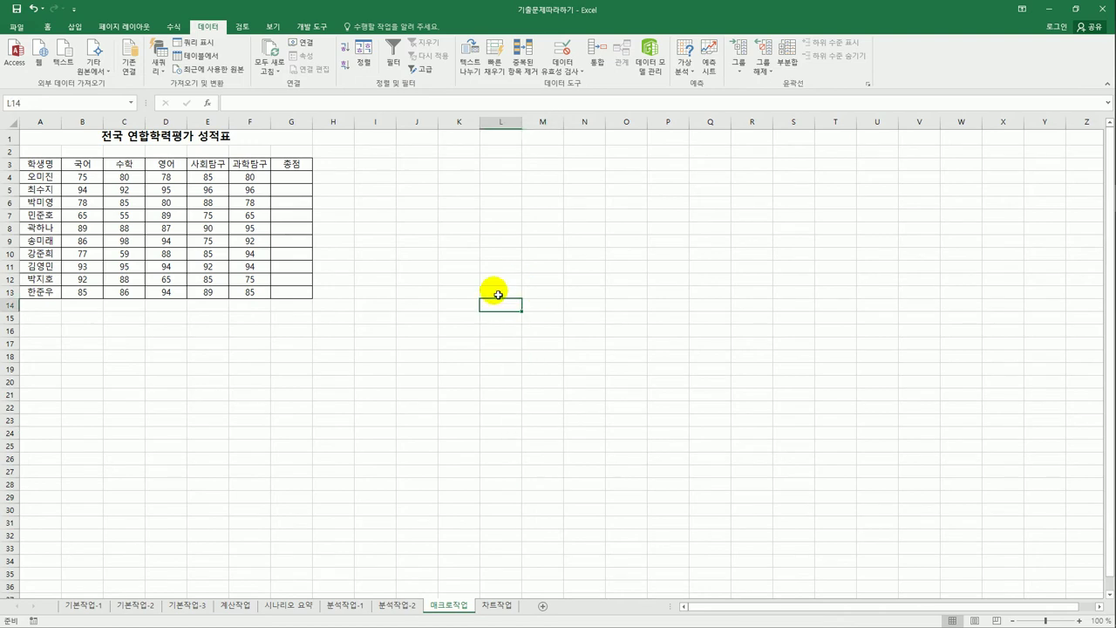
pyautogui.click(311, 26)
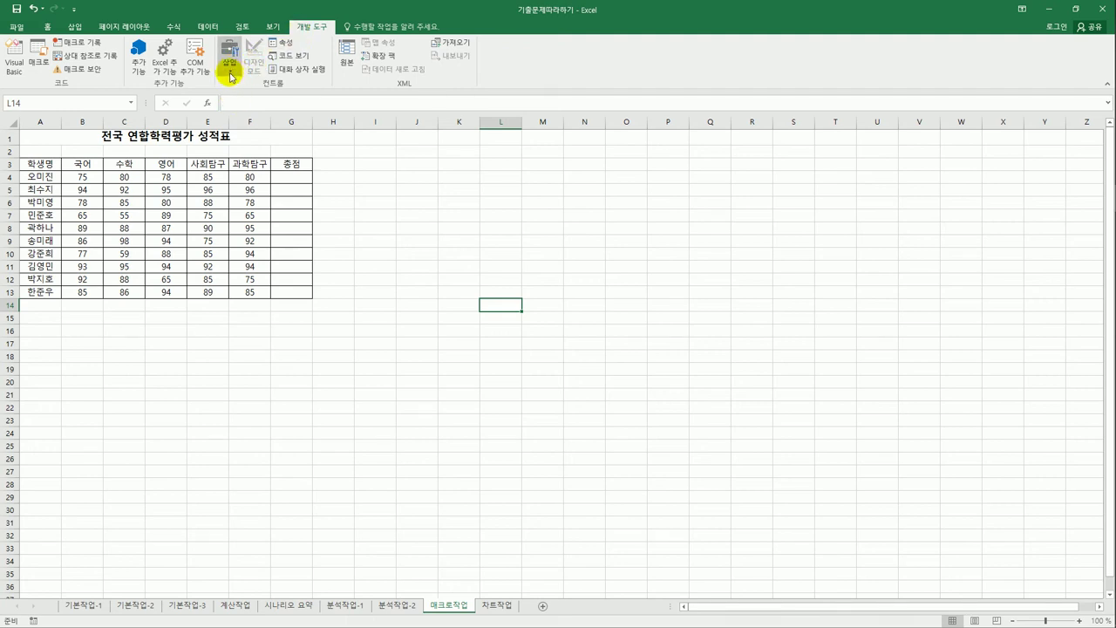
pyautogui.click(231, 76)
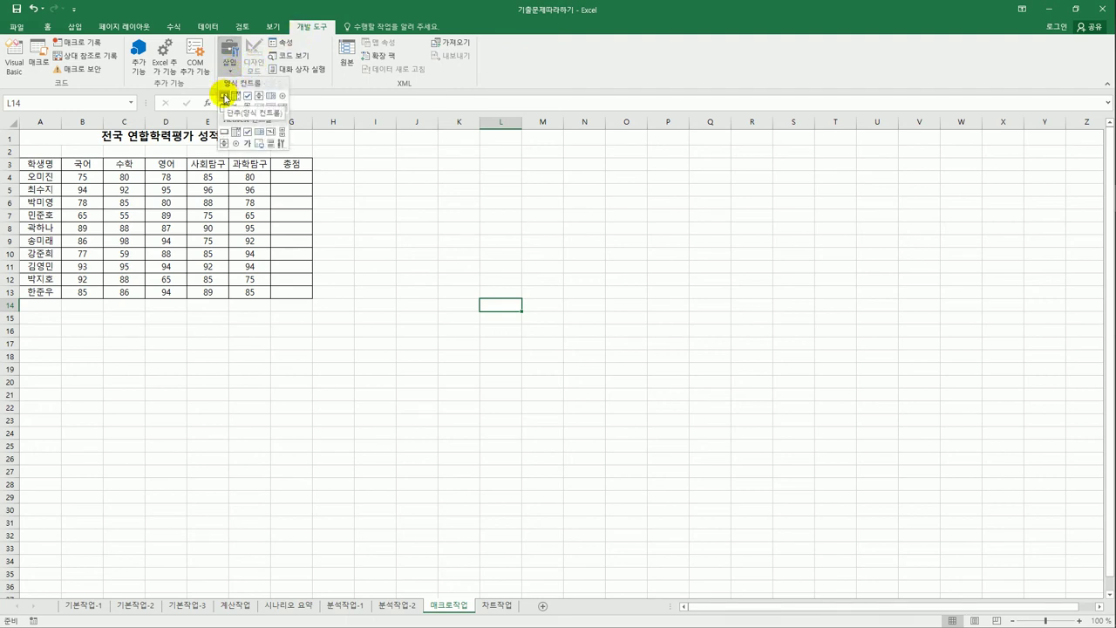
pyautogui.click(224, 96)
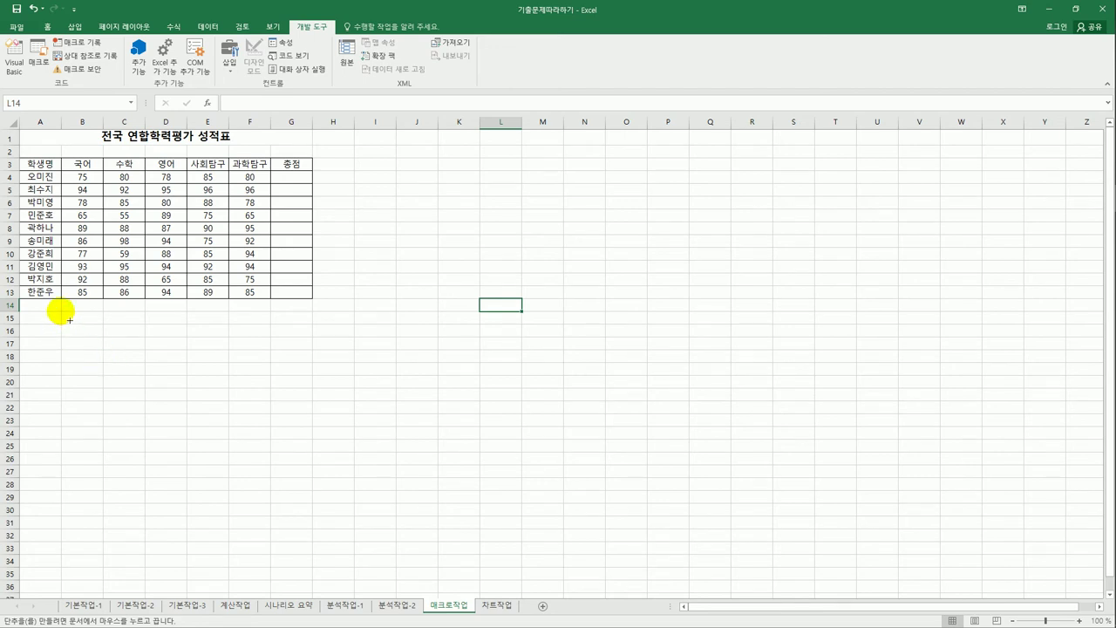
pyautogui.moveTo(69, 320); pyautogui.dragTo(139, 346)
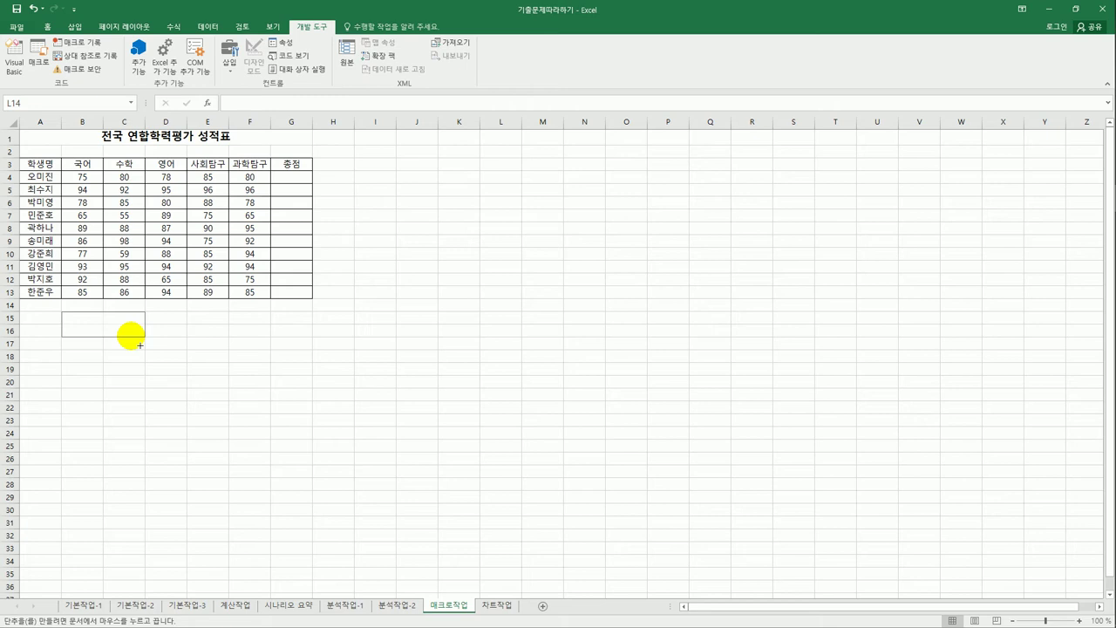
pyautogui.moveTo(140, 346); pyautogui.dragTo(137, 344)
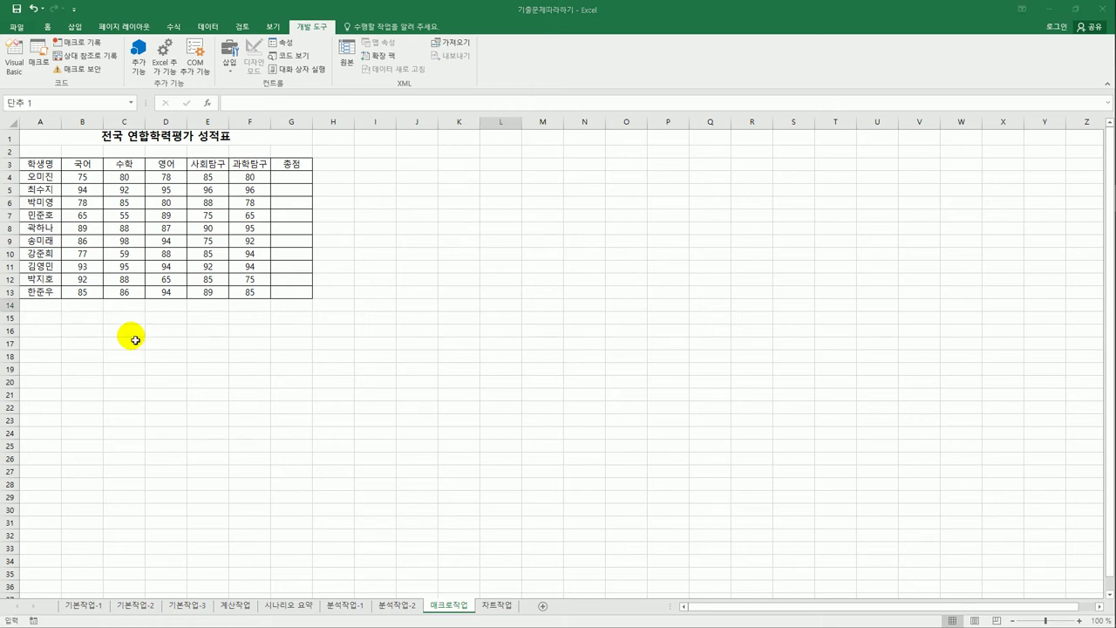
pyautogui.moveTo(601, 150); pyautogui.dragTo(541, 181)
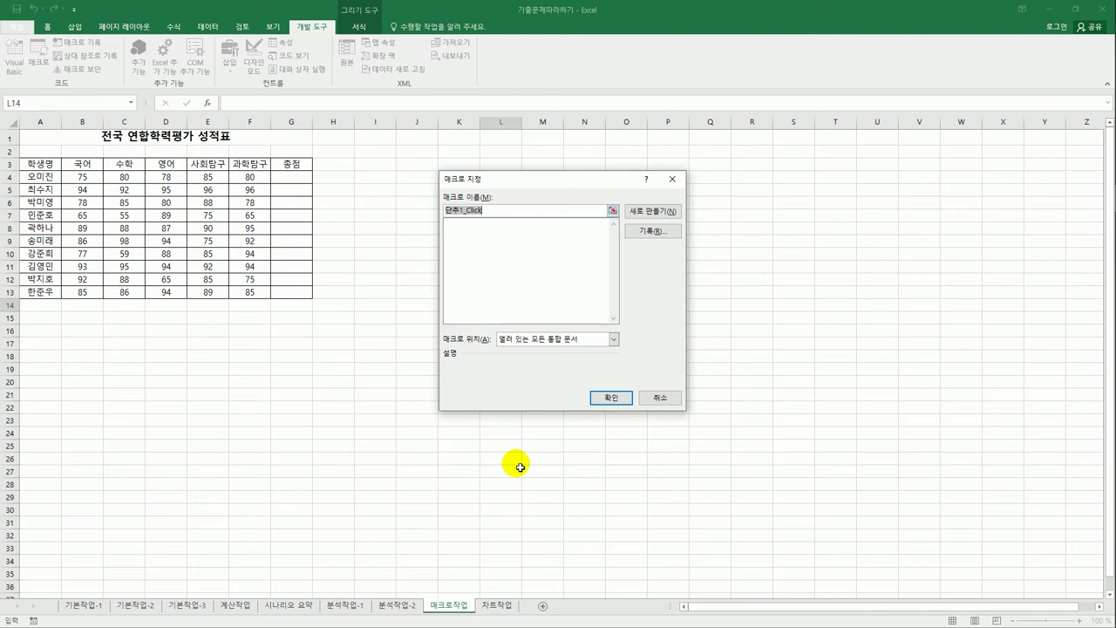
# - Start recording macro 총점 for the button and select B4:G13
pyautogui.write('총점')
pyautogui.click(479, 217)
pyautogui.hotkey('shift', 'Left')
pyautogui.click(653, 232)
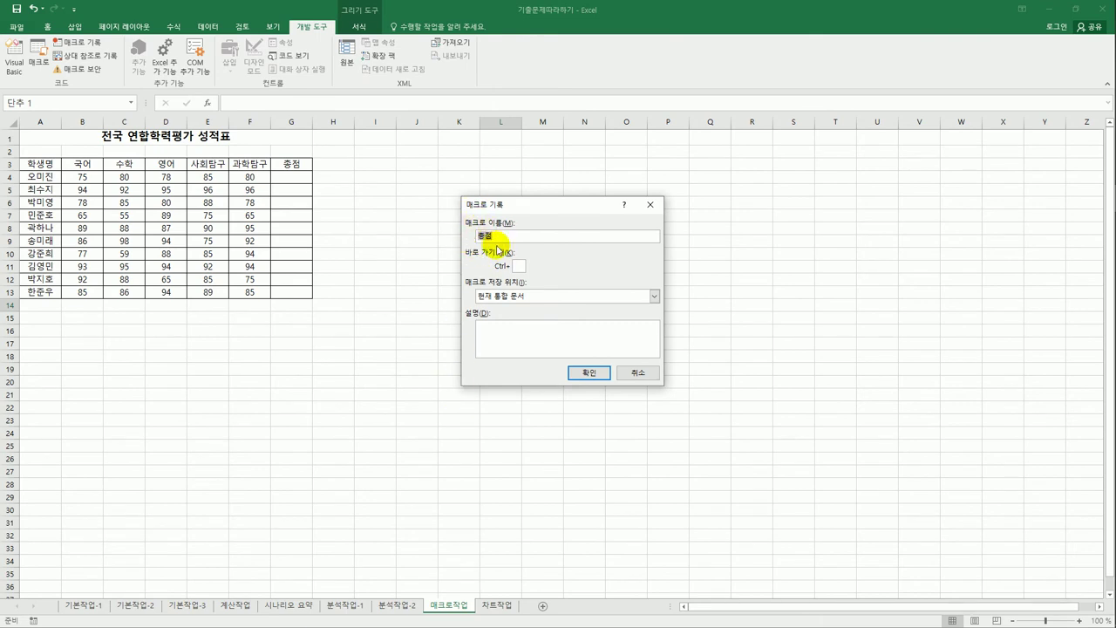
pyautogui.click(590, 375)
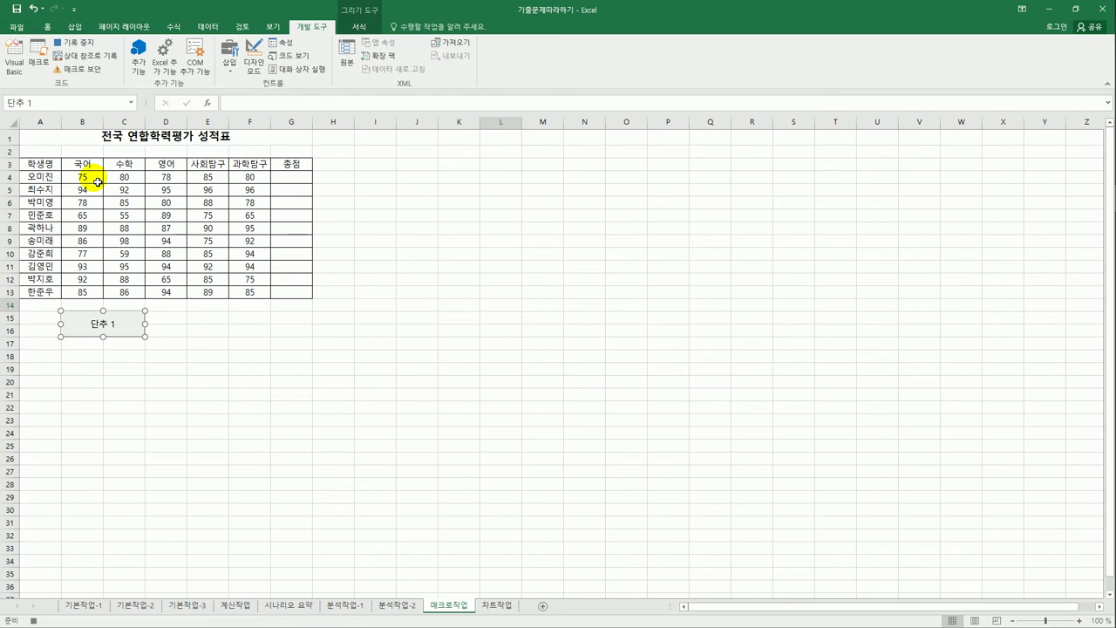
pyautogui.moveTo(97, 181); pyautogui.dragTo(295, 301)
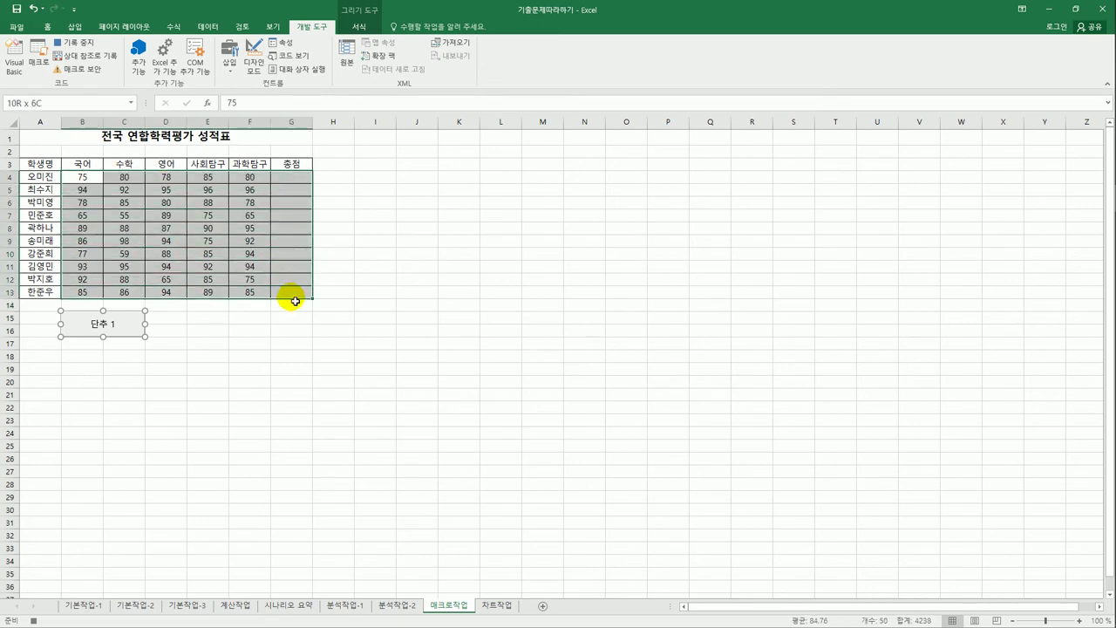
pyautogui.moveTo(296, 301); pyautogui.dragTo(297, 305)
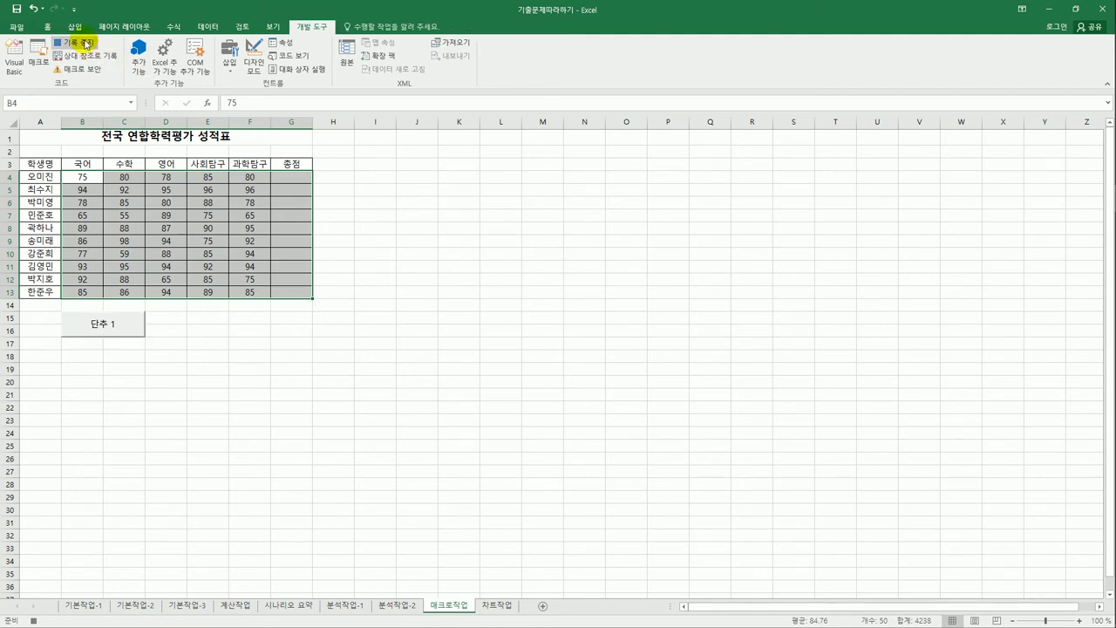
# - AutoSum the scores into the 총점 column (=SUM(B4:F4)) and stop the macro recording
pyautogui.click(163, 28)
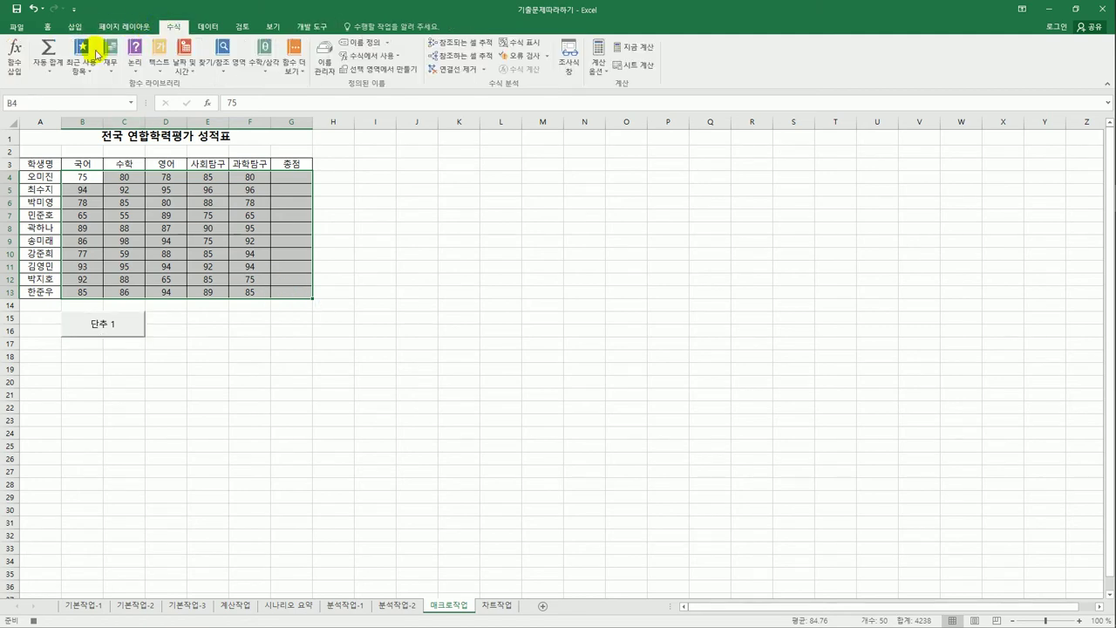
pyautogui.click(49, 52)
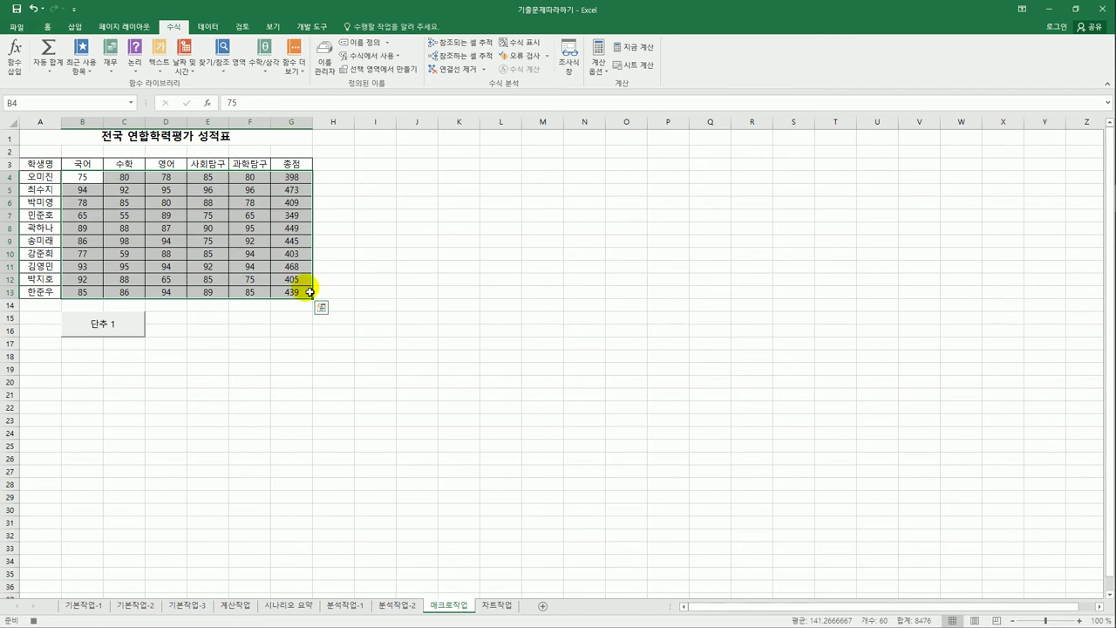
pyautogui.click(306, 178)
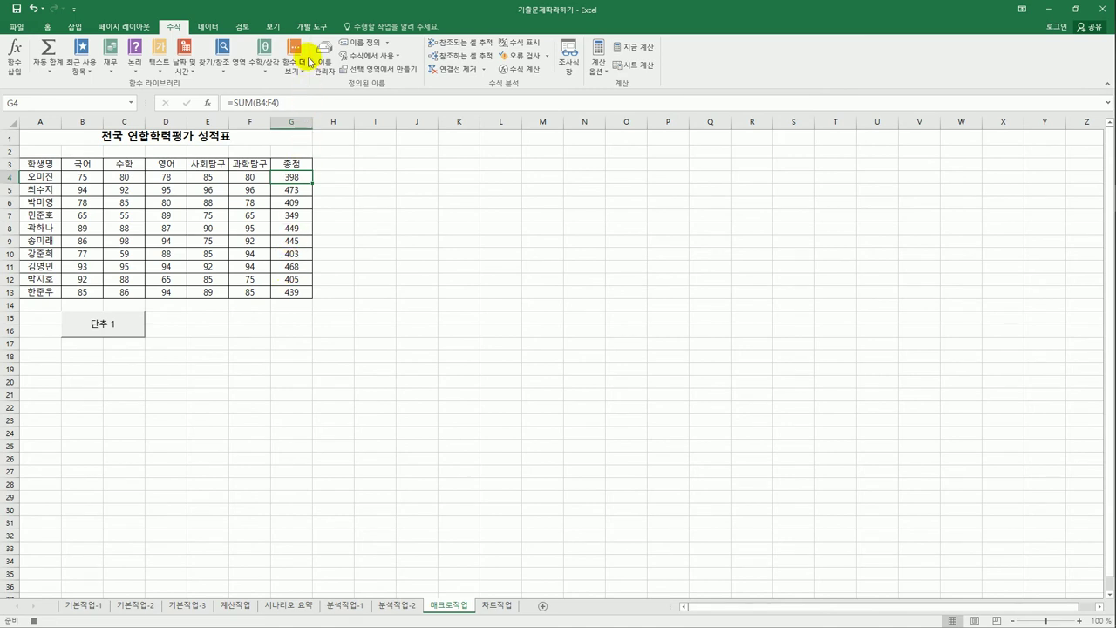
pyautogui.click(310, 26)
pyautogui.click(77, 45)
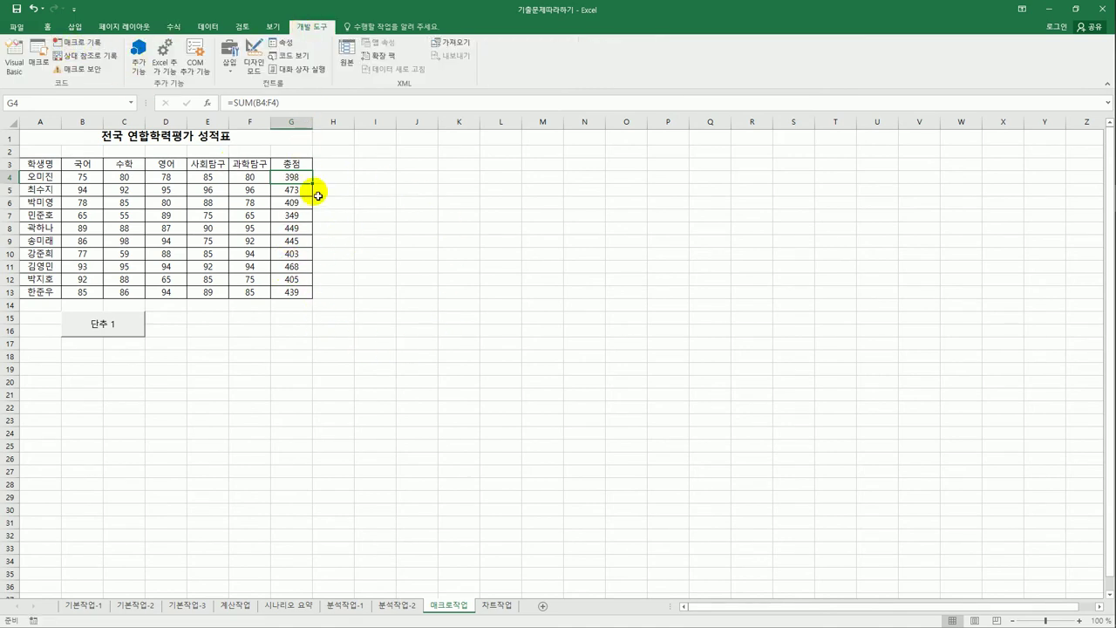
# - Delete the G4:G13 totals and run the 단추 1 button to refill them
pyautogui.click(360, 331)
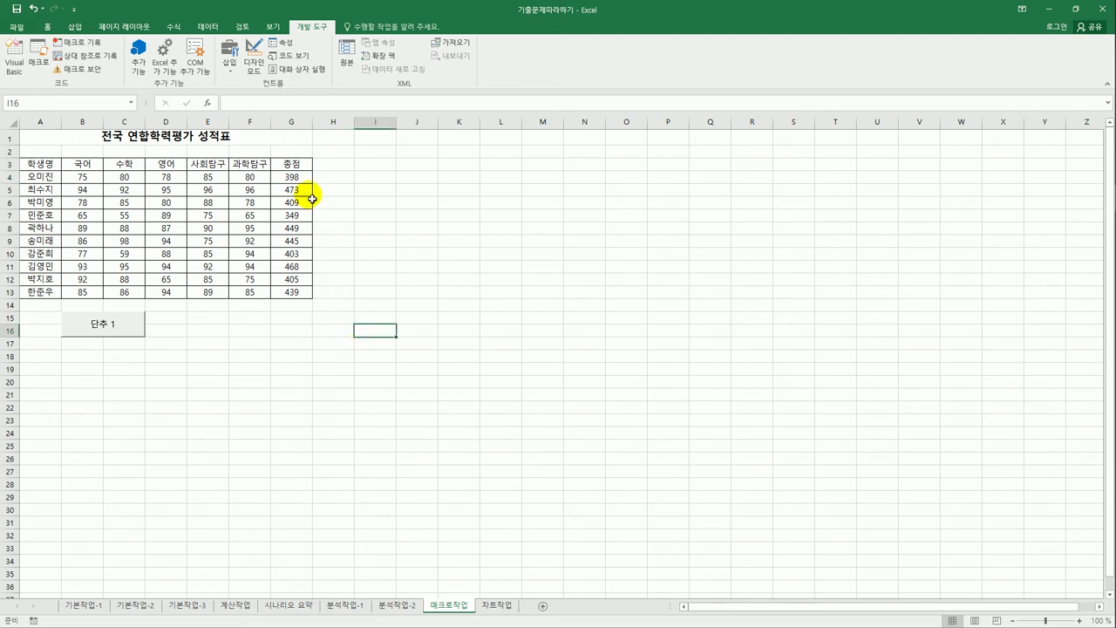
pyautogui.moveTo(304, 174); pyautogui.dragTo(303, 300)
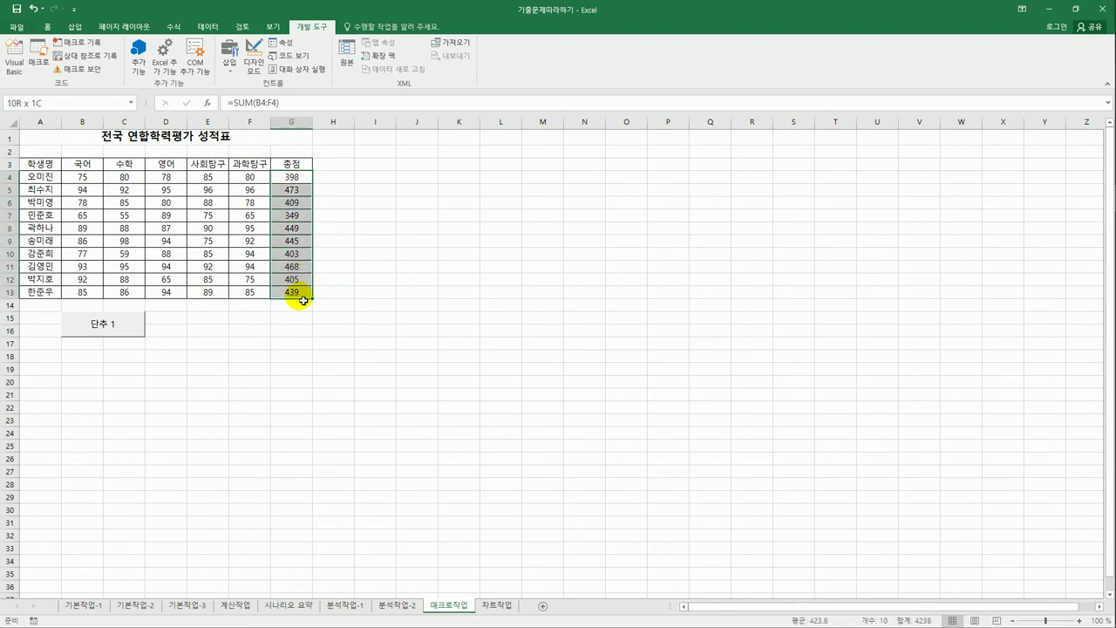
pyautogui.press('Delete')
pyautogui.click(376, 367)
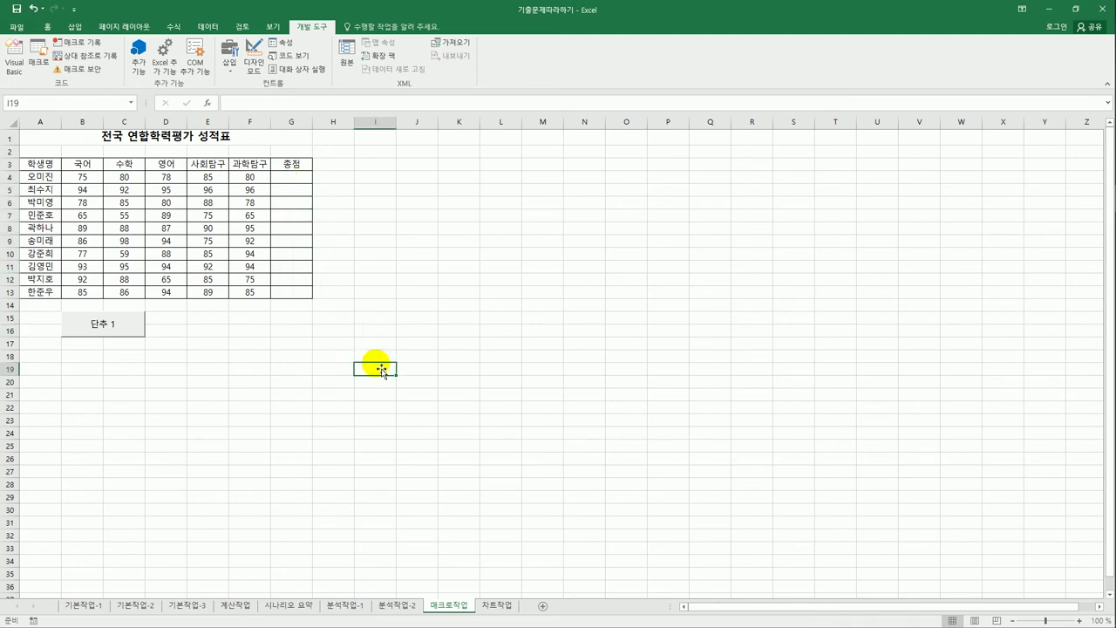
pyautogui.click(125, 328)
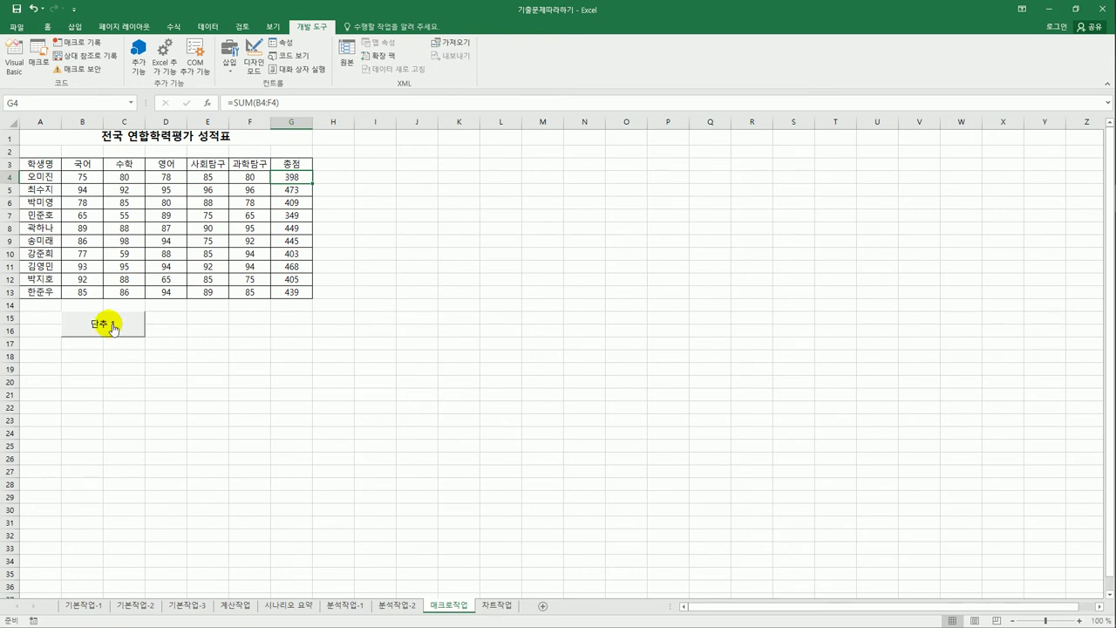
pyautogui.click(113, 328)
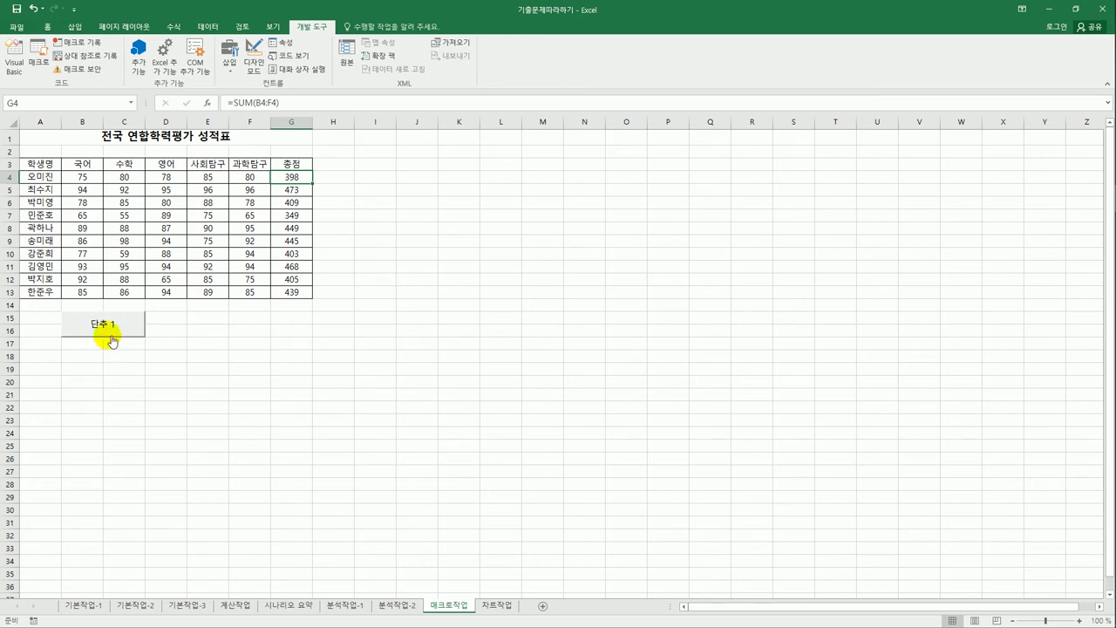
# - Change the button's label from 단추 1 to 총점
pyautogui.rightClick(108, 331)
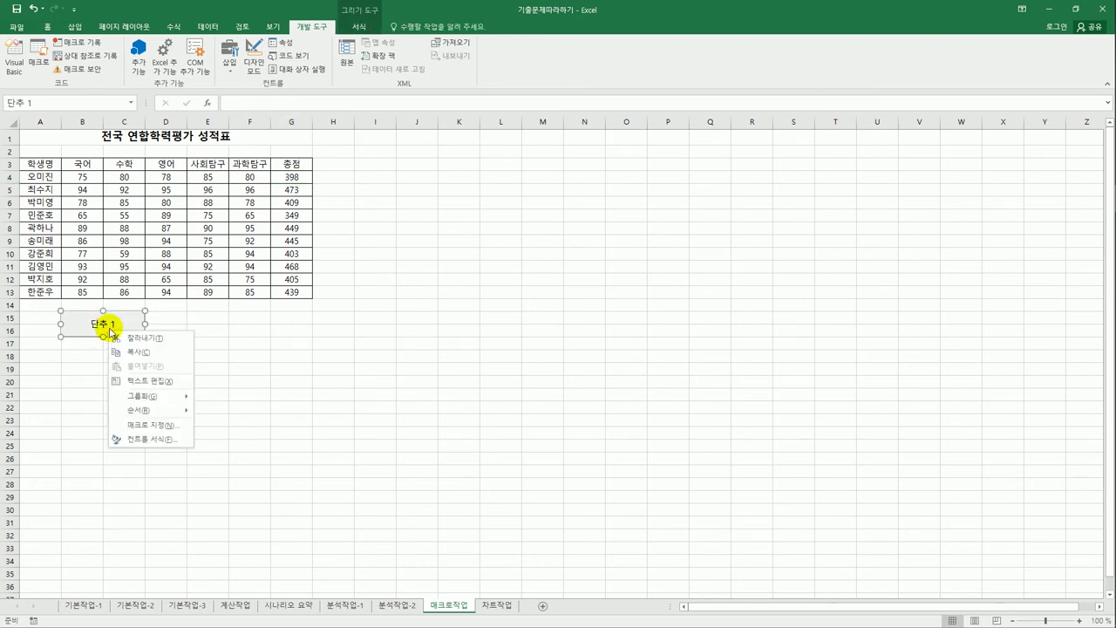
pyautogui.click(162, 381)
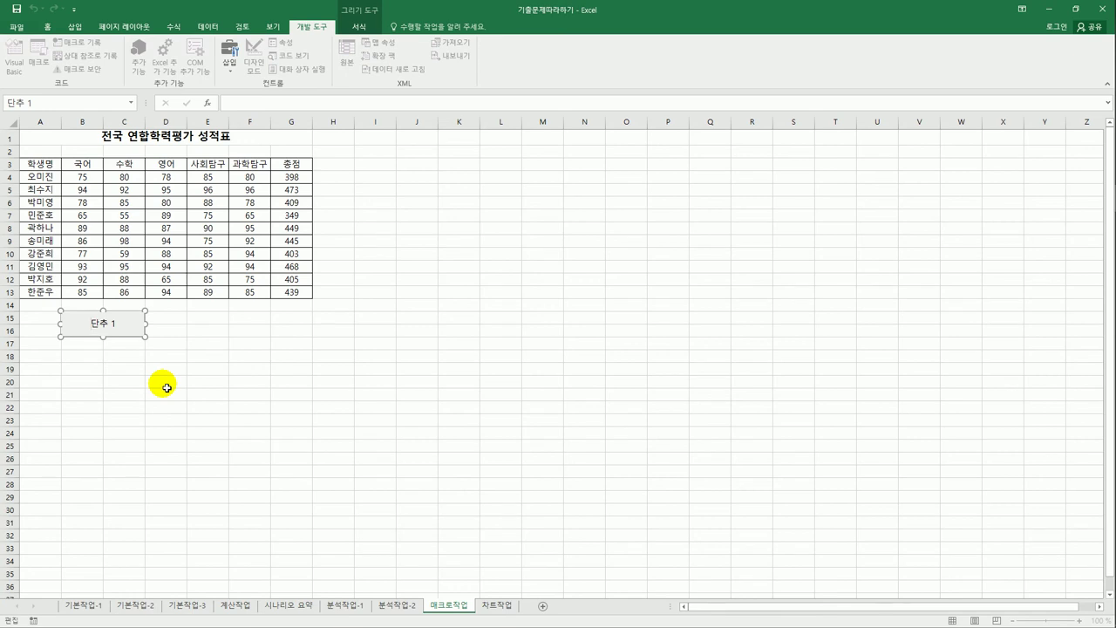
pyautogui.hotkey('ctrl', 'a')
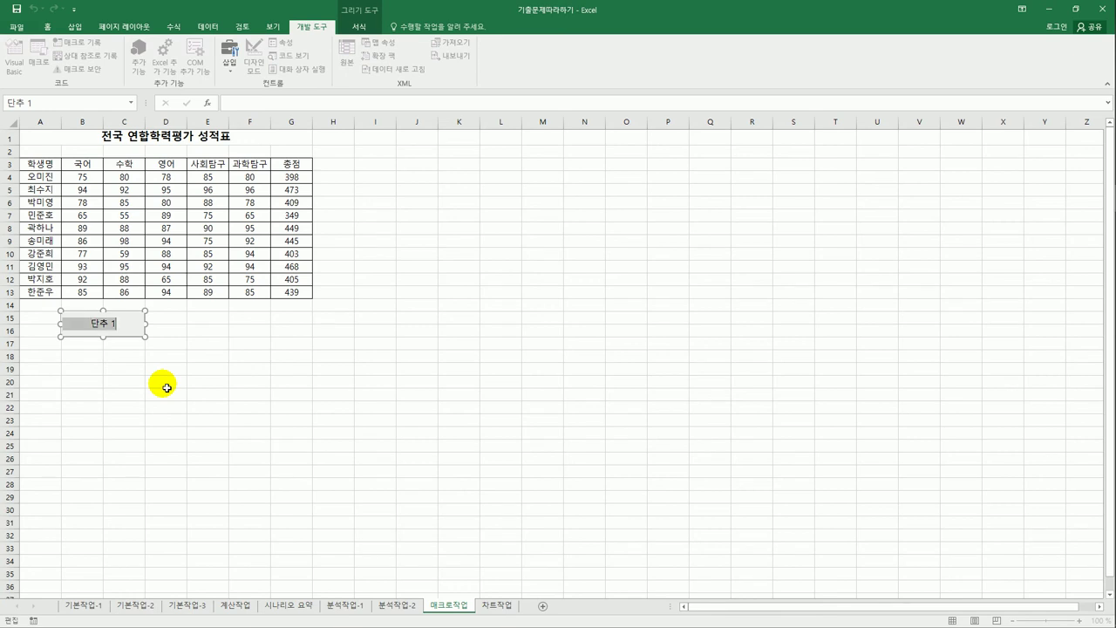
pyautogui.write('총점')
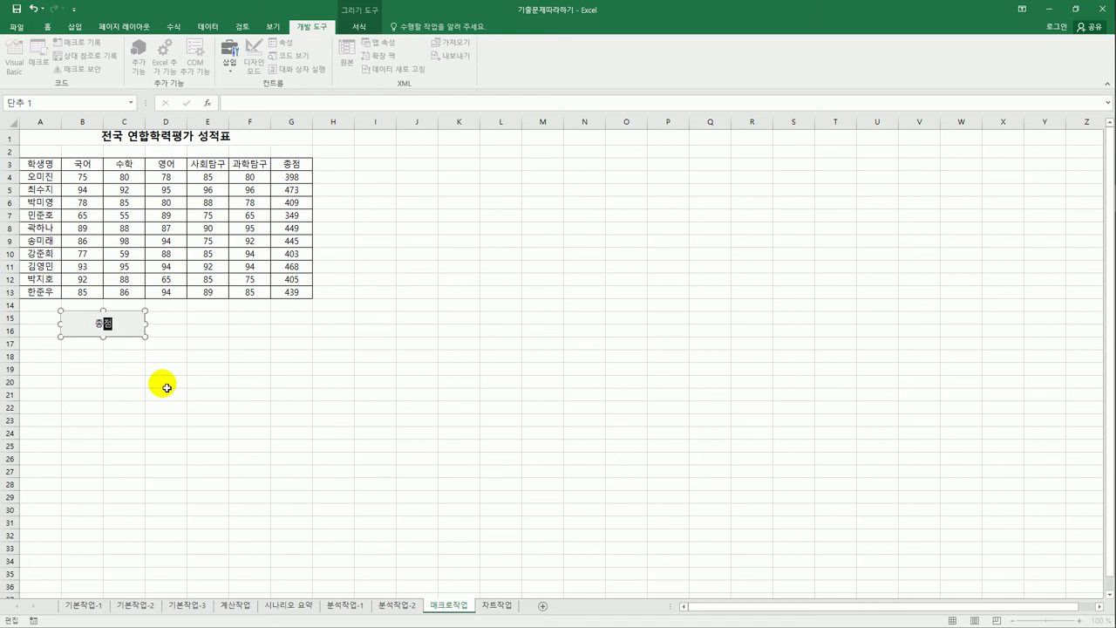
pyautogui.click(166, 386)
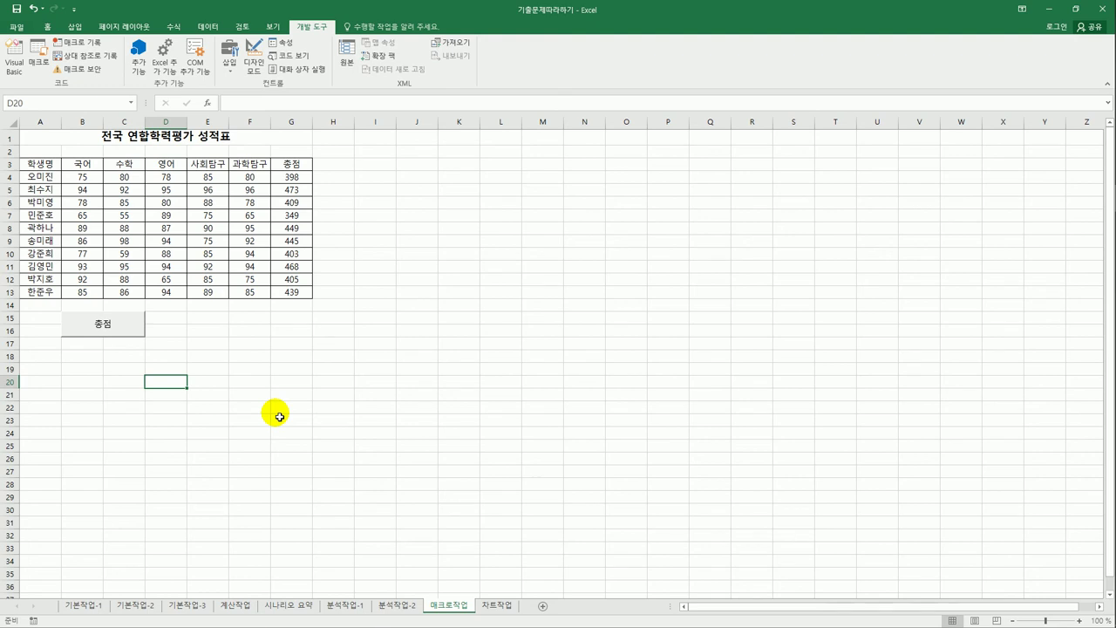
# - Draw a rounded rectangle labelled 서식 beside the 총점 button and choose to assign it a macro
pyautogui.click(77, 27)
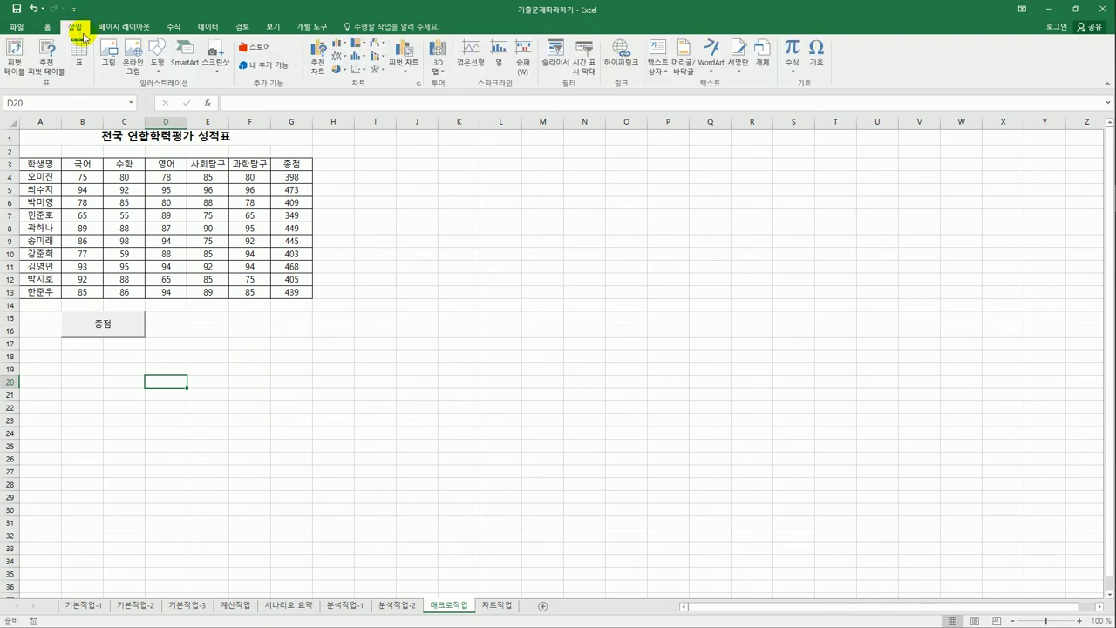
pyautogui.click(157, 63)
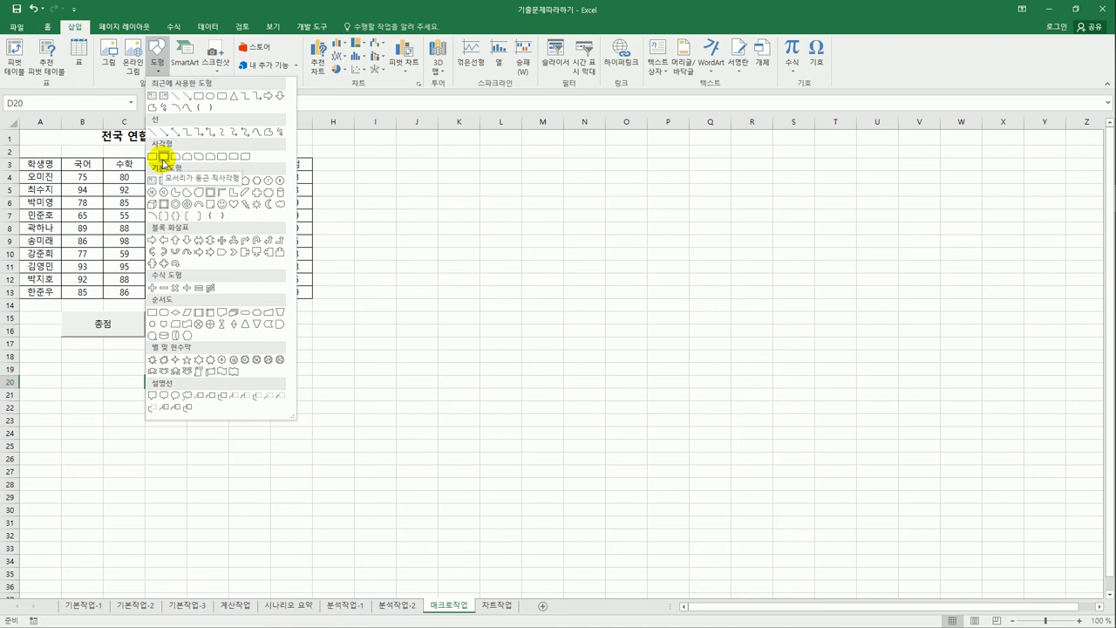
pyautogui.click(163, 158)
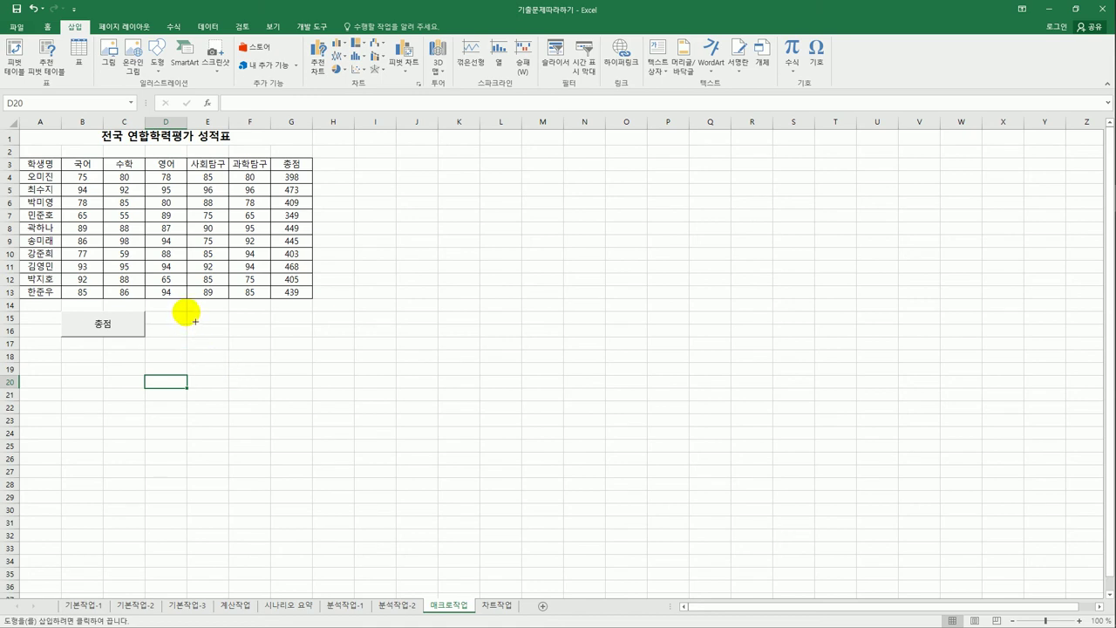
pyautogui.moveTo(187, 311); pyautogui.dragTo(271, 347)
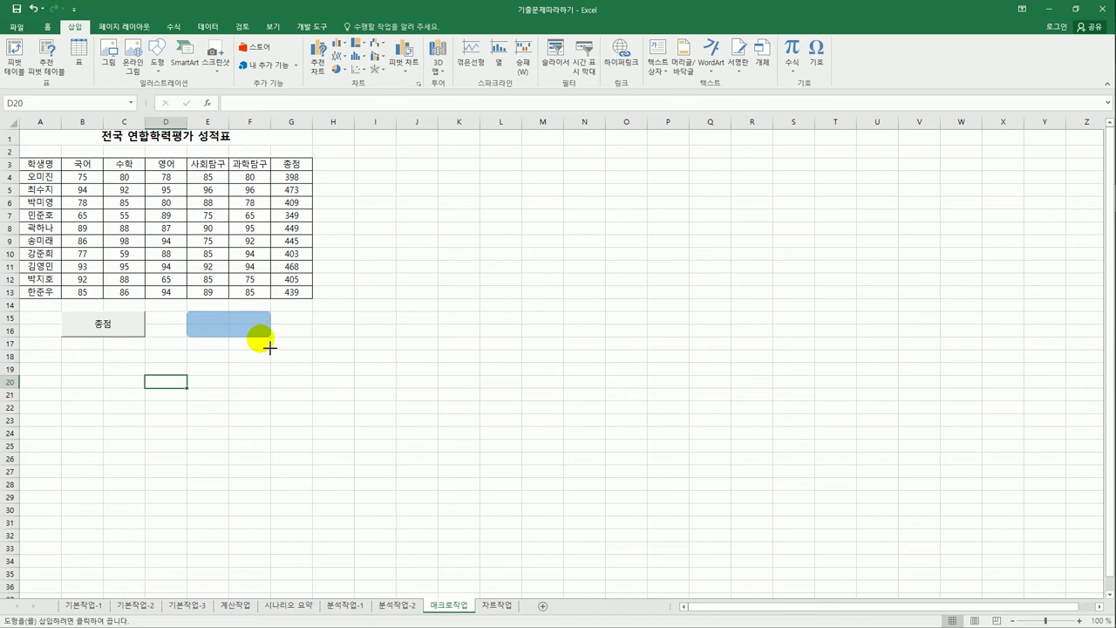
pyautogui.moveTo(271, 347); pyautogui.dragTo(270, 347)
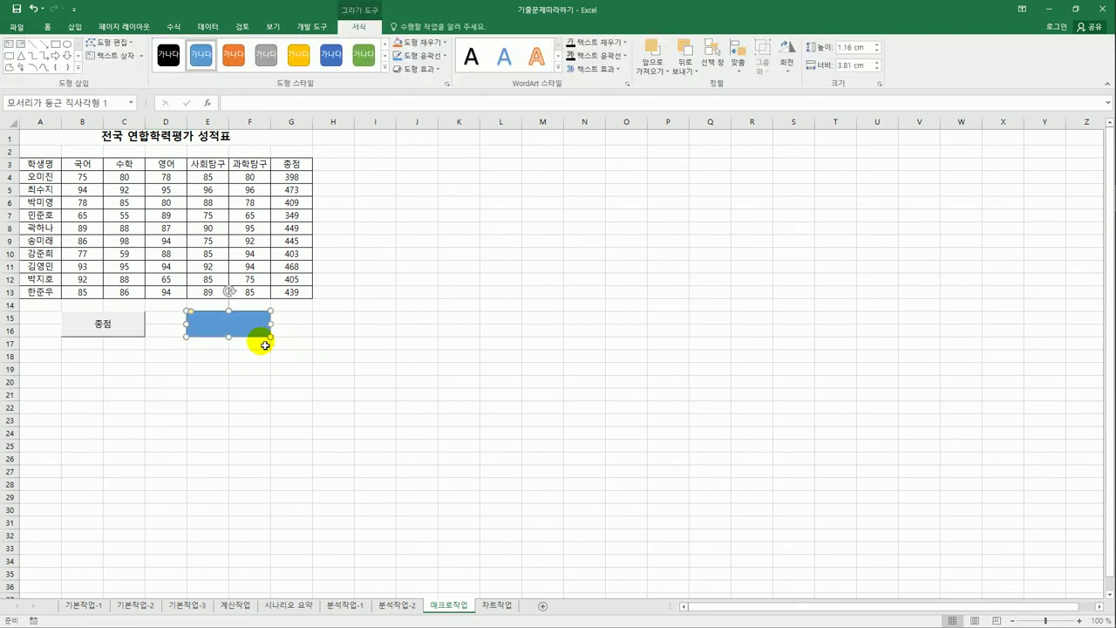
pyautogui.write('ㅊㅓㅅ')
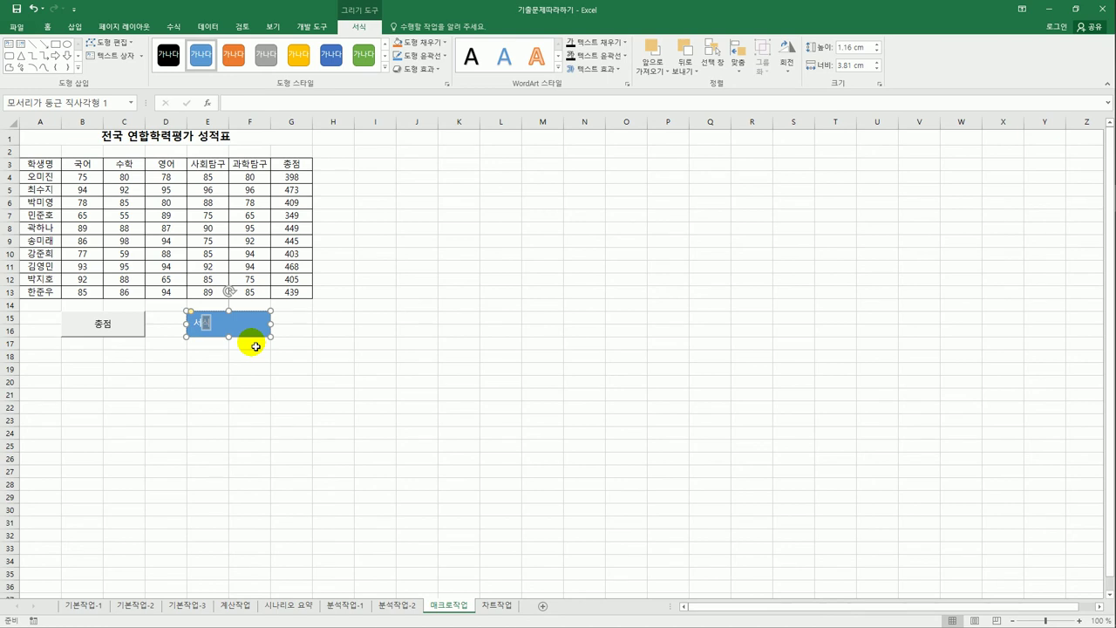
pyautogui.rightClick(238, 324)
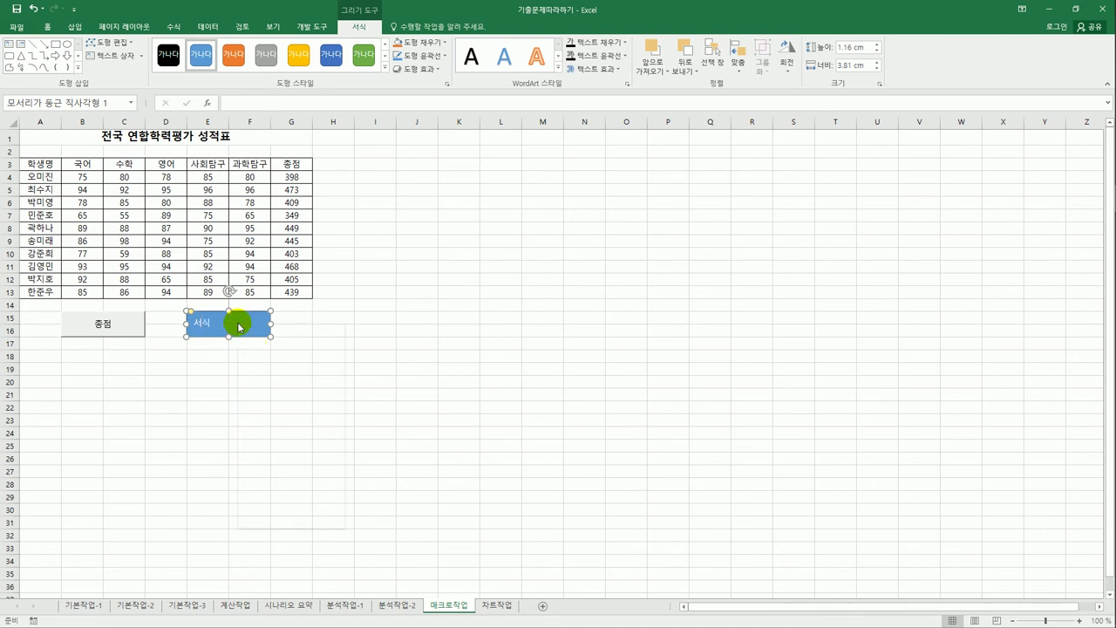
pyautogui.click(308, 482)
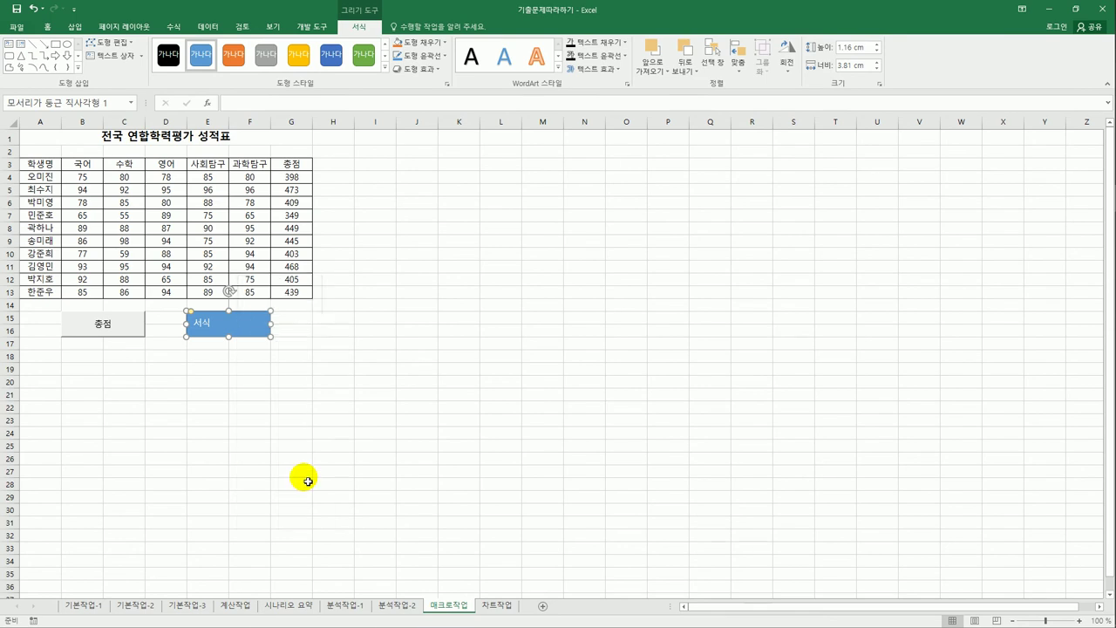
# - Name the shape's new macro 서식 and begin recording it
pyautogui.moveTo(334, 359); pyautogui.dragTo(553, 242)
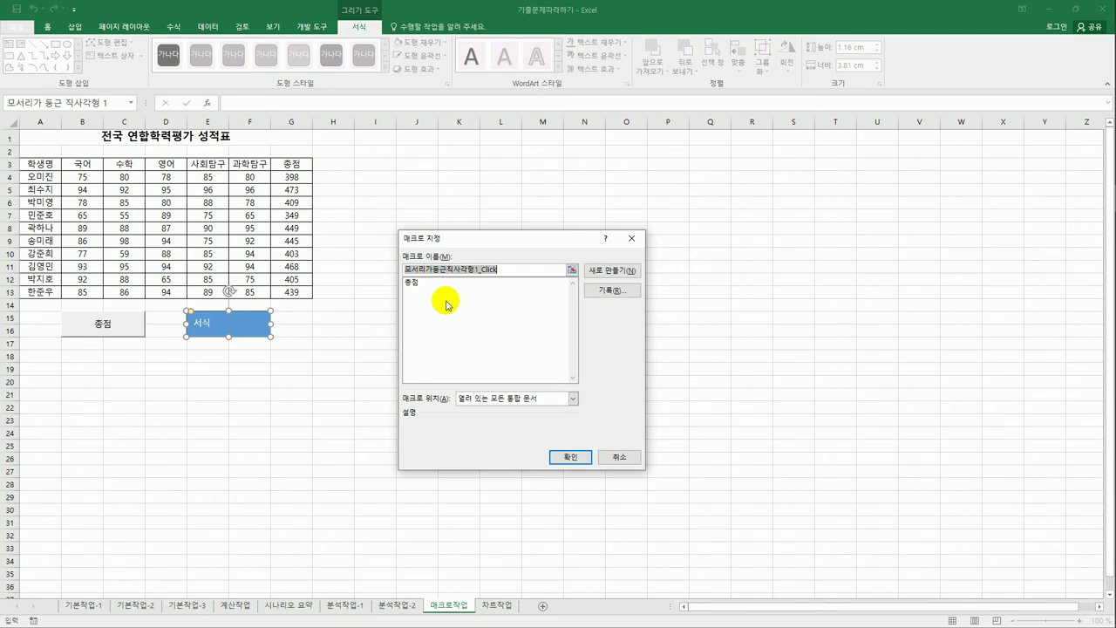
pyautogui.write('서식')
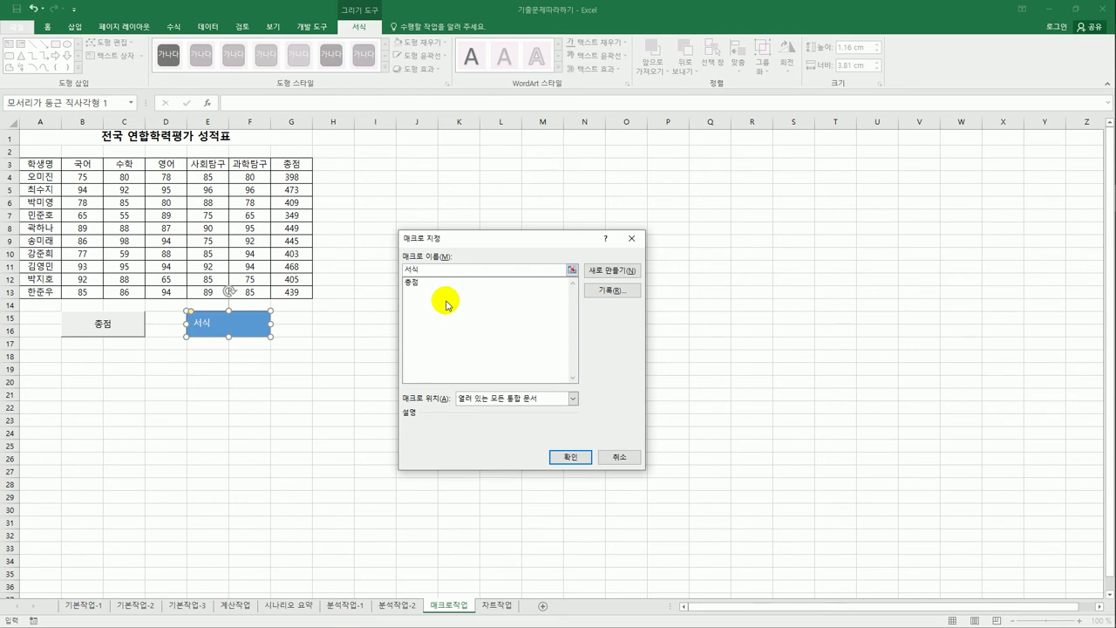
pyautogui.click(625, 291)
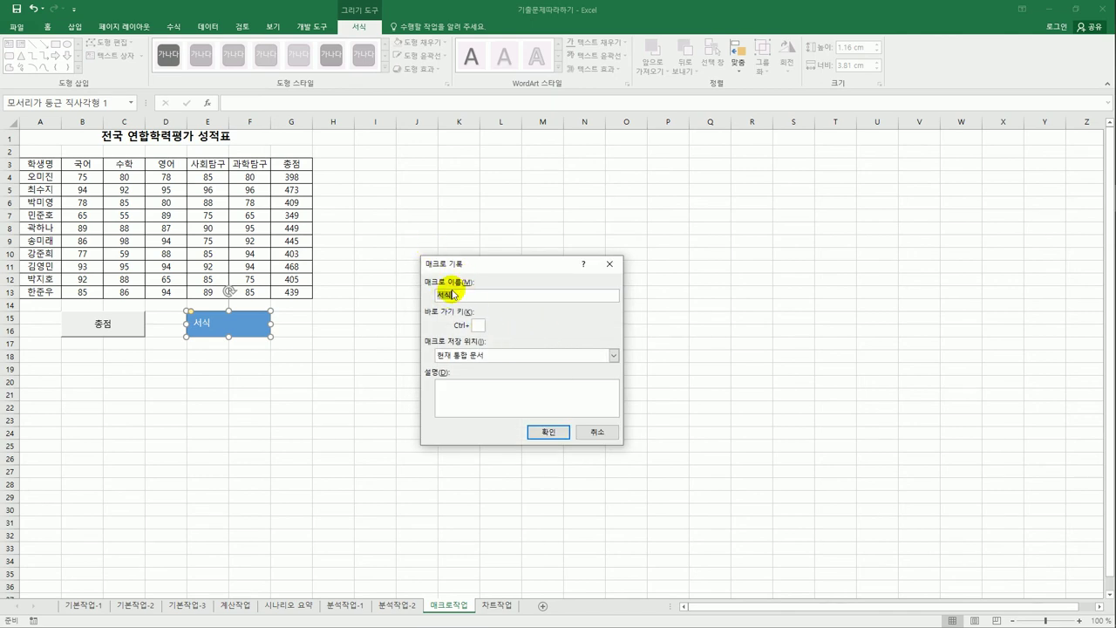
pyautogui.click(545, 430)
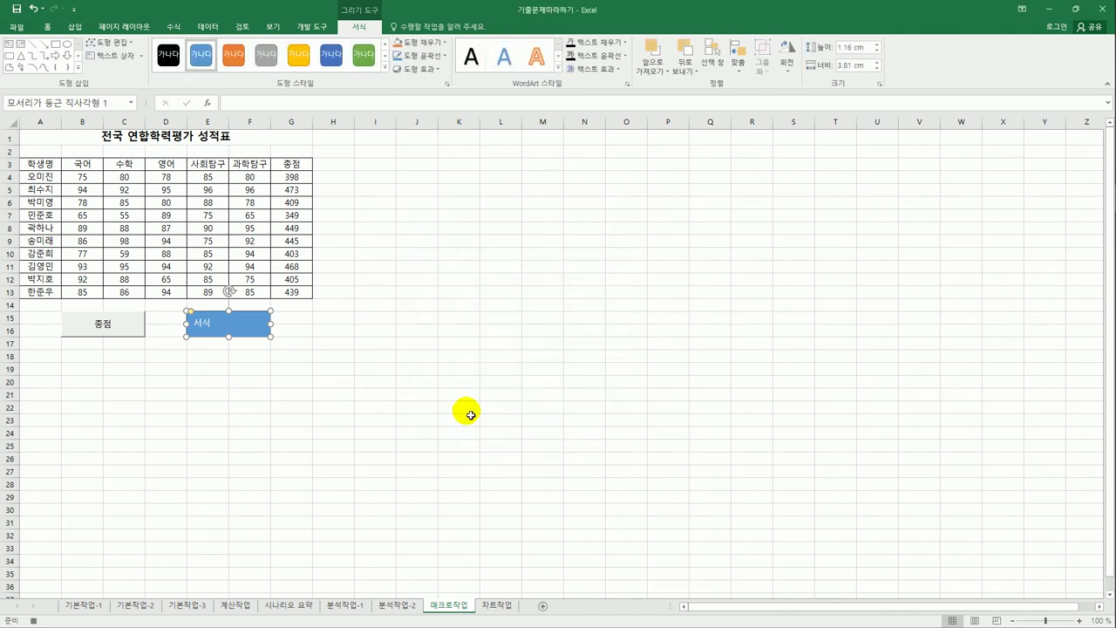
# - Give header row A3:G3 red font colour and a yellow fill
pyautogui.moveTo(50, 164); pyautogui.dragTo(280, 165)
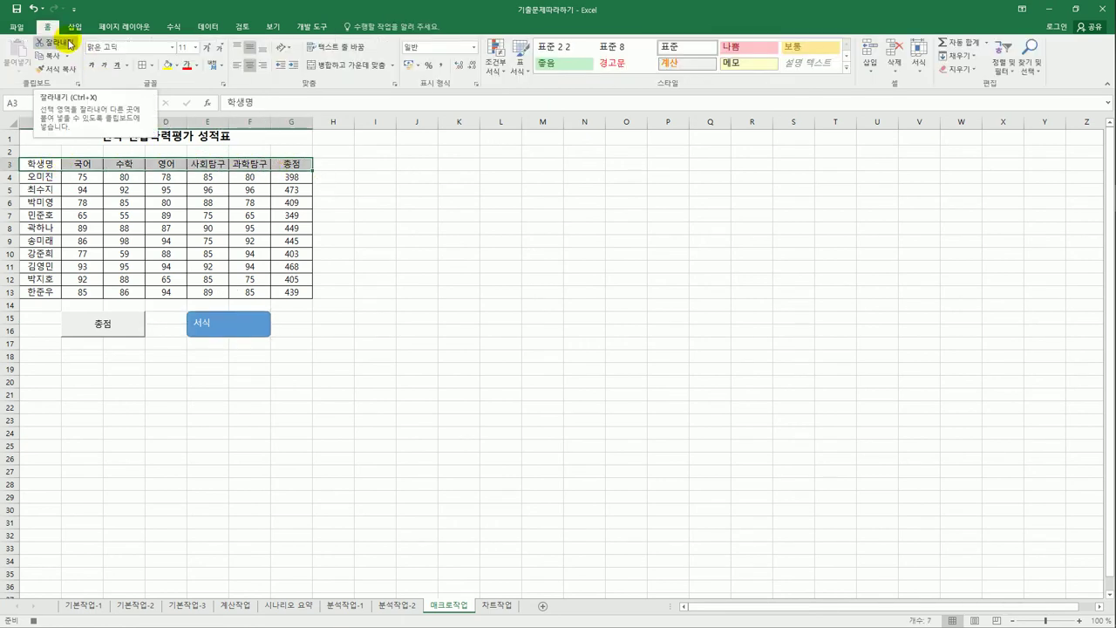
pyautogui.click(197, 65)
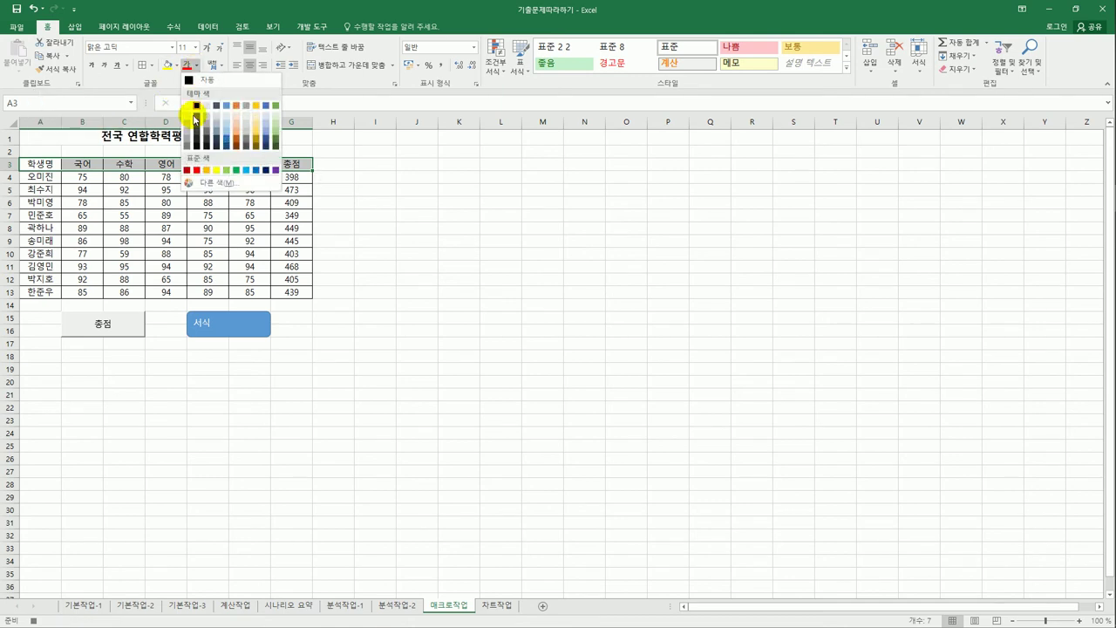
pyautogui.click(196, 171)
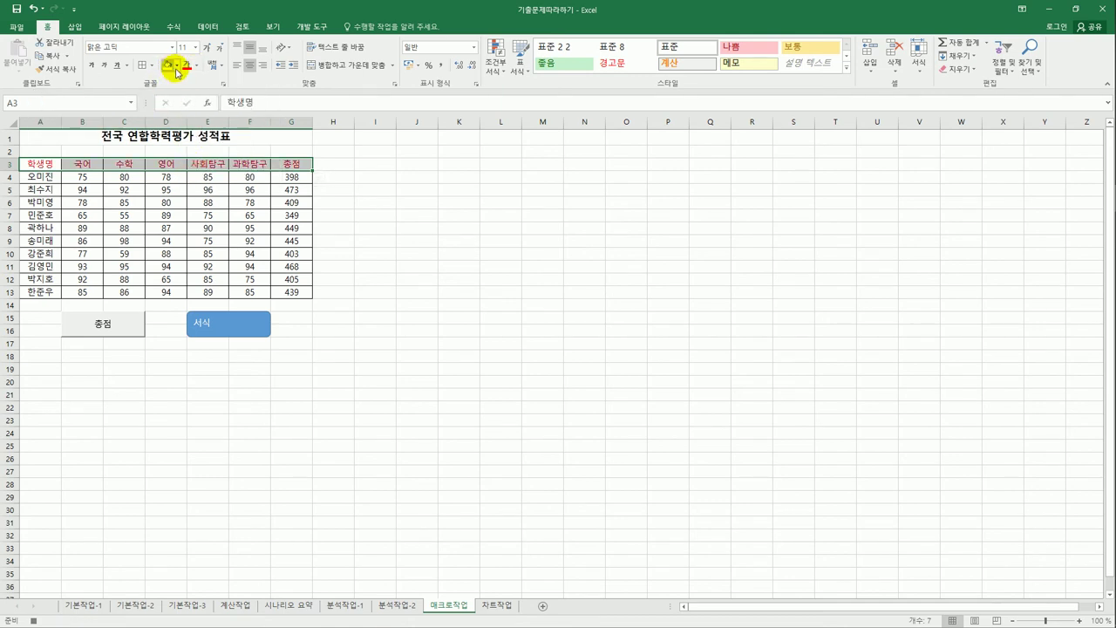
pyautogui.click(177, 66)
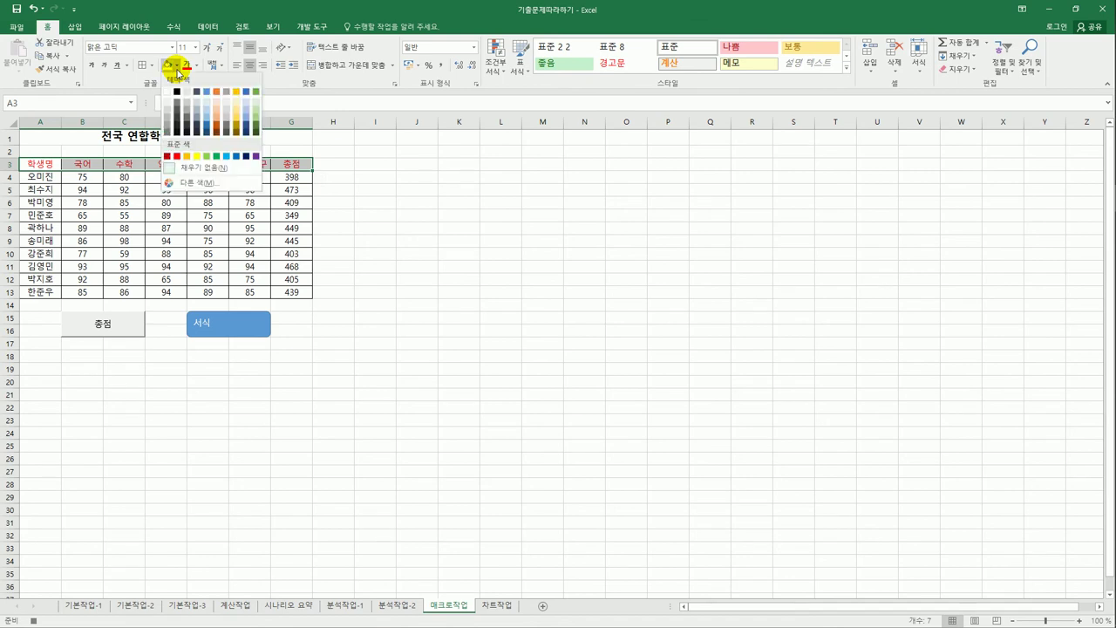
pyautogui.click(197, 156)
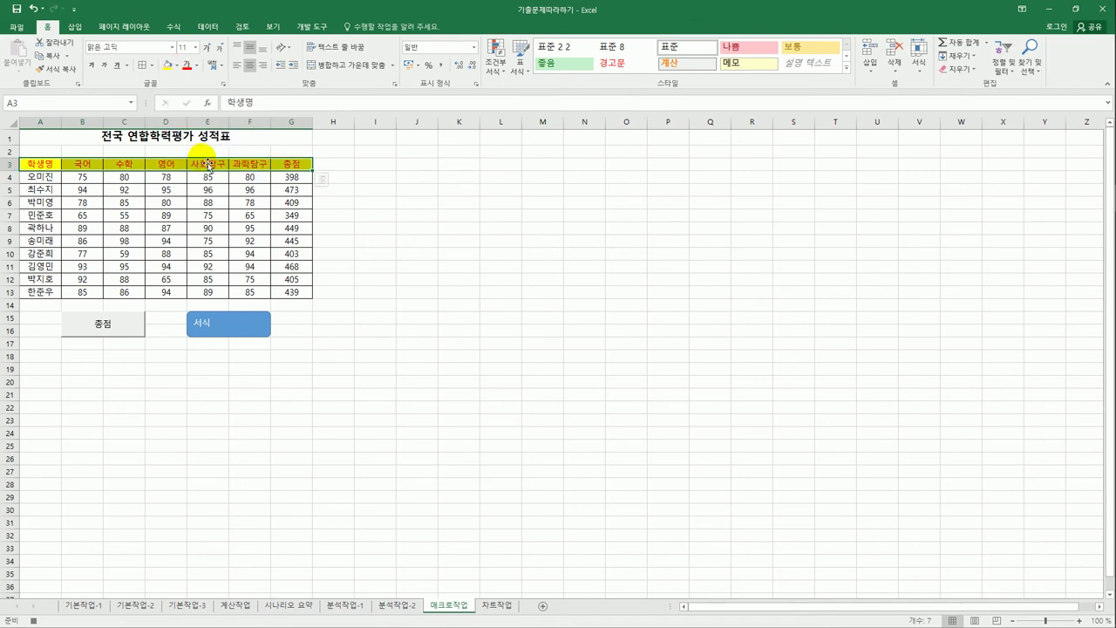
pyautogui.click(288, 165)
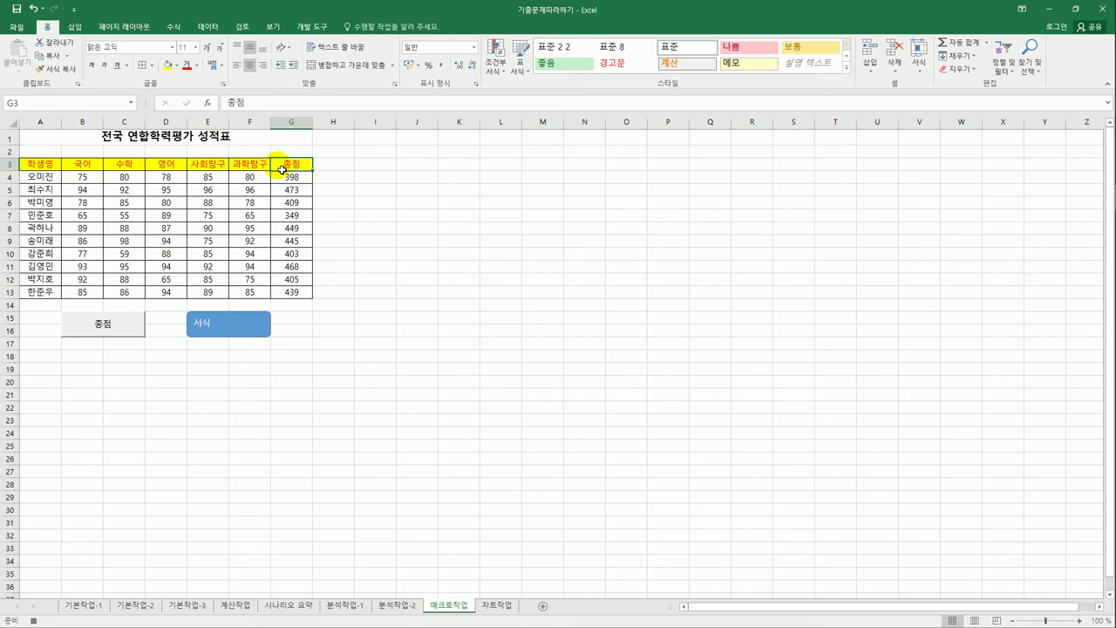
pyautogui.click(311, 26)
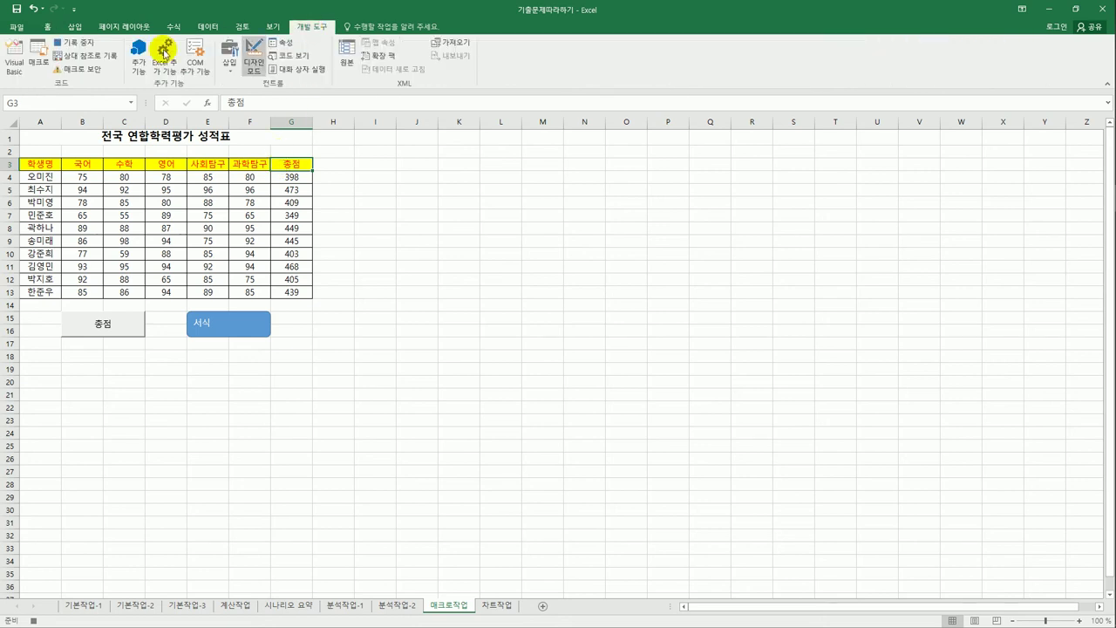
# - Stop the 서식 macro recording and reset A3:G3 to No Fill and Automatic font colour
pyautogui.click(76, 43)
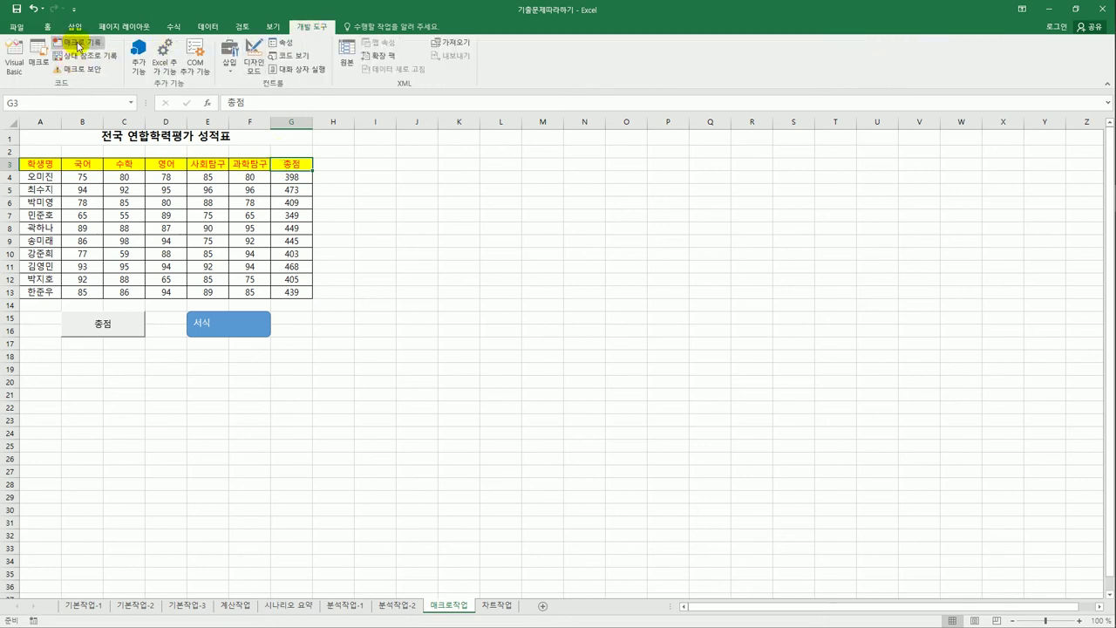
pyautogui.click(349, 369)
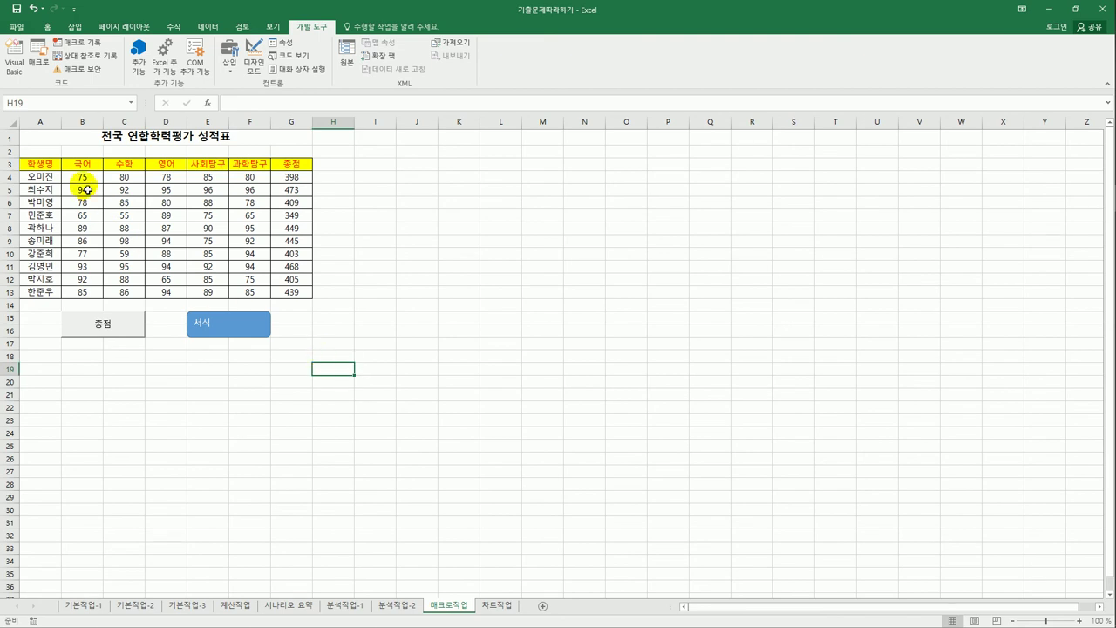
pyautogui.moveTo(44, 164); pyautogui.dragTo(292, 167)
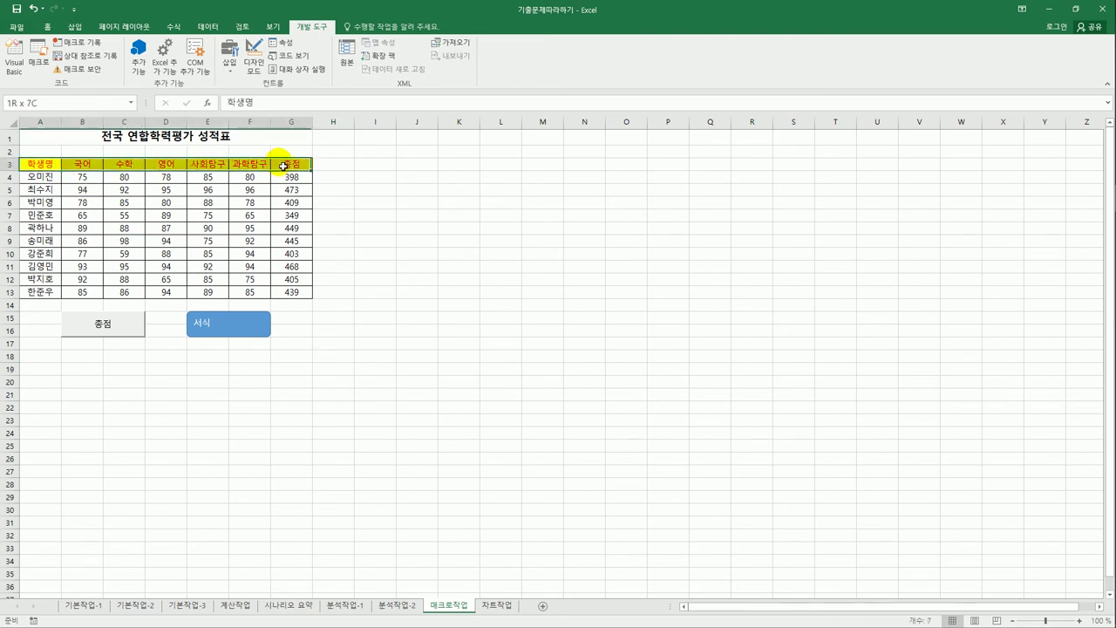
pyautogui.click(50, 30)
pyautogui.click(176, 66)
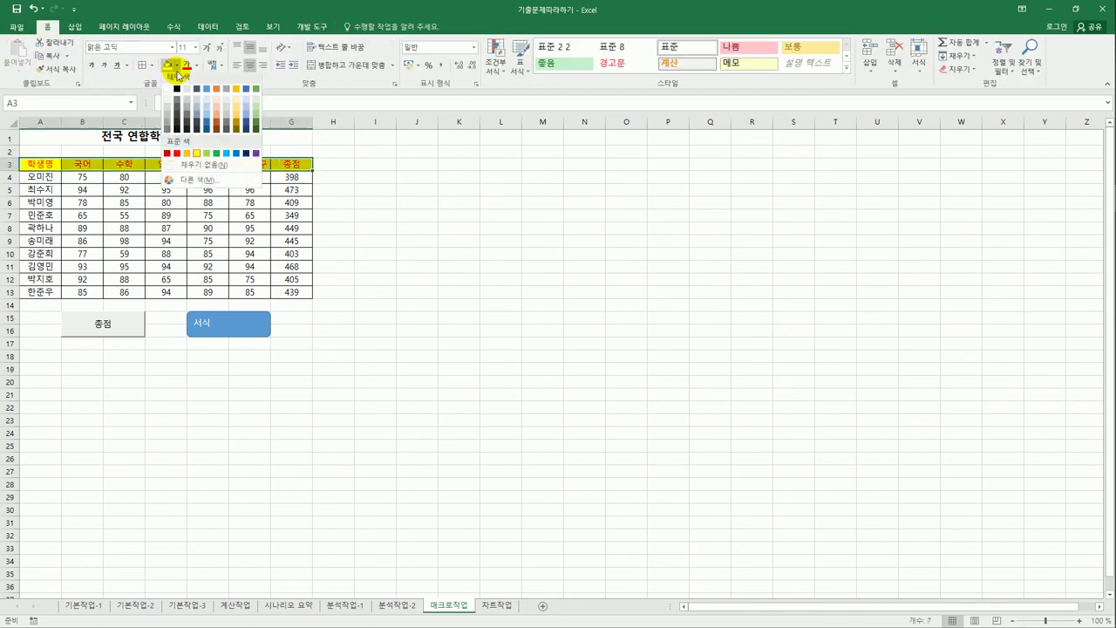
pyautogui.click(194, 164)
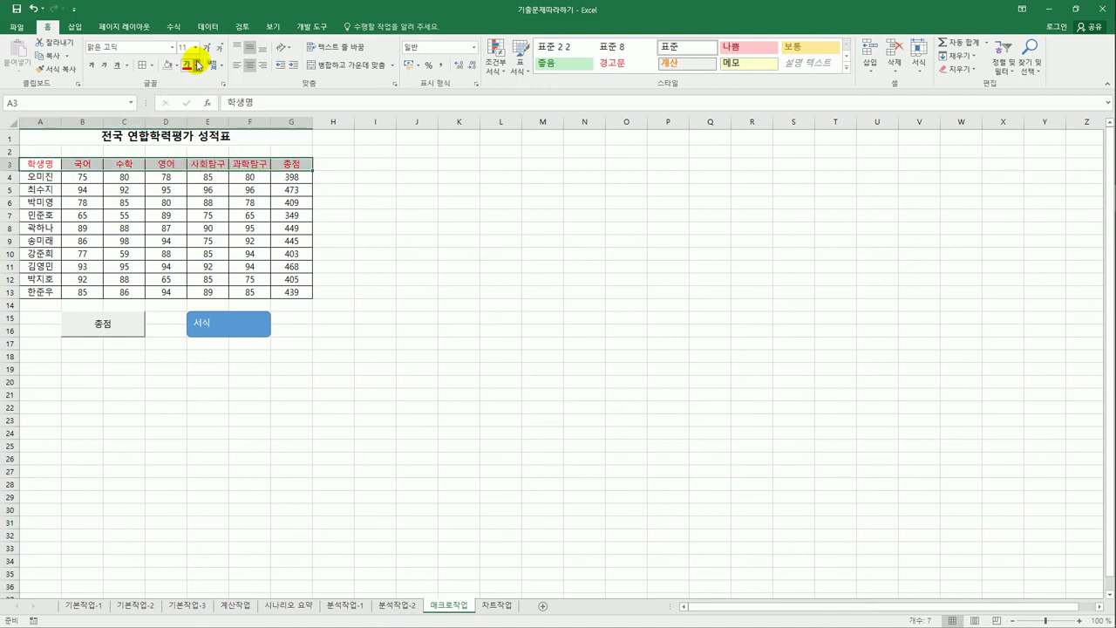
pyautogui.click(198, 65)
pyautogui.click(197, 103)
pyautogui.click(390, 243)
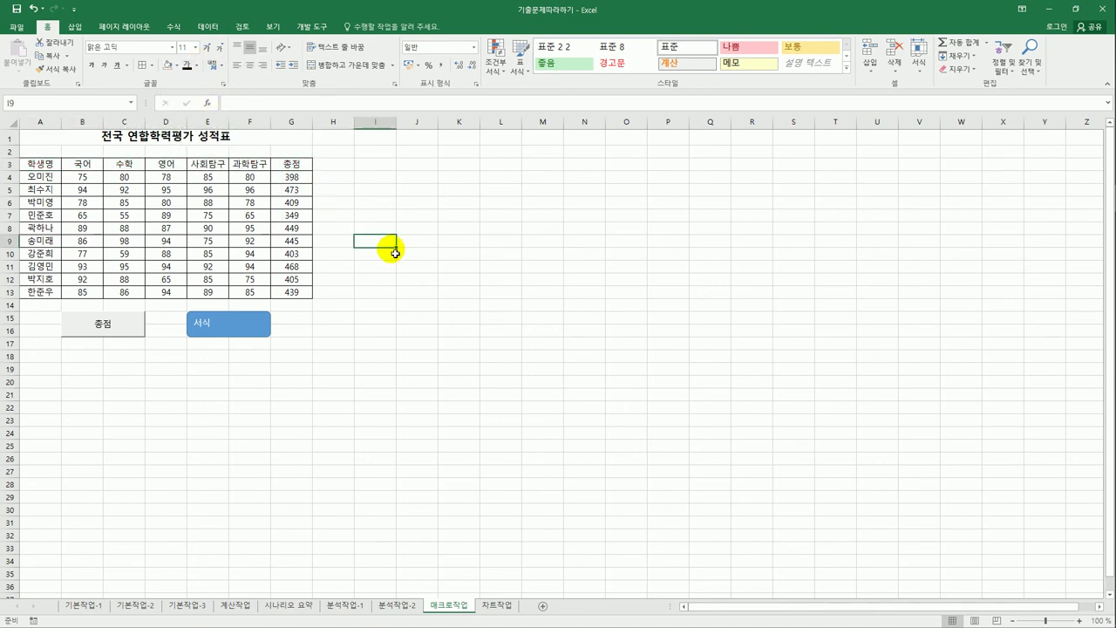
# - Run the 서식 macro from its shape to restore A3:G3's yellow fill and red text
pyautogui.click(214, 328)
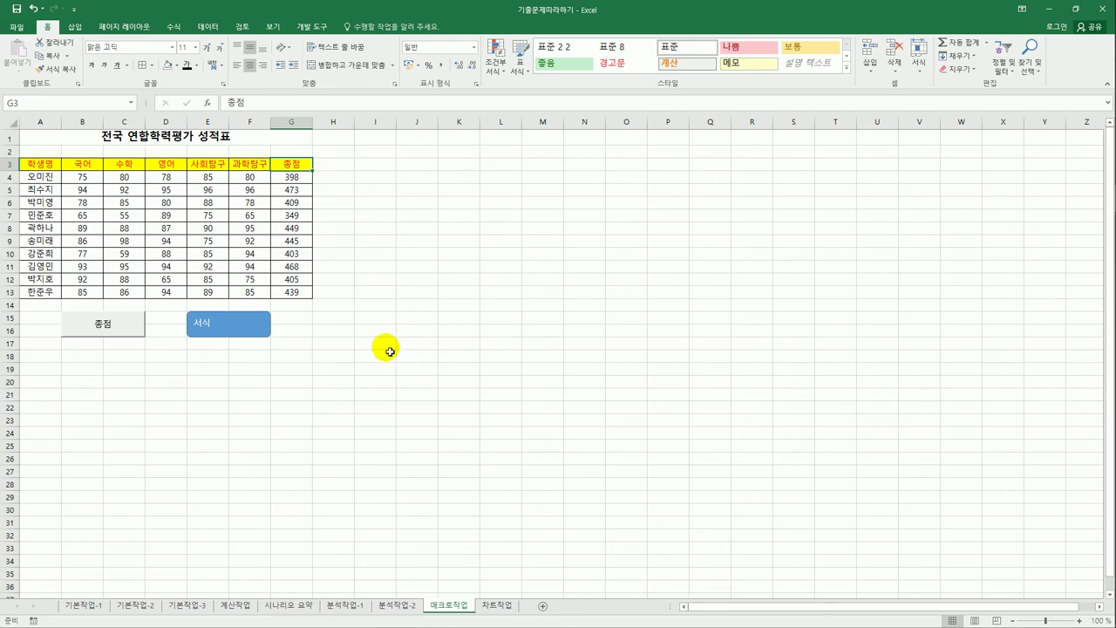
pyautogui.rightClick(227, 332)
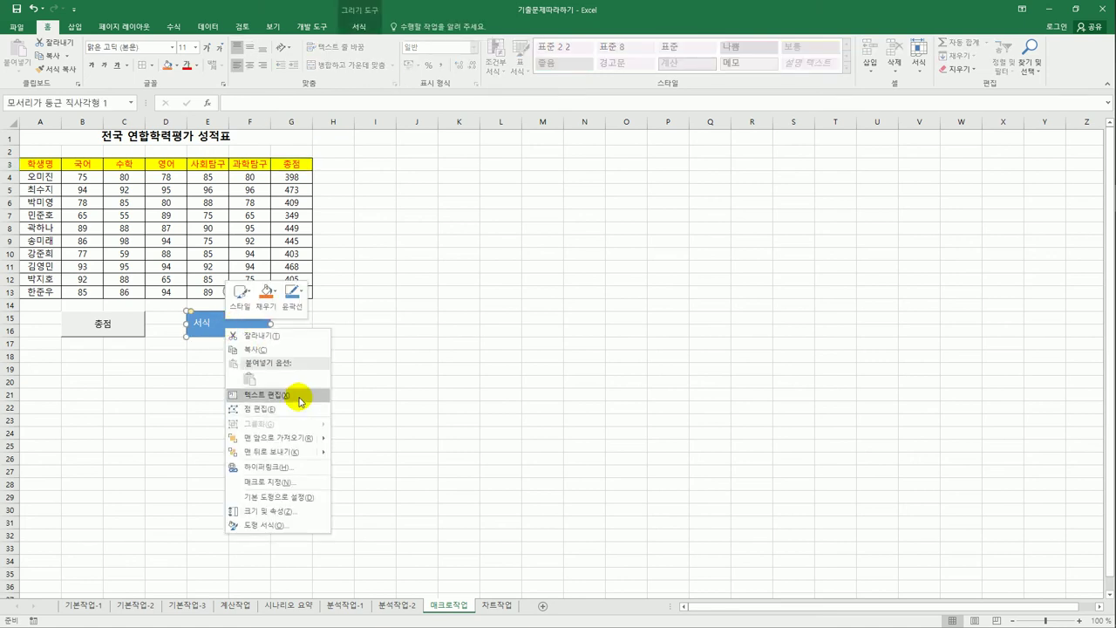
pyautogui.click(392, 384)
pyautogui.click(395, 388)
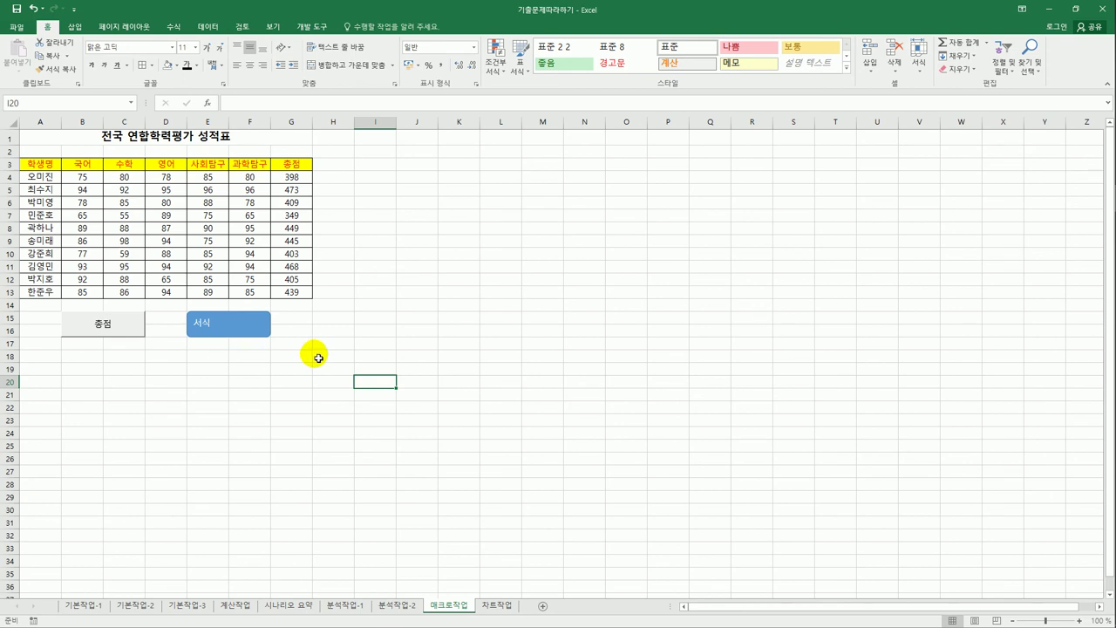
pyautogui.click(296, 28)
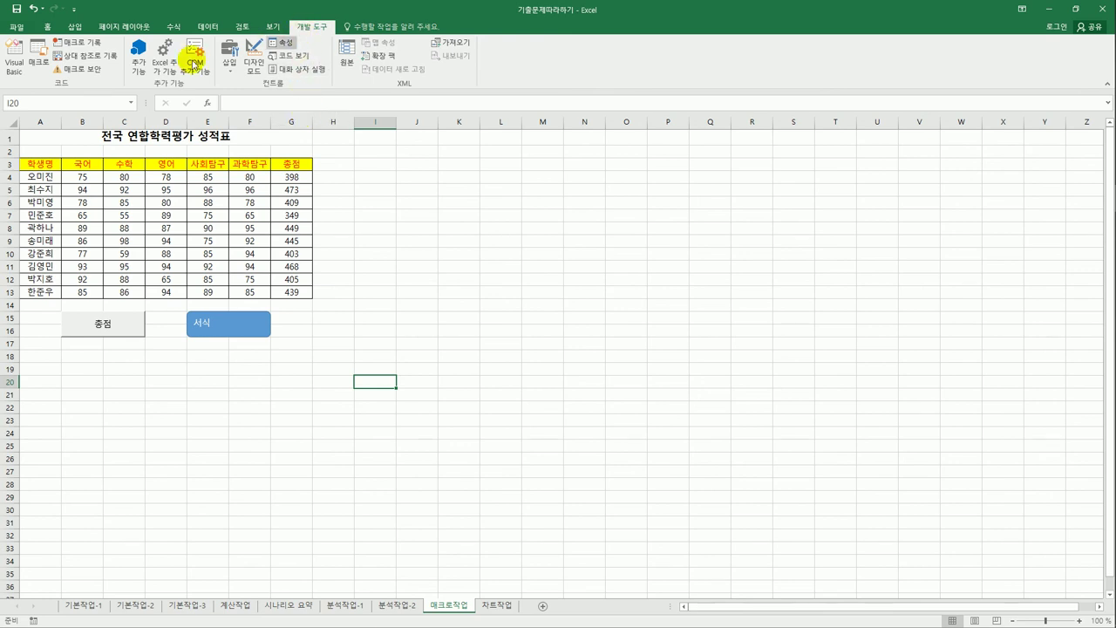
pyautogui.click(42, 67)
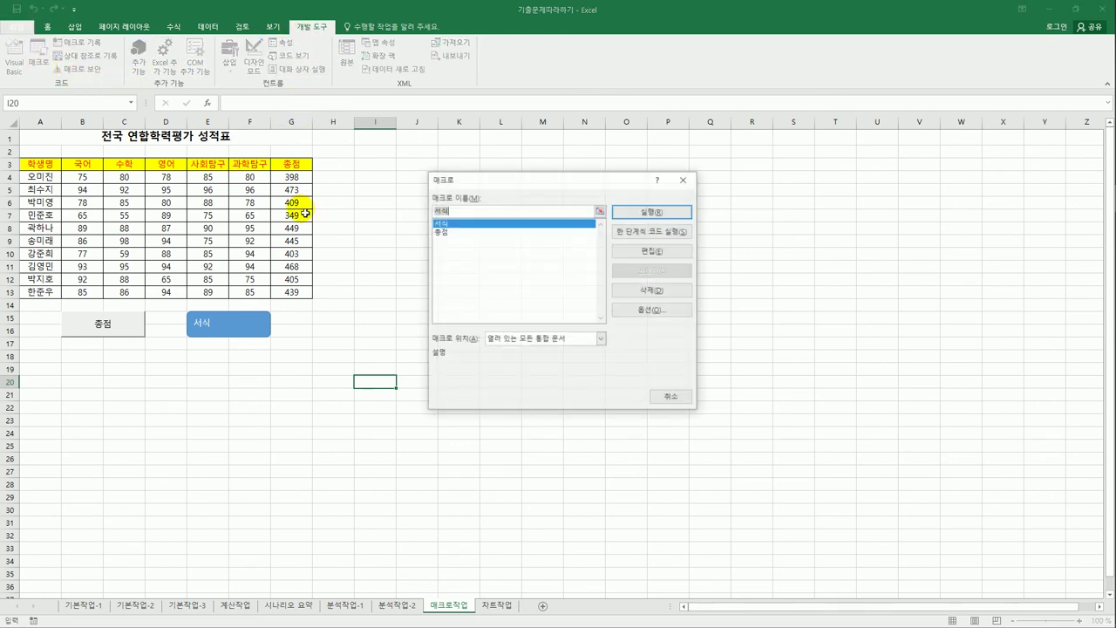
pyautogui.click(460, 231)
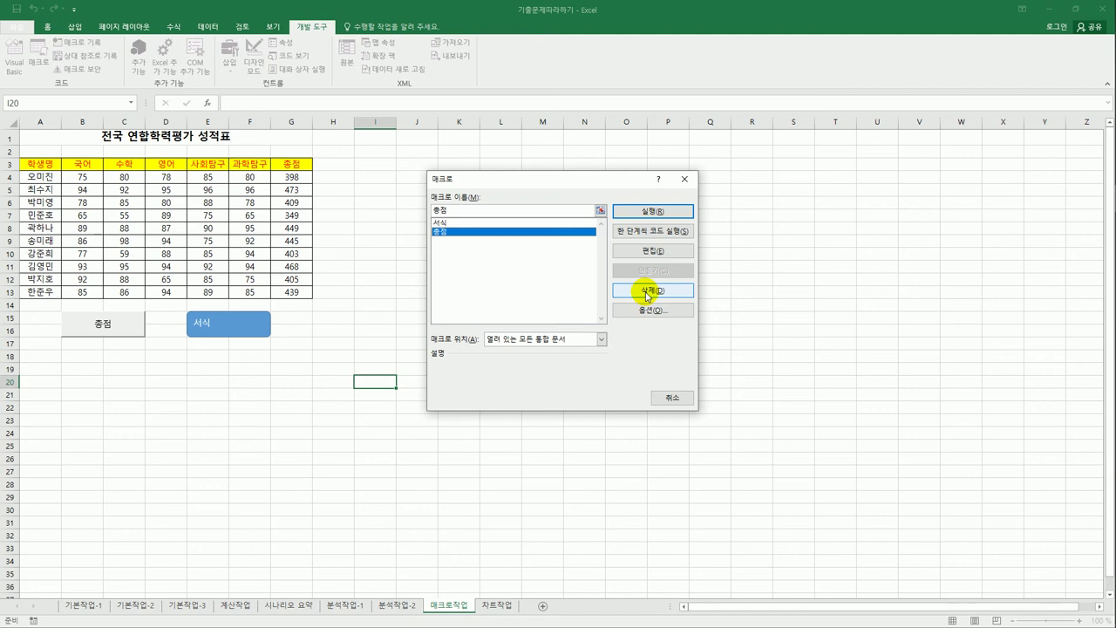
pyautogui.click(688, 182)
pyautogui.click(747, 244)
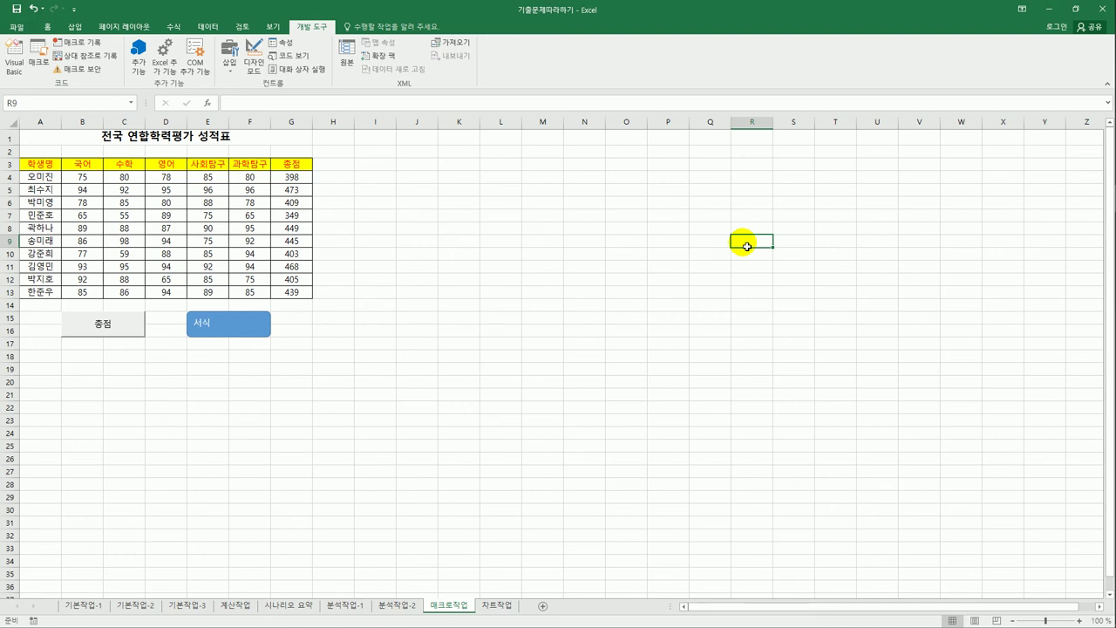
# - Change the board-game sales line chart on sheet 차트작업 to 묶은 세로 막대형 (clustered column)
pyautogui.click(492, 608)
pyautogui.click(524, 464)
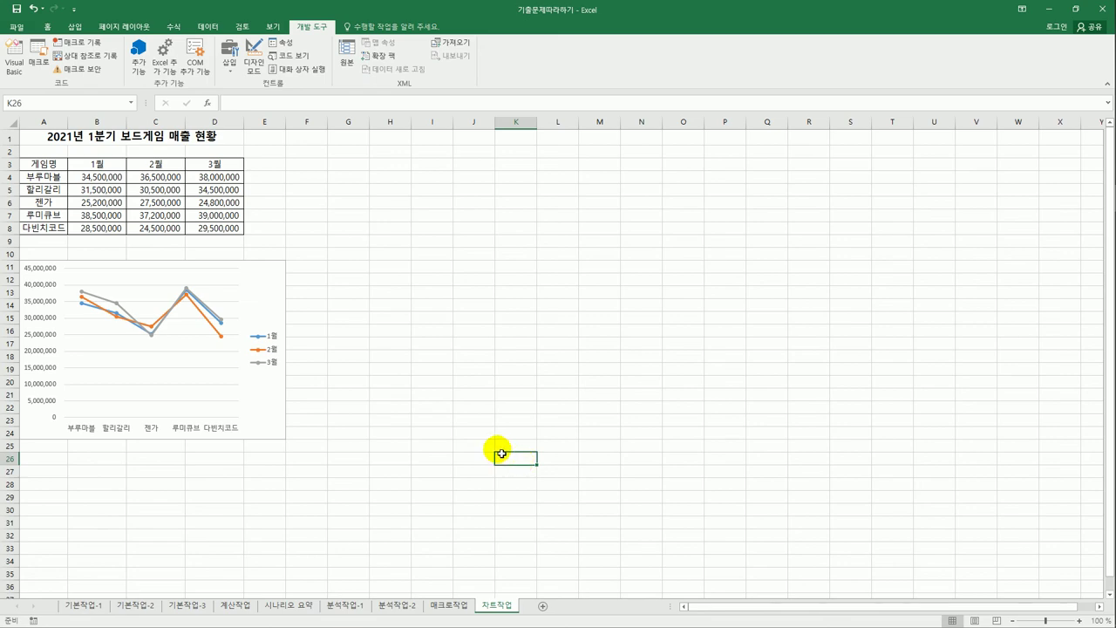
pyautogui.click(277, 286)
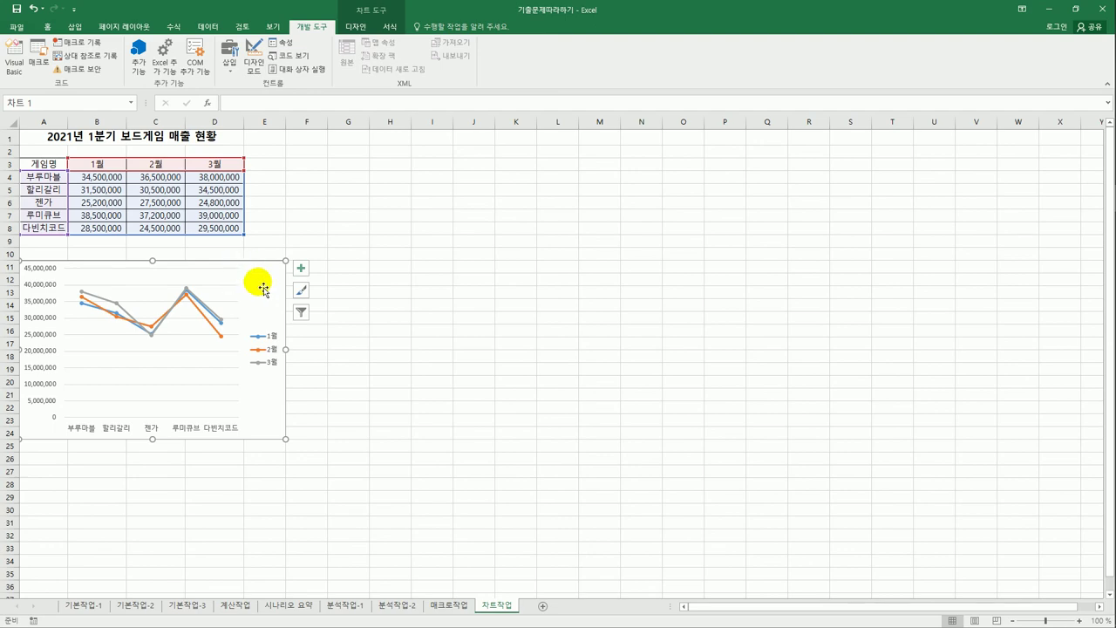
pyautogui.rightClick(261, 278)
pyautogui.click(348, 376)
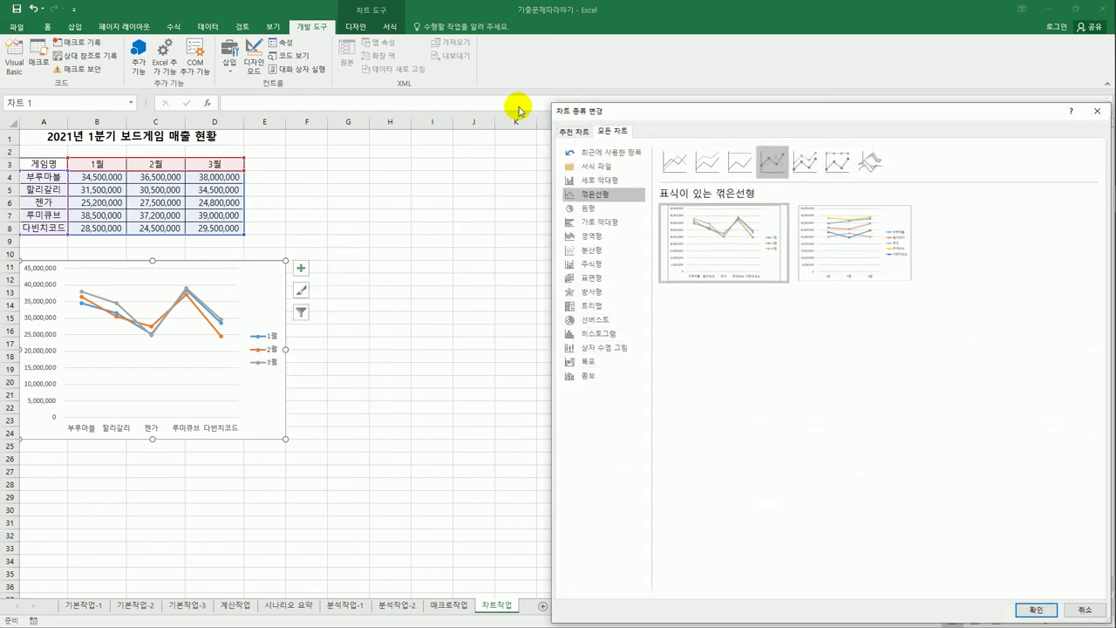
pyautogui.moveTo(623, 113); pyautogui.dragTo(469, 78)
pyautogui.click(440, 145)
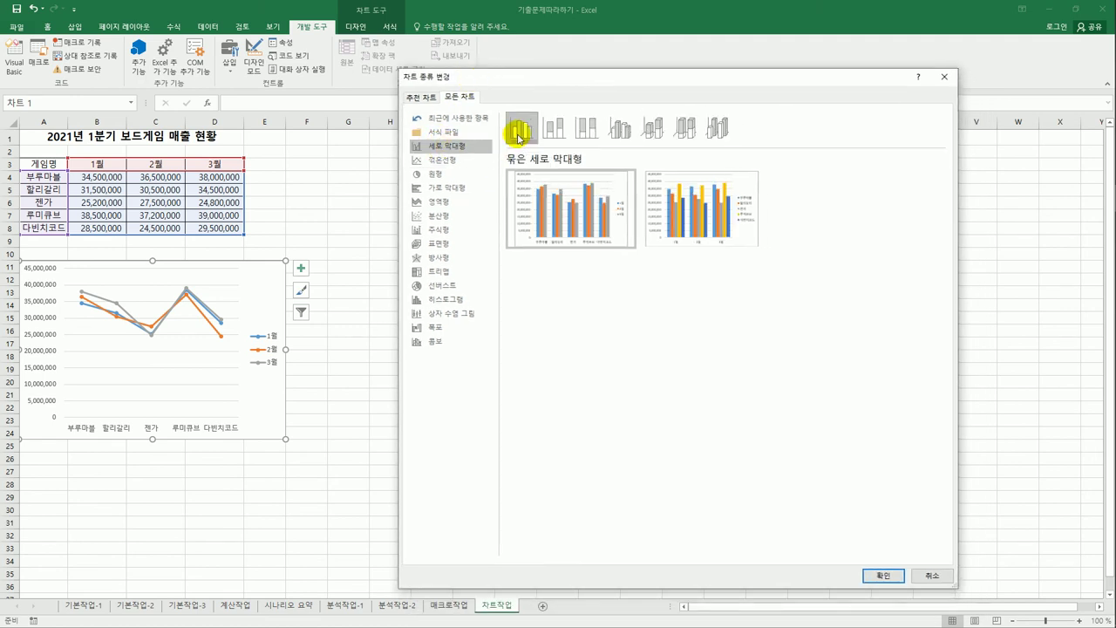
pyautogui.click(883, 575)
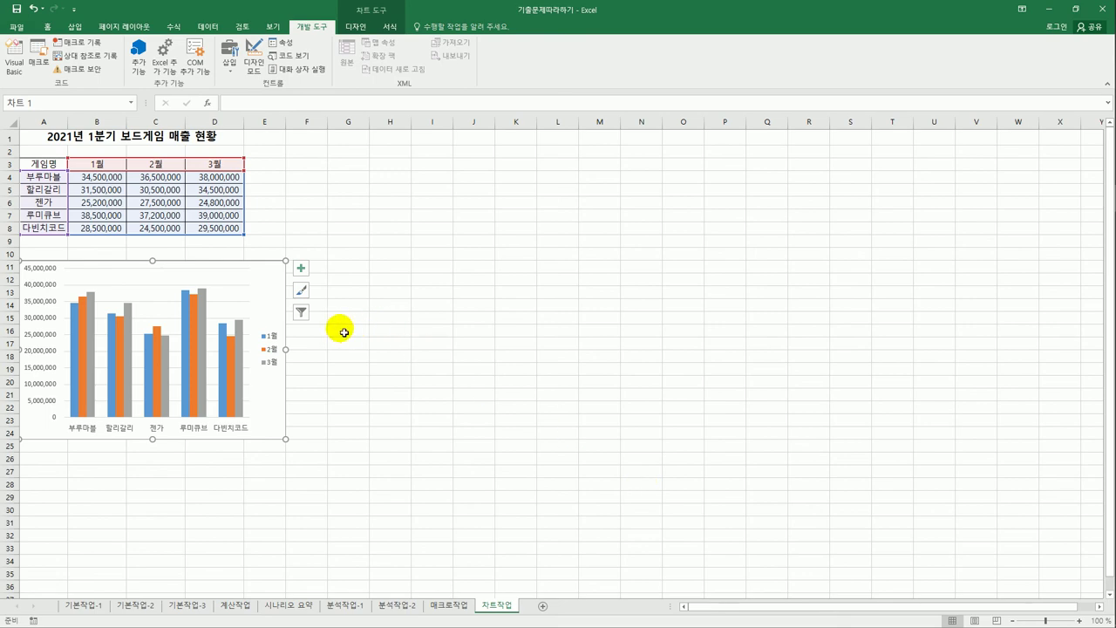
# - Add a chart title above the chart reading '1분기 보드게임 매출 현황'
pyautogui.click(301, 270)
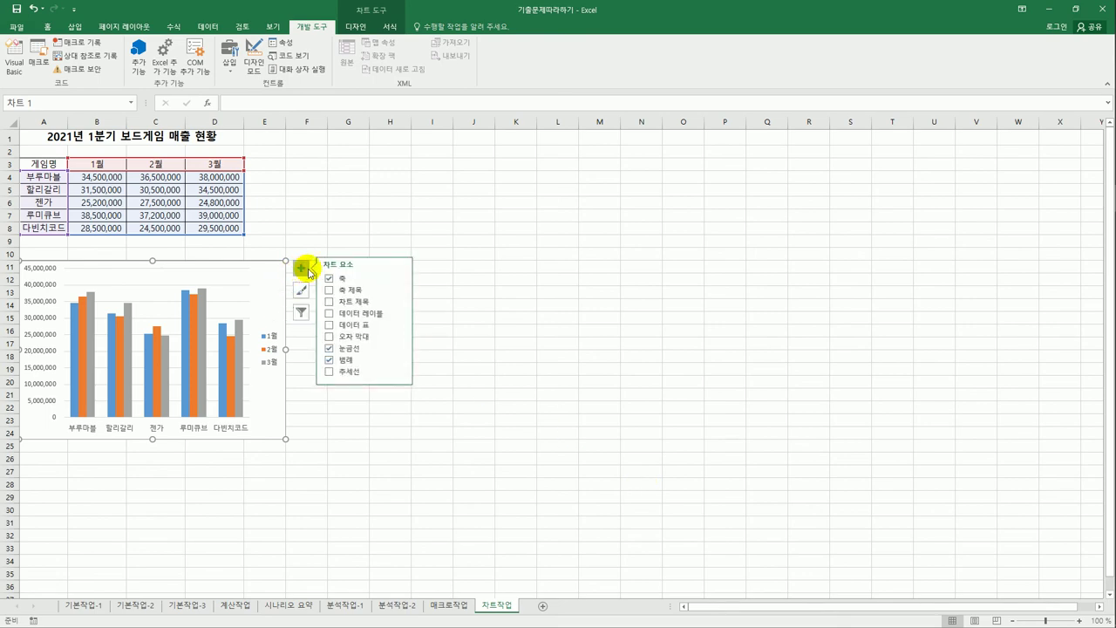
pyautogui.click(370, 303)
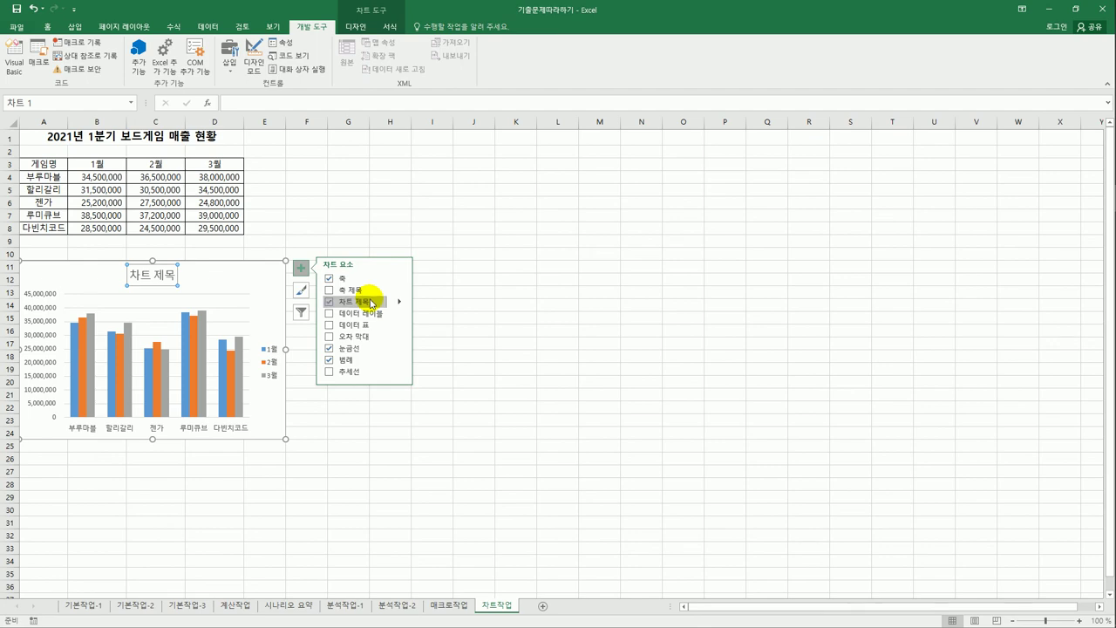
pyautogui.click(400, 302)
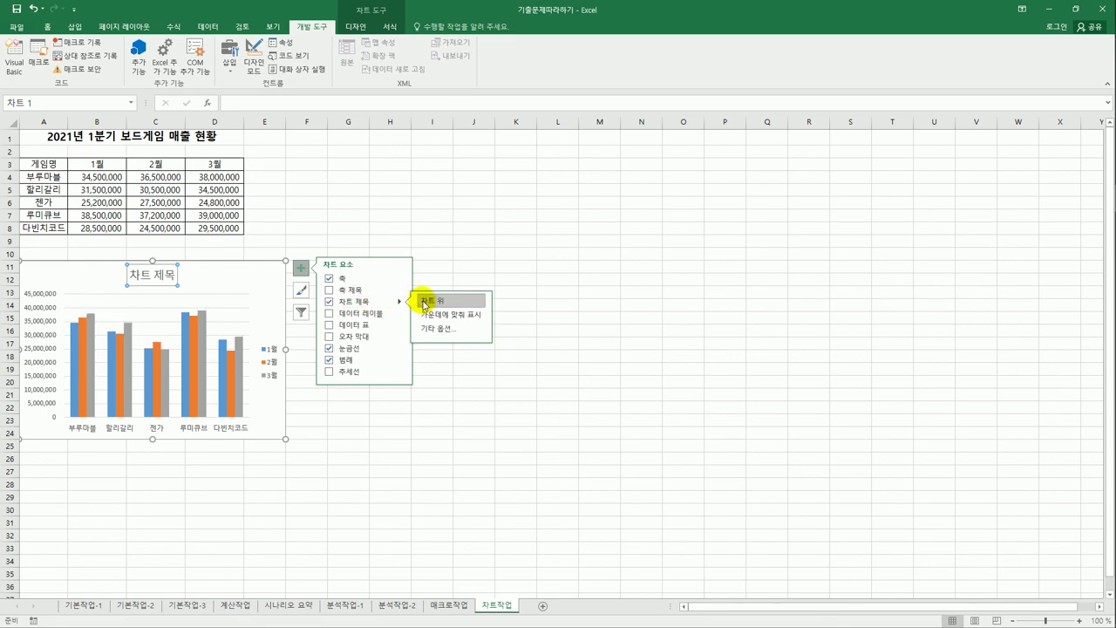
pyautogui.click(138, 278)
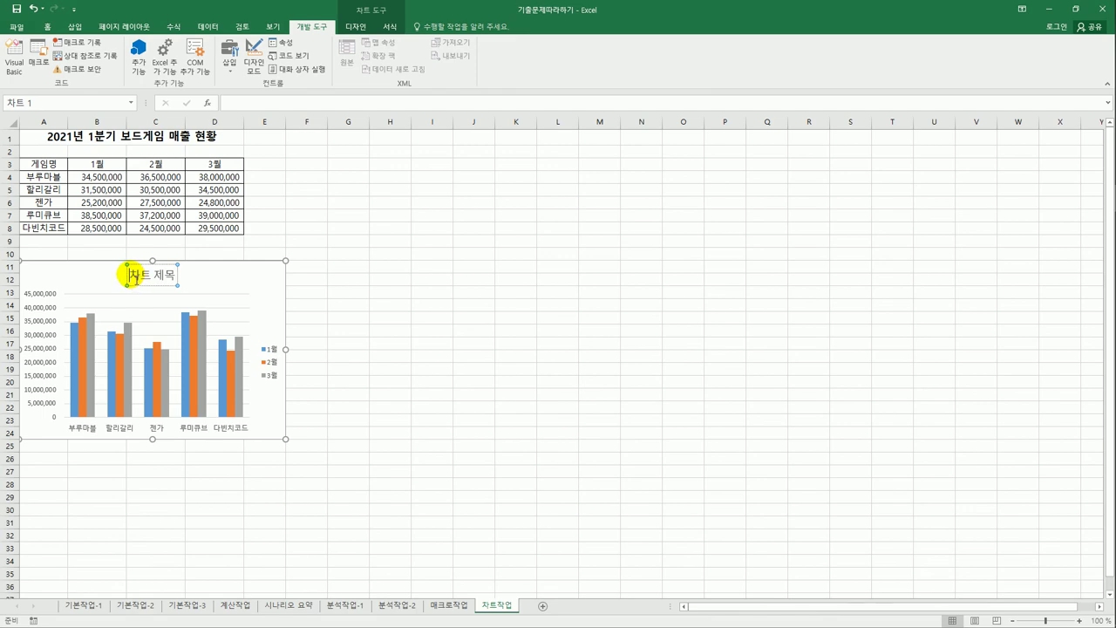
pyautogui.moveTo(136, 278); pyautogui.dragTo(181, 275)
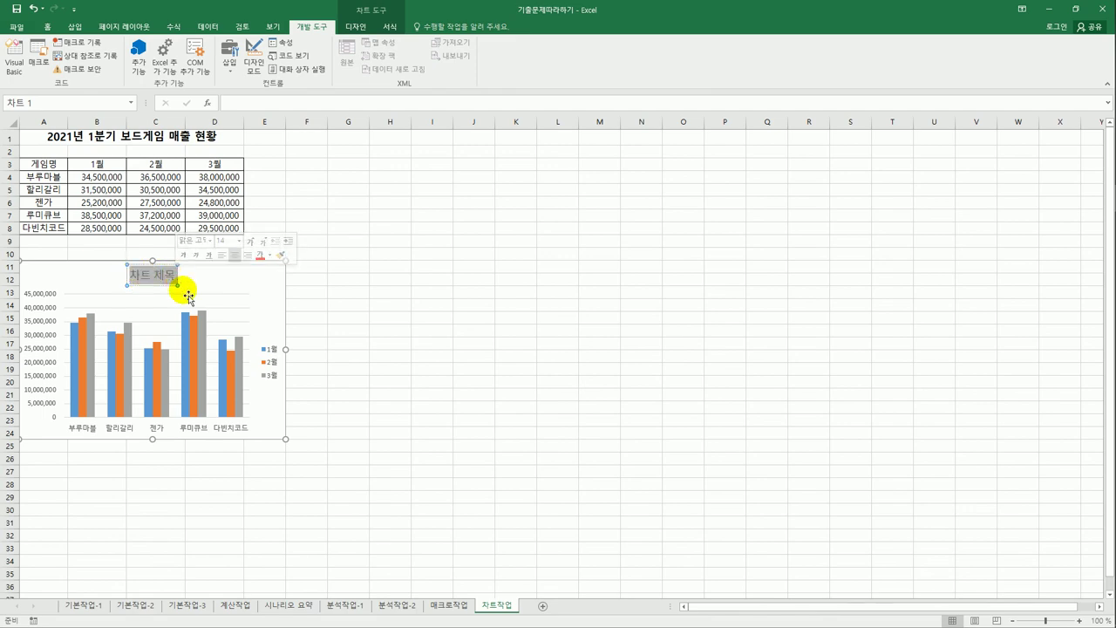
pyautogui.write('1분기')
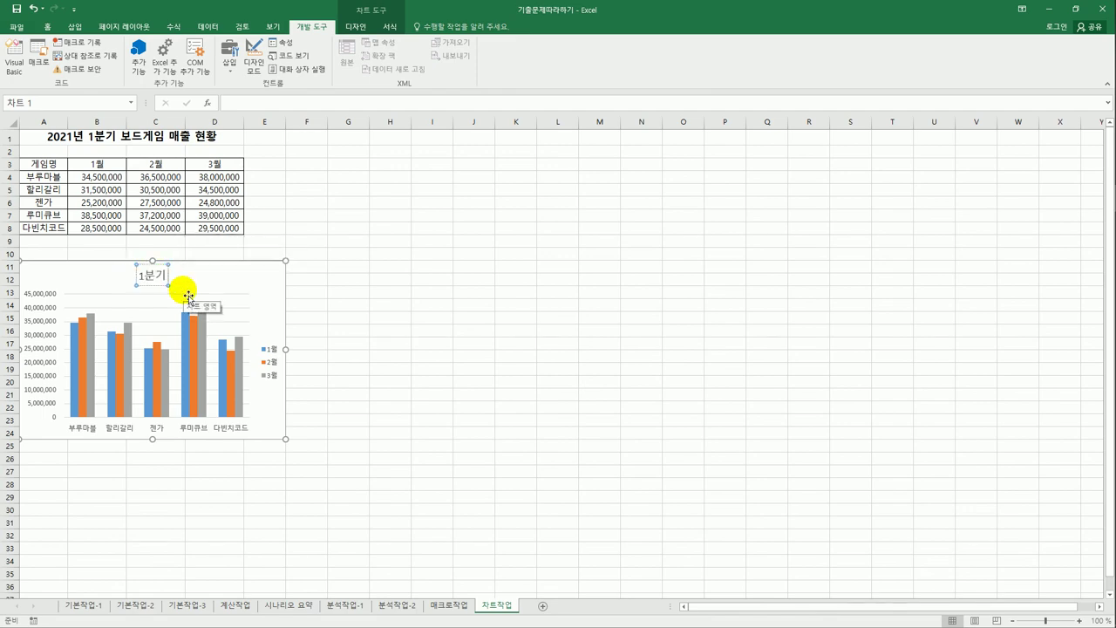
pyautogui.write(' 보드게임 매')
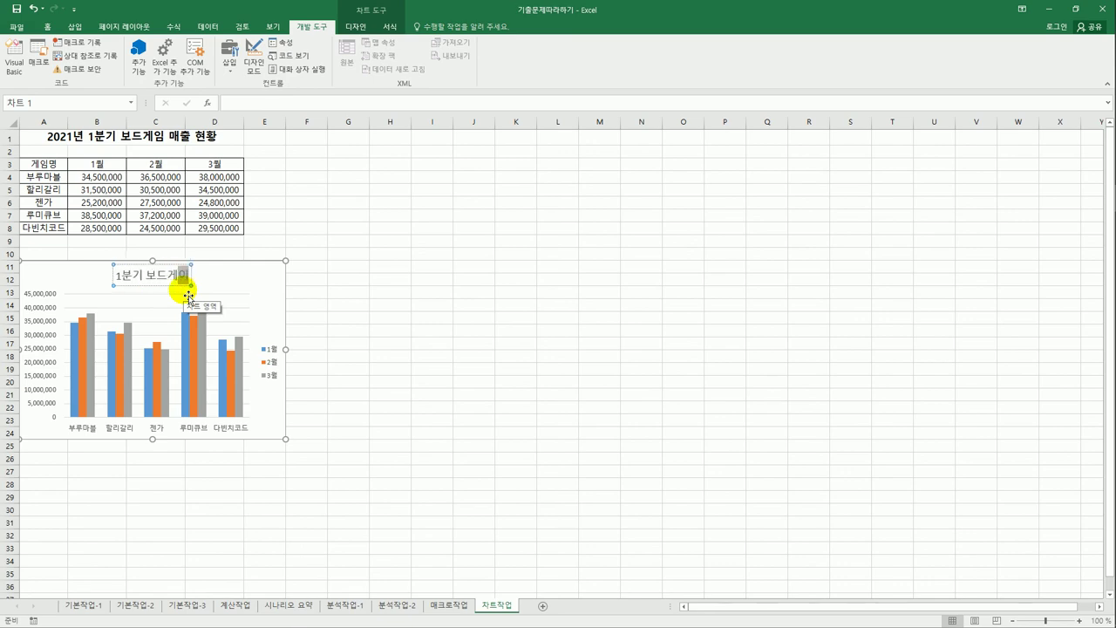
pyautogui.write('출 현황')
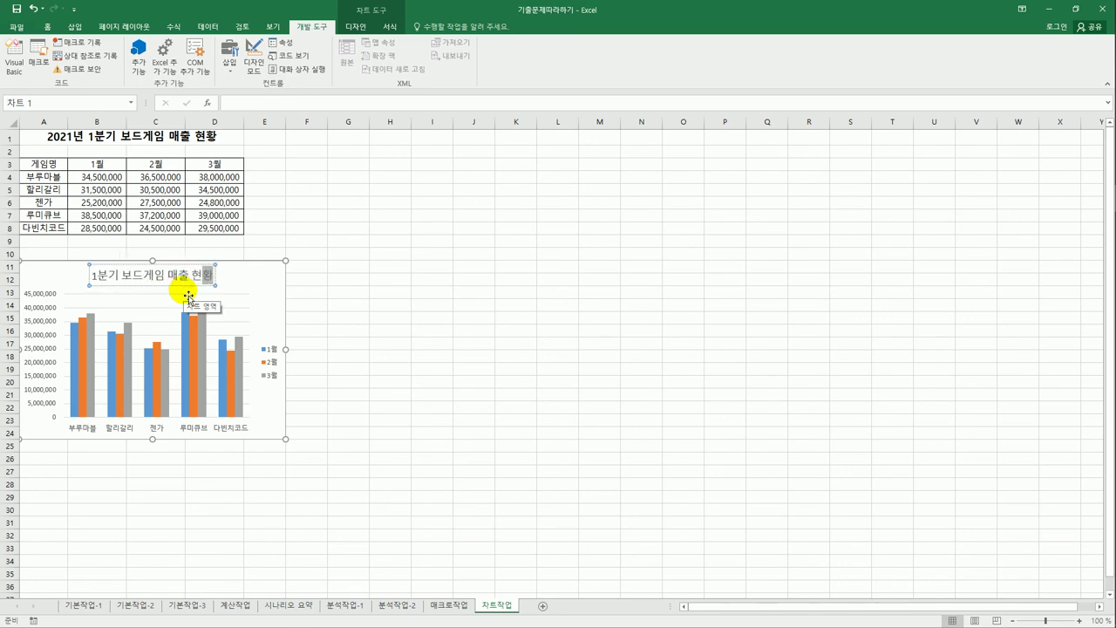
pyautogui.press('Escape')
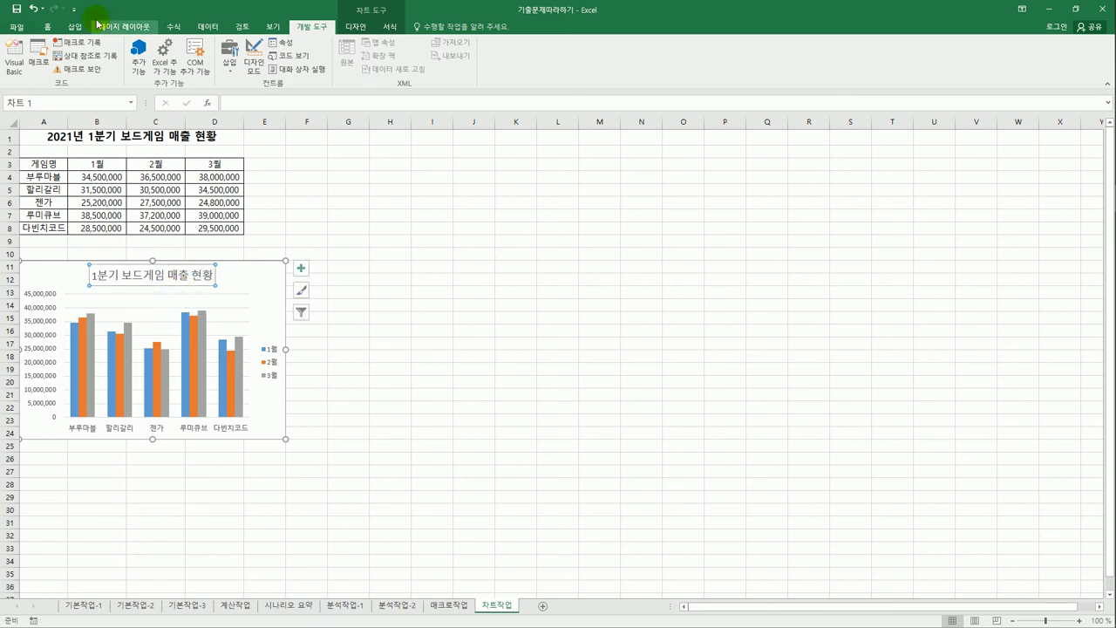
# - Format the chart title in 돋움 font, size 16, coloured green
pyautogui.click(47, 26)
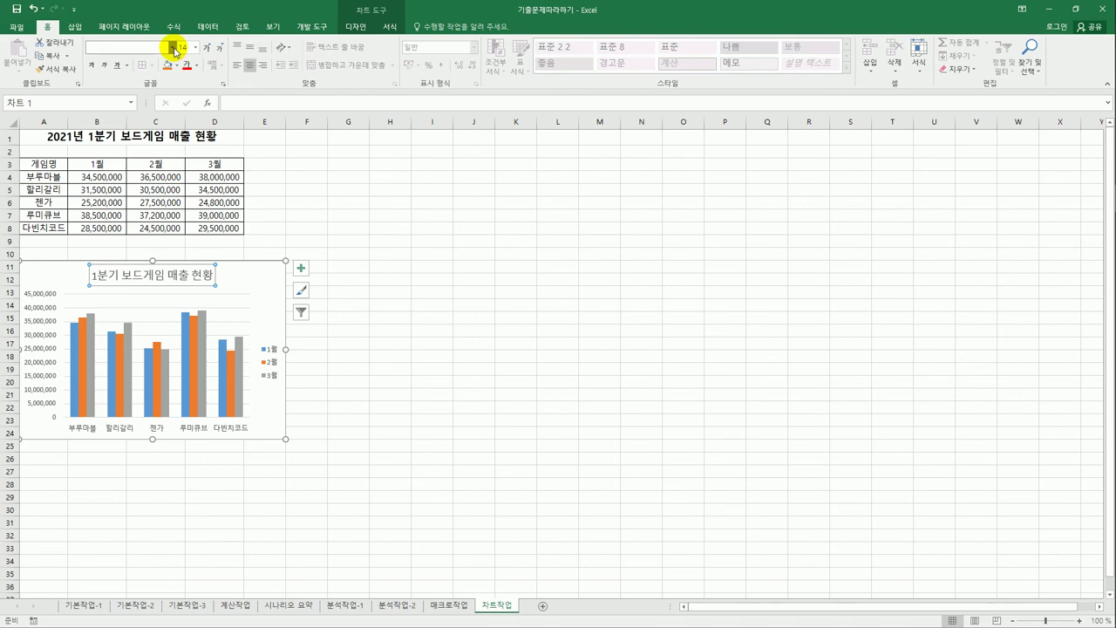
pyautogui.click(172, 47)
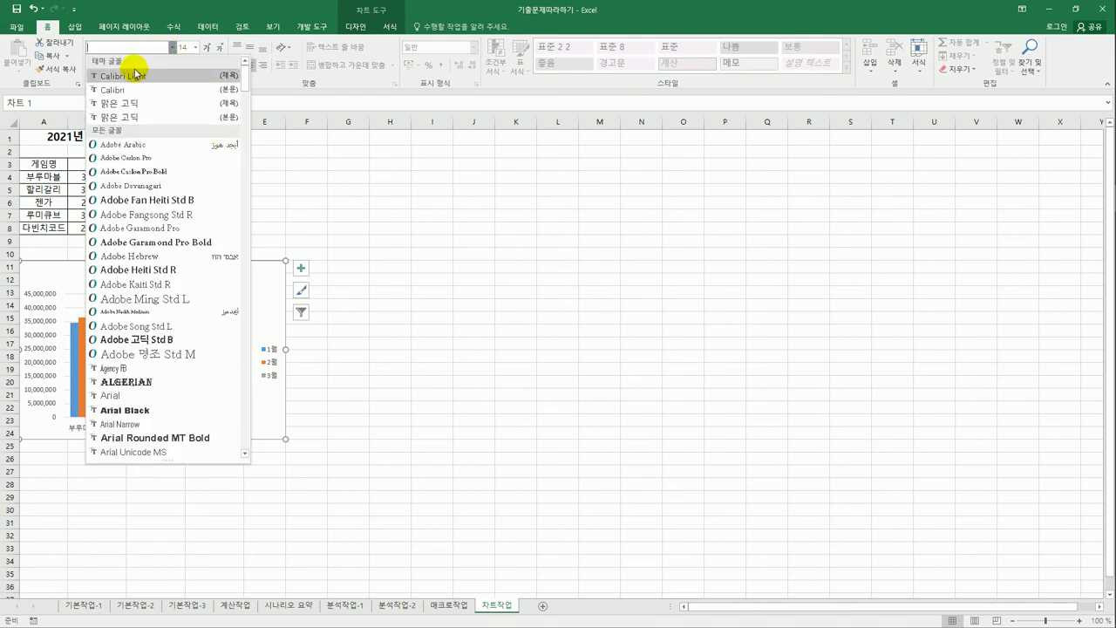
pyautogui.write('돋')
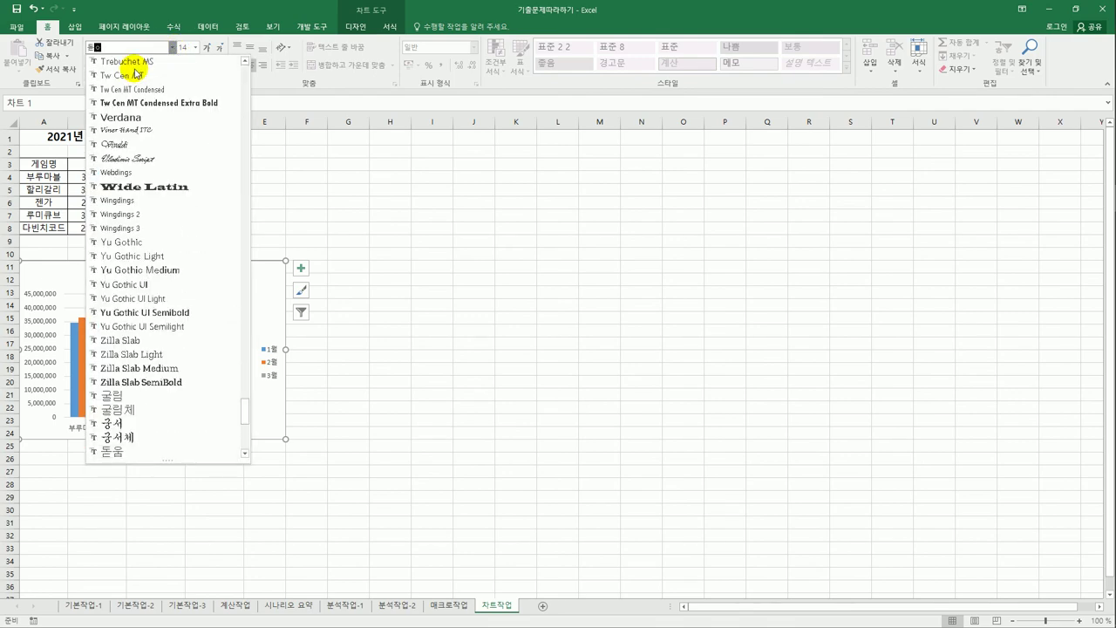
pyautogui.write('움')
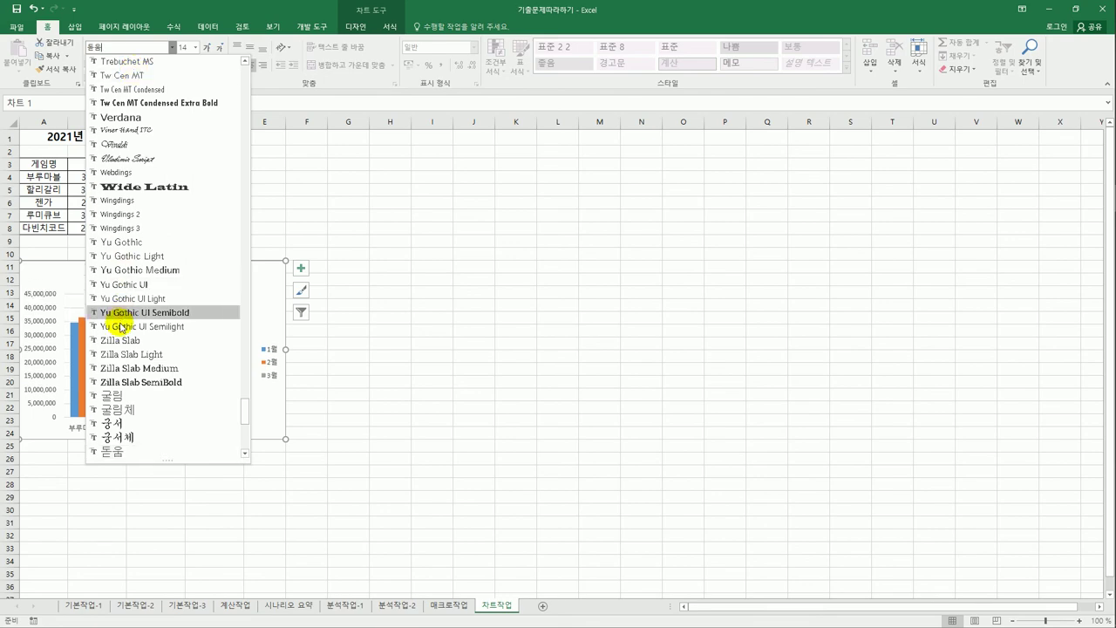
pyautogui.click(139, 451)
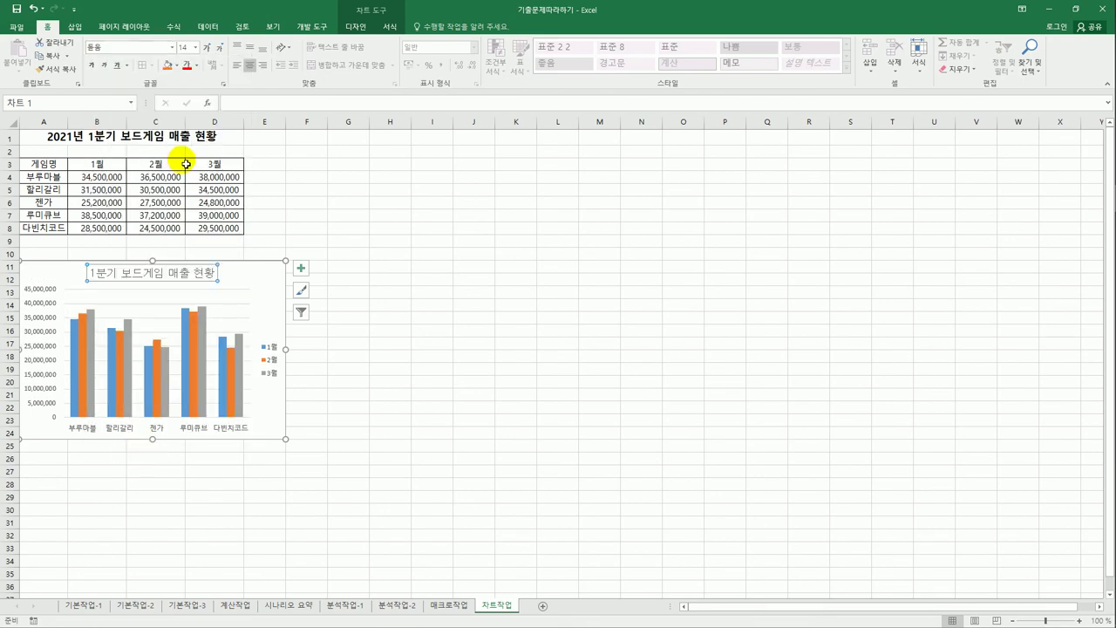
pyautogui.click(197, 48)
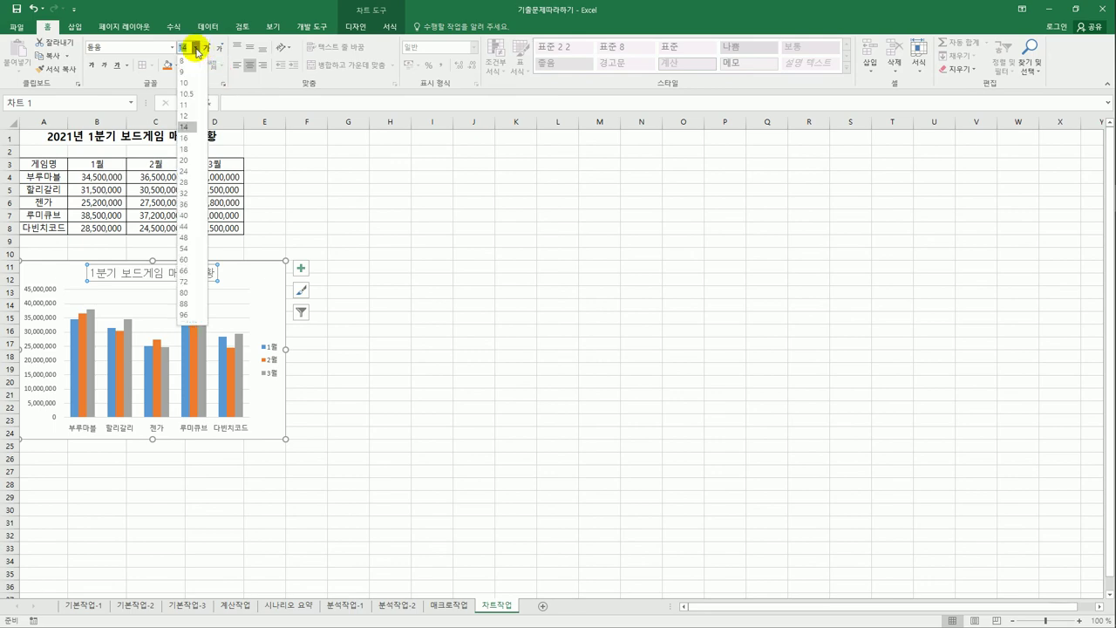
pyautogui.click(185, 137)
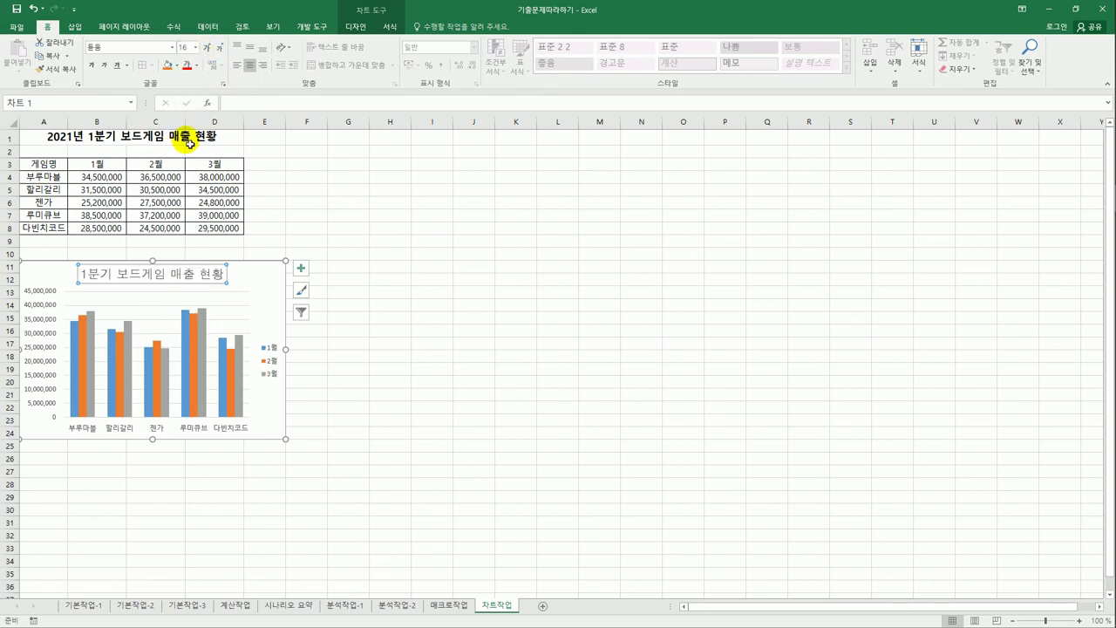
pyautogui.click(195, 66)
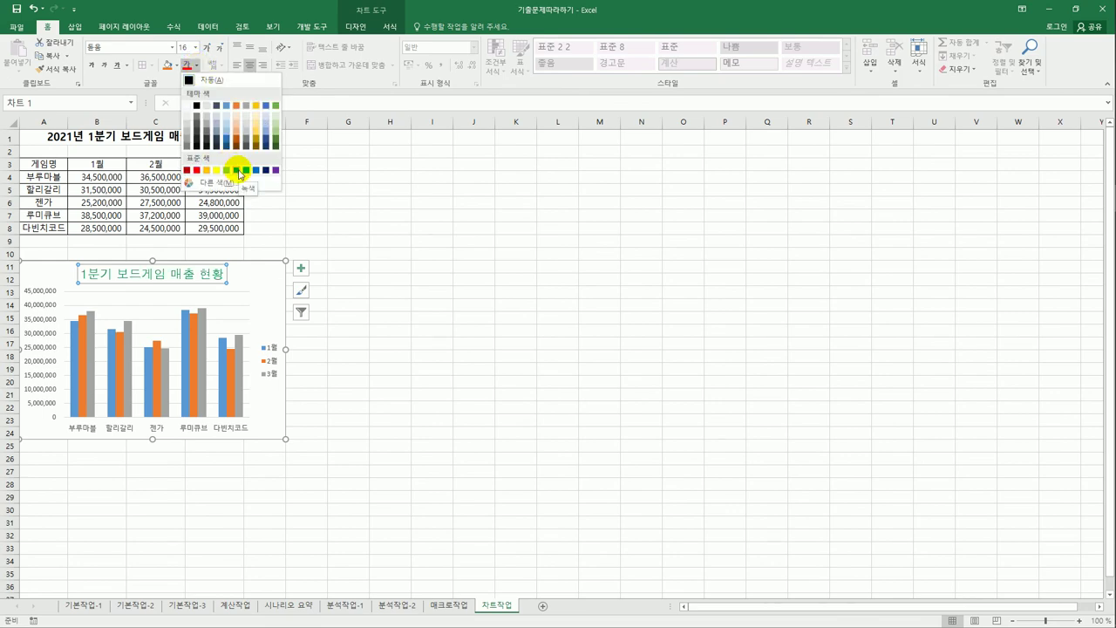
pyautogui.click(238, 171)
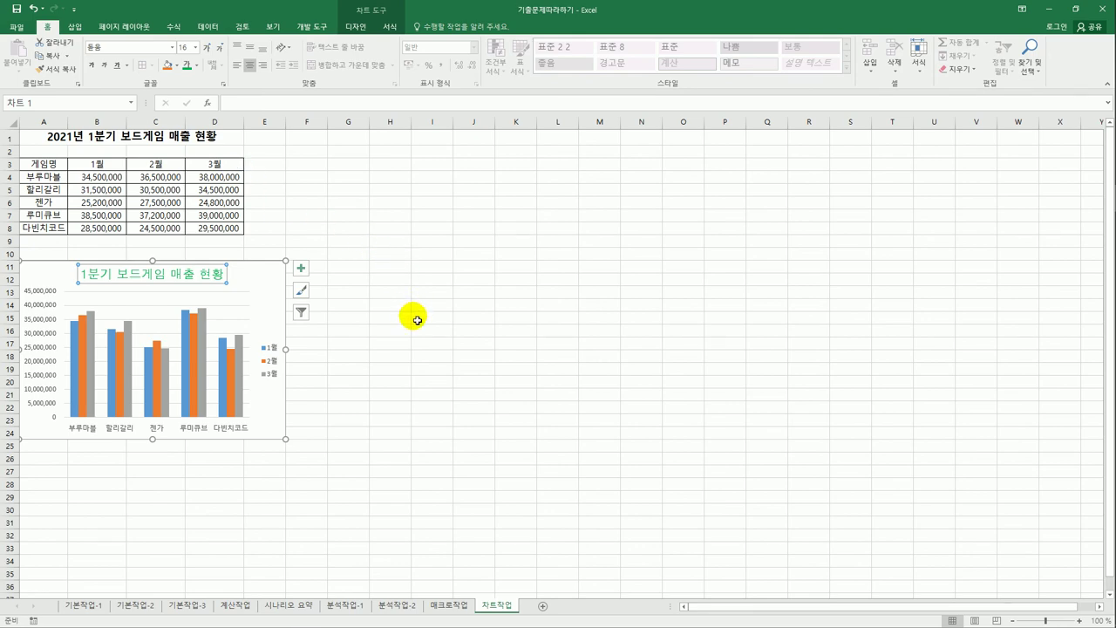
pyautogui.click(417, 320)
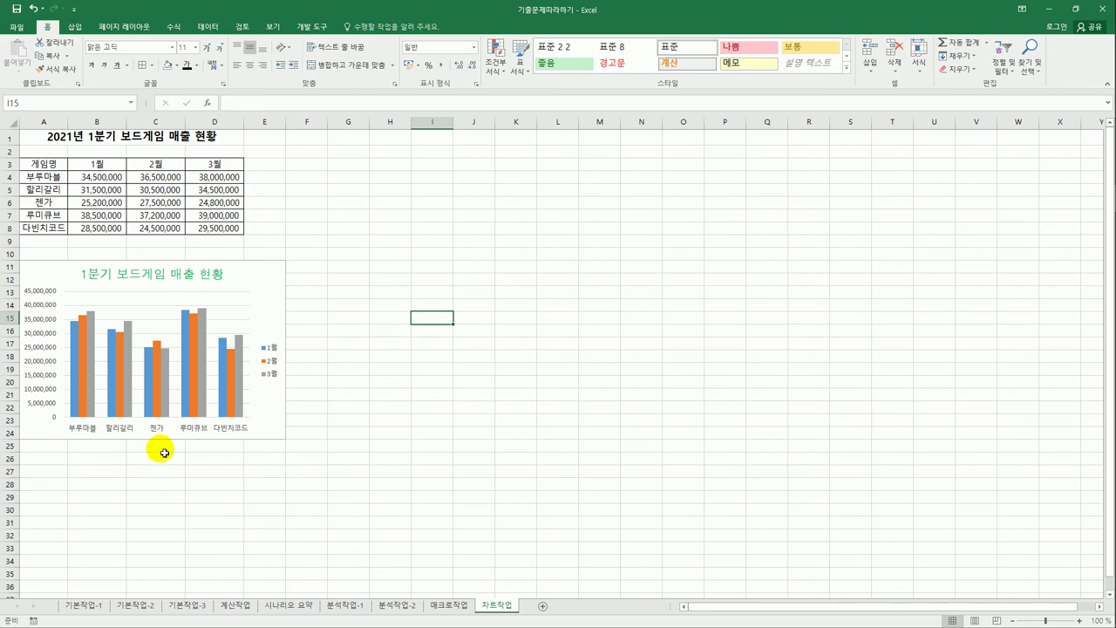
# - Add an Outside End data label (39,000,000) to the 루미큐브 3월 column alone
pyautogui.moveTo(186, 345)
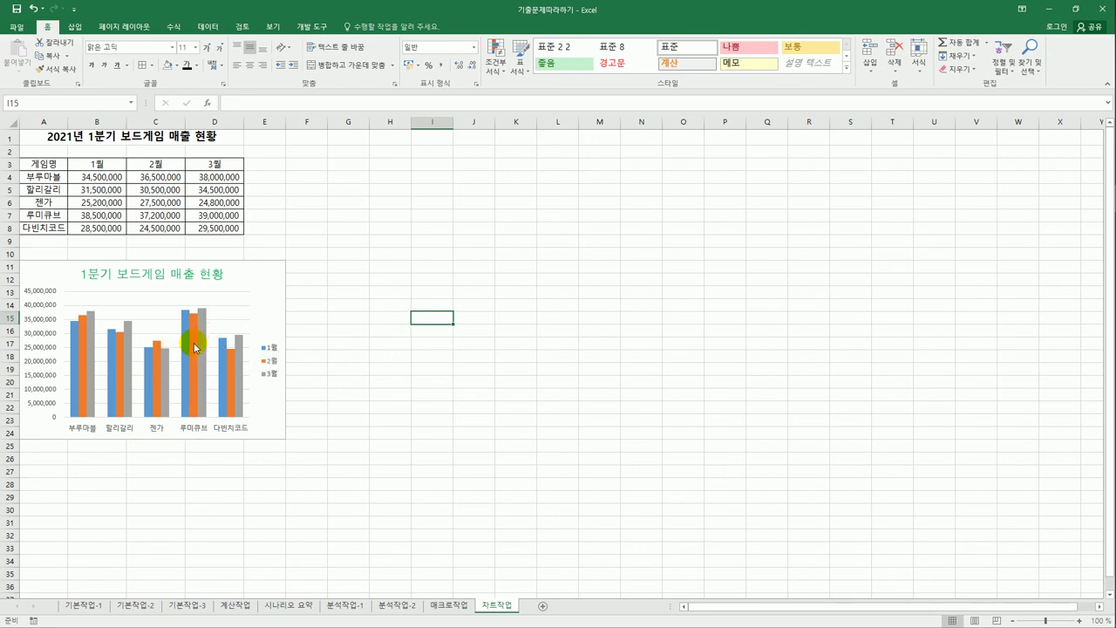
pyautogui.click(204, 349)
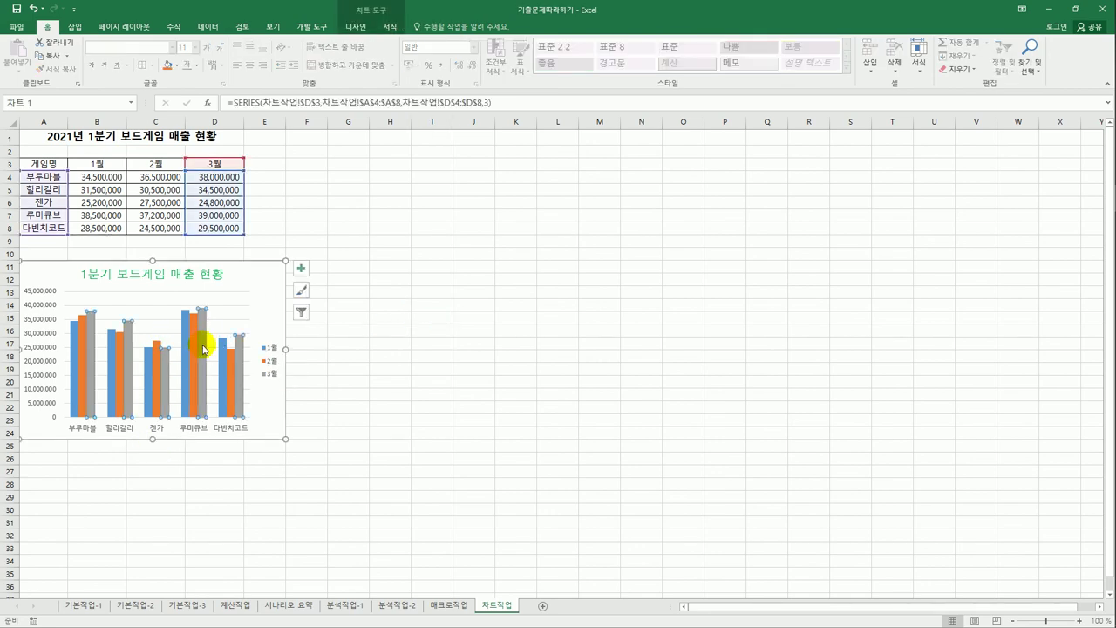
pyautogui.moveTo(199, 356)
pyautogui.click(201, 356)
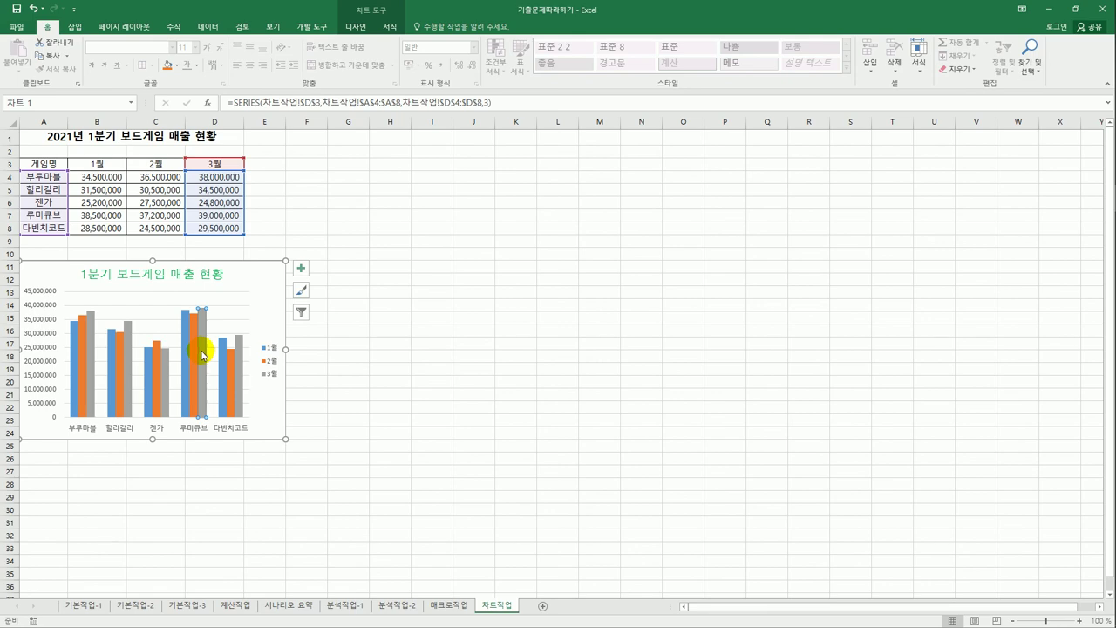
pyautogui.click(301, 269)
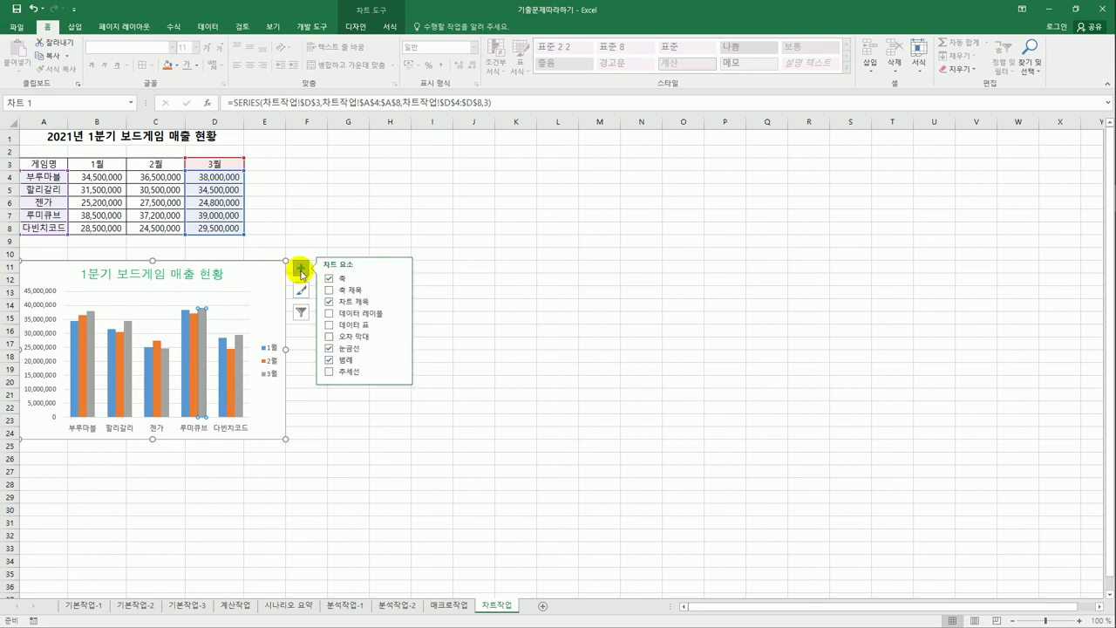
pyautogui.click(399, 313)
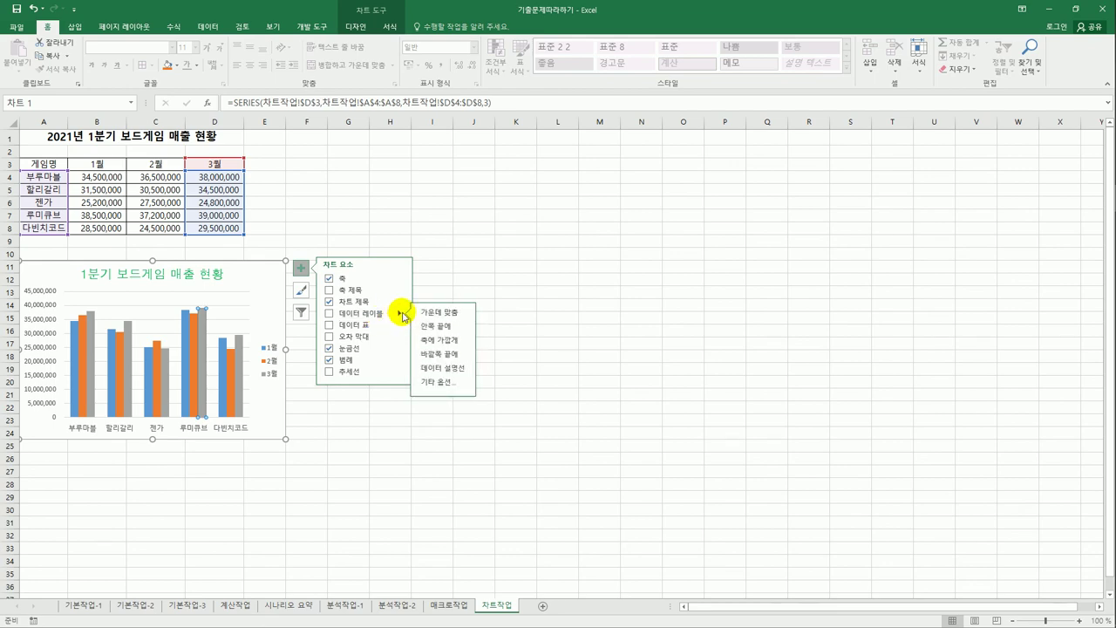
pyautogui.click(445, 355)
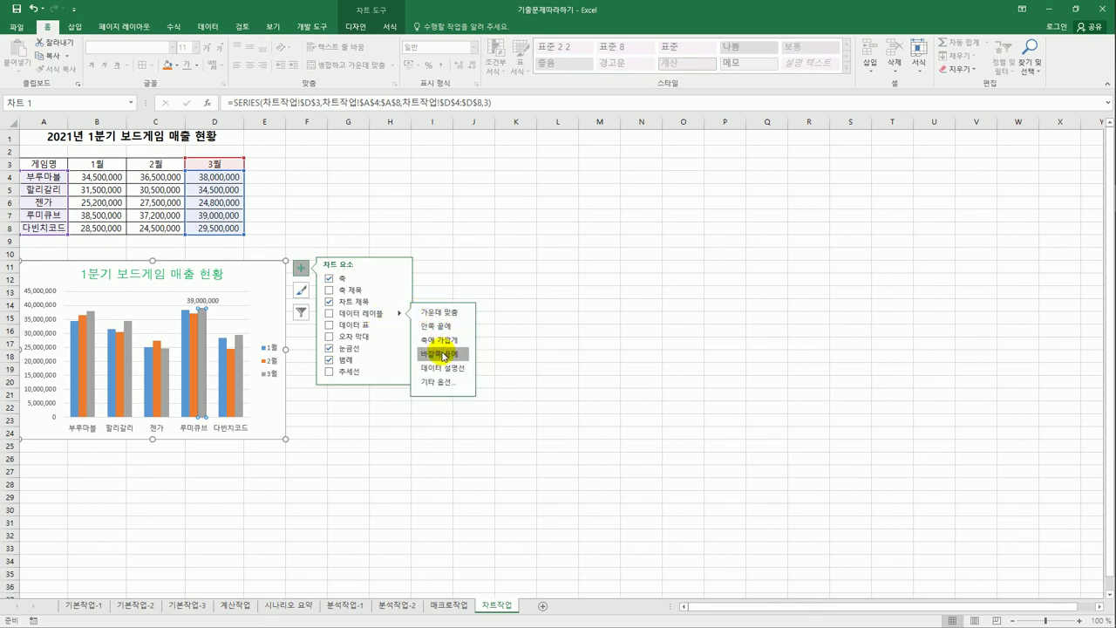
pyautogui.click(548, 360)
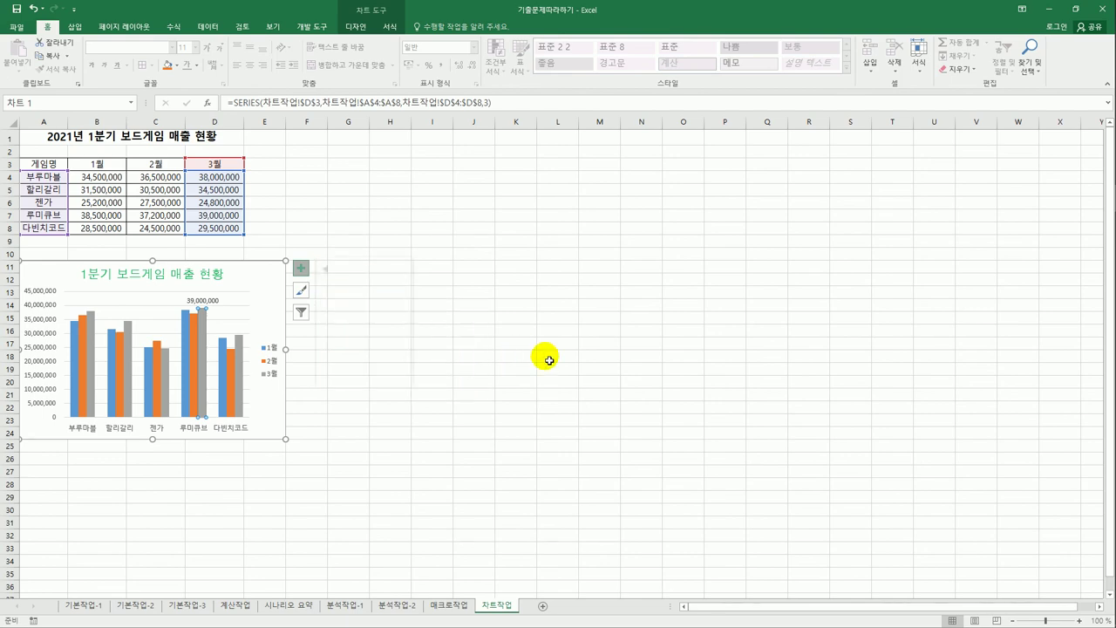
pyautogui.click(548, 360)
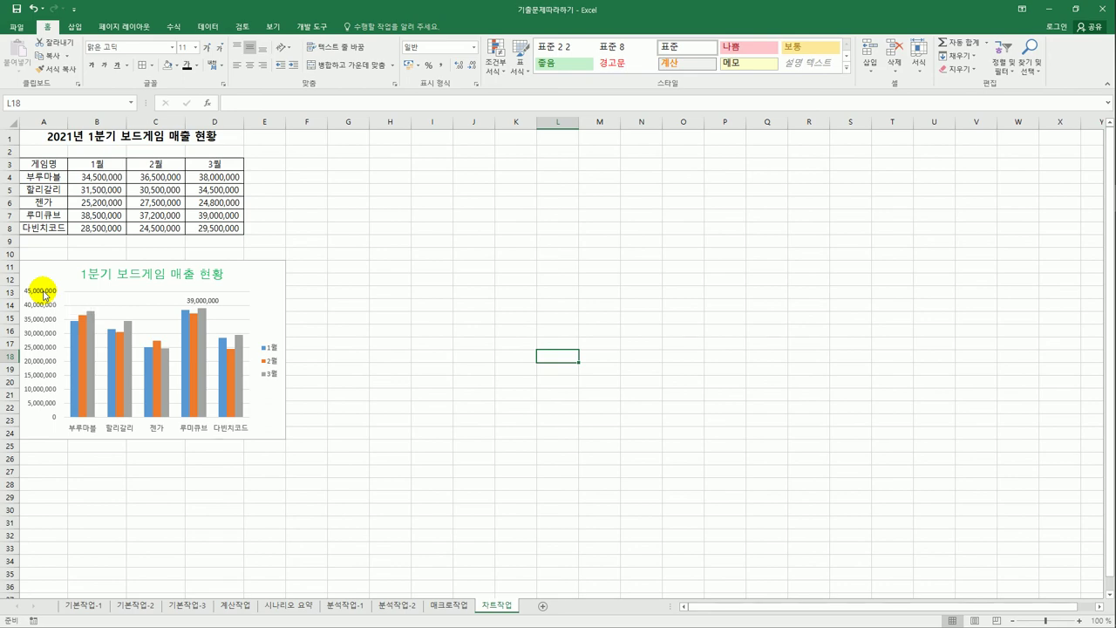
# - Set the vertical axis minimum to 1000000 and its display units to Thousands
pyautogui.click(44, 294)
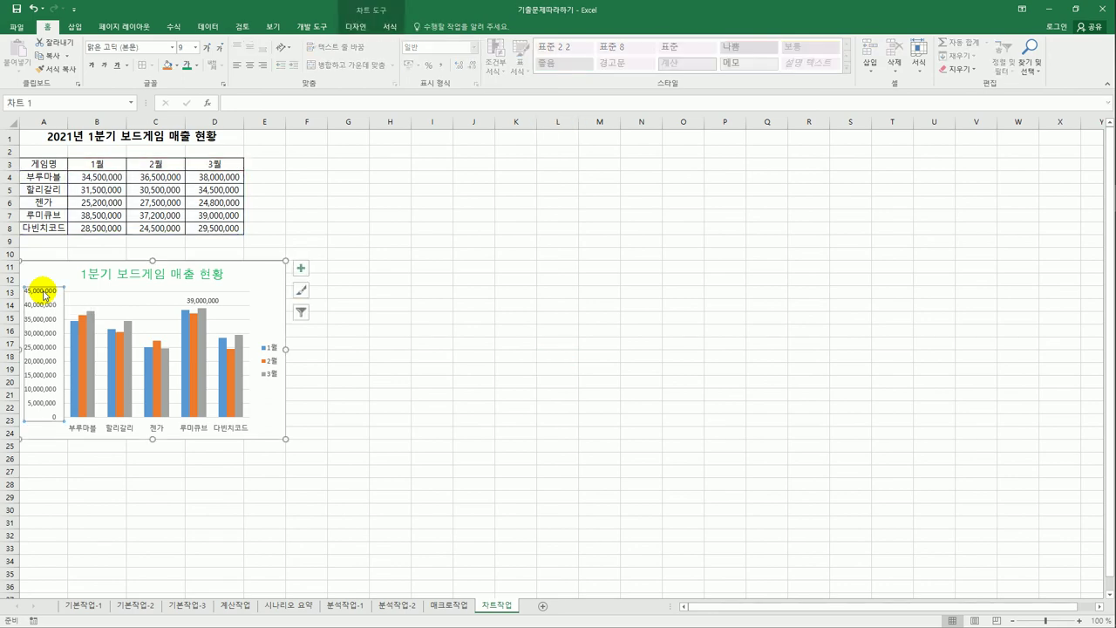
pyautogui.rightClick(44, 294)
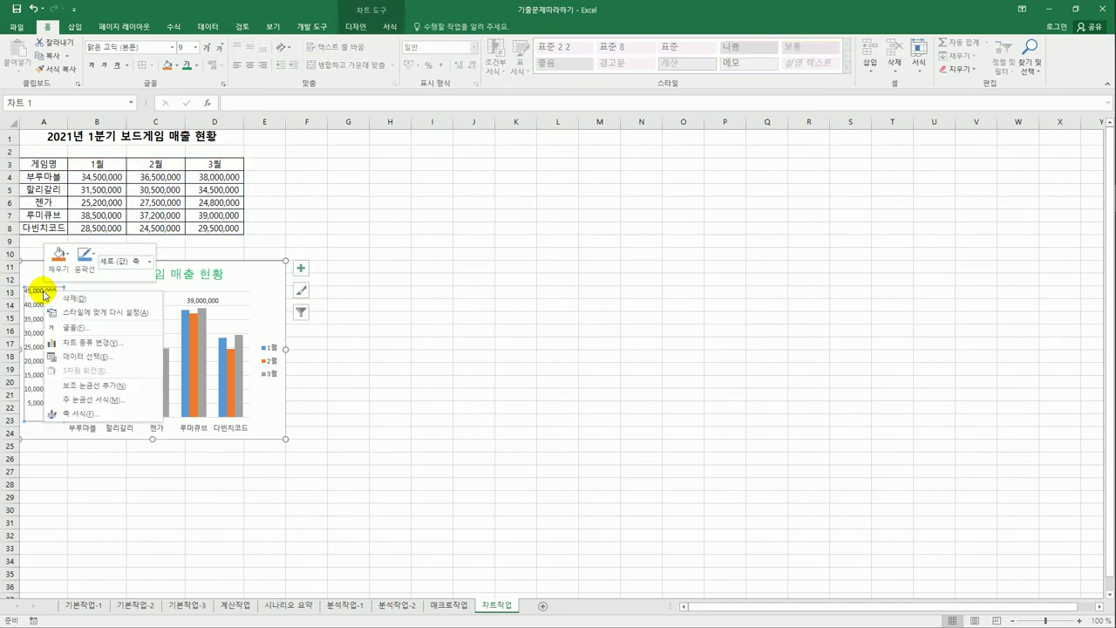
pyautogui.click(90, 414)
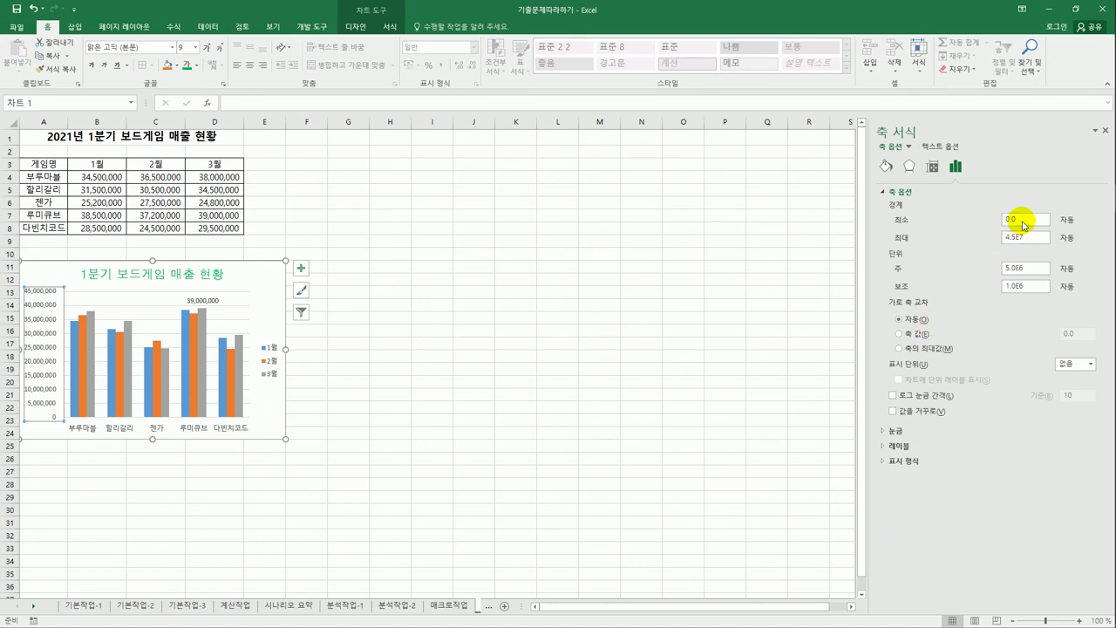
pyautogui.moveTo(1016, 220); pyautogui.dragTo(994, 228)
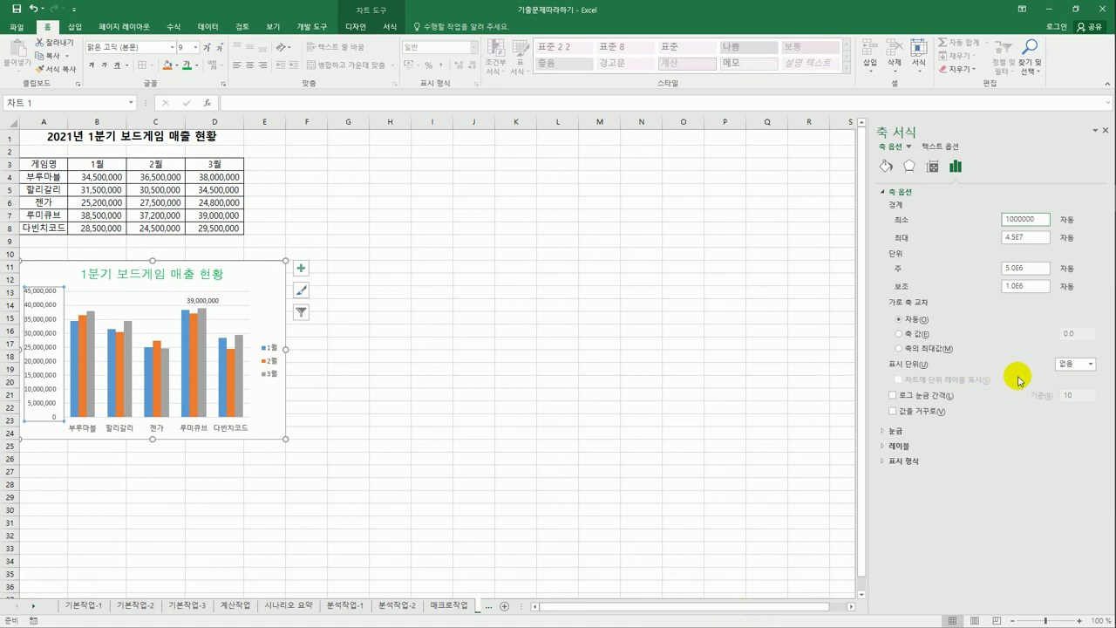
pyautogui.click(1062, 364)
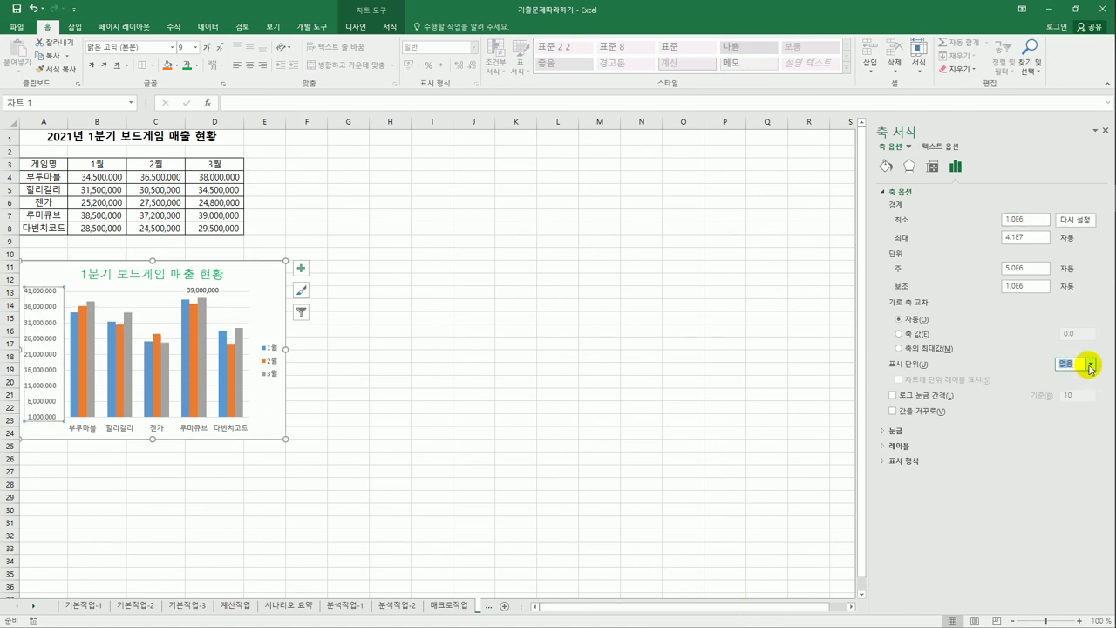
pyautogui.click(1088, 365)
pyautogui.click(1065, 393)
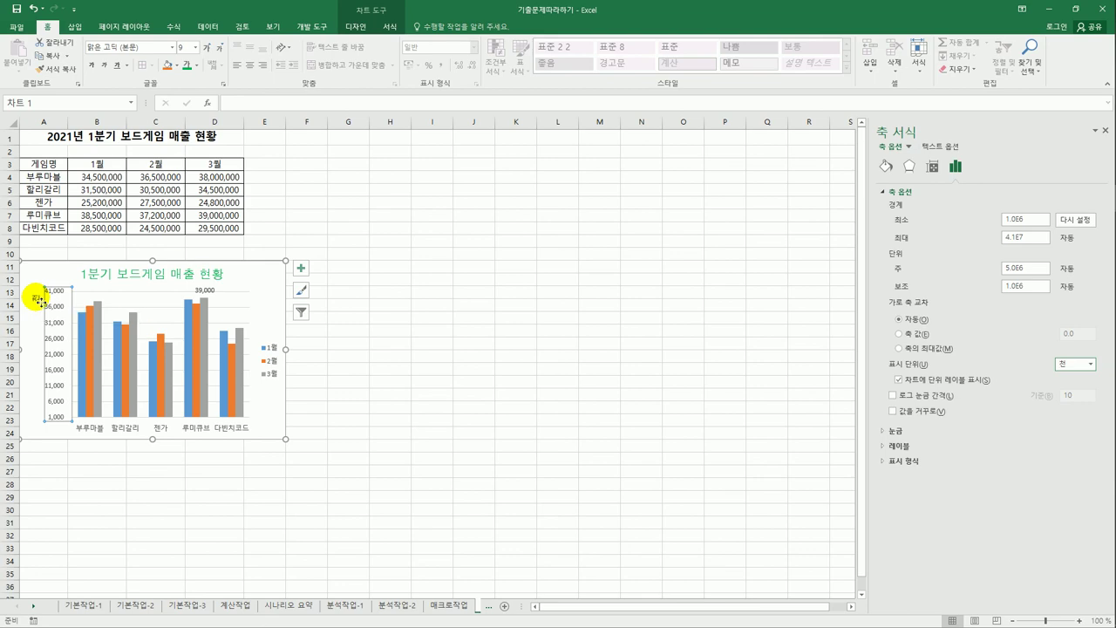
pyautogui.click(37, 298)
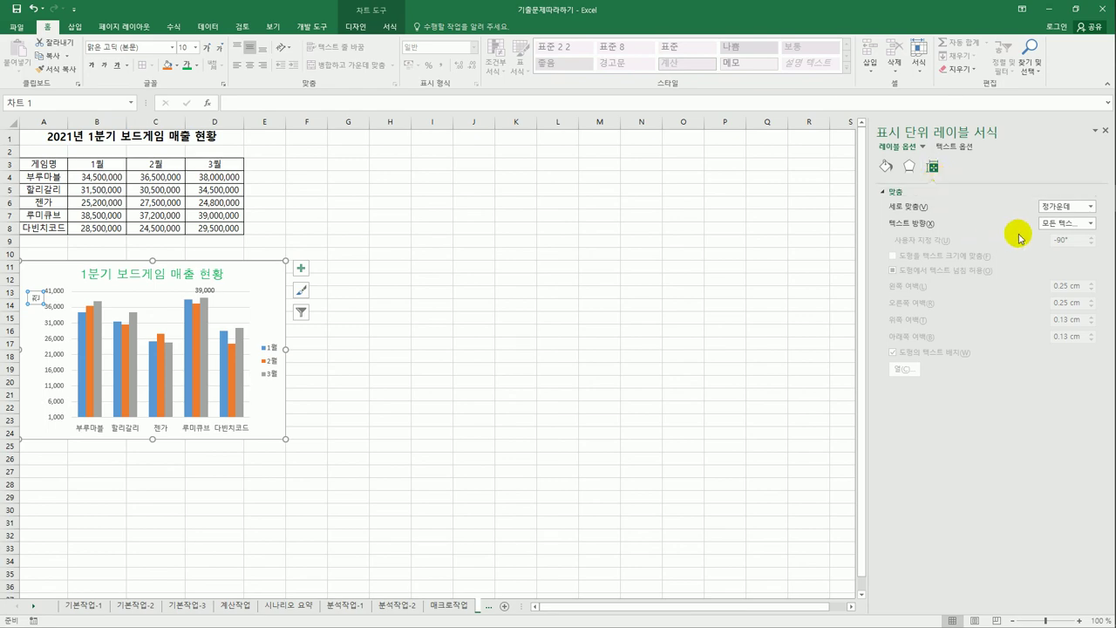
# - Change the 천 unit label's text direction to Horizontal
pyautogui.click(1047, 225)
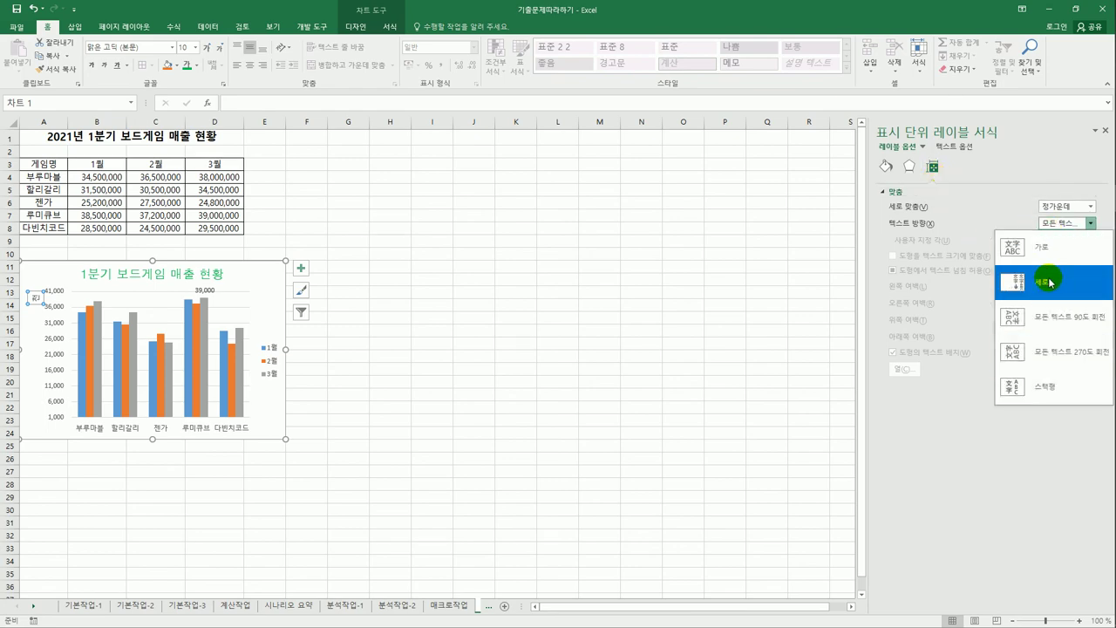
pyautogui.click(1044, 248)
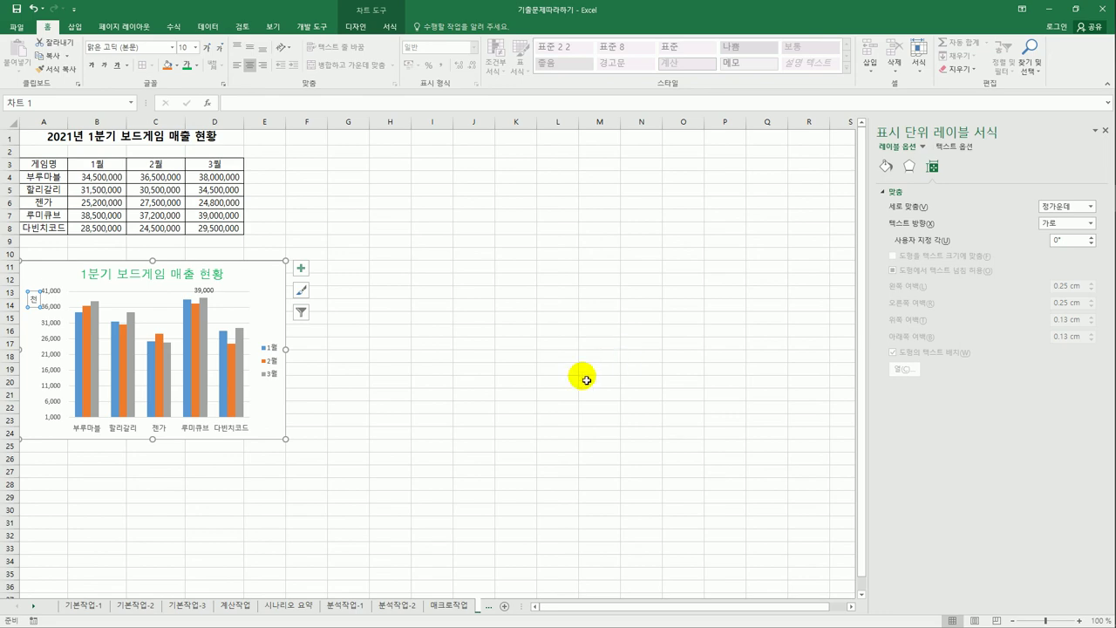
pyautogui.click(265, 291)
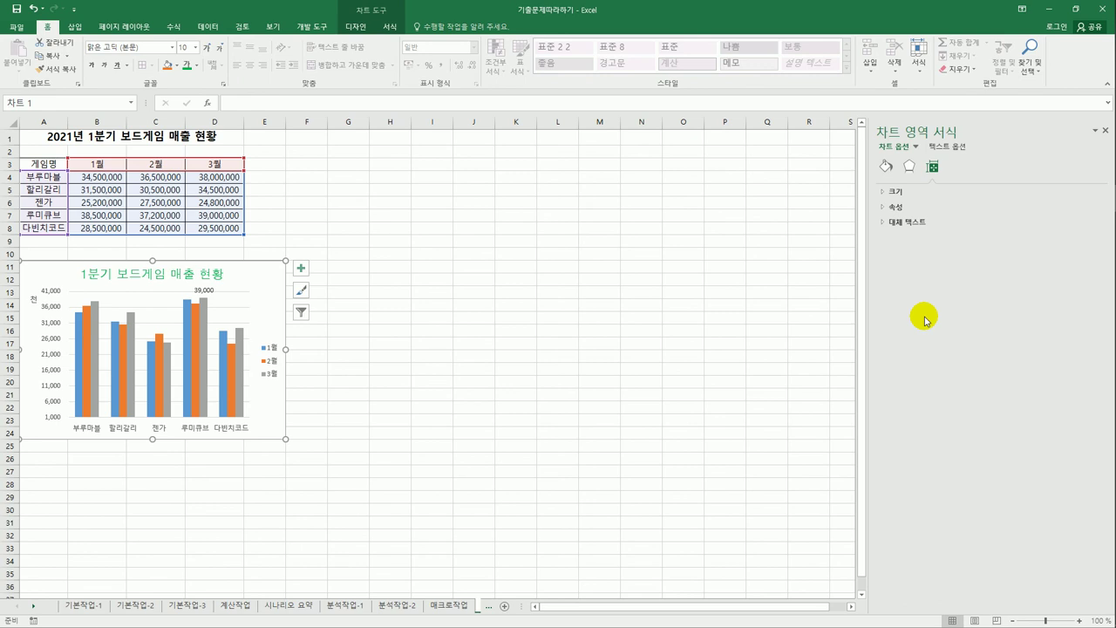
# - Apply the Inside Center shadow preset to the chart area
pyautogui.click(910, 168)
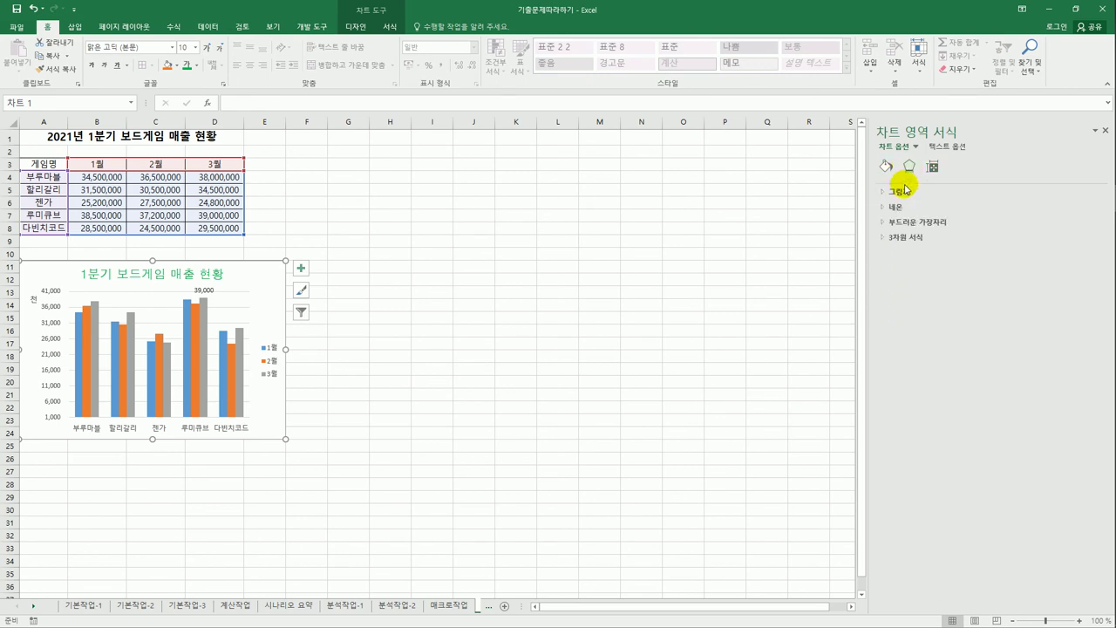
pyautogui.click(903, 191)
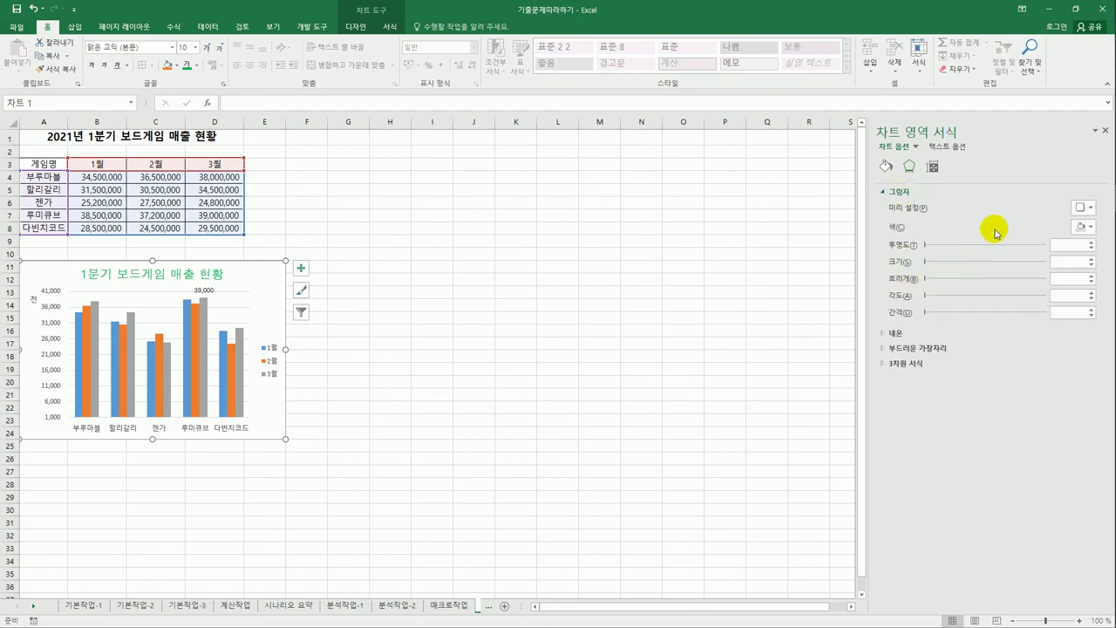
pyautogui.click(1079, 208)
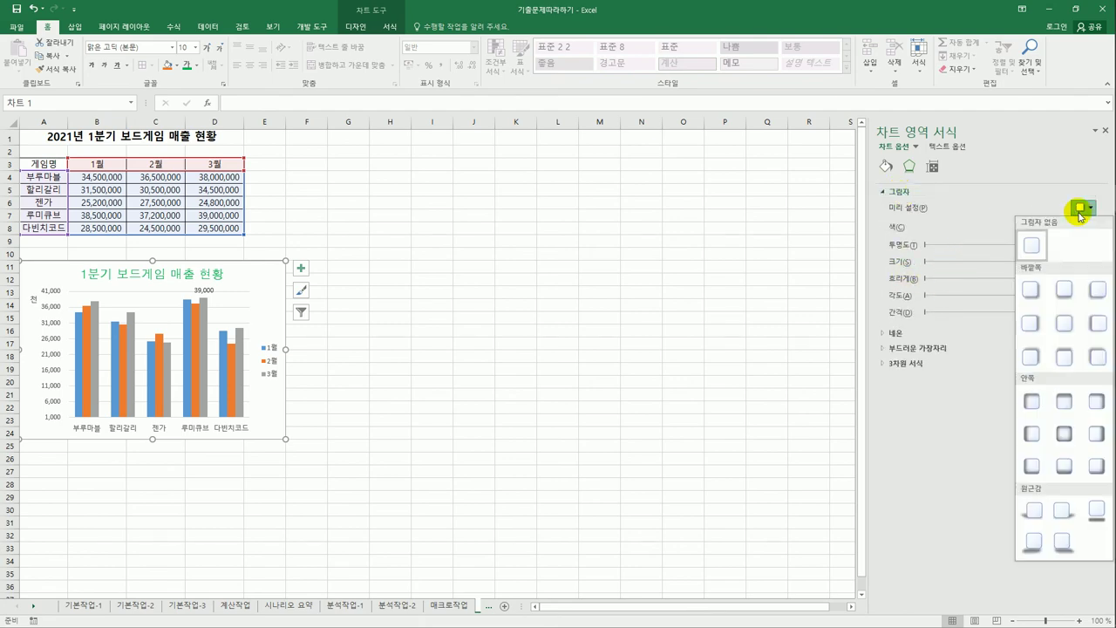
pyautogui.click(1069, 438)
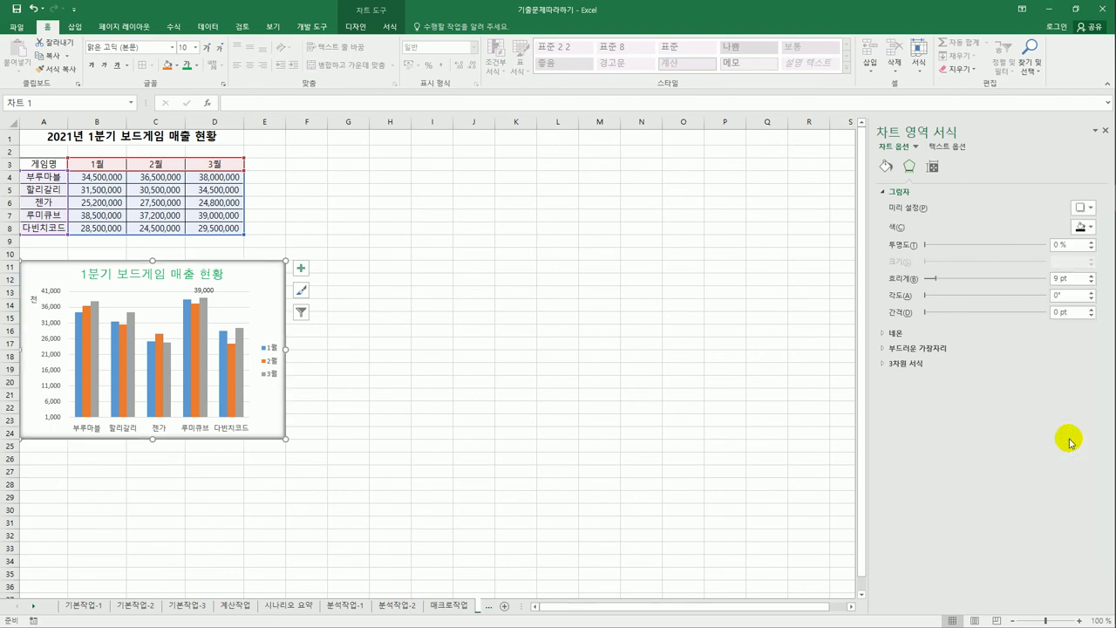
# - Turn on rounded corners for the chart area border
pyautogui.click(887, 168)
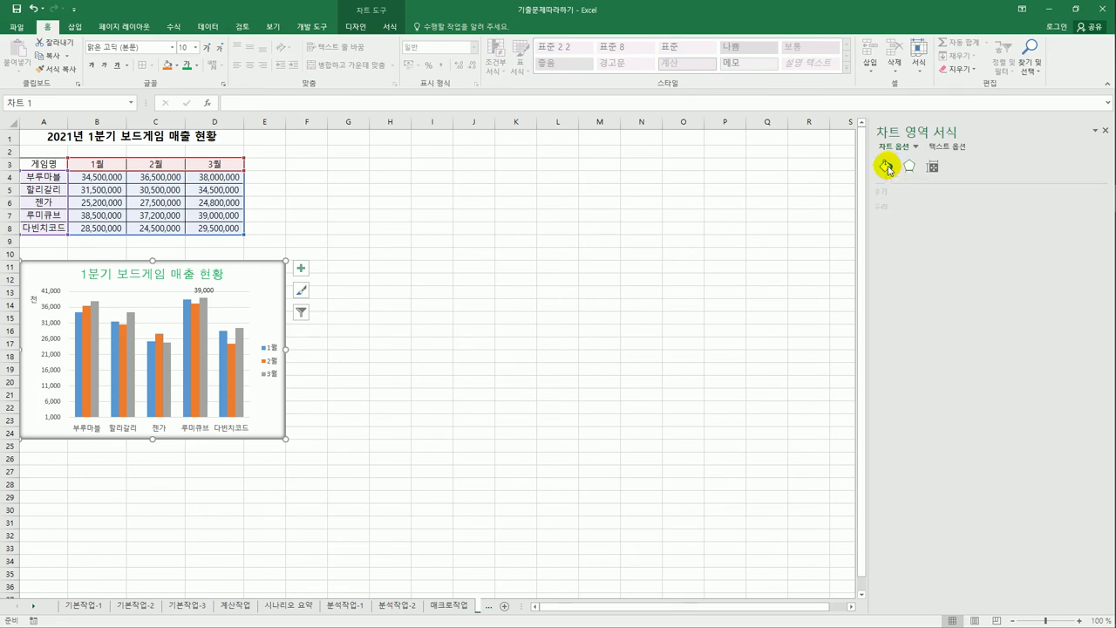
pyautogui.click(897, 210)
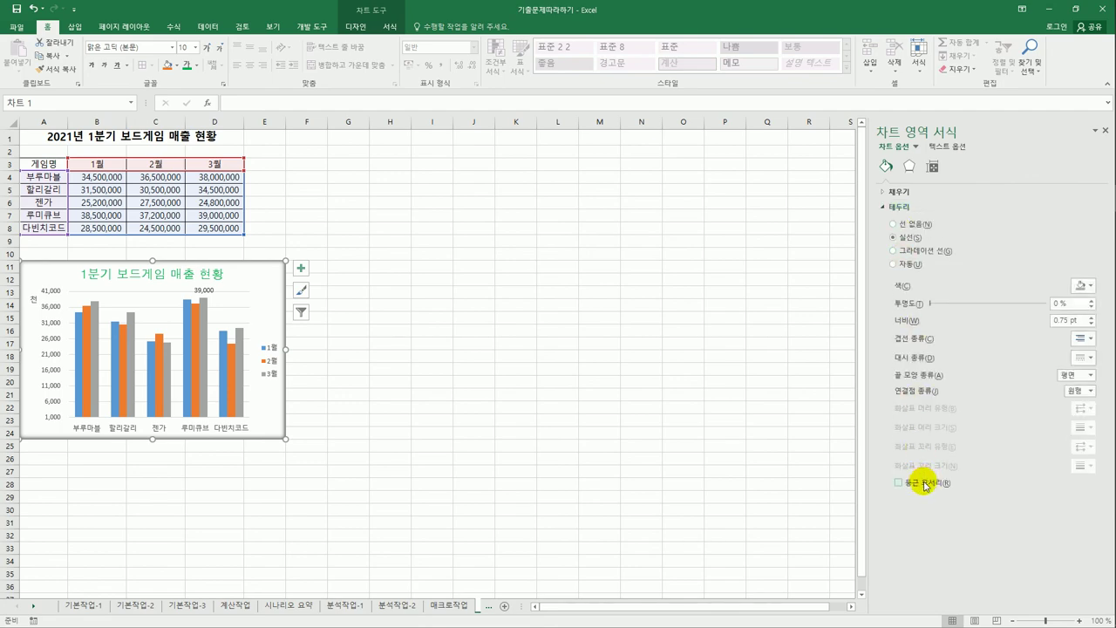
pyautogui.click(926, 486)
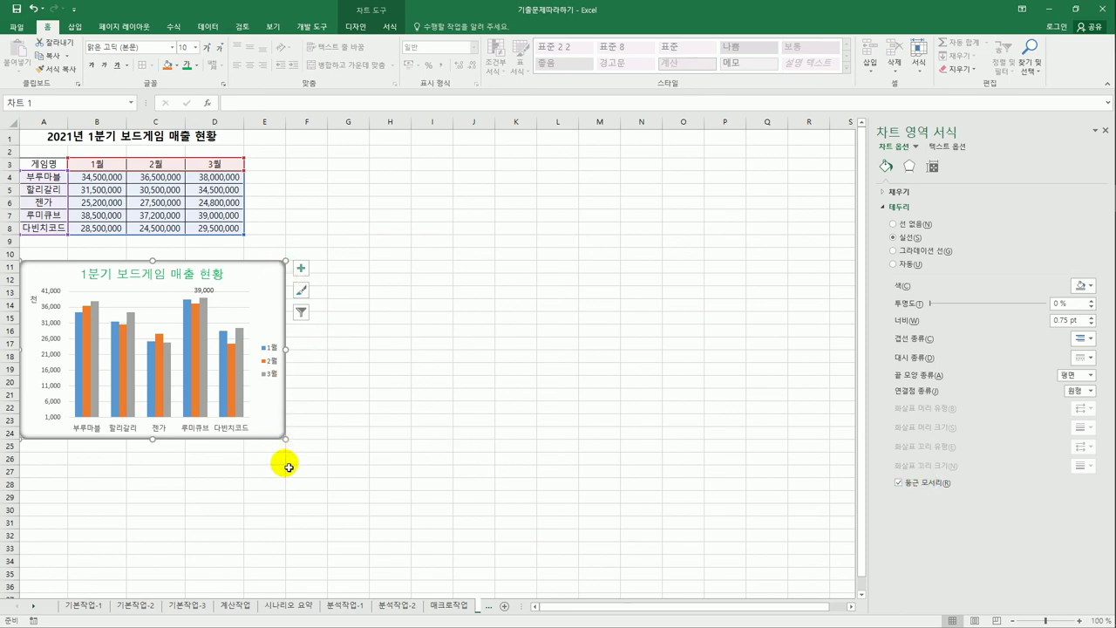
pyautogui.click(401, 463)
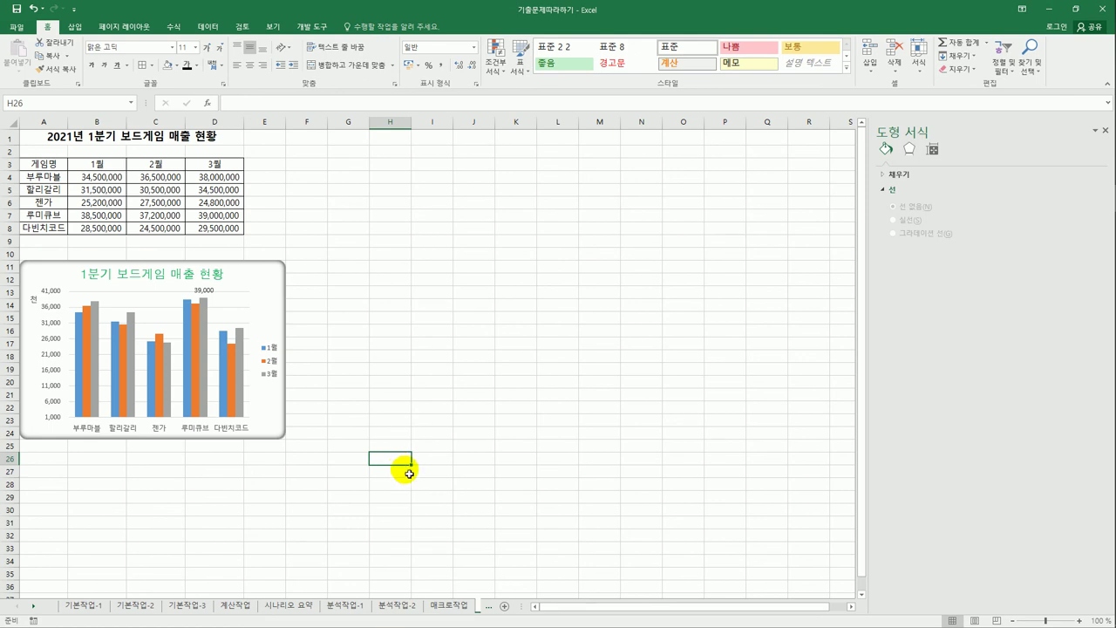